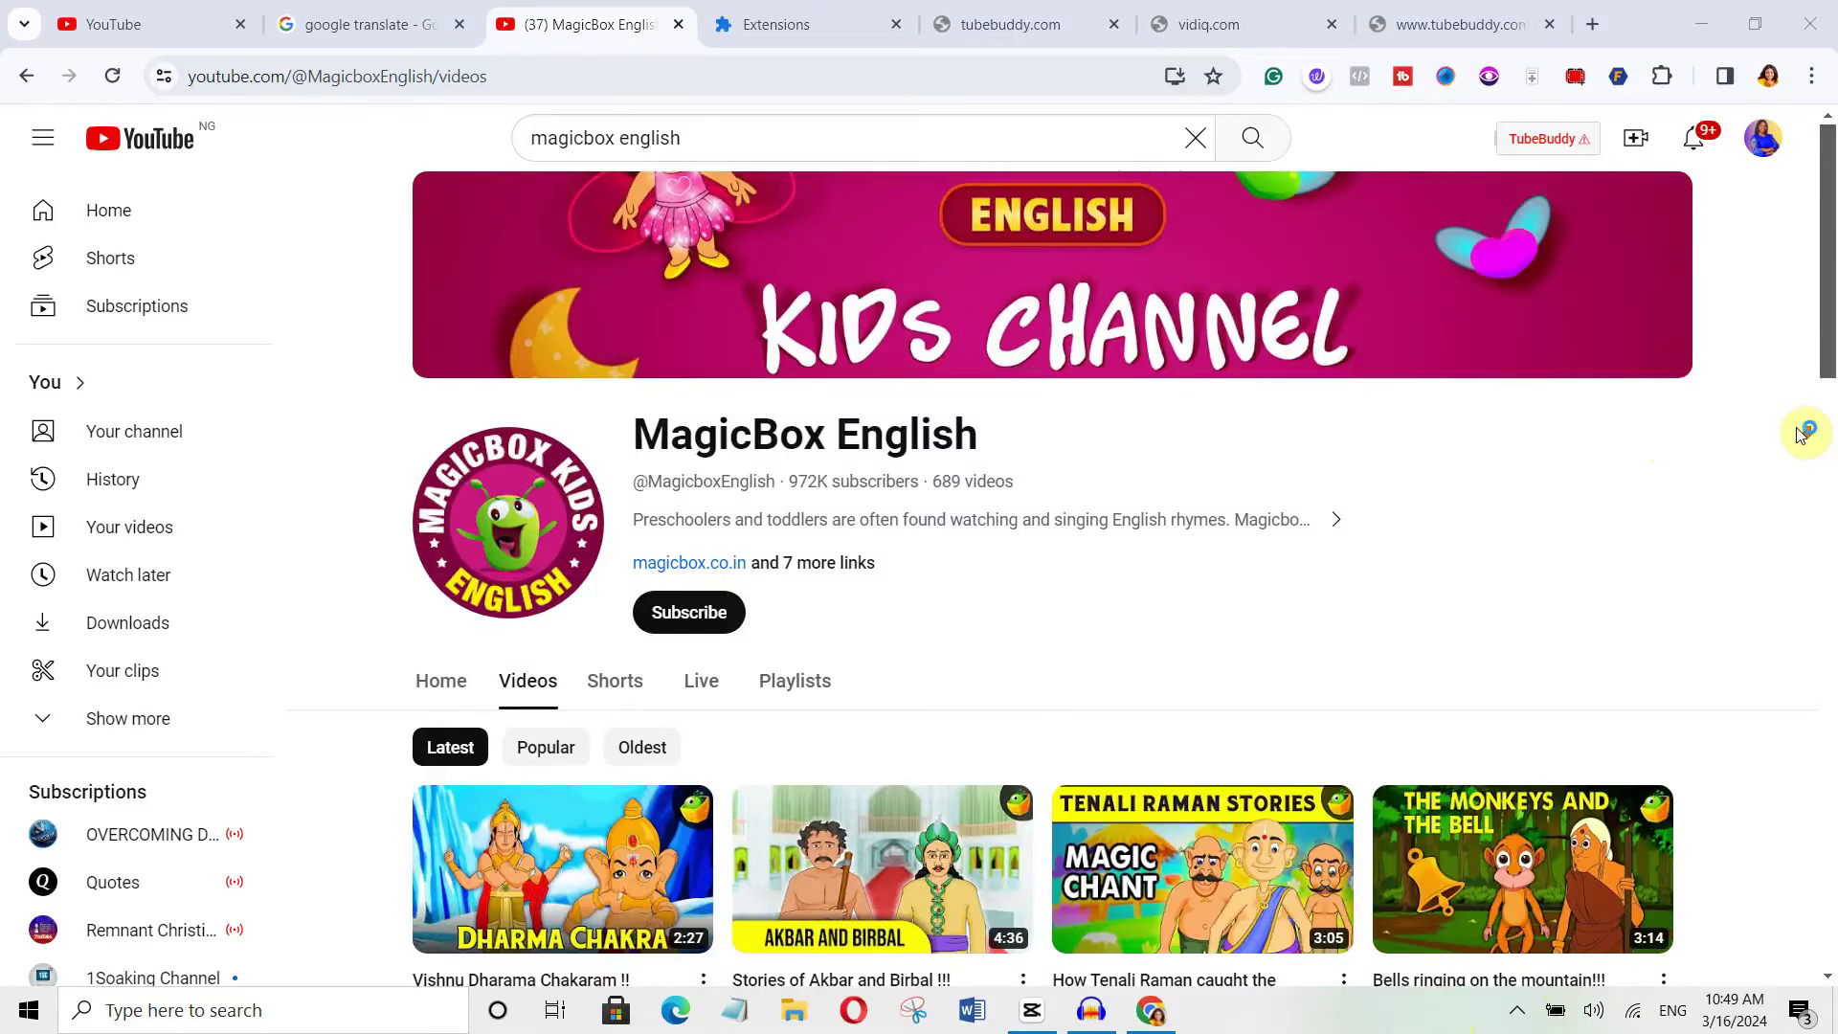
# Look through the MagicBox English channel's videos, including its fruit and vegetable songs.
pyautogui.scroll(-10, 1806, 431)
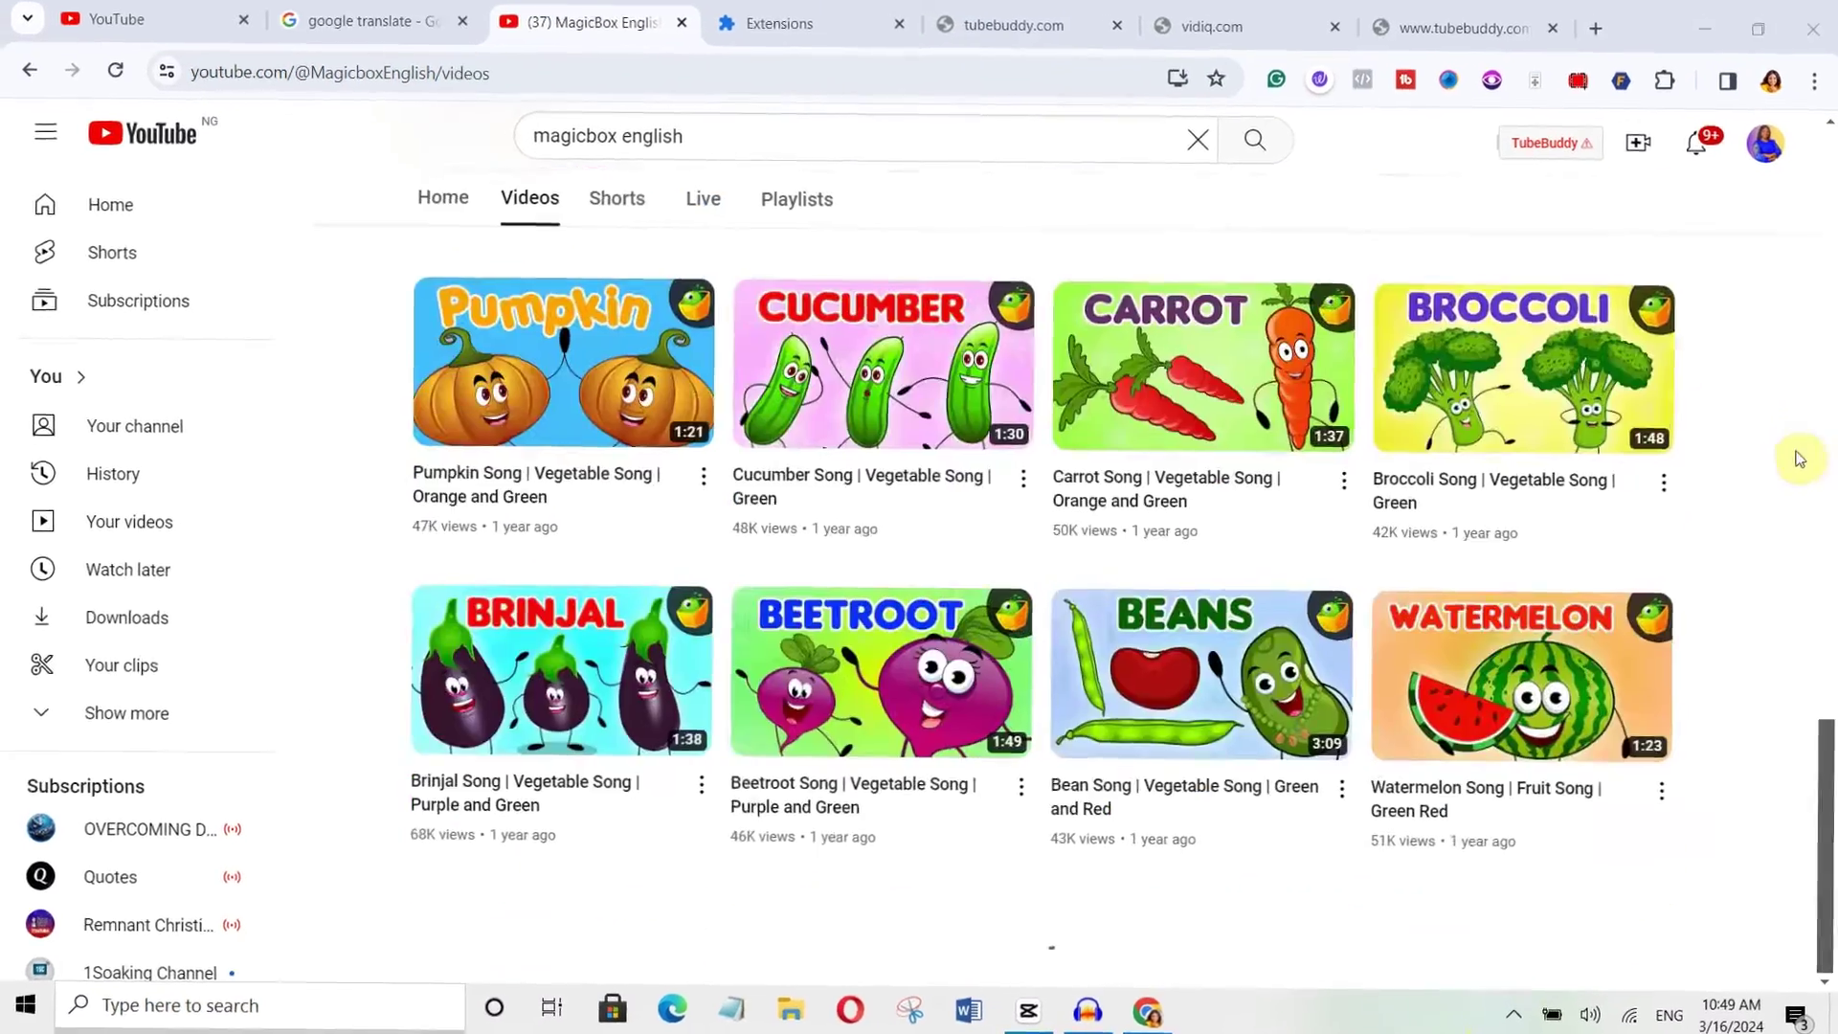
pyautogui.scroll(-5, 1778, 544)
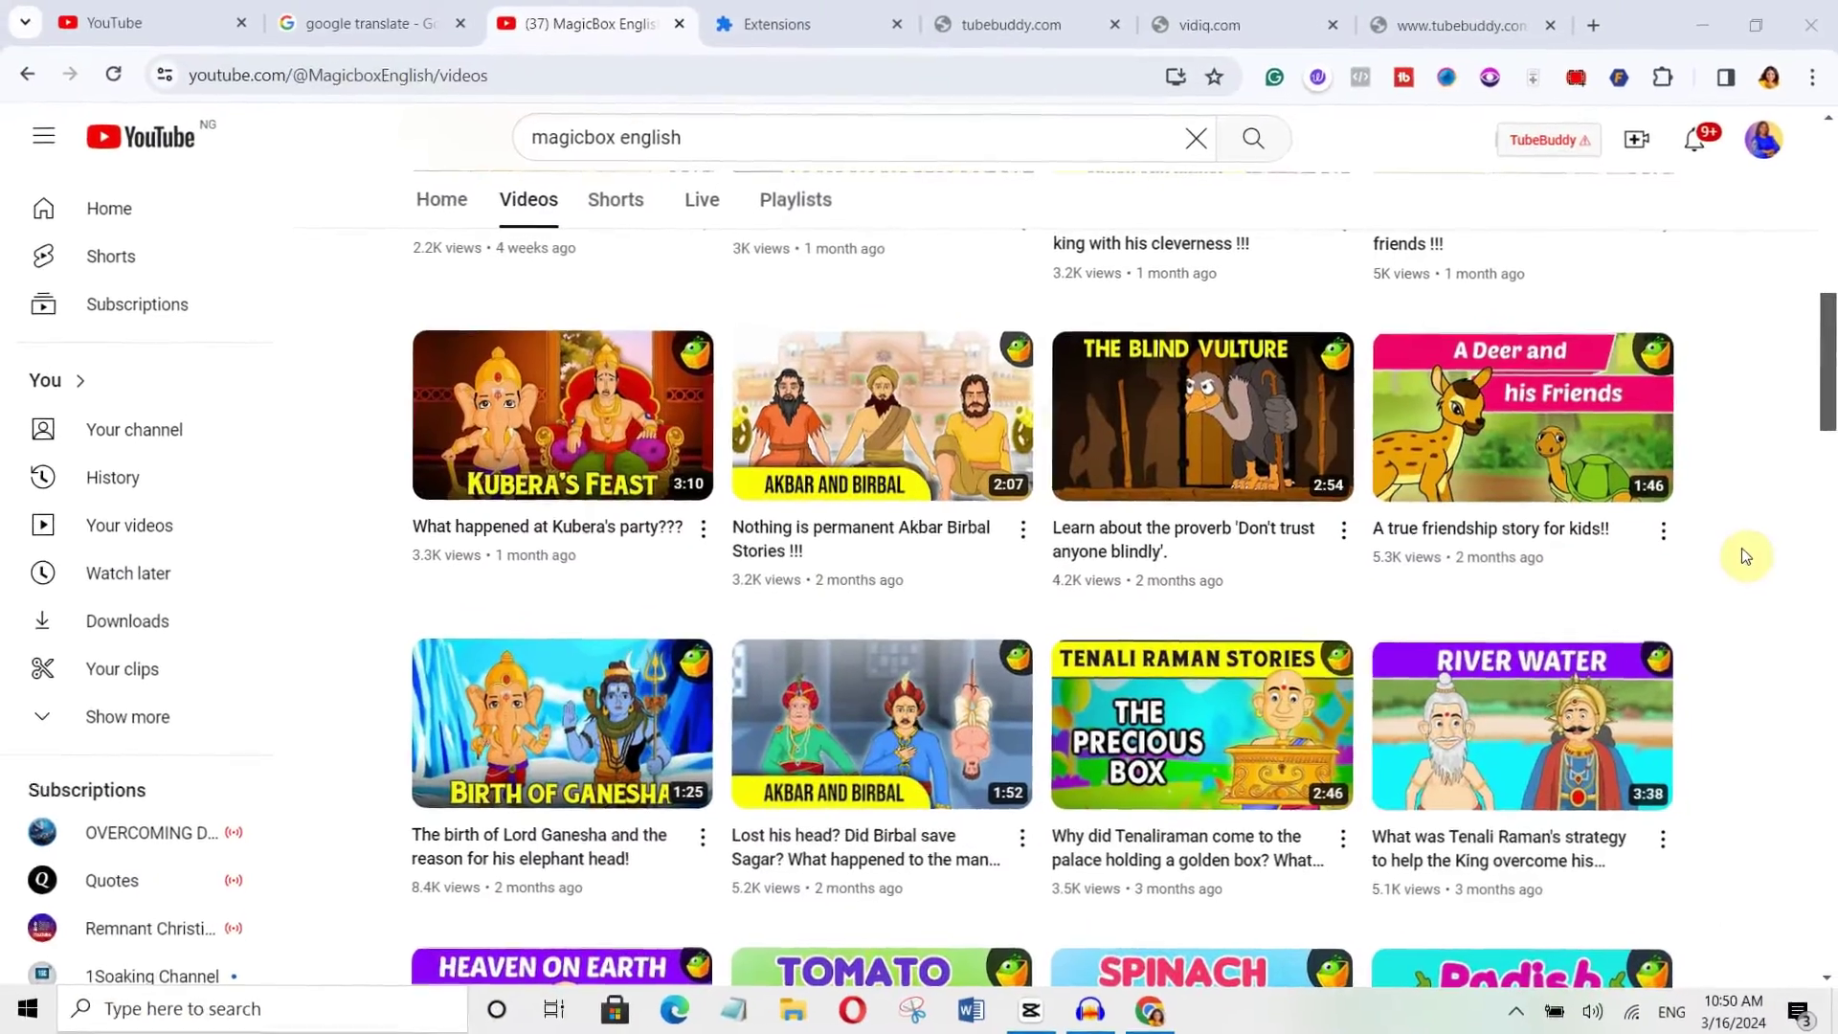
pyautogui.scroll(-4, 1746, 551)
pyautogui.scroll(-5, 1765, 567)
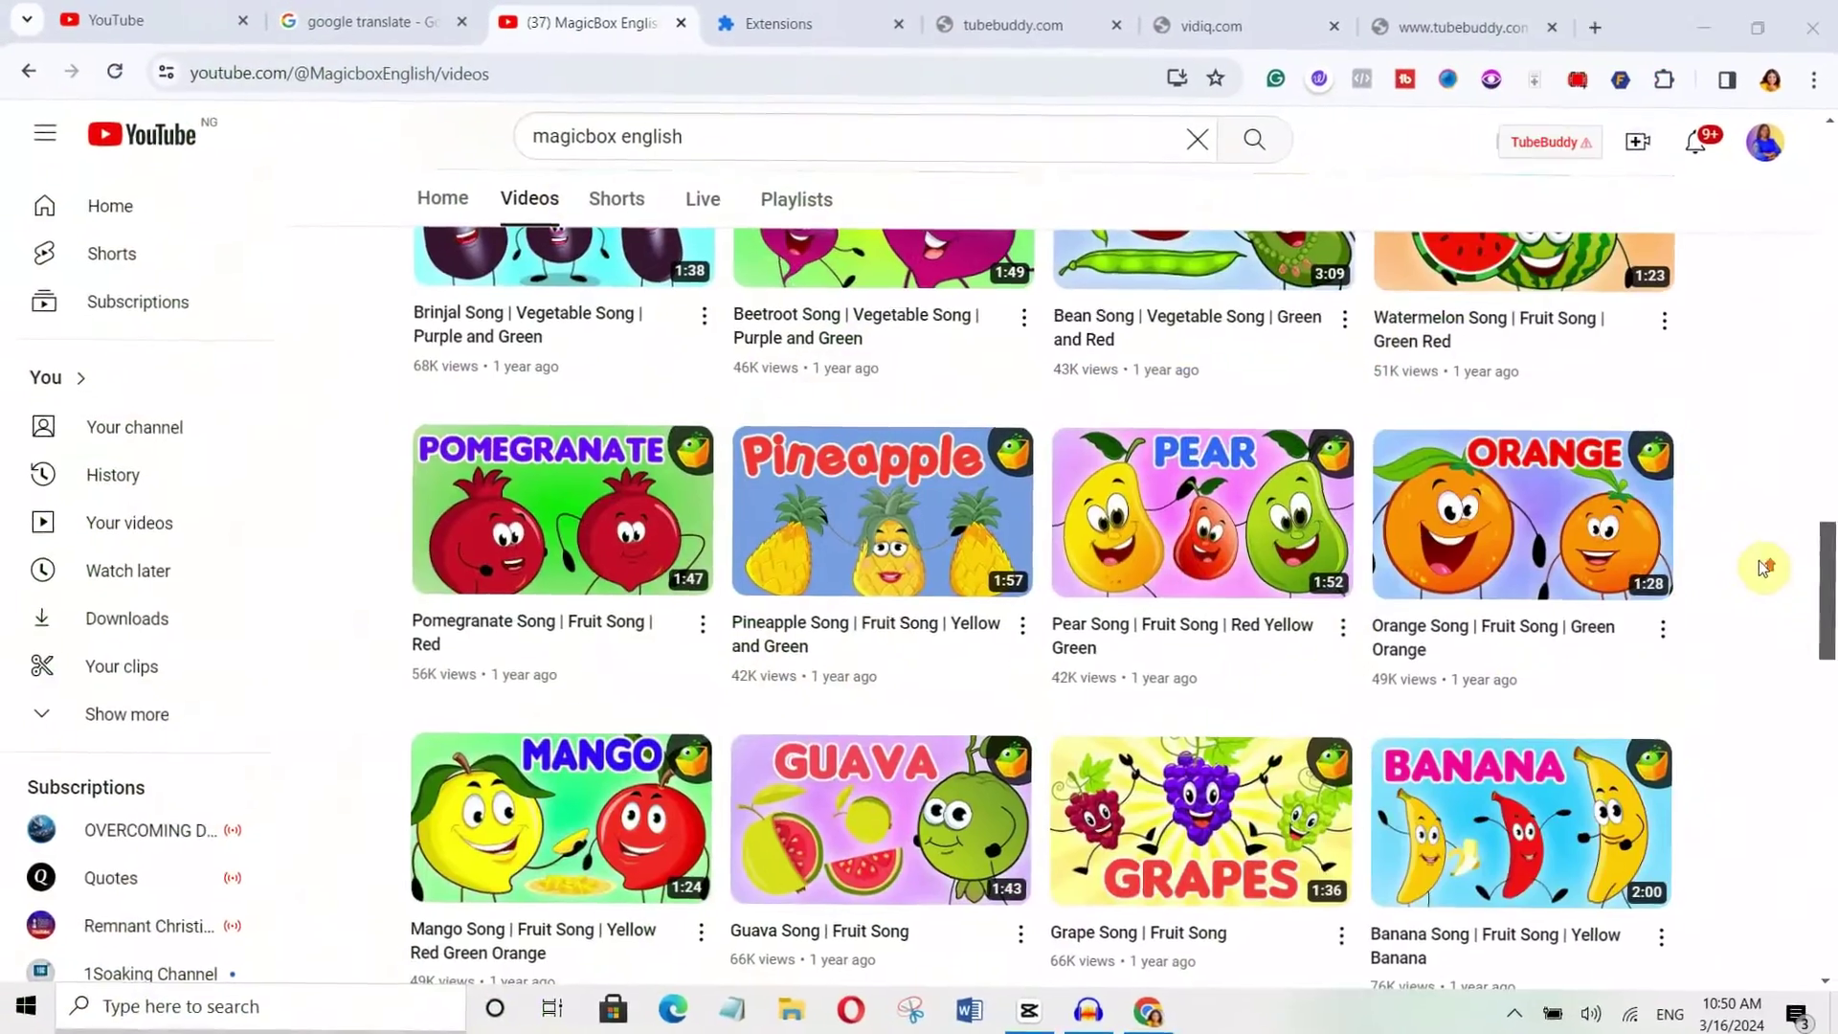
pyautogui.scroll(15, 1767, 567)
pyautogui.scroll(-10, 1769, 567)
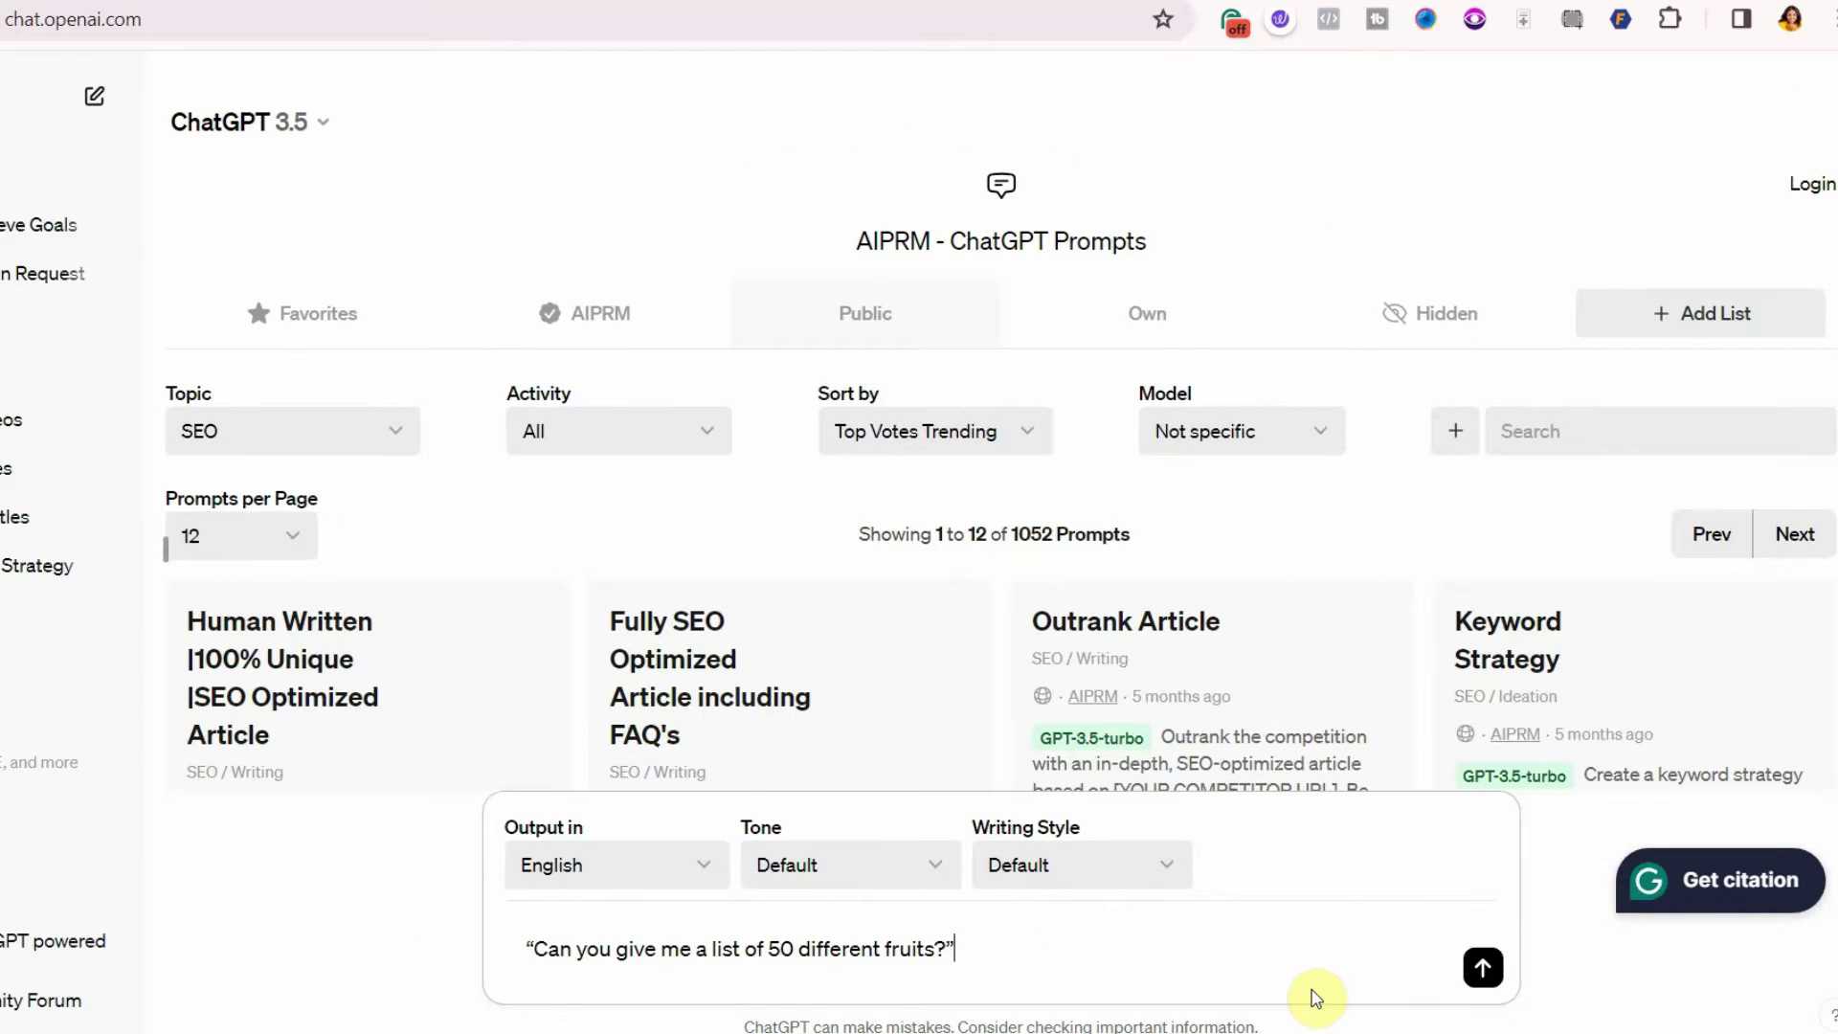
# Switch to ChatGPT and ask "Can you give me a list of 50 different fruits?", then review the list.
pyautogui.press('Return')
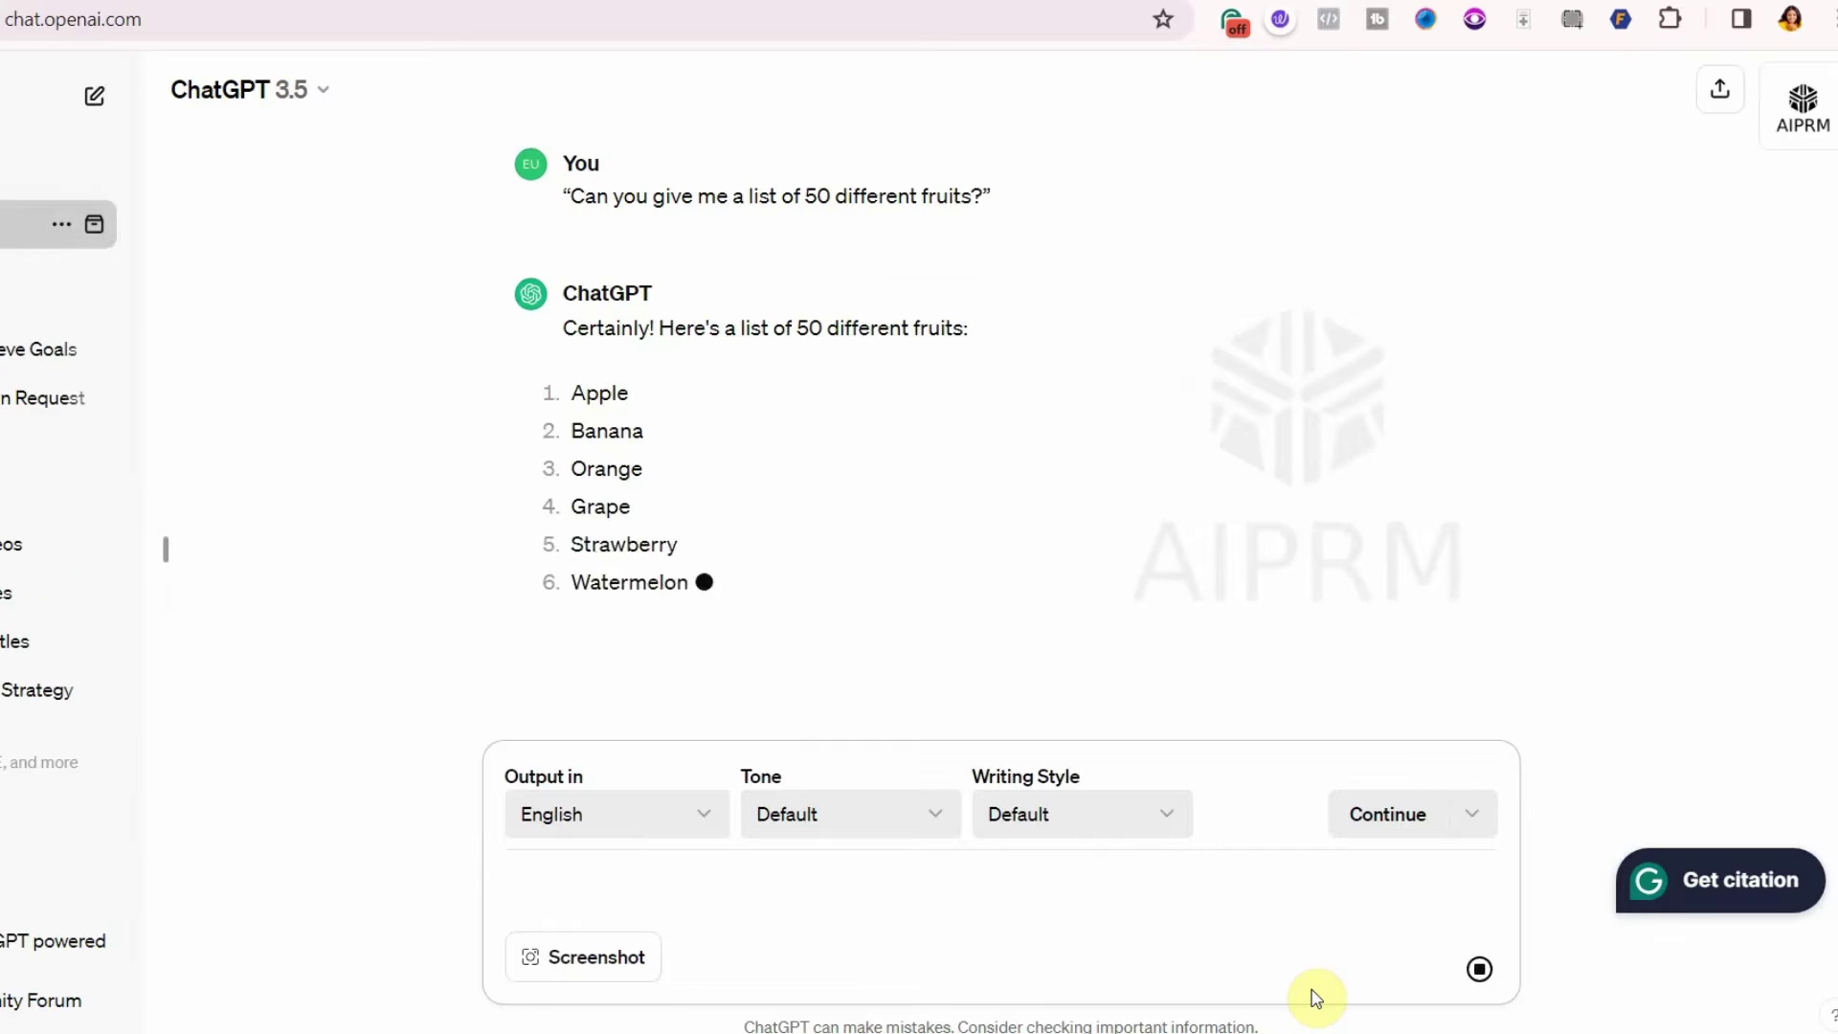
pyautogui.scroll(20, 1101, 536)
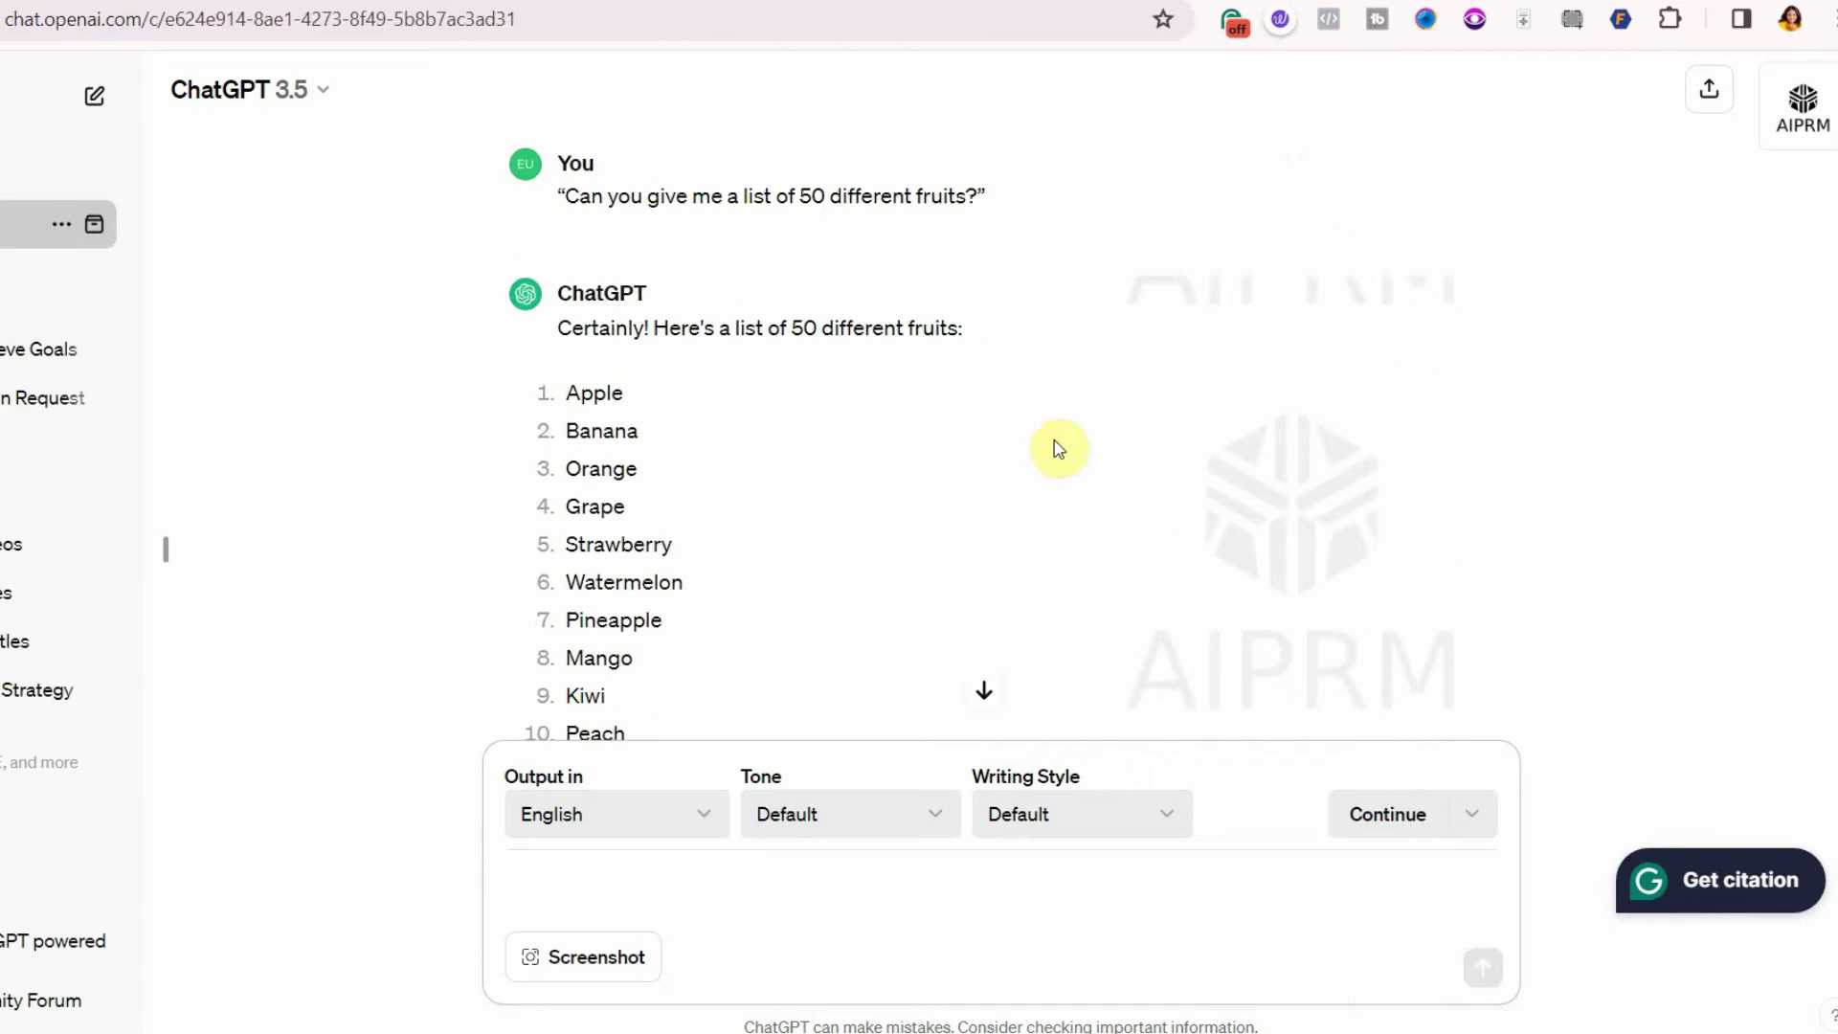
pyautogui.scroll(-15, 565, 889)
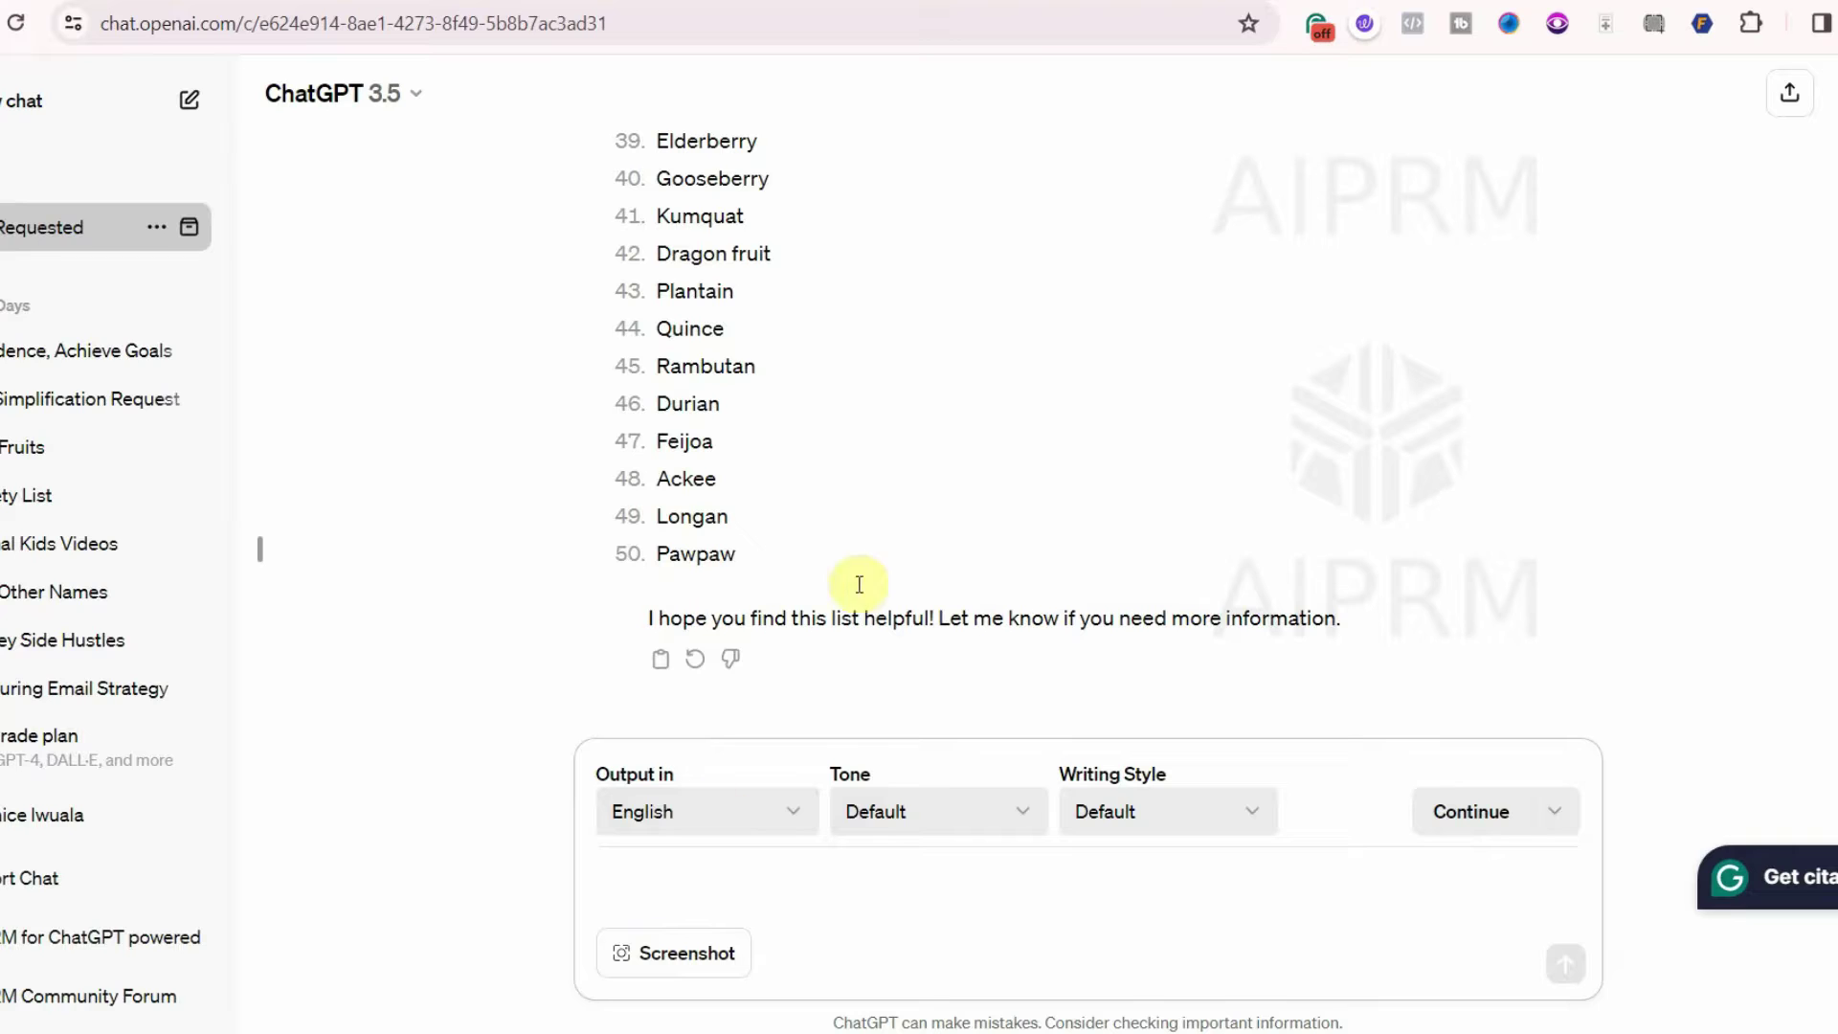
# Ask for short video scripts featuring different fruits, each introducing itself to the kids and spelling its name out loud.
pyautogui.scroll(3, 973, 388)
pyautogui.write('Create short video scripts featuring different fruits. In each script, the fruit will introduce itself to the kids and spell its name out loud, helping them learn to spell the word.')
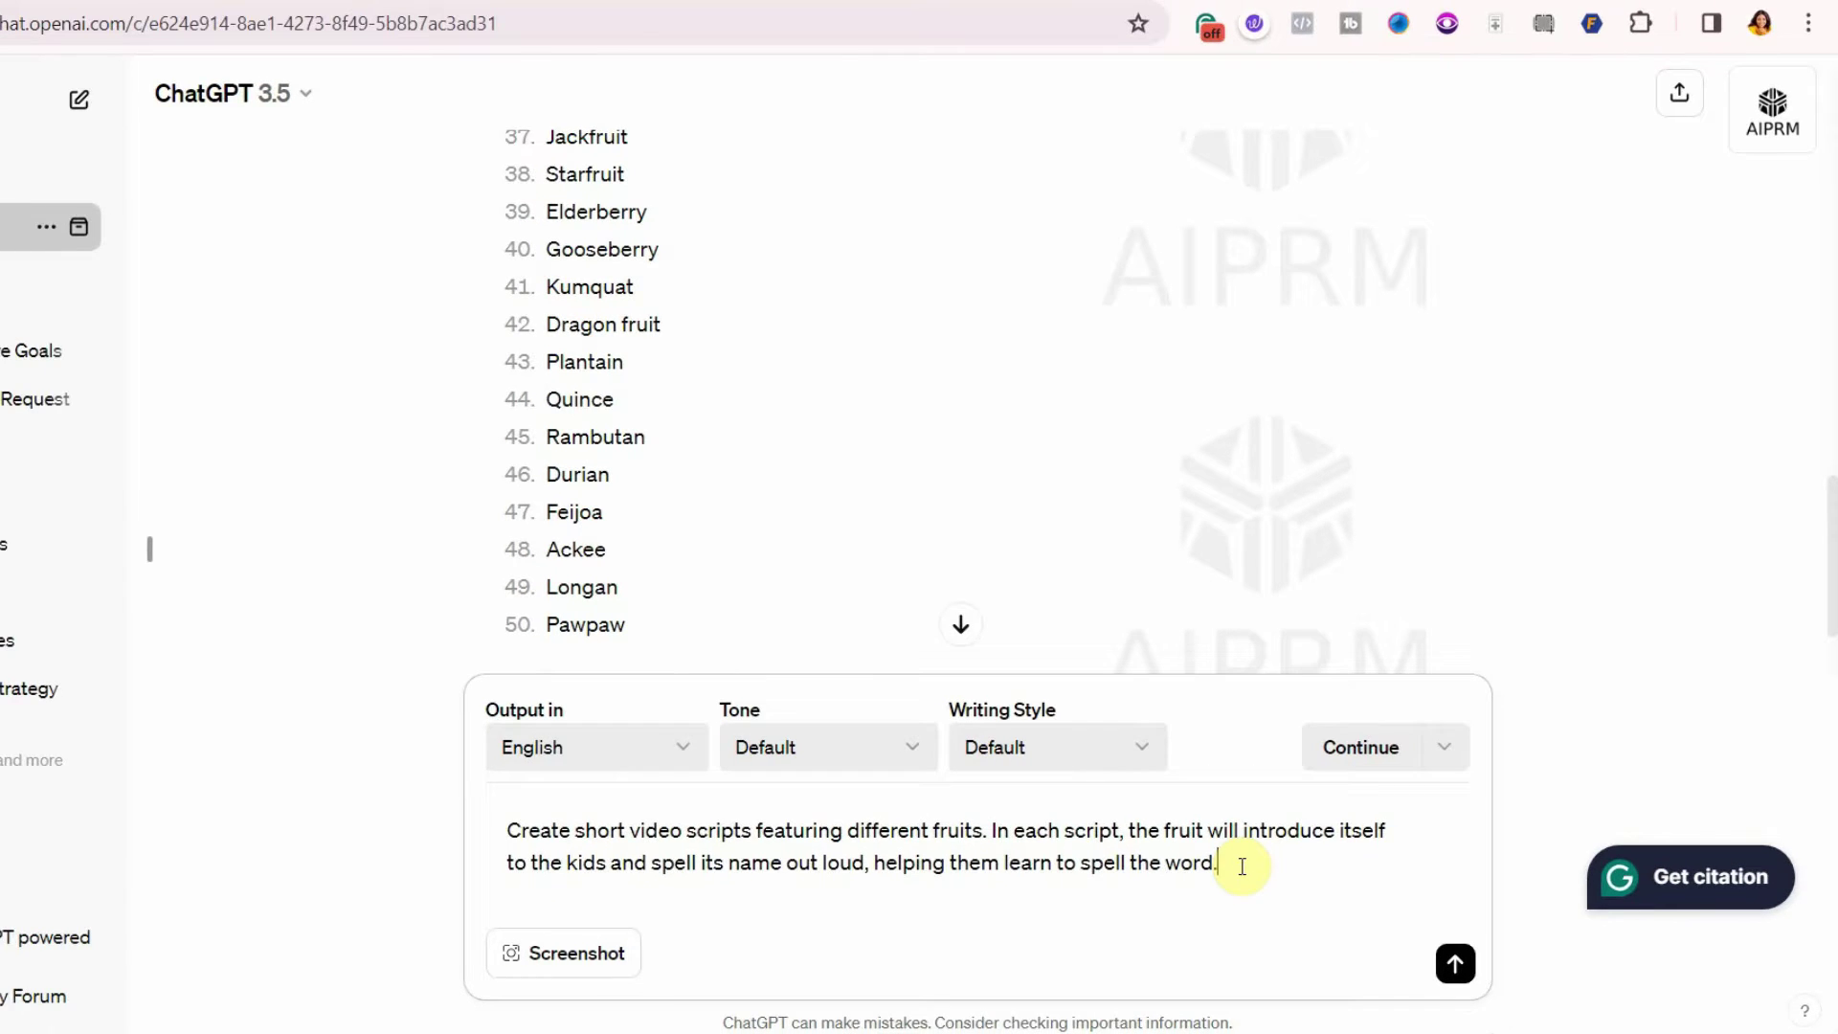
pyautogui.press('Return')
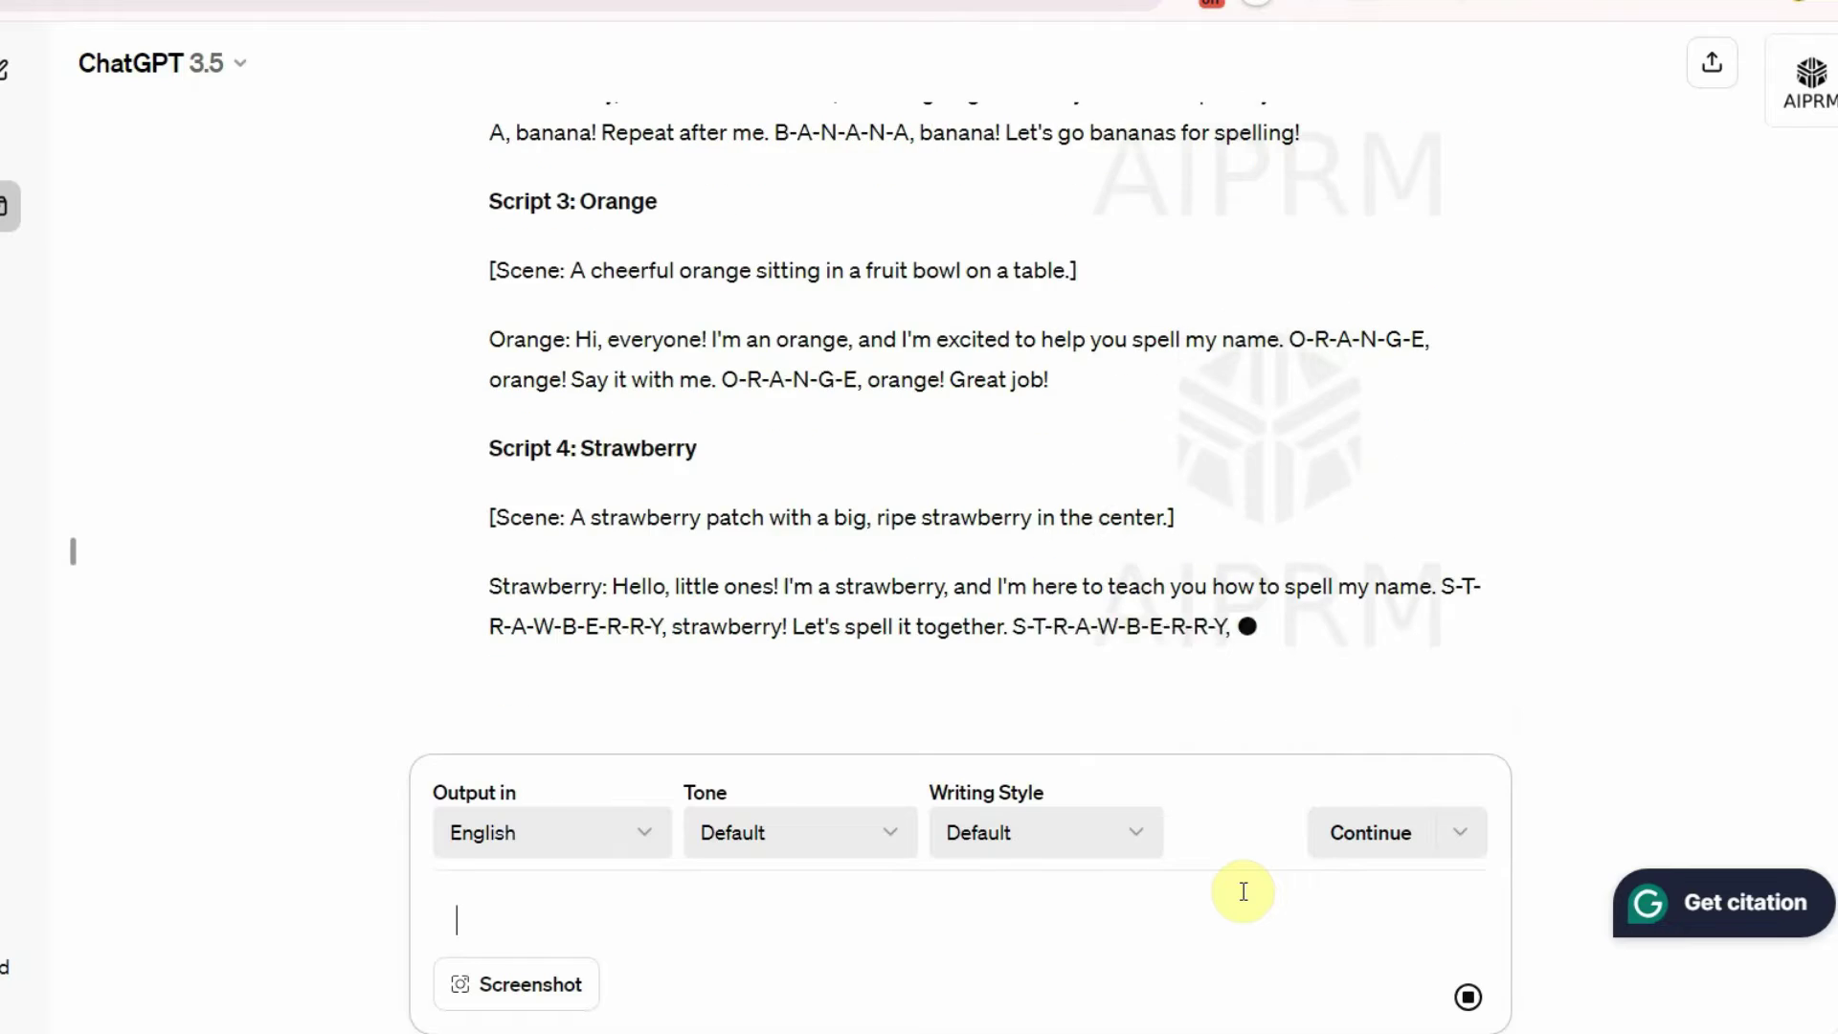
# Review the generated fruit scripts against the fruit list, from the Apple script through the Grape script.
pyautogui.scroll(14, 751, 361)
pyautogui.scroll(-15, 738, 402)
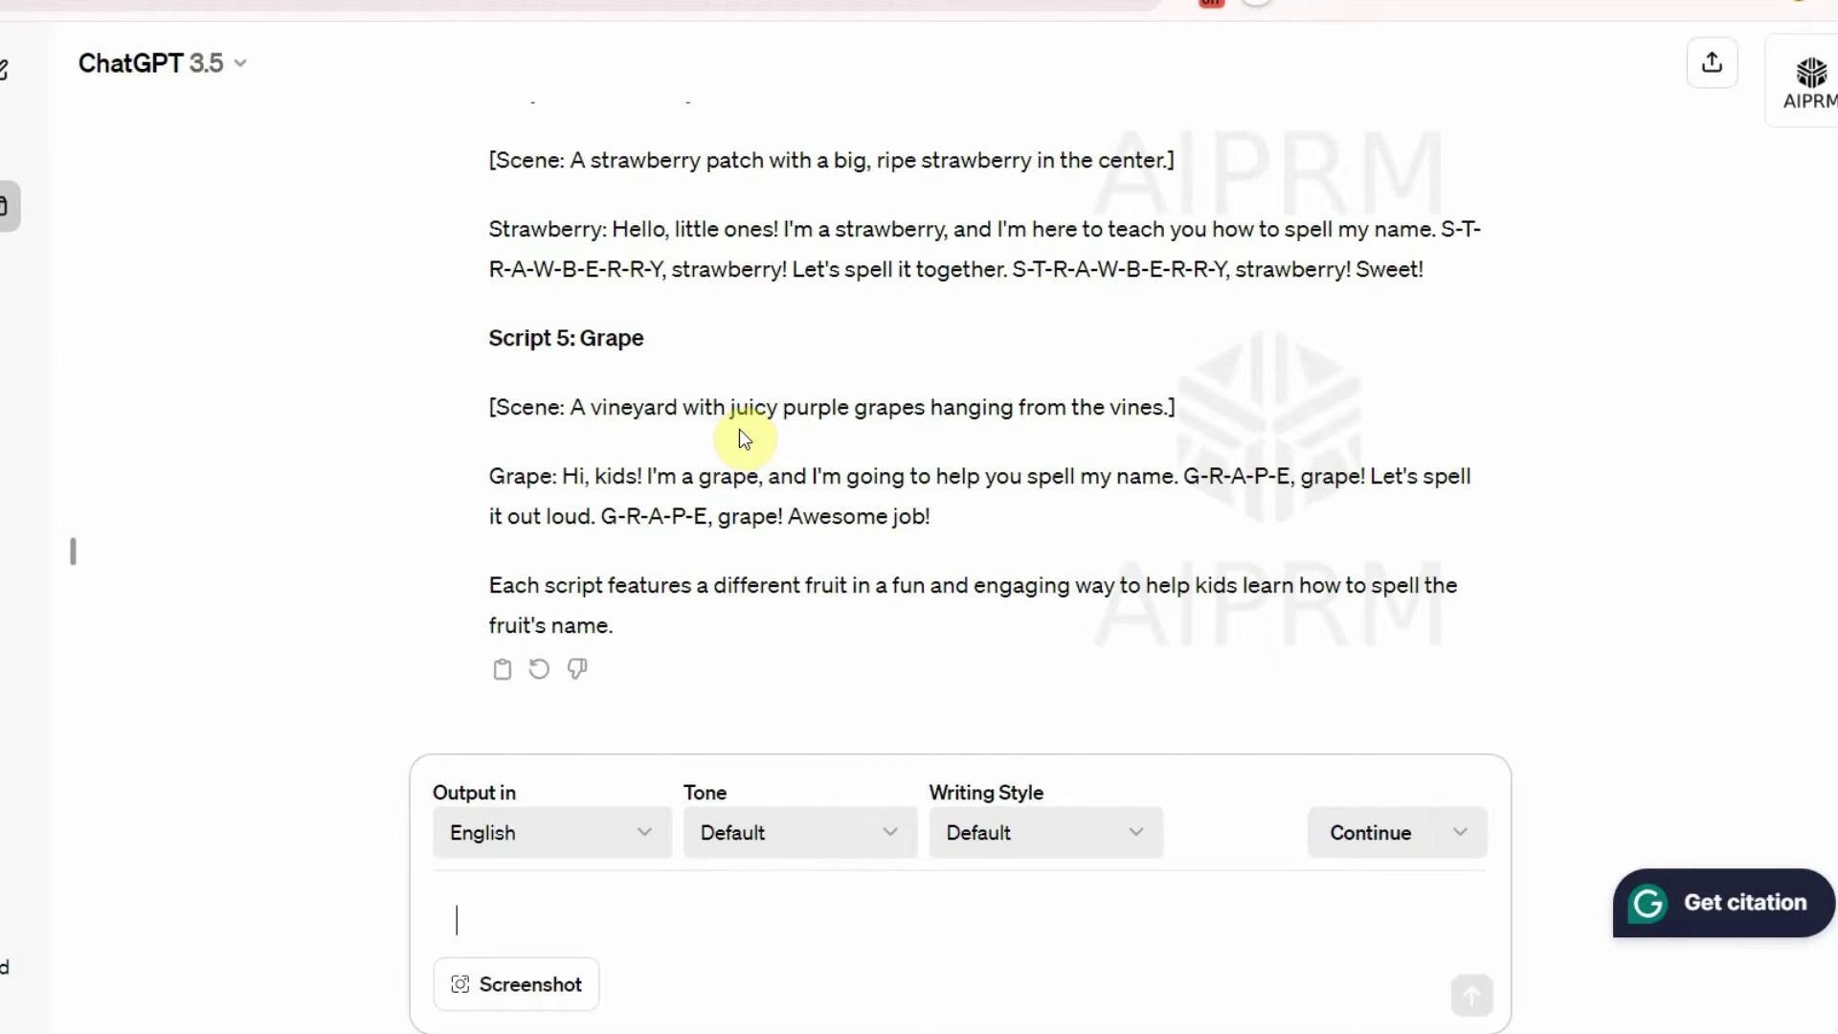
pyautogui.scroll(20, 739, 429)
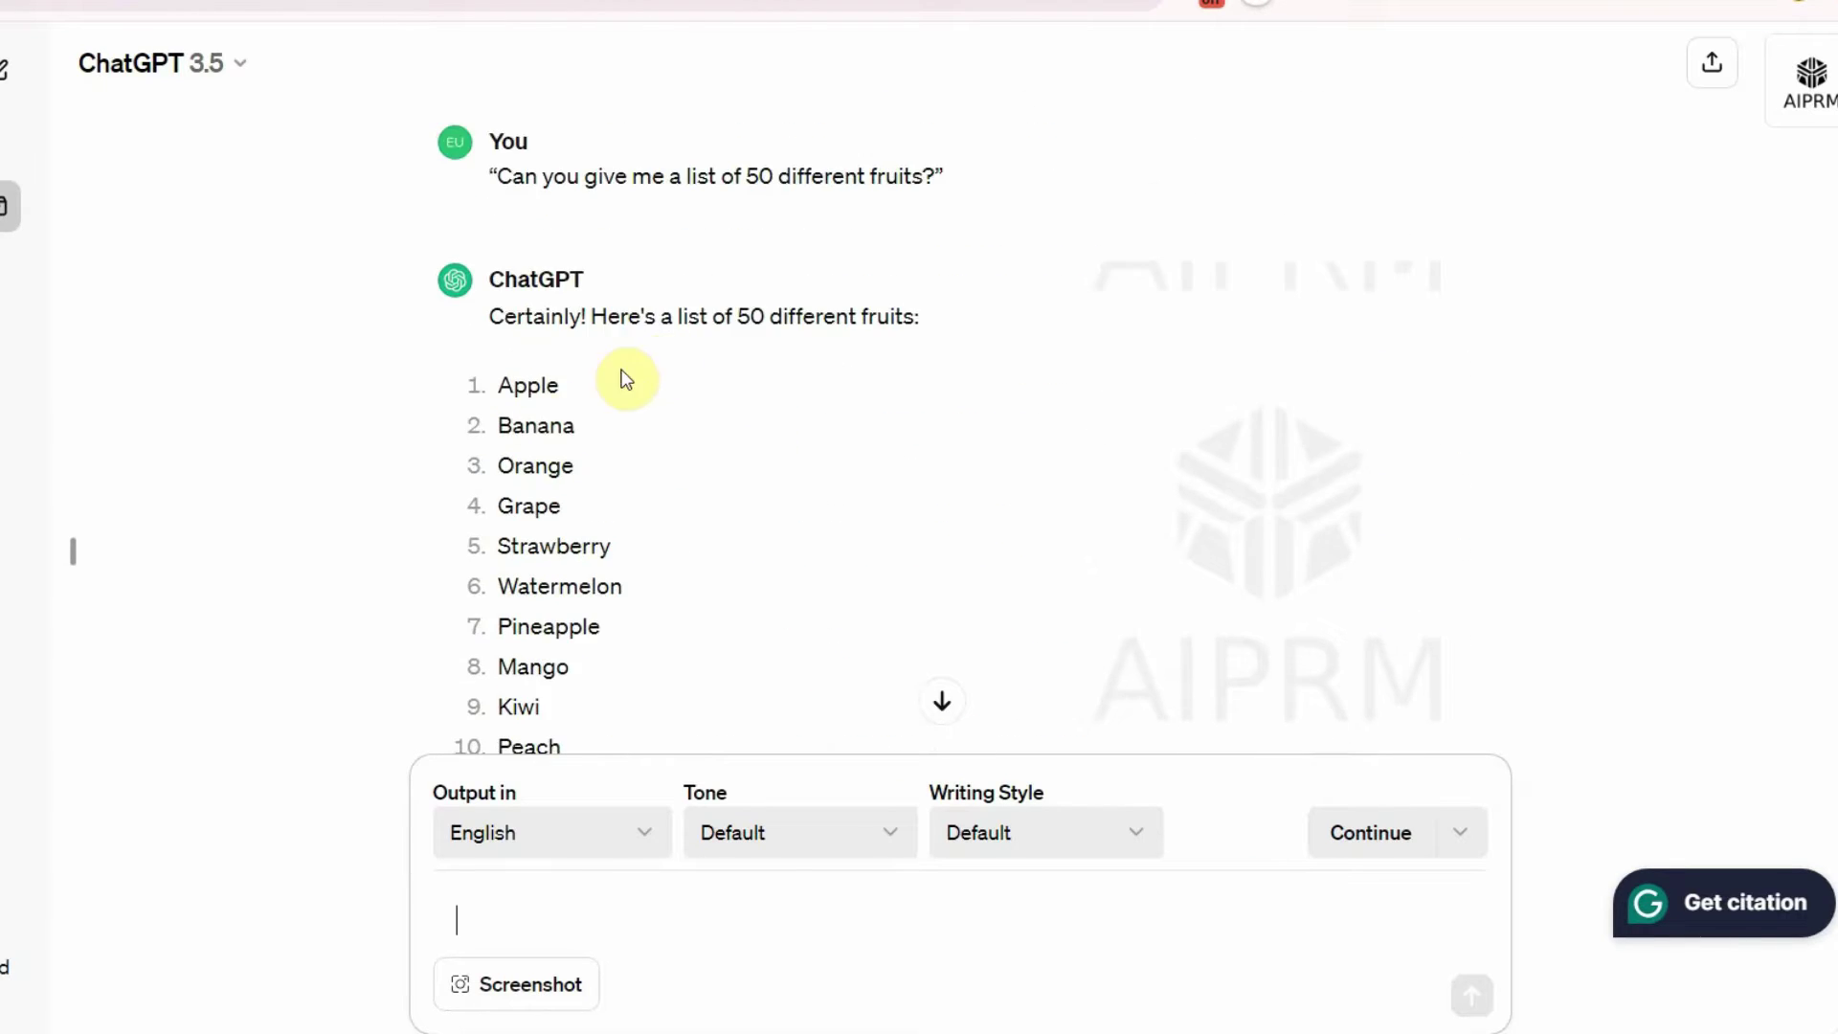
pyautogui.scroll(-10, 545, 488)
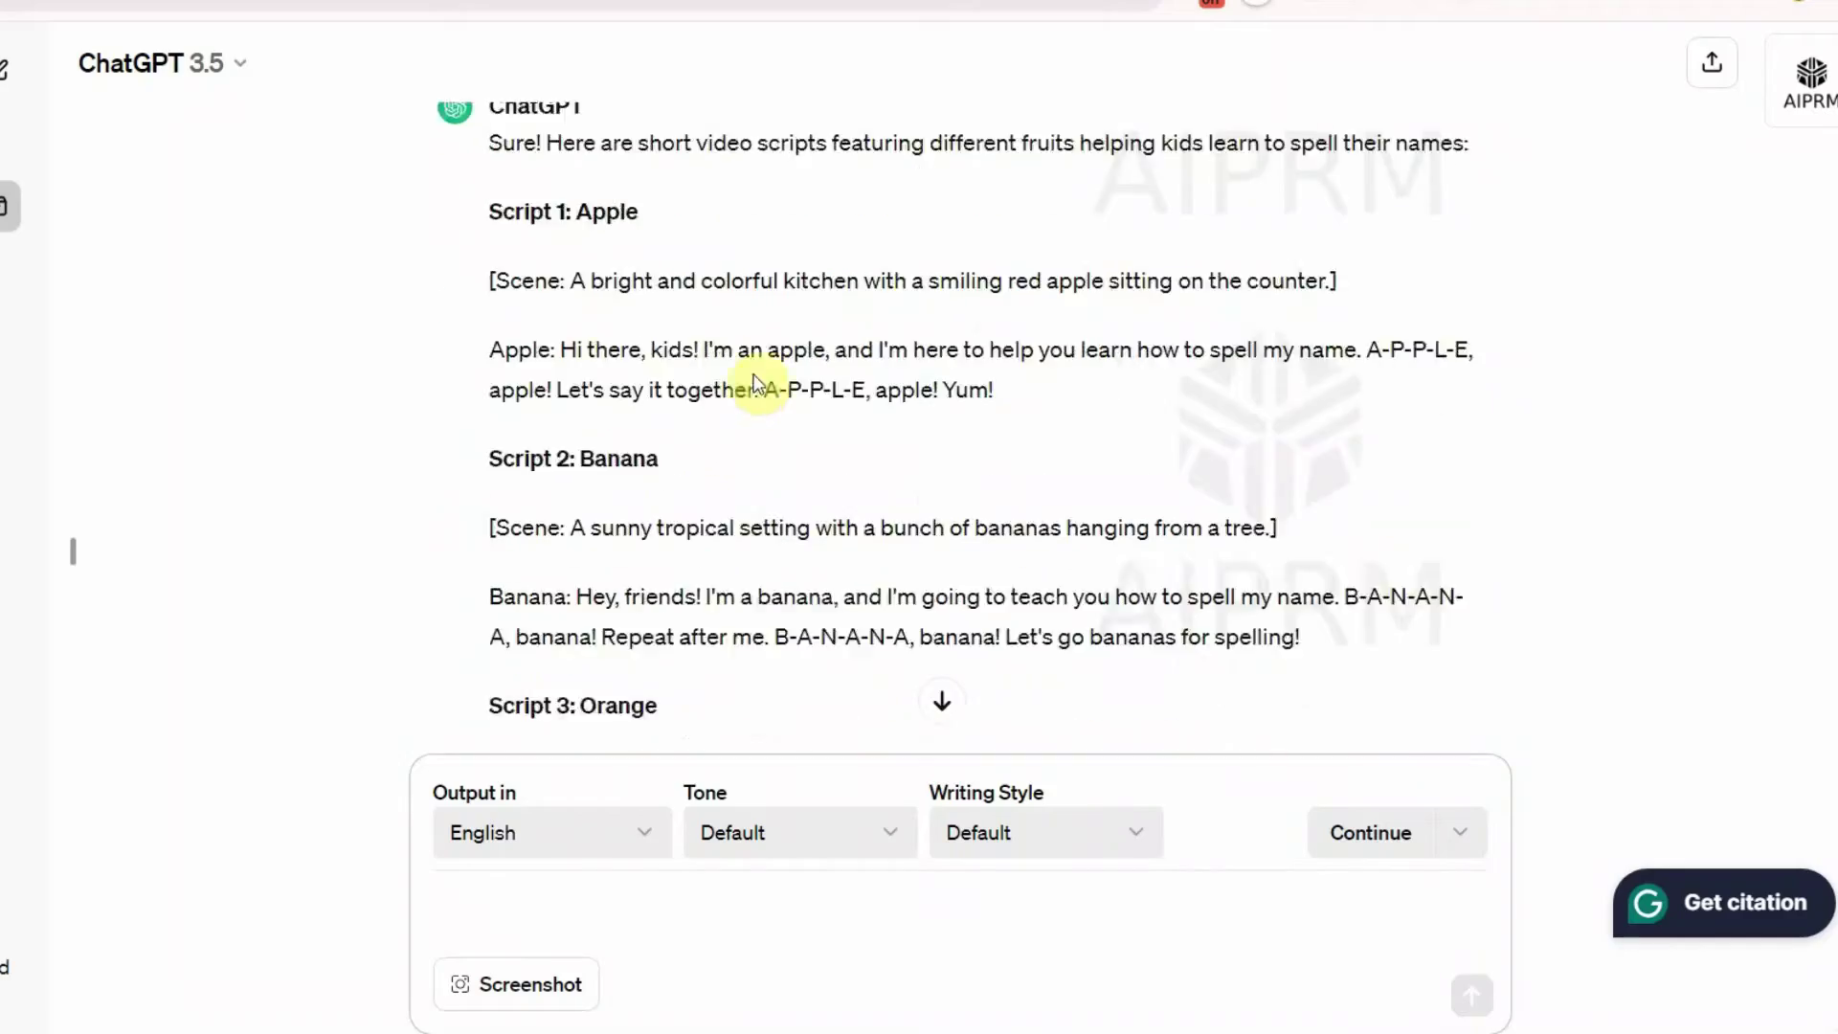
pyautogui.scroll(-10, 750, 397)
pyautogui.scroll(10, 739, 429)
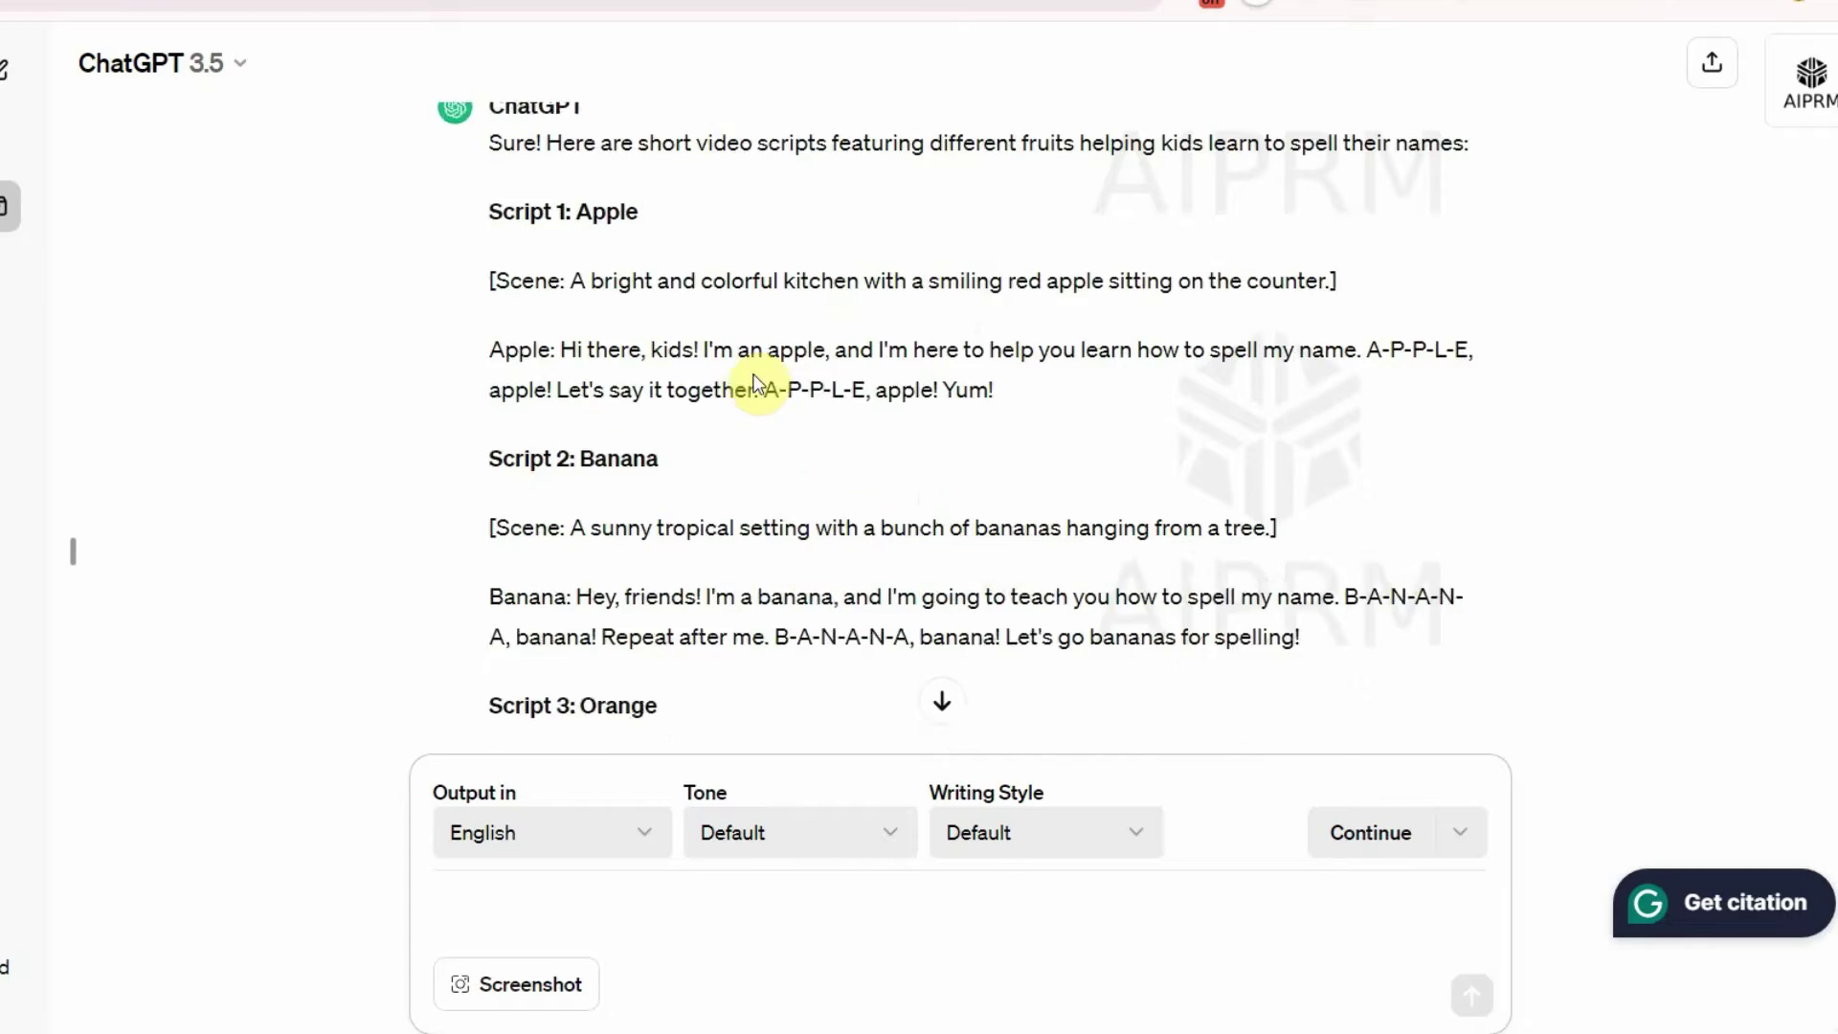
pyautogui.scroll(-10, 751, 397)
pyautogui.scroll(10, 739, 429)
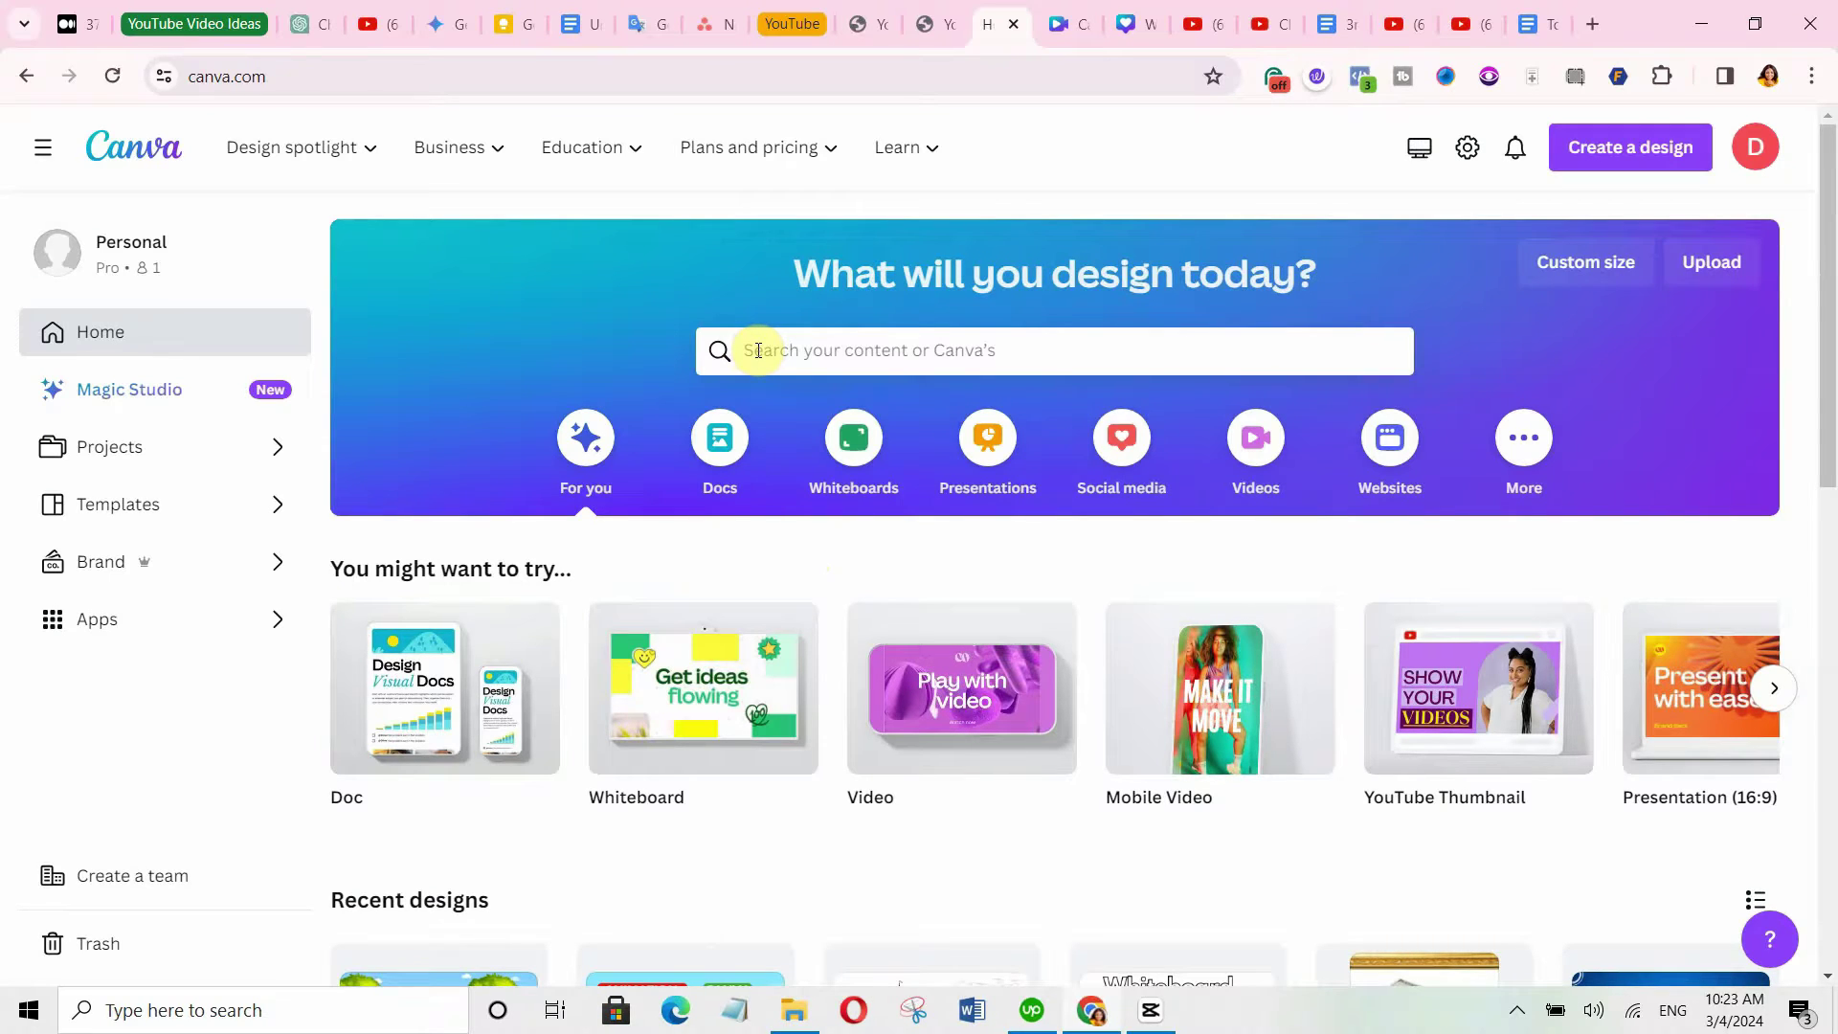
# Switch to Canva, search for "youtube videos" and create a blank YouTube Video design.
pyautogui.click(758, 350)
pyautogui.write('youtube videos')
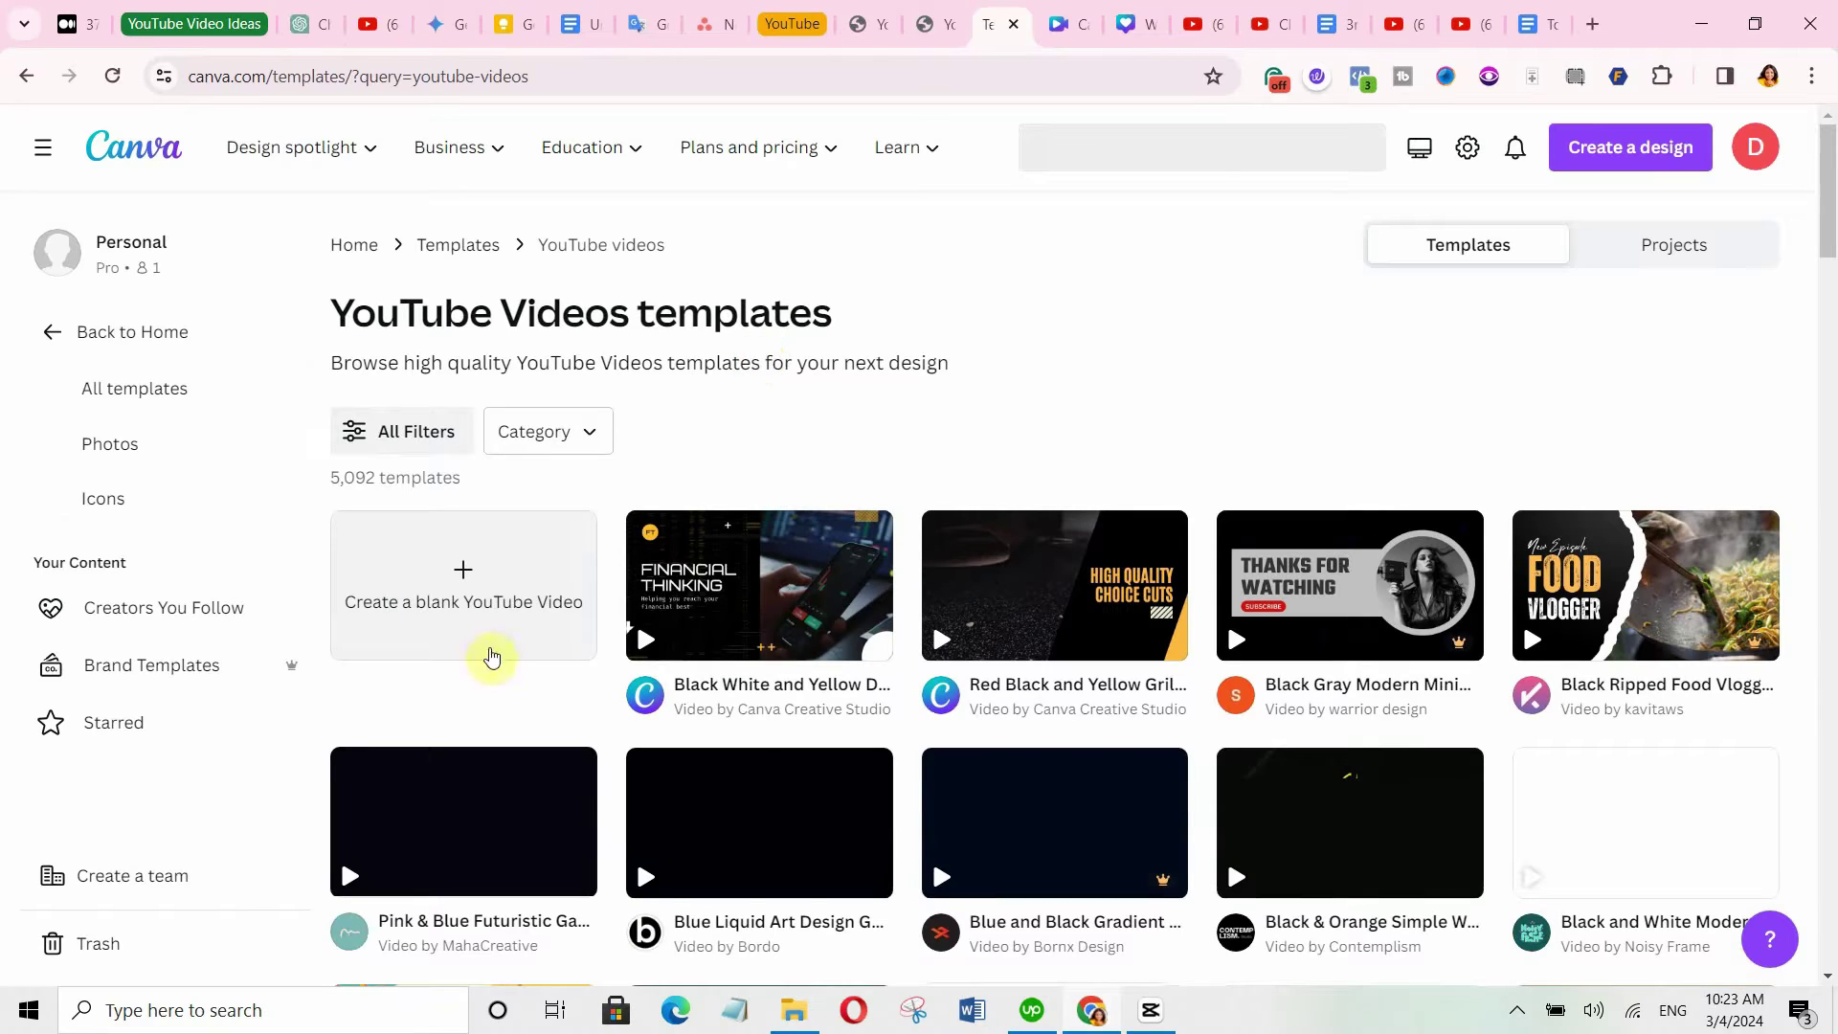
pyautogui.click(458, 611)
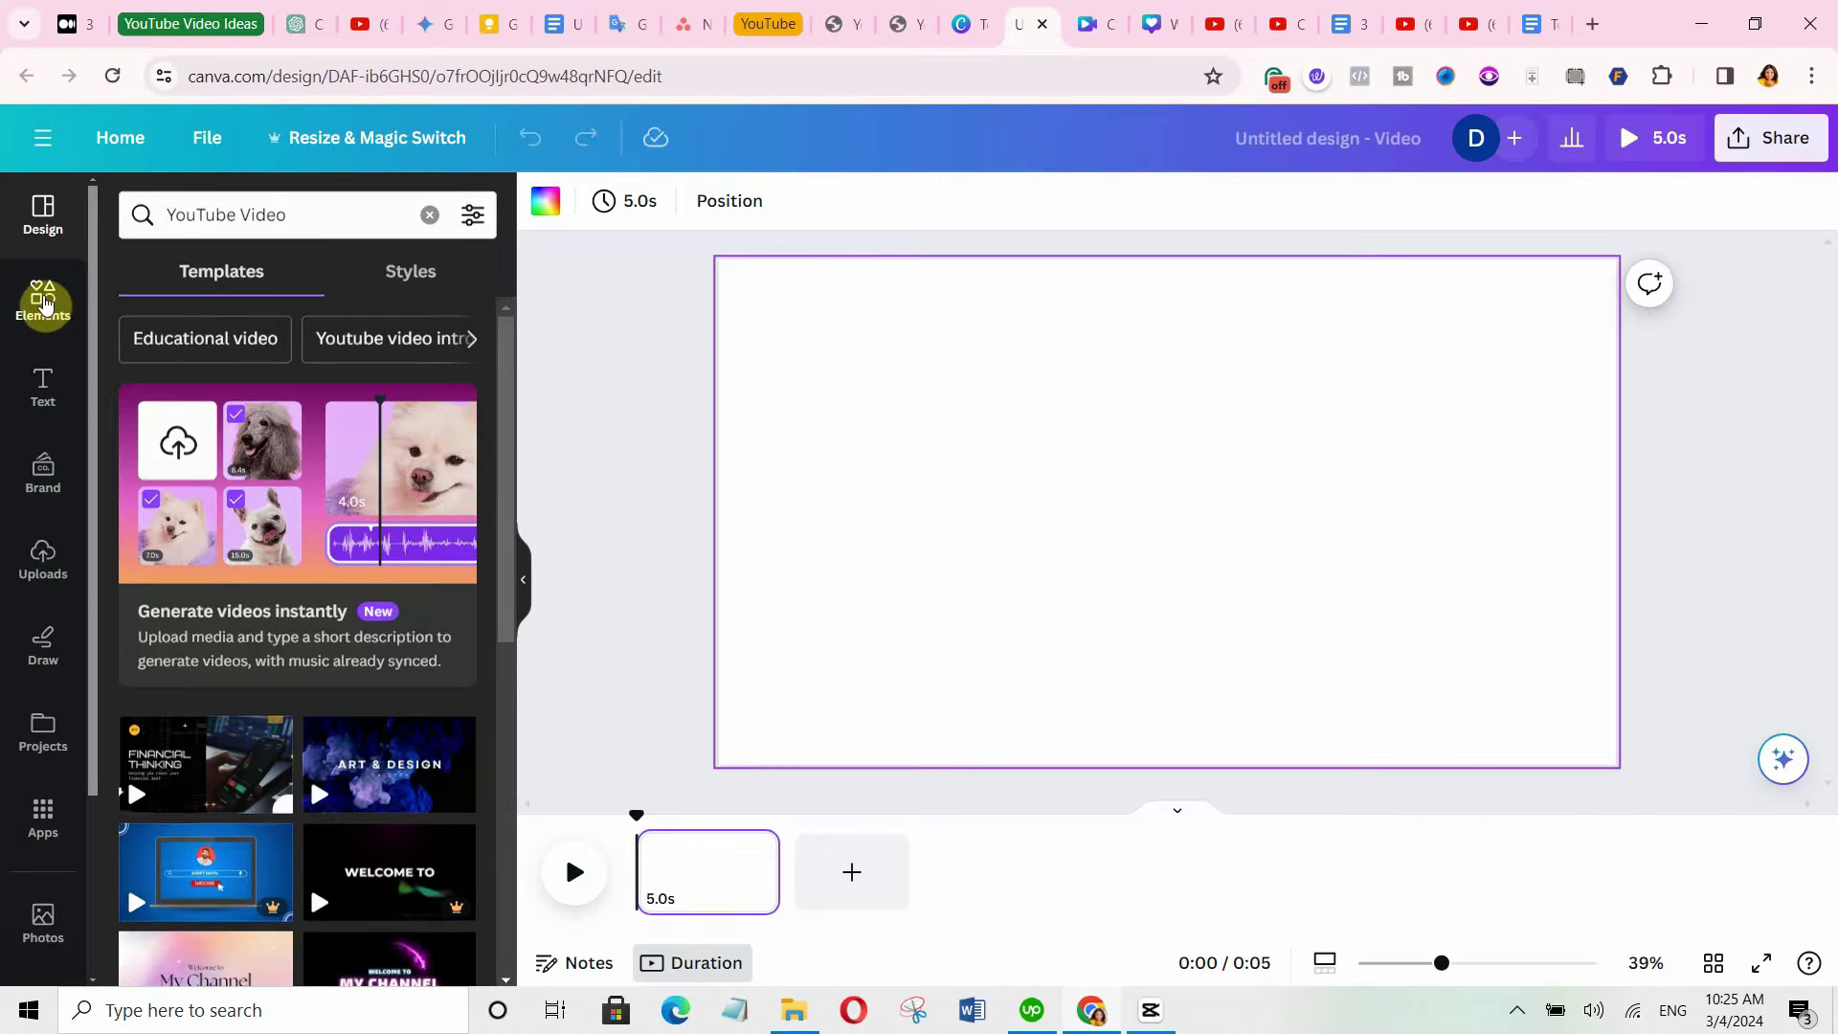
# Search the graphics for "apple", add the glossy red apple with a green leaf and place it on the page's left half.
pyautogui.click(45, 303)
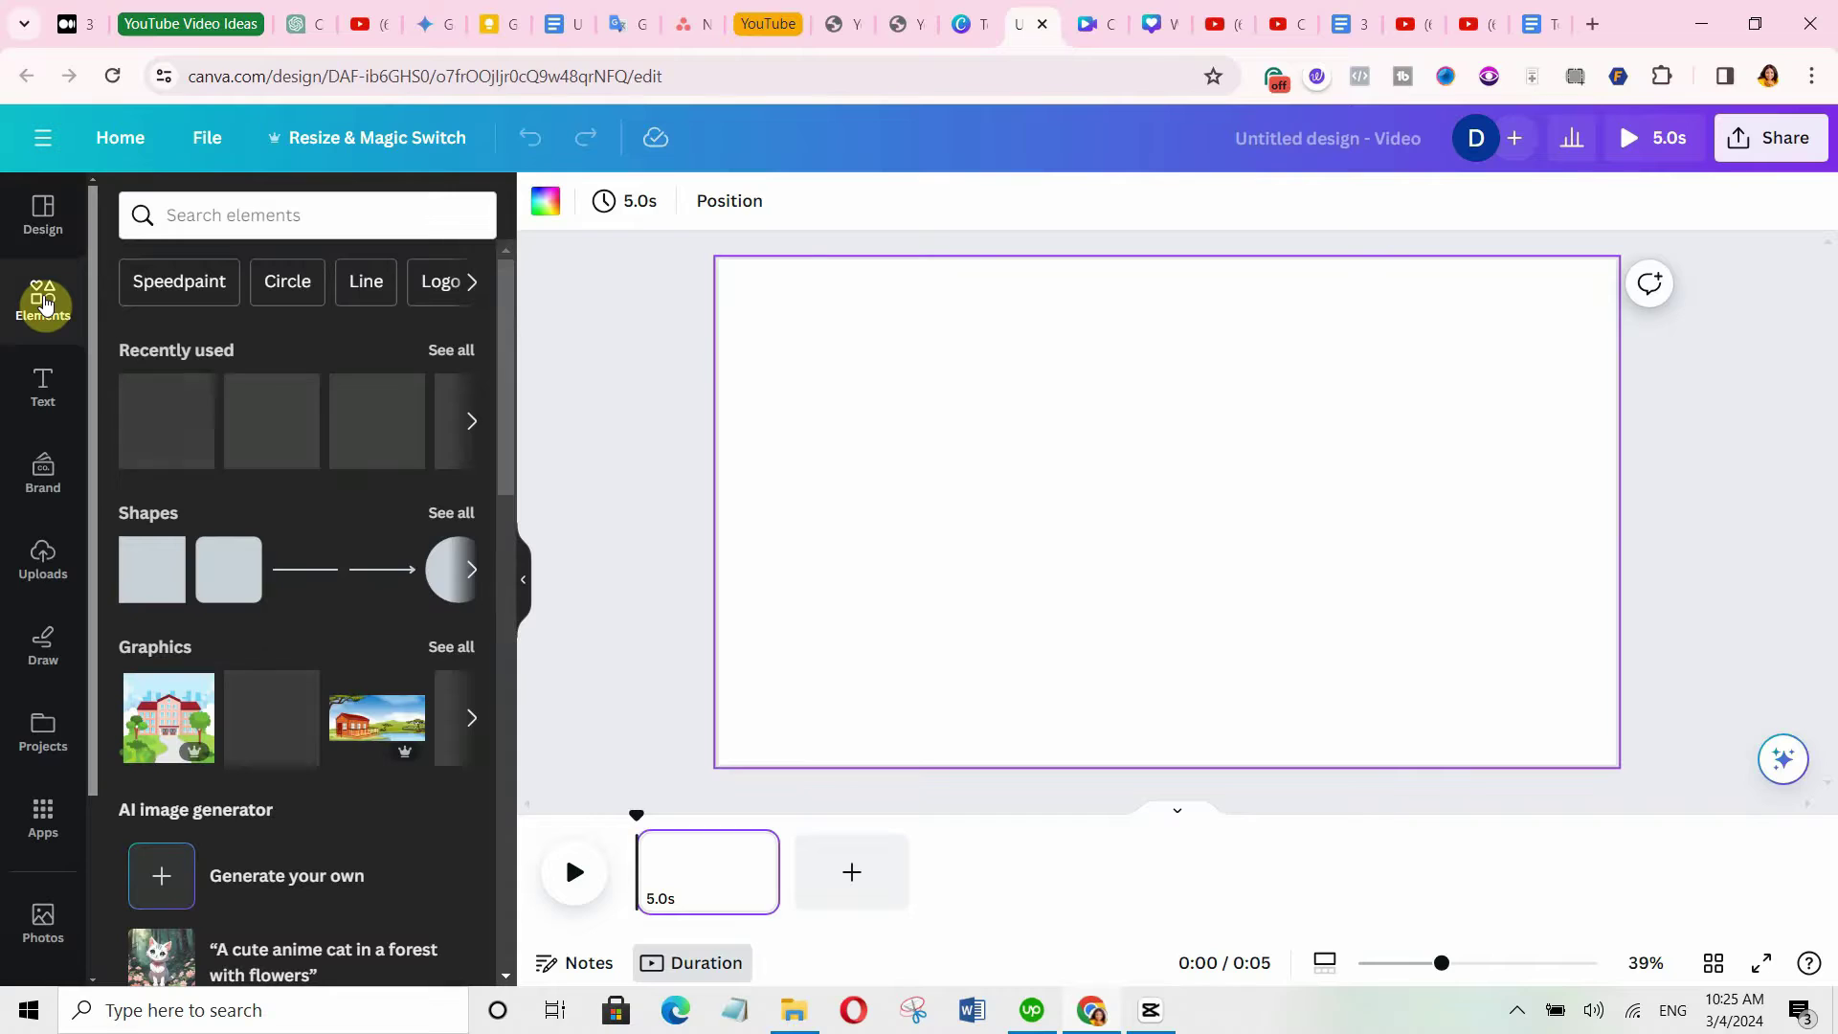
pyautogui.click(211, 225)
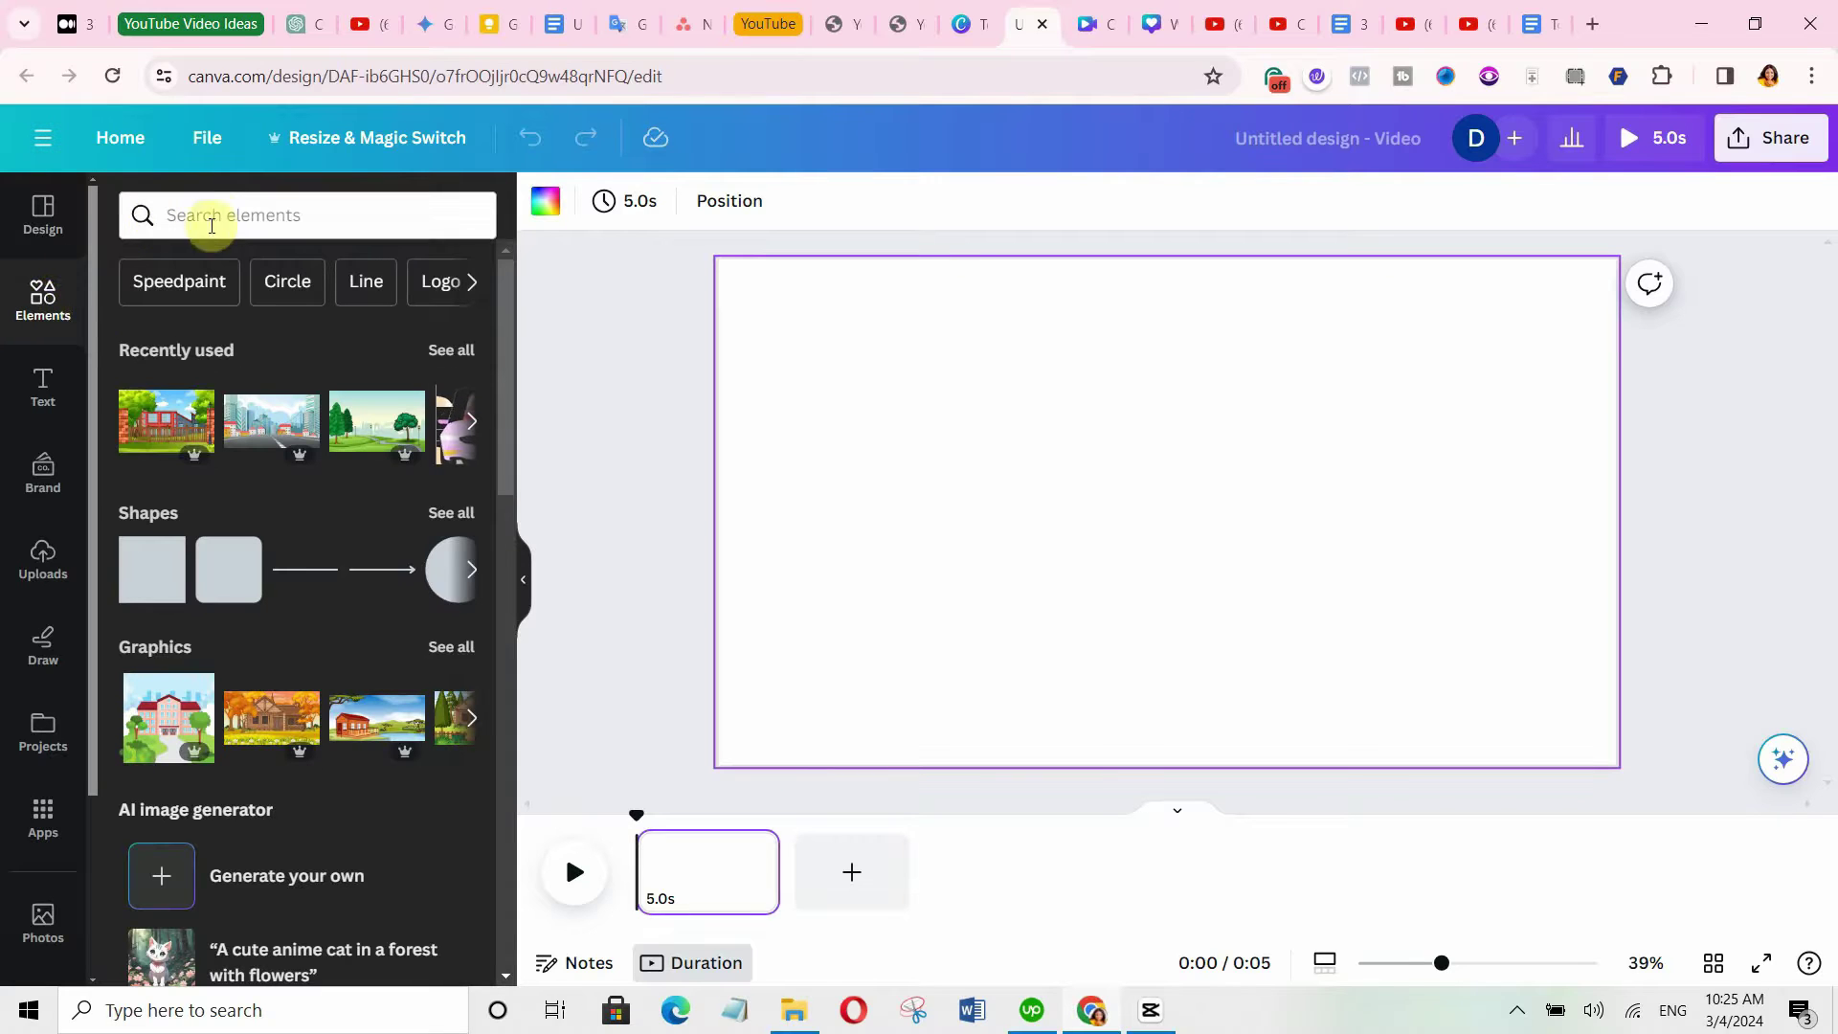
pyautogui.write('apple')
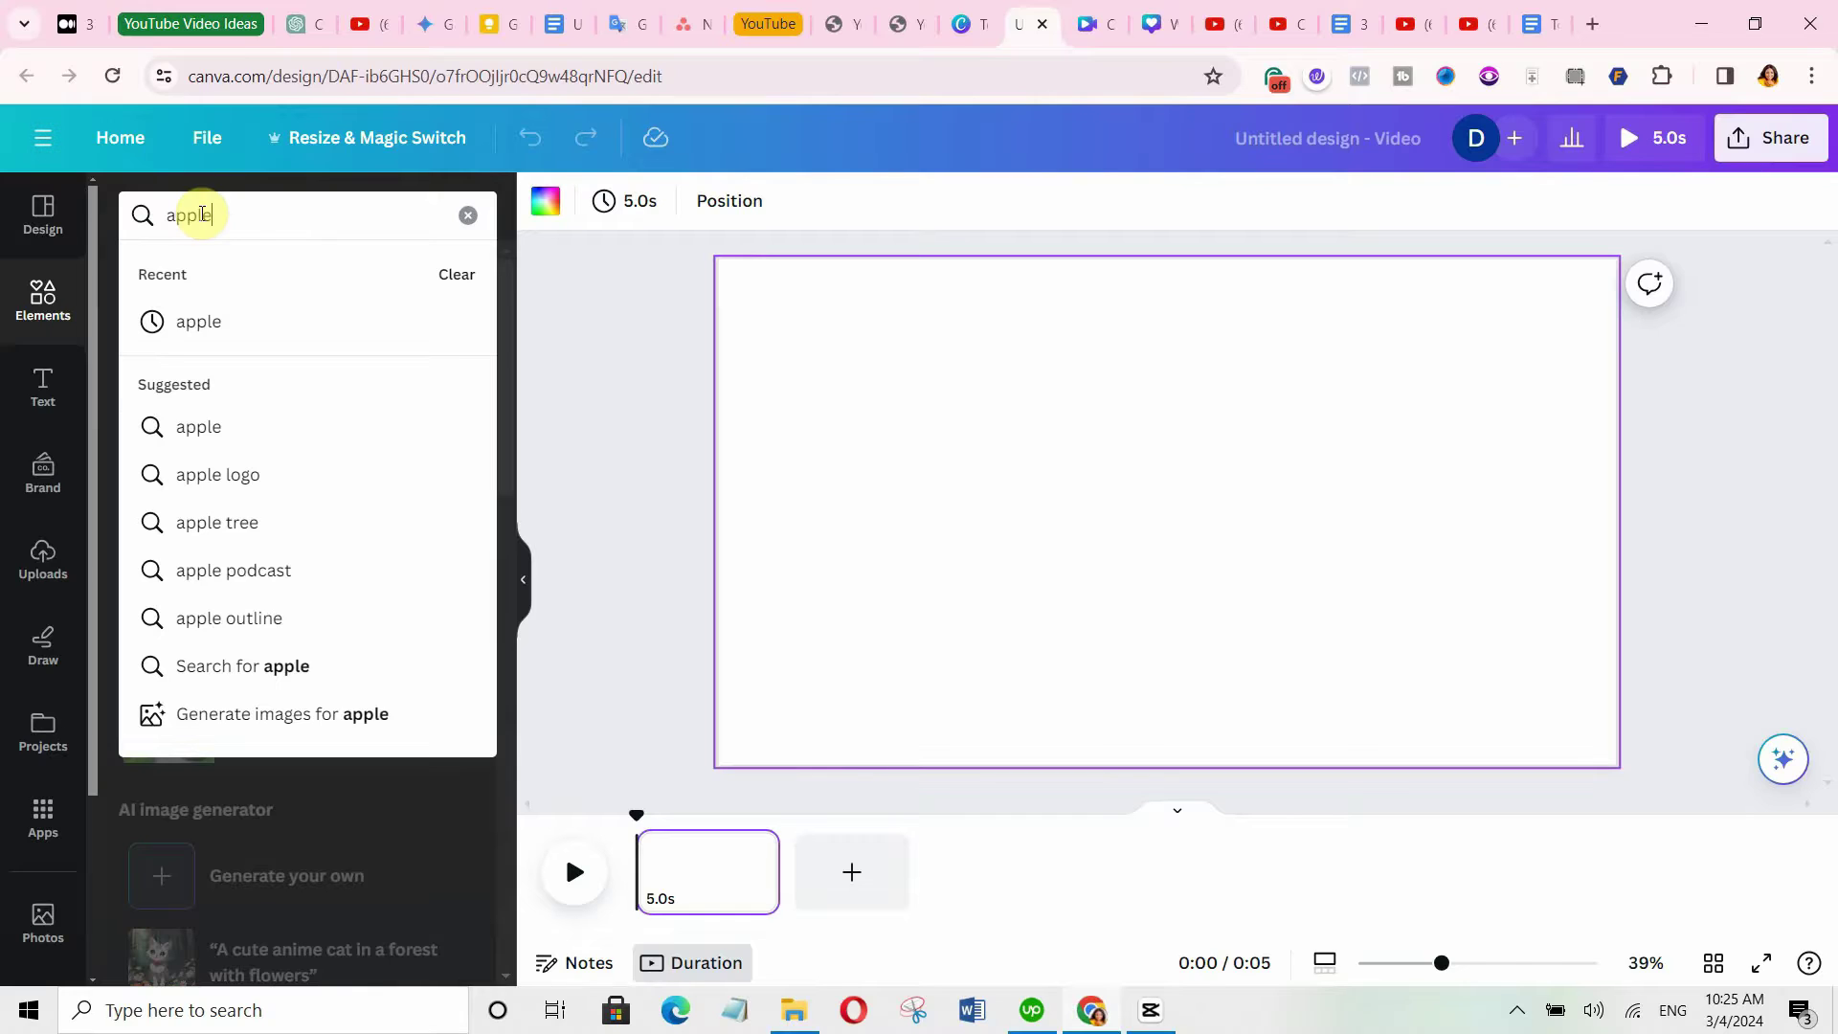
pyautogui.press('Return')
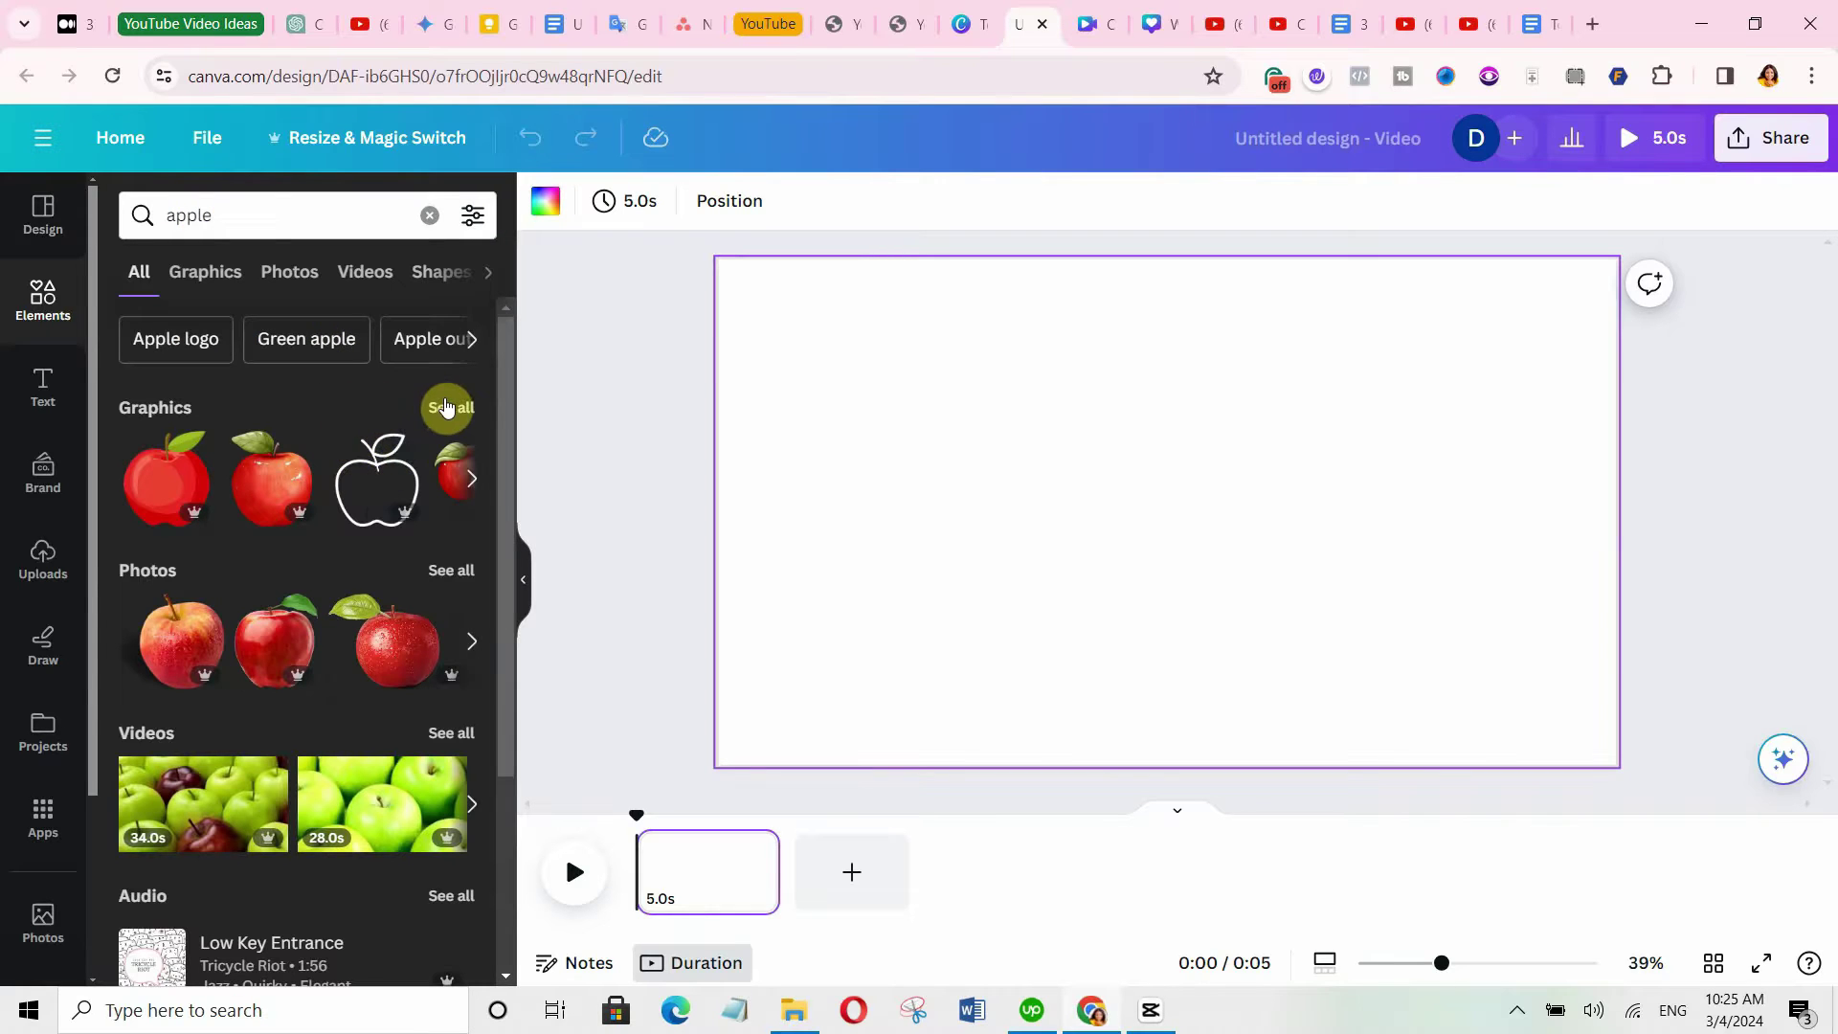
pyautogui.click(452, 408)
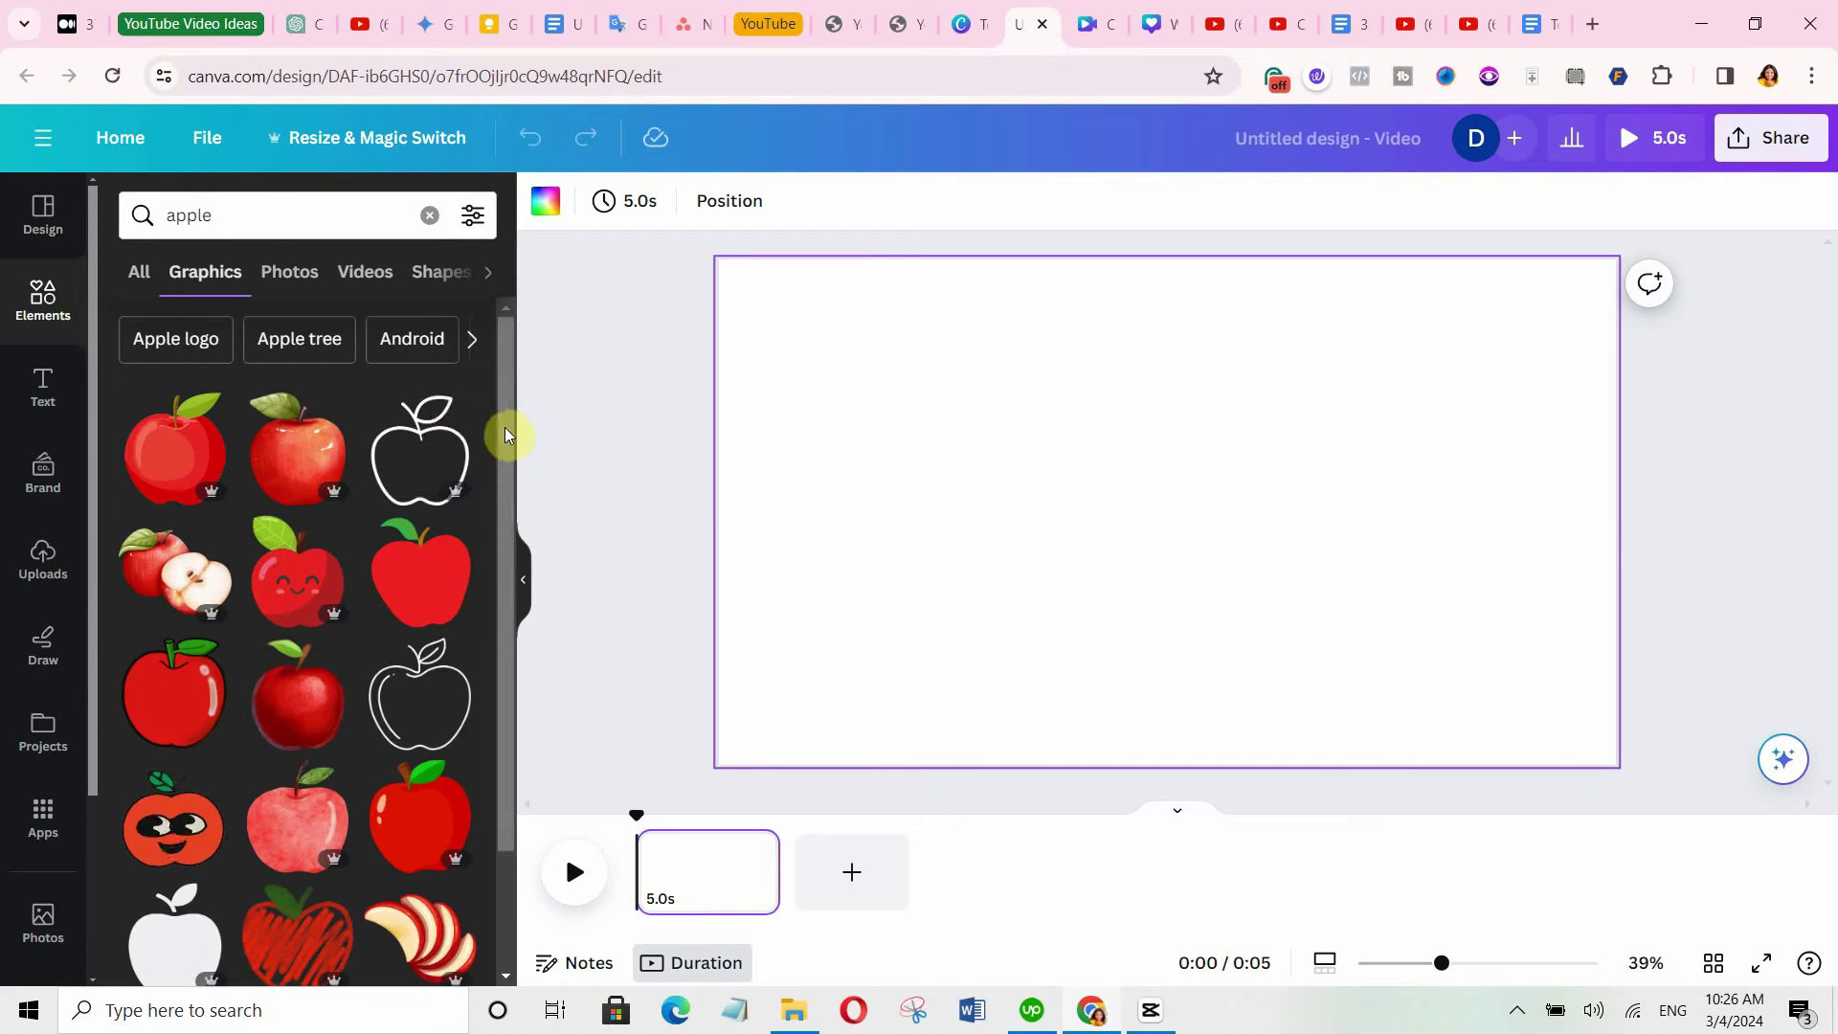
pyautogui.moveTo(504, 427)
pyautogui.mouseDown()
pyautogui.moveTo(498, 555)
pyautogui.moveTo(530, 410)
pyautogui.moveTo(502, 443)
pyautogui.moveTo(503, 398)
pyautogui.mouseUp()
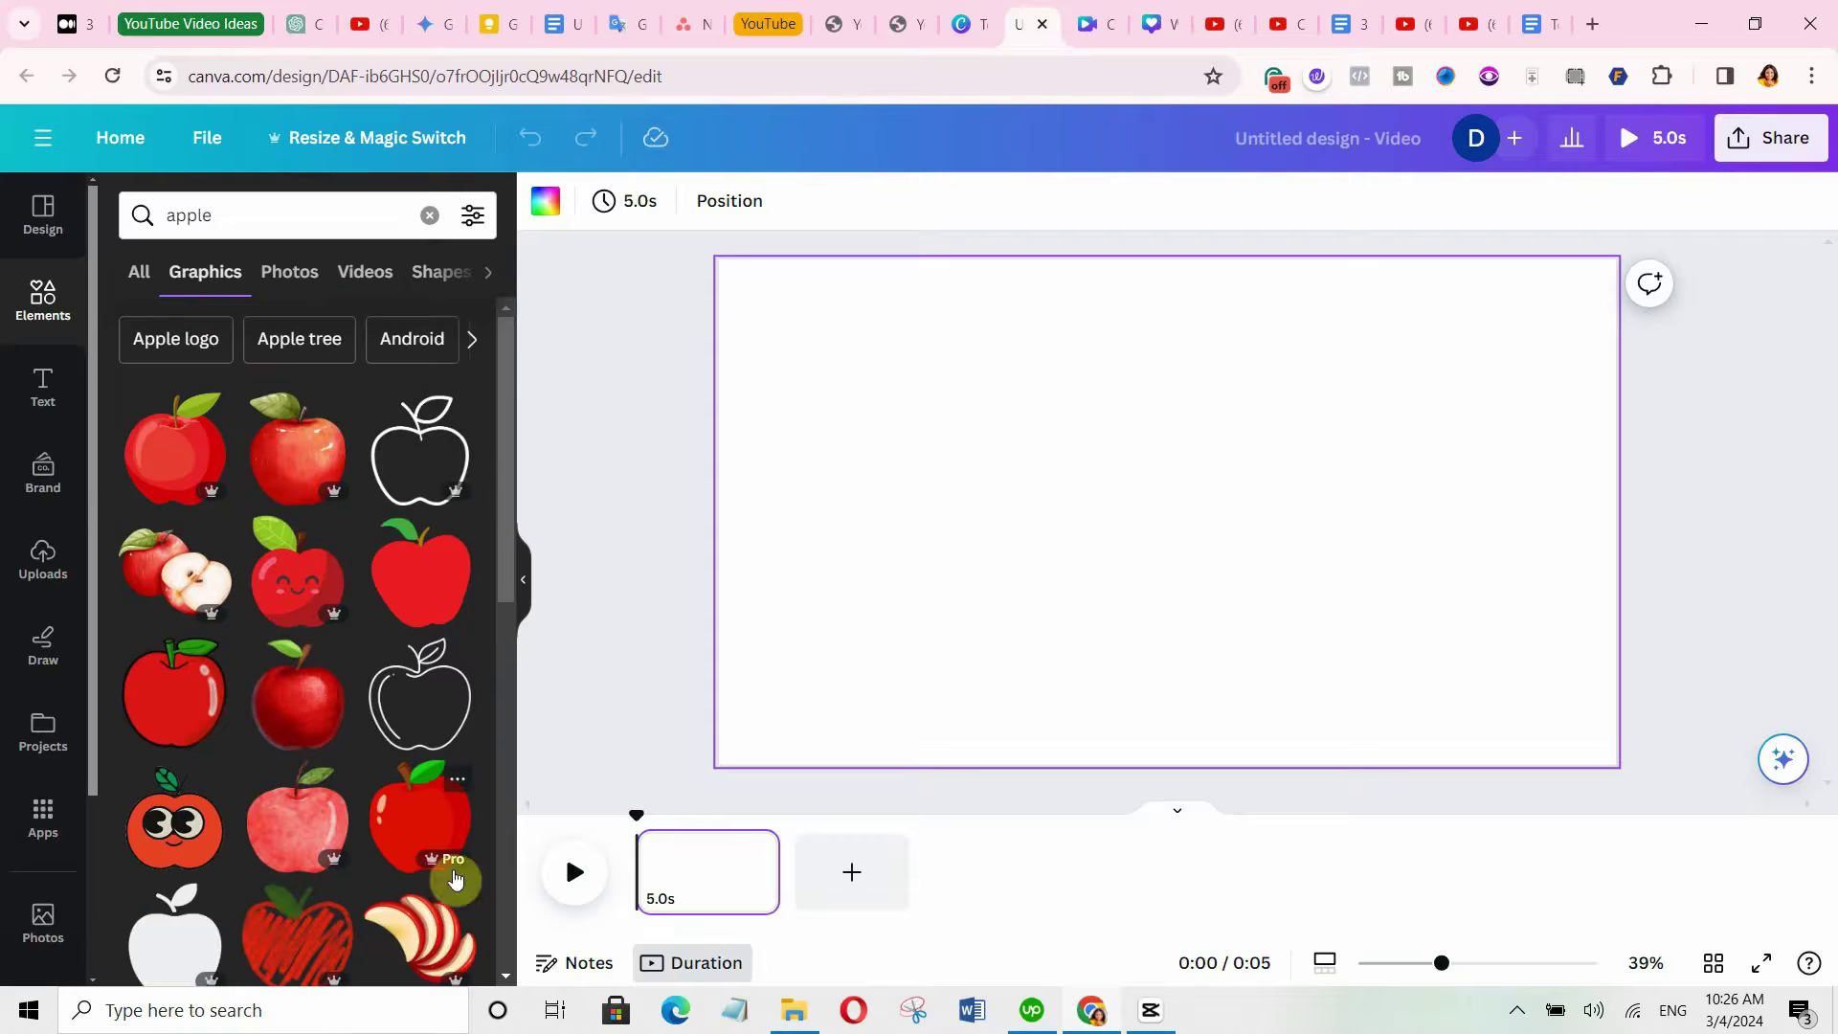
pyautogui.click(412, 830)
pyautogui.moveTo(1132, 562); pyautogui.dragTo(936, 546)
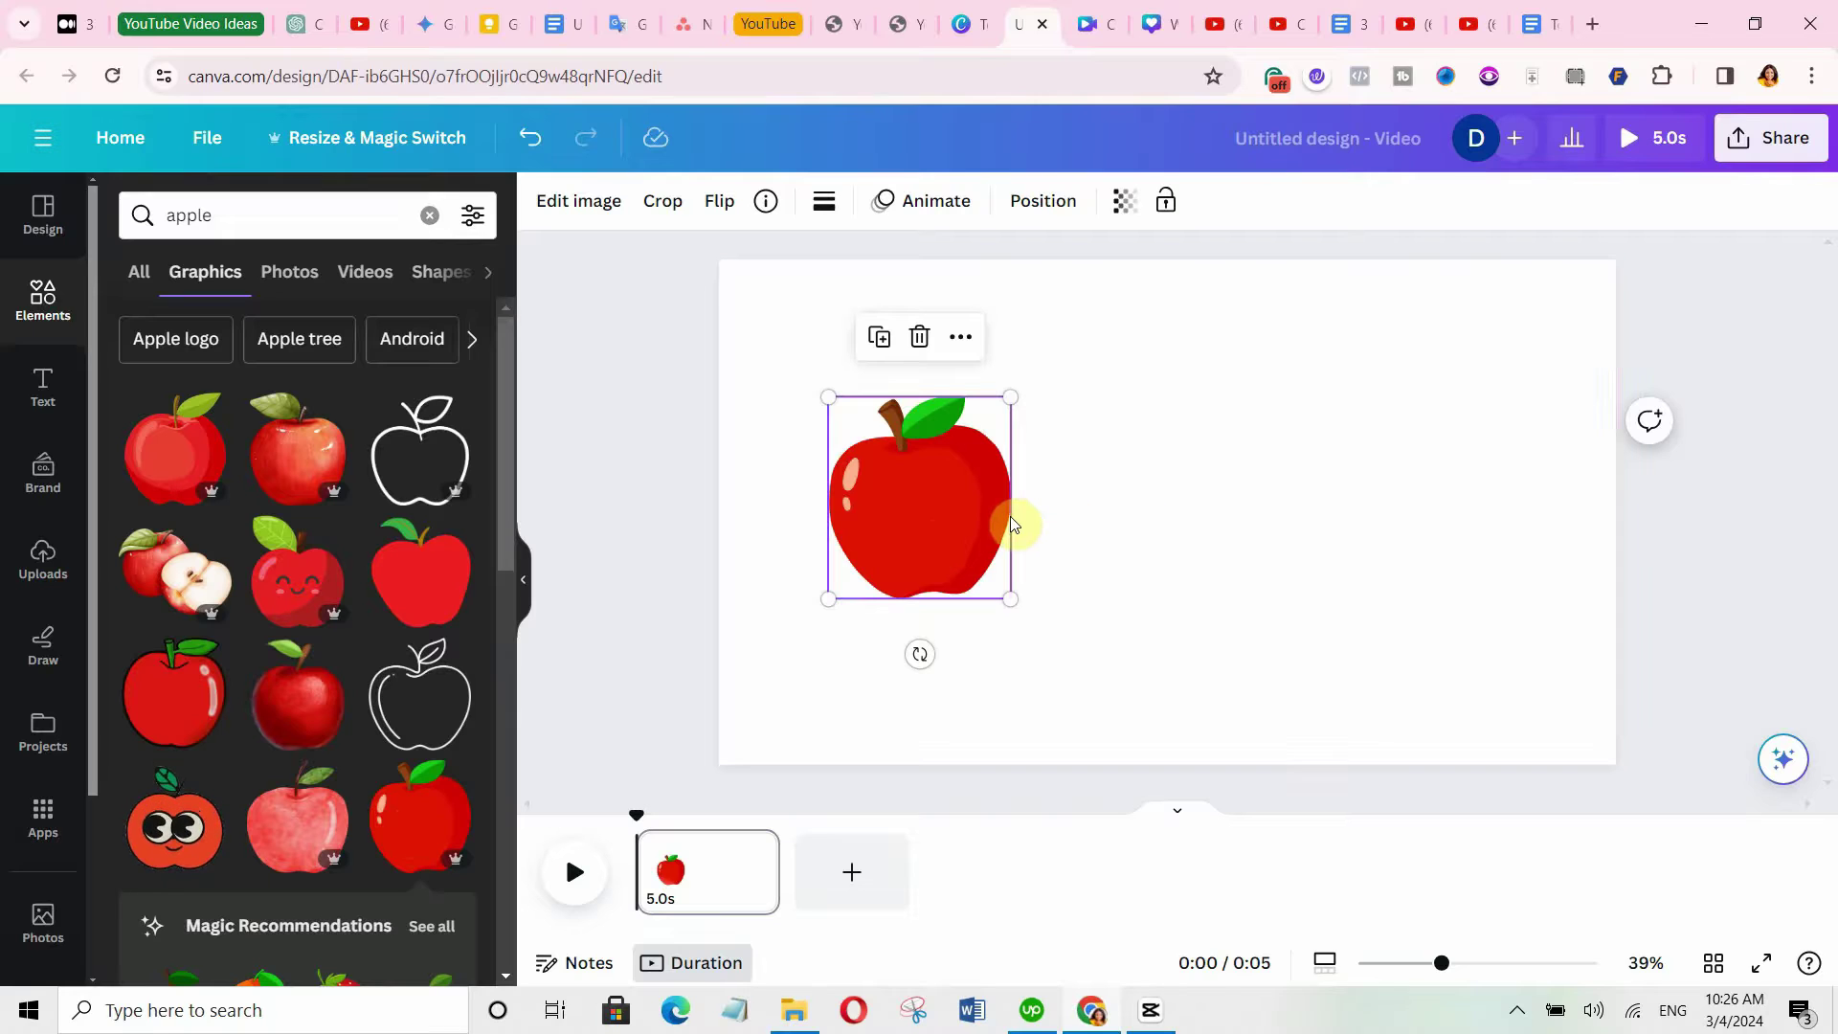
# Search for "banana", add a banana graphic beside the apple and recolor its light yellow area to the darker yellow.
pyautogui.tripleClick(153, 215)
pyautogui.write('banana')
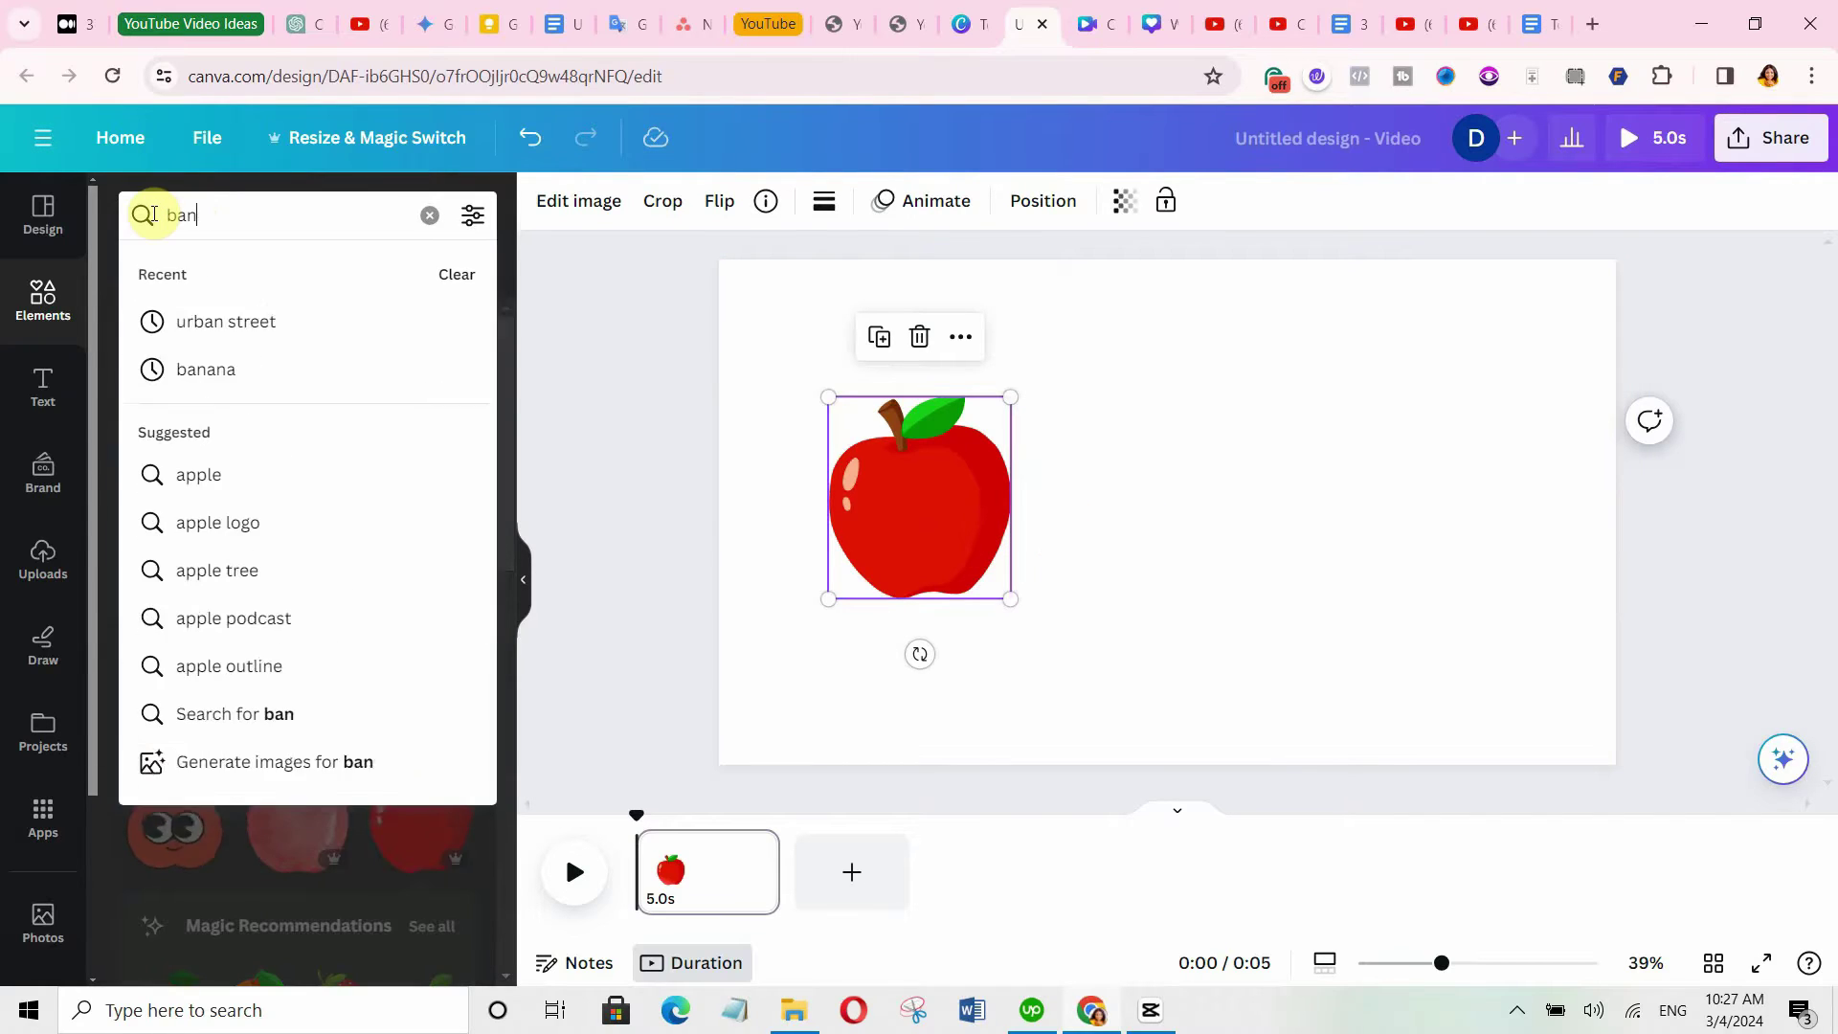
pyautogui.press('Return')
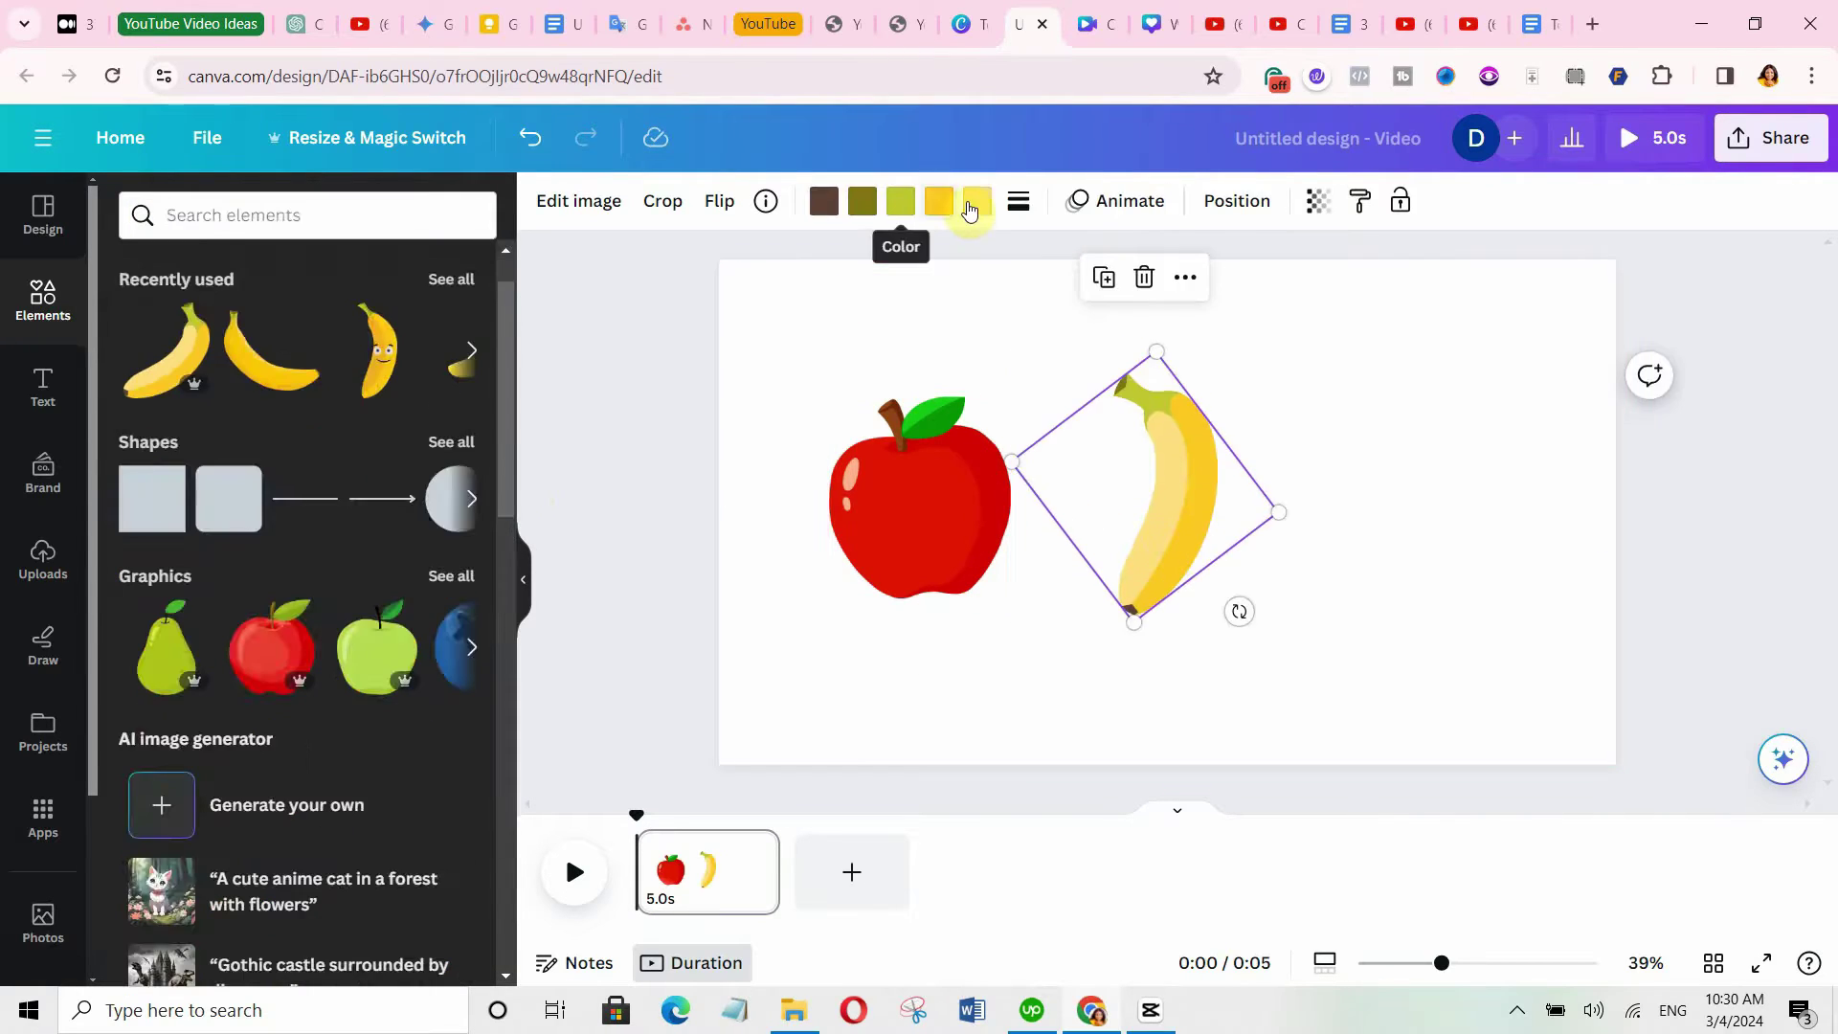
pyautogui.click(972, 203)
pyautogui.click(1289, 554)
pyautogui.click(1178, 498)
# Search the graphics for "orange", add the whole orange with a green leaf and size and position it beside the banana.
pyautogui.click(231, 214)
pyautogui.write('orange')
pyautogui.press('Return')
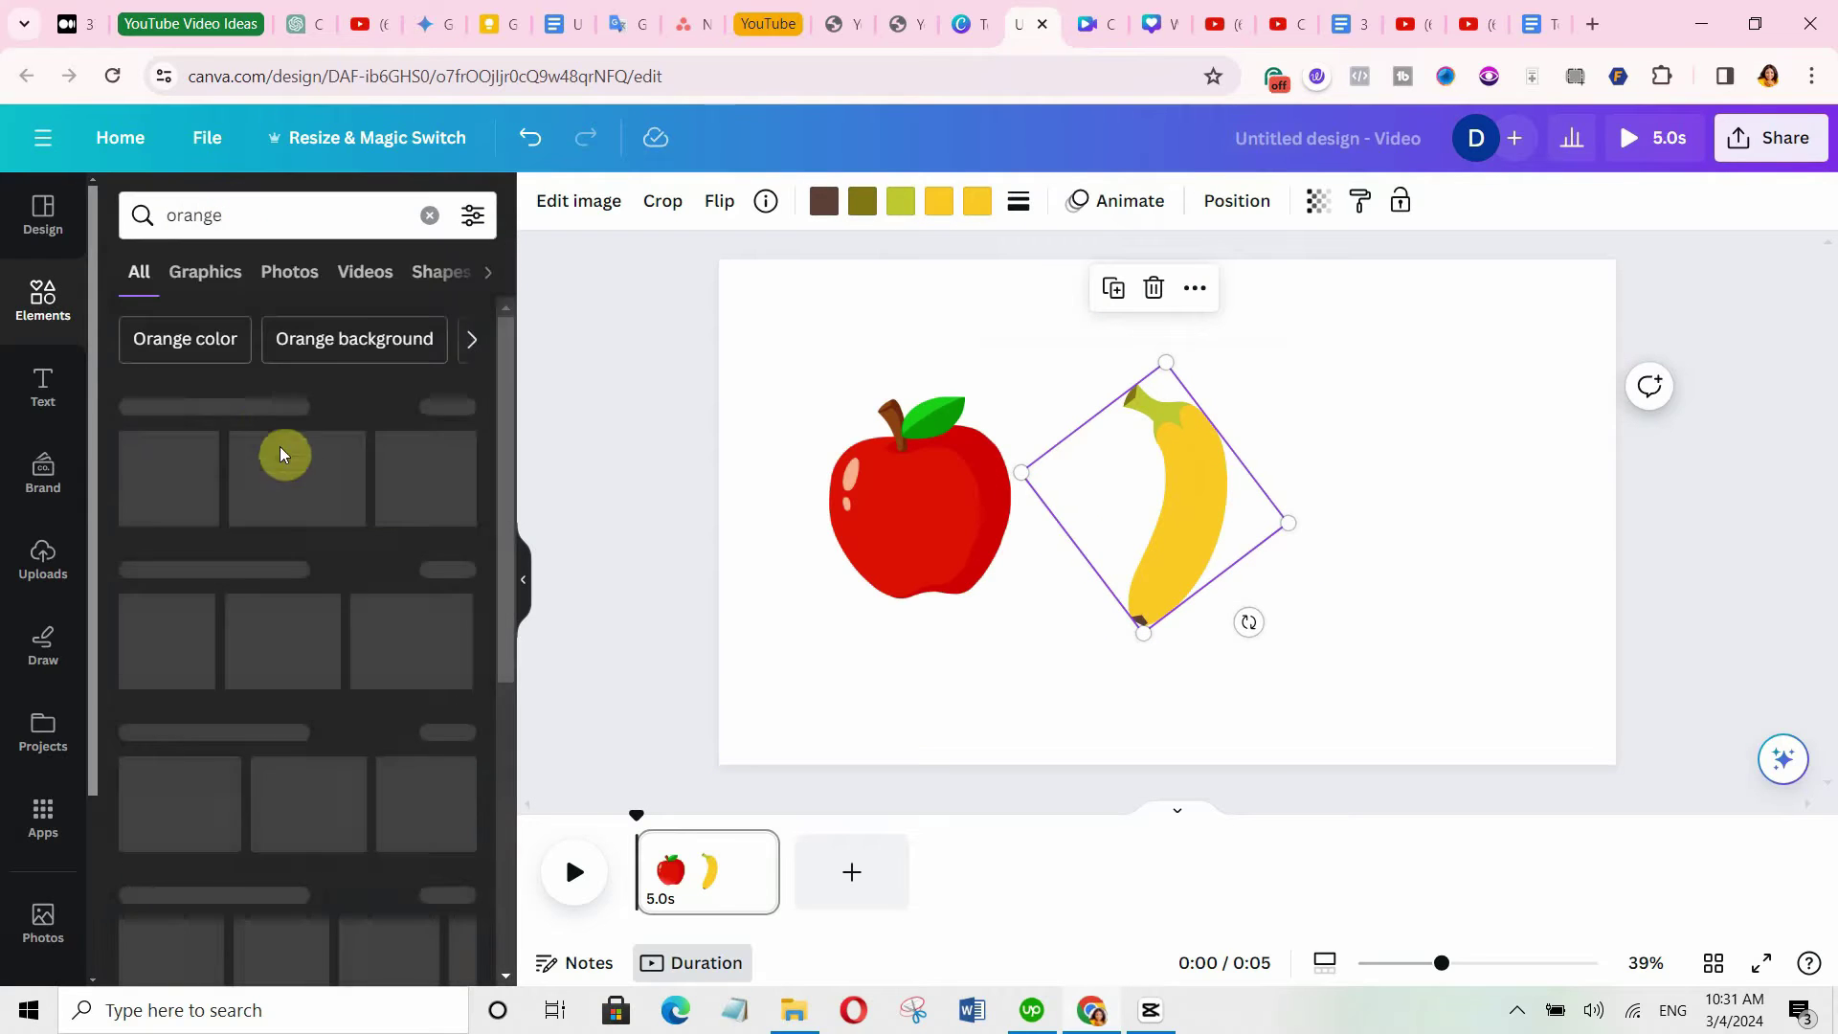
pyautogui.scroll(-5, 498, 450)
pyautogui.click(327, 768)
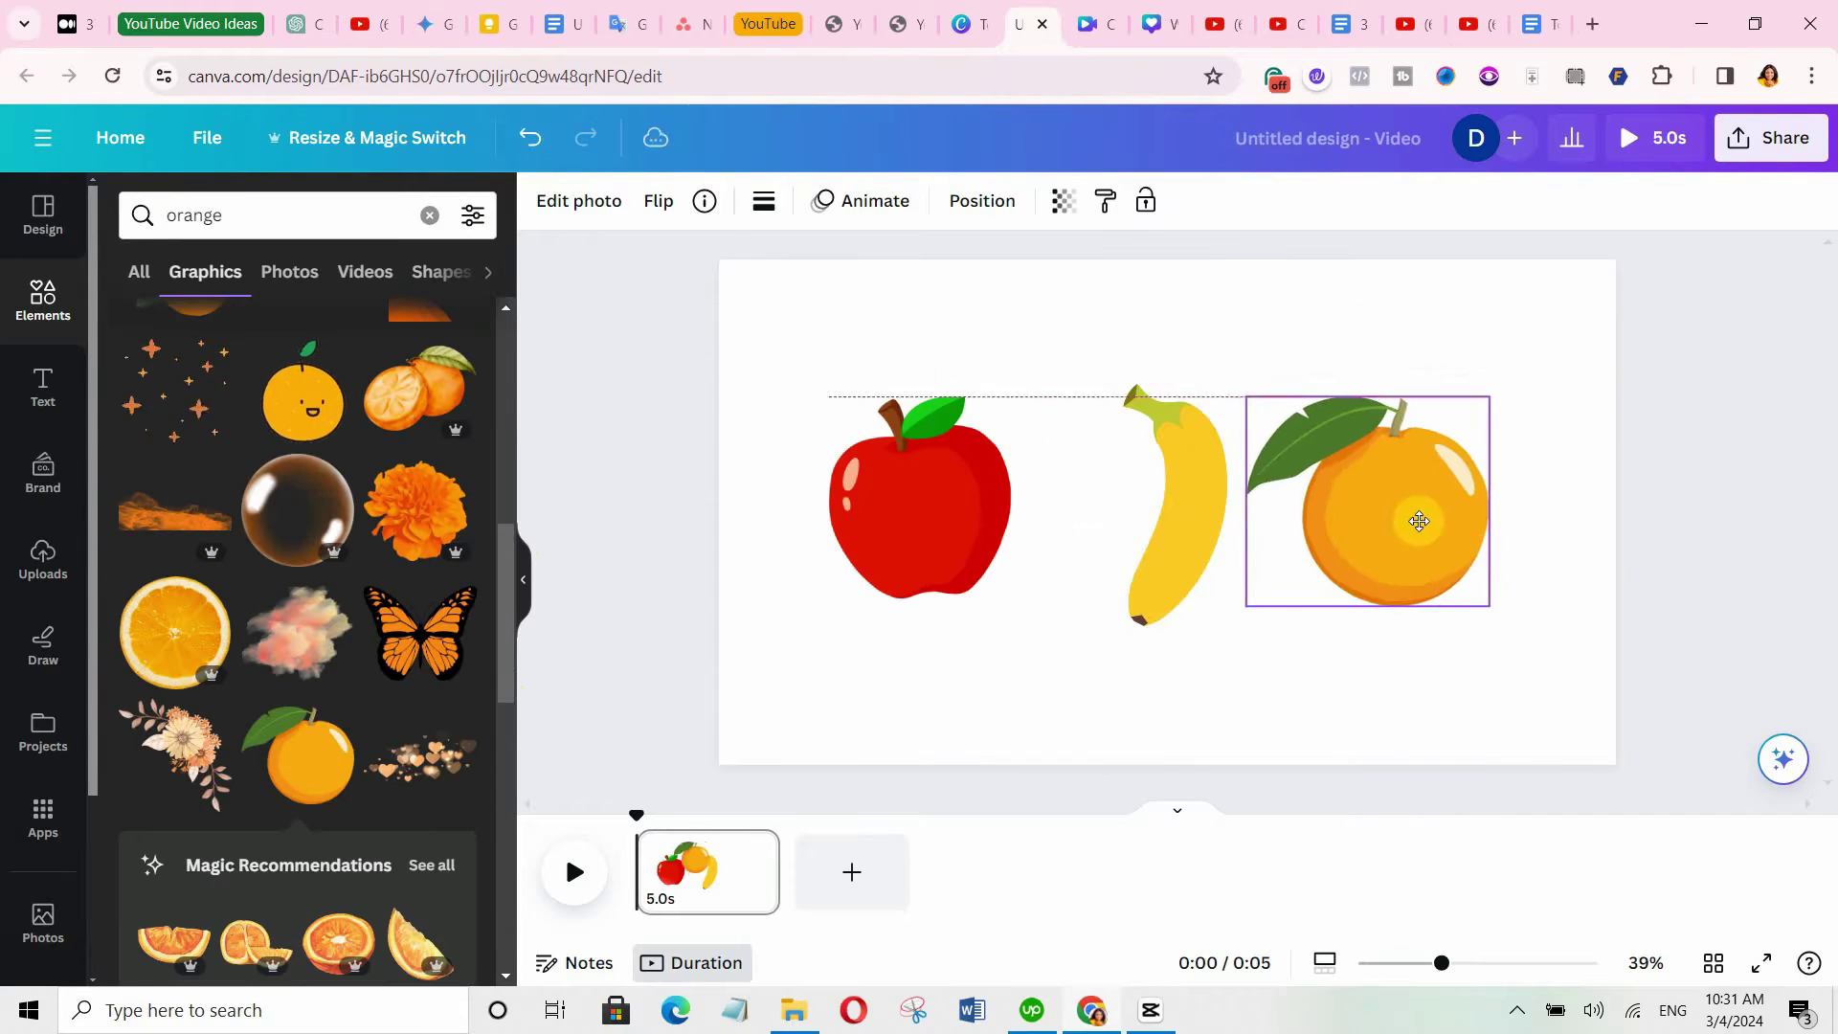
pyautogui.moveTo(1485, 603)
pyautogui.mouseDown()
pyautogui.moveTo(1479, 575)
pyautogui.moveTo(1513, 596)
pyautogui.mouseUp()
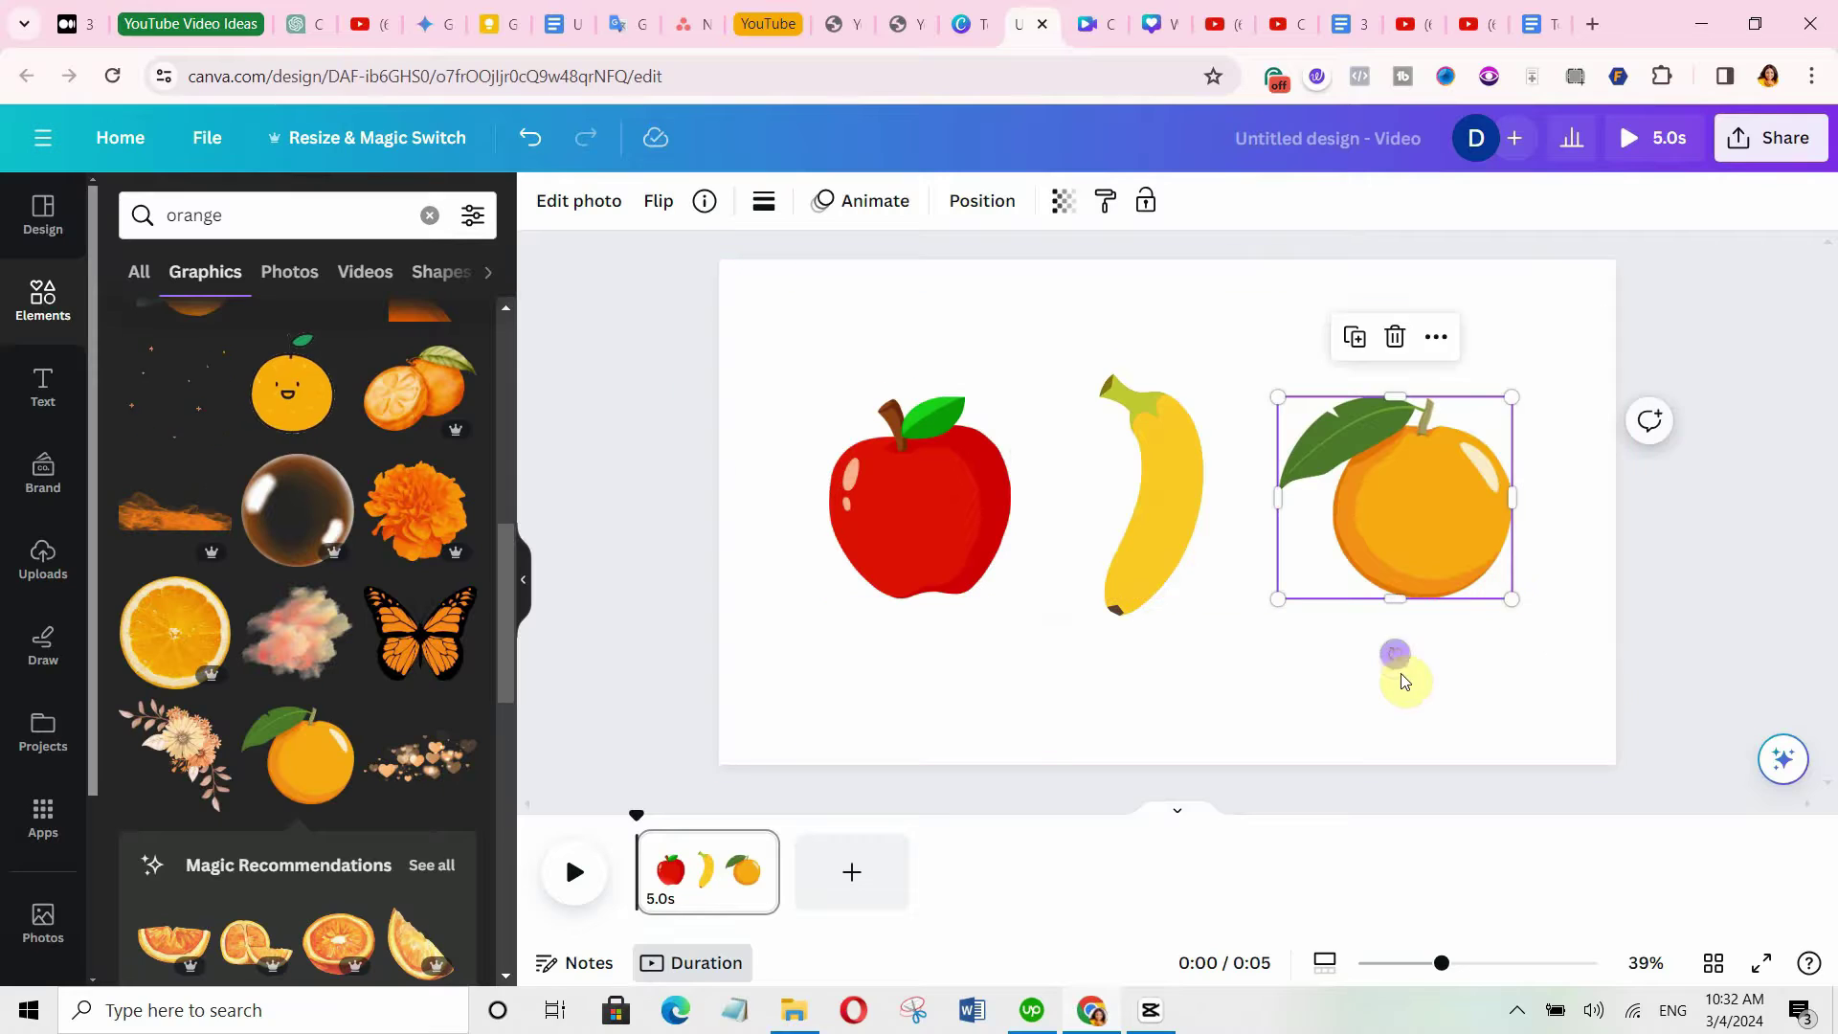
pyautogui.click(1403, 679)
pyautogui.moveTo(1445, 536); pyautogui.dragTo(1411, 532)
pyautogui.click(1267, 648)
# Nudge the apple slightly up, then select all three fruits and move them slightly higher on the page.
pyautogui.click(906, 479)
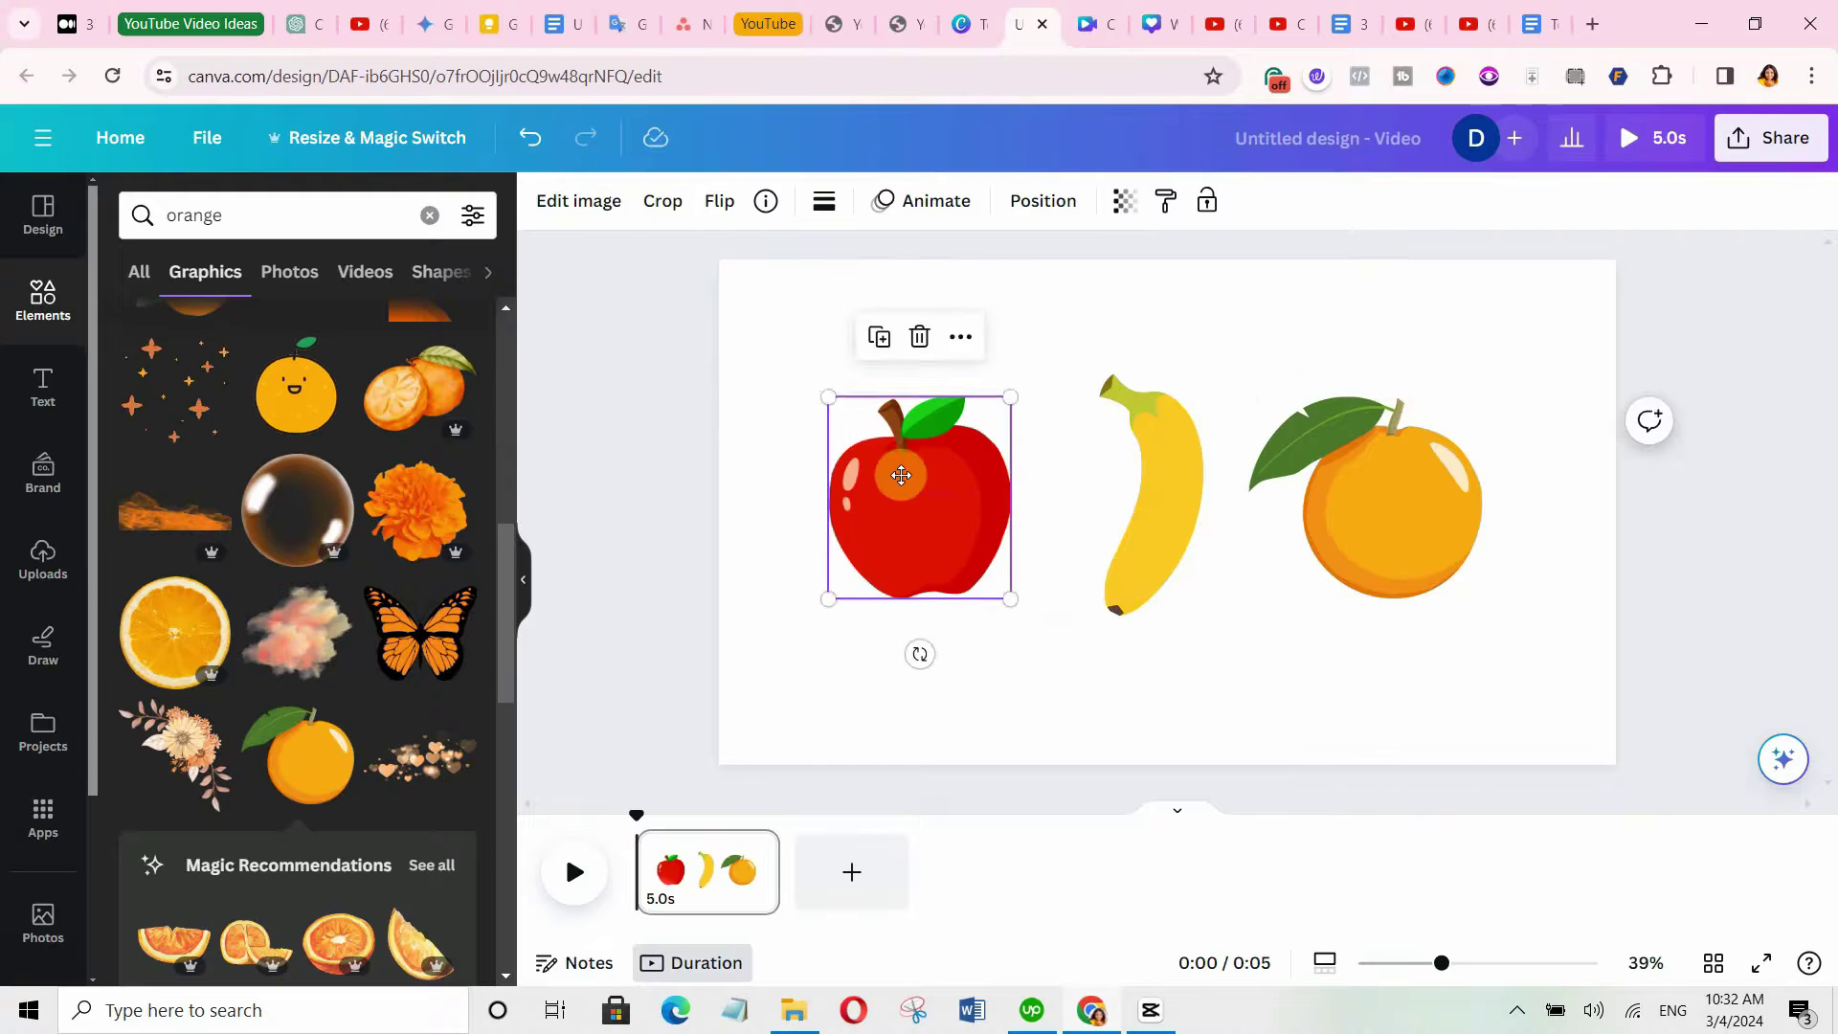
pyautogui.moveTo(906, 479); pyautogui.dragTo(900, 458)
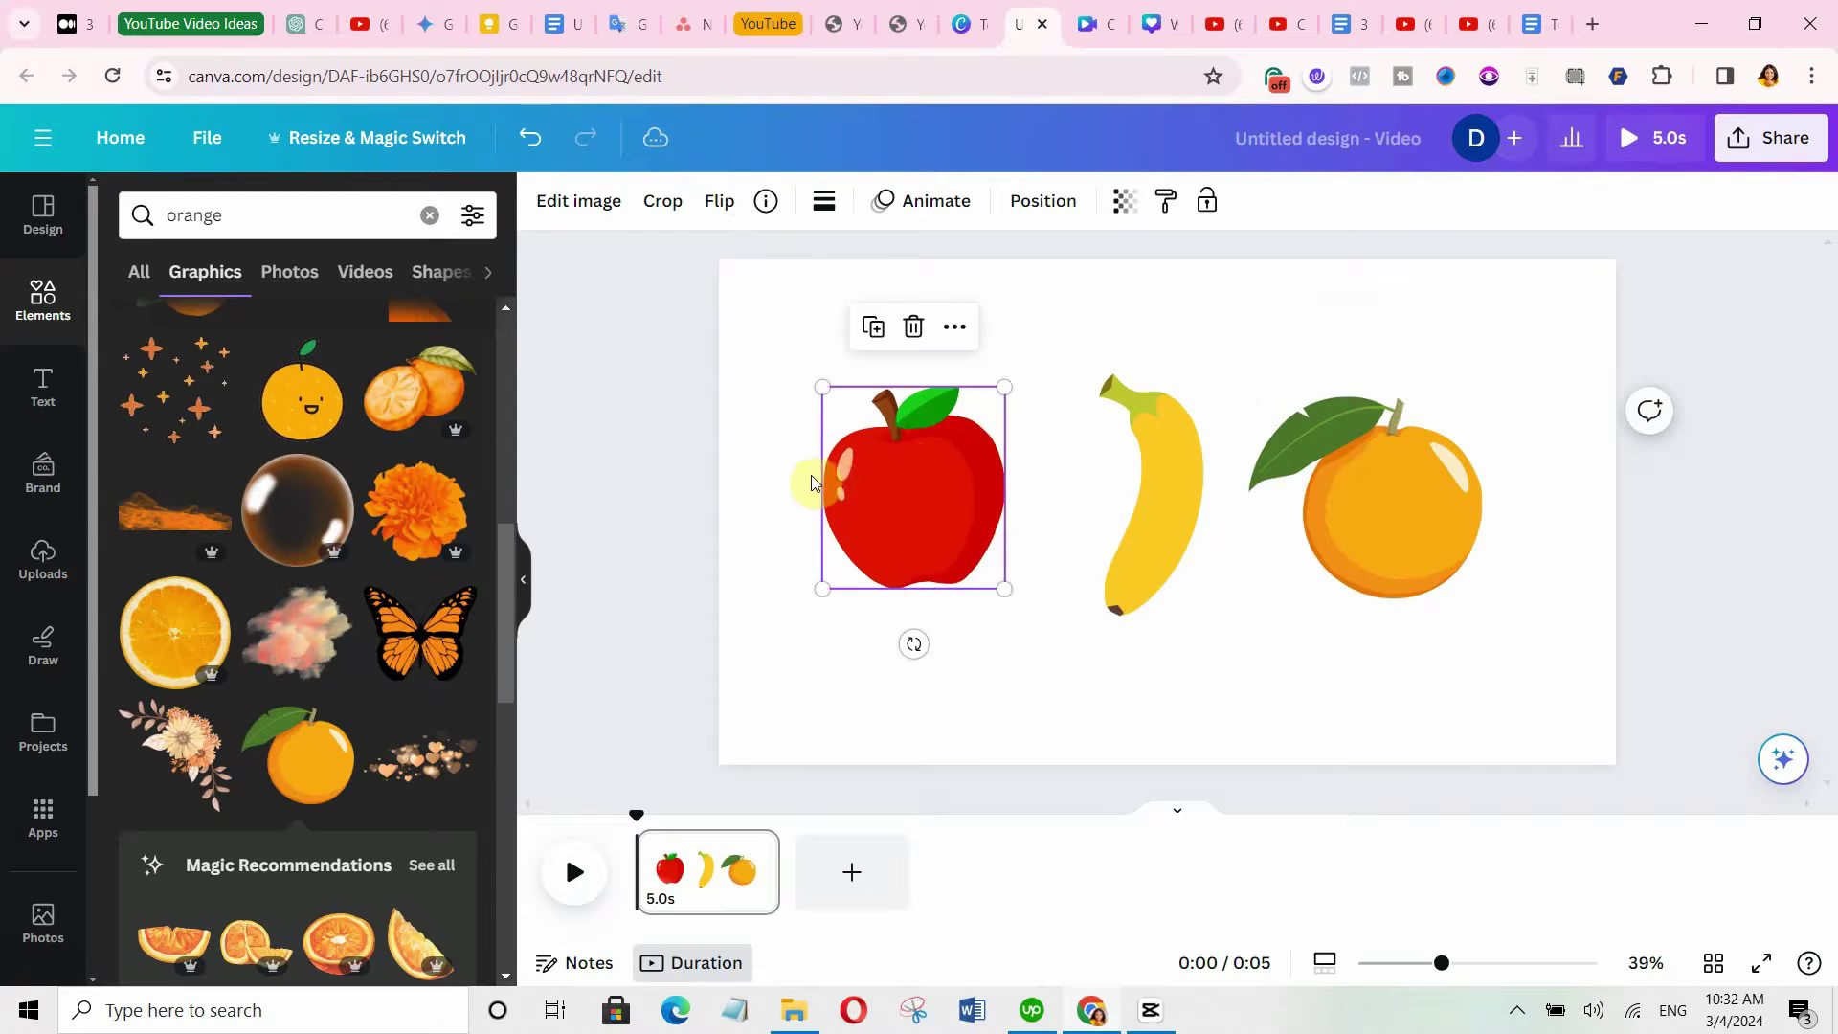
pyautogui.moveTo(790, 461); pyautogui.dragTo(1500, 555)
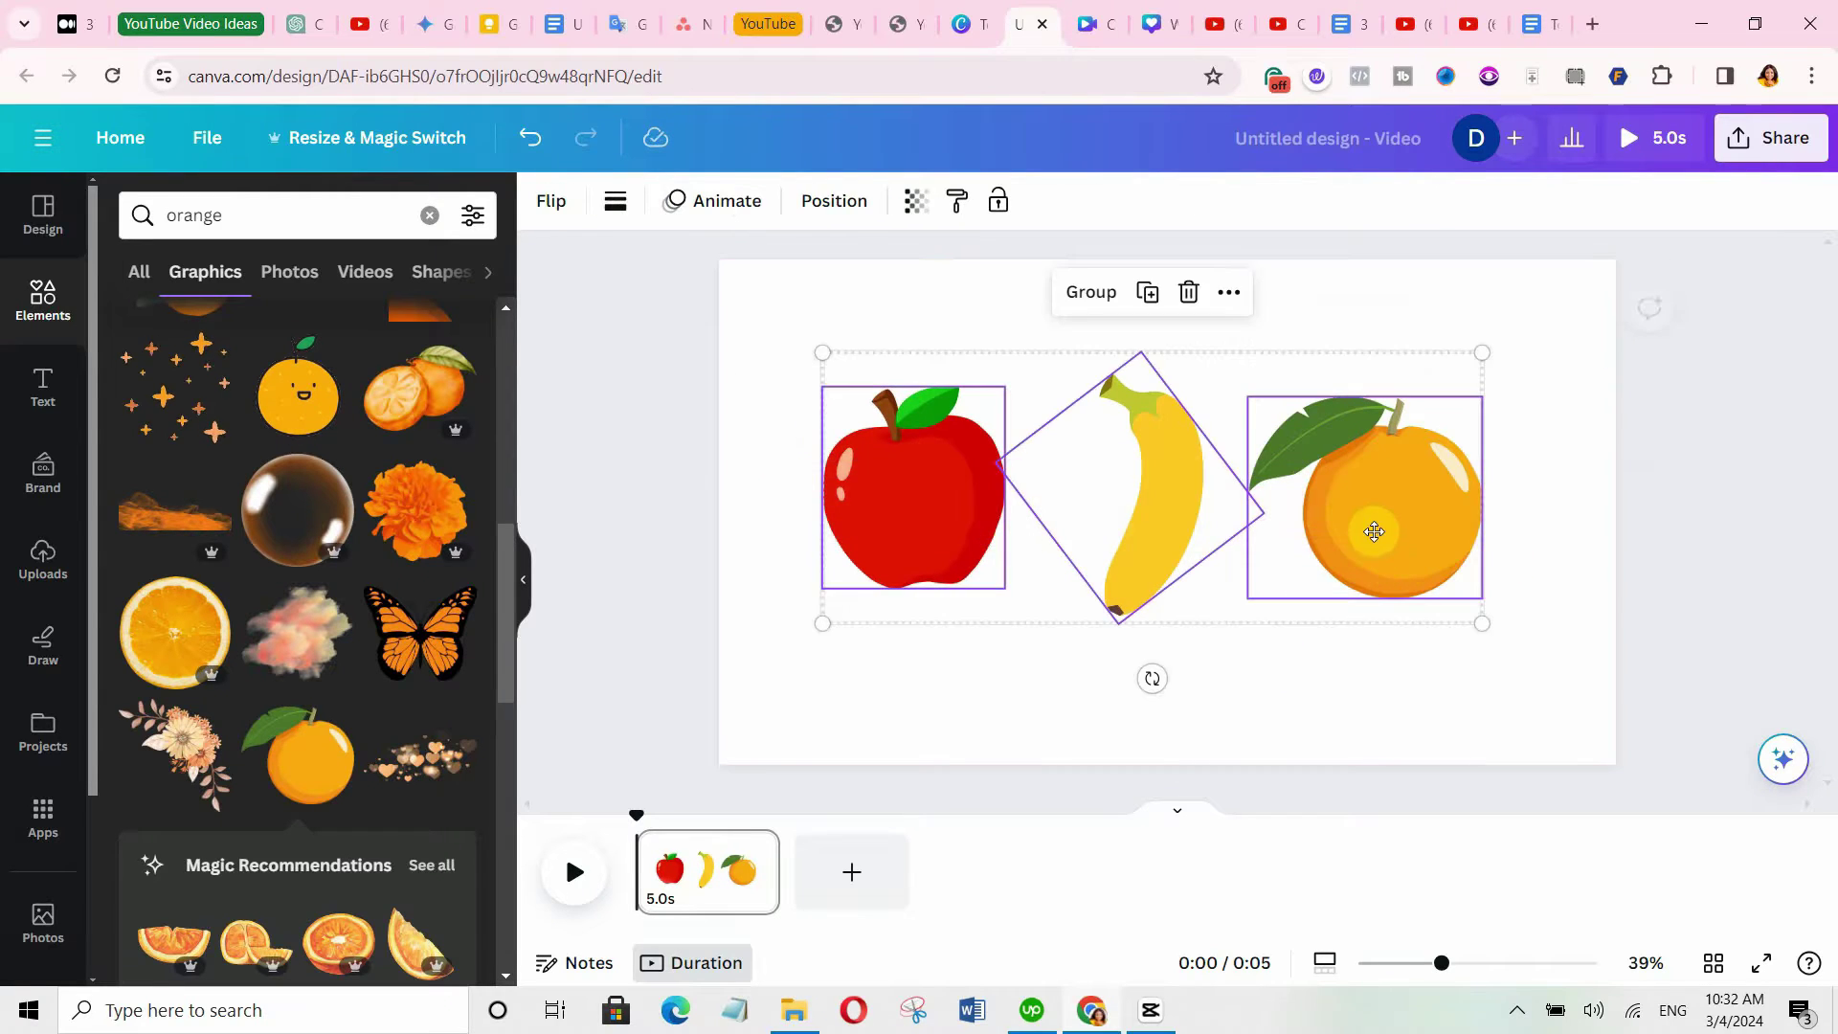
pyautogui.moveTo(1373, 543)
pyautogui.mouseDown()
pyautogui.moveTo(1370, 517)
pyautogui.moveTo(1387, 525)
pyautogui.mouseUp()
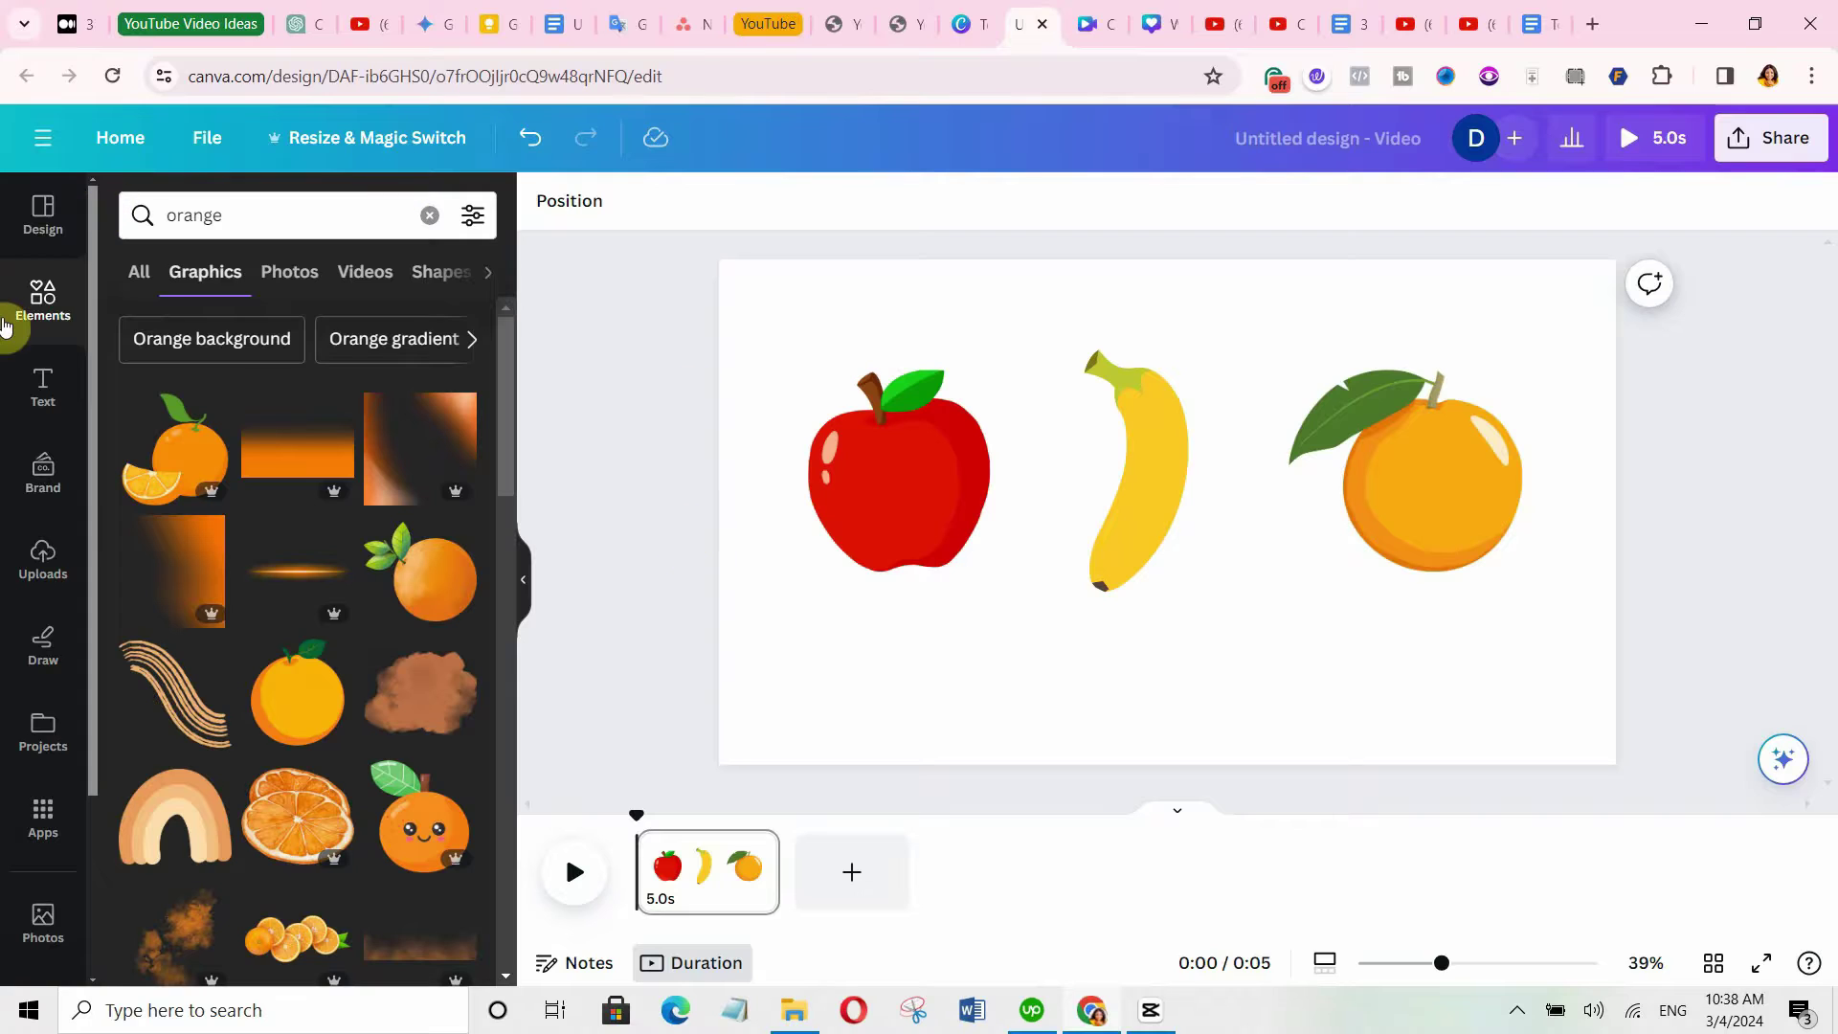
# Search the graphics for "cartoon feet" and add the black legs with white shoes pointing outward.
pyautogui.click(38, 300)
pyautogui.click(176, 215)
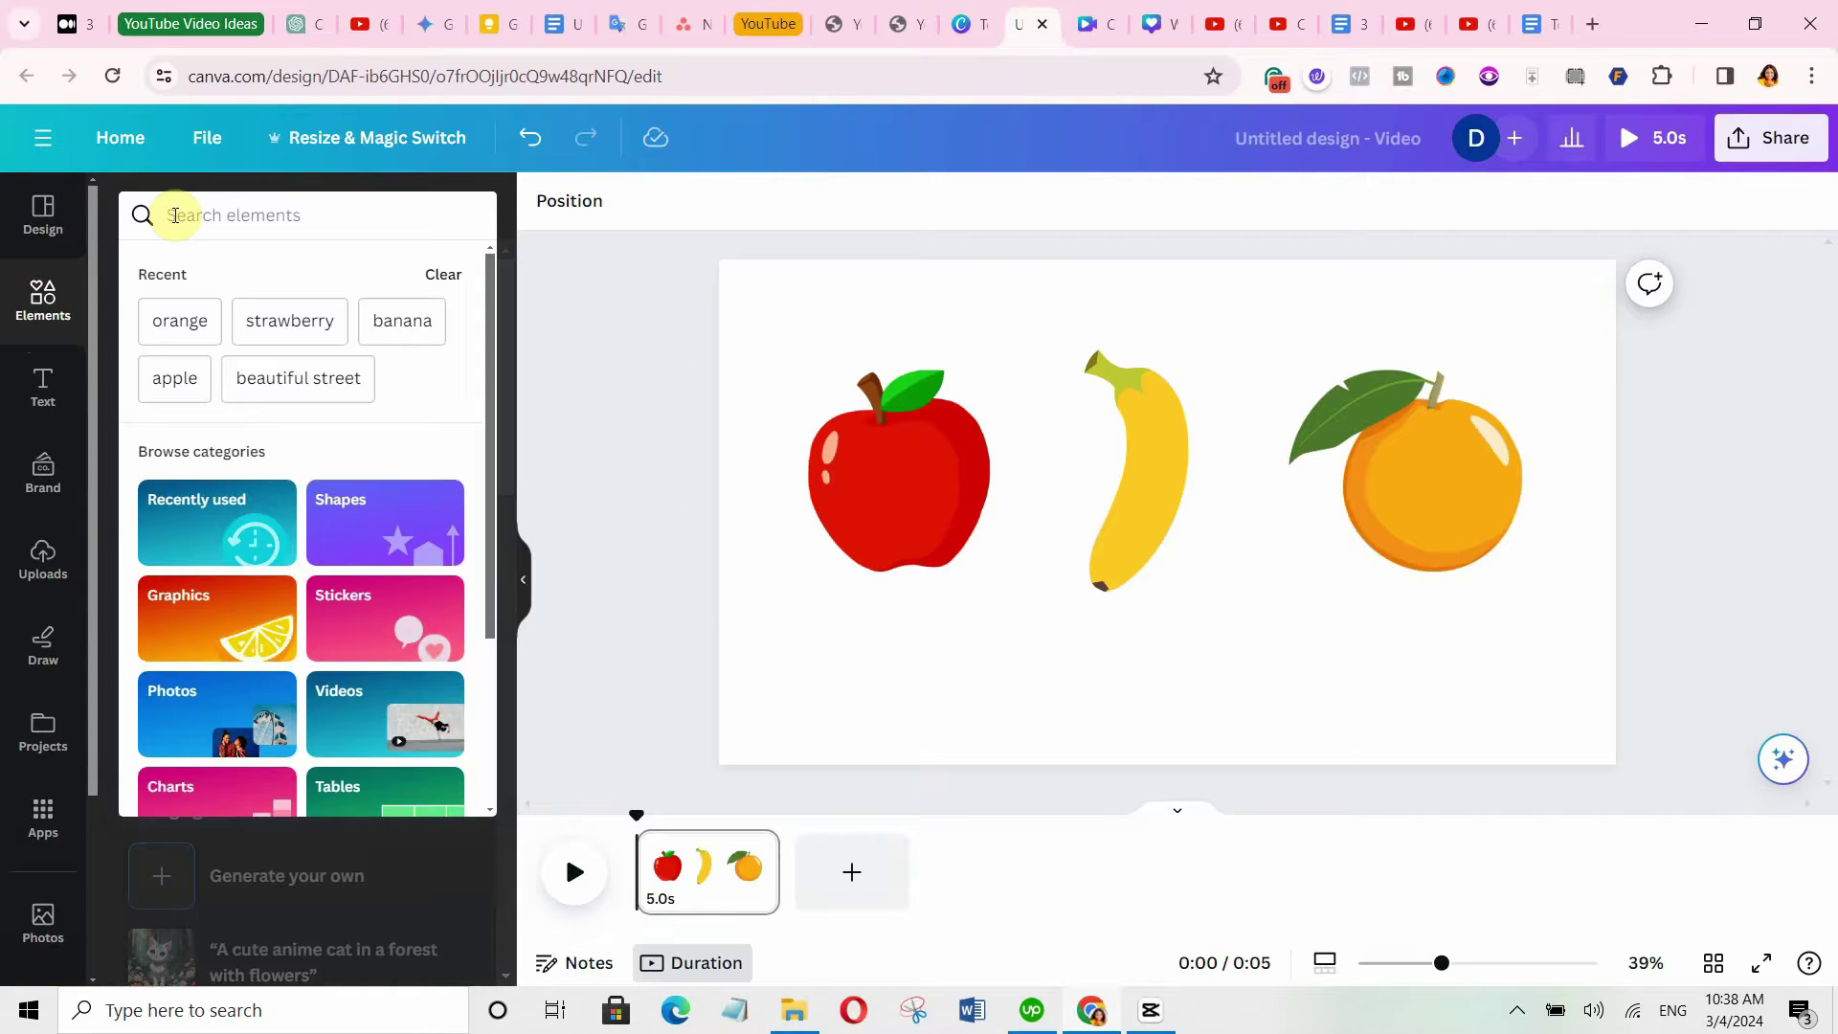
pyautogui.write('cartoon feet')
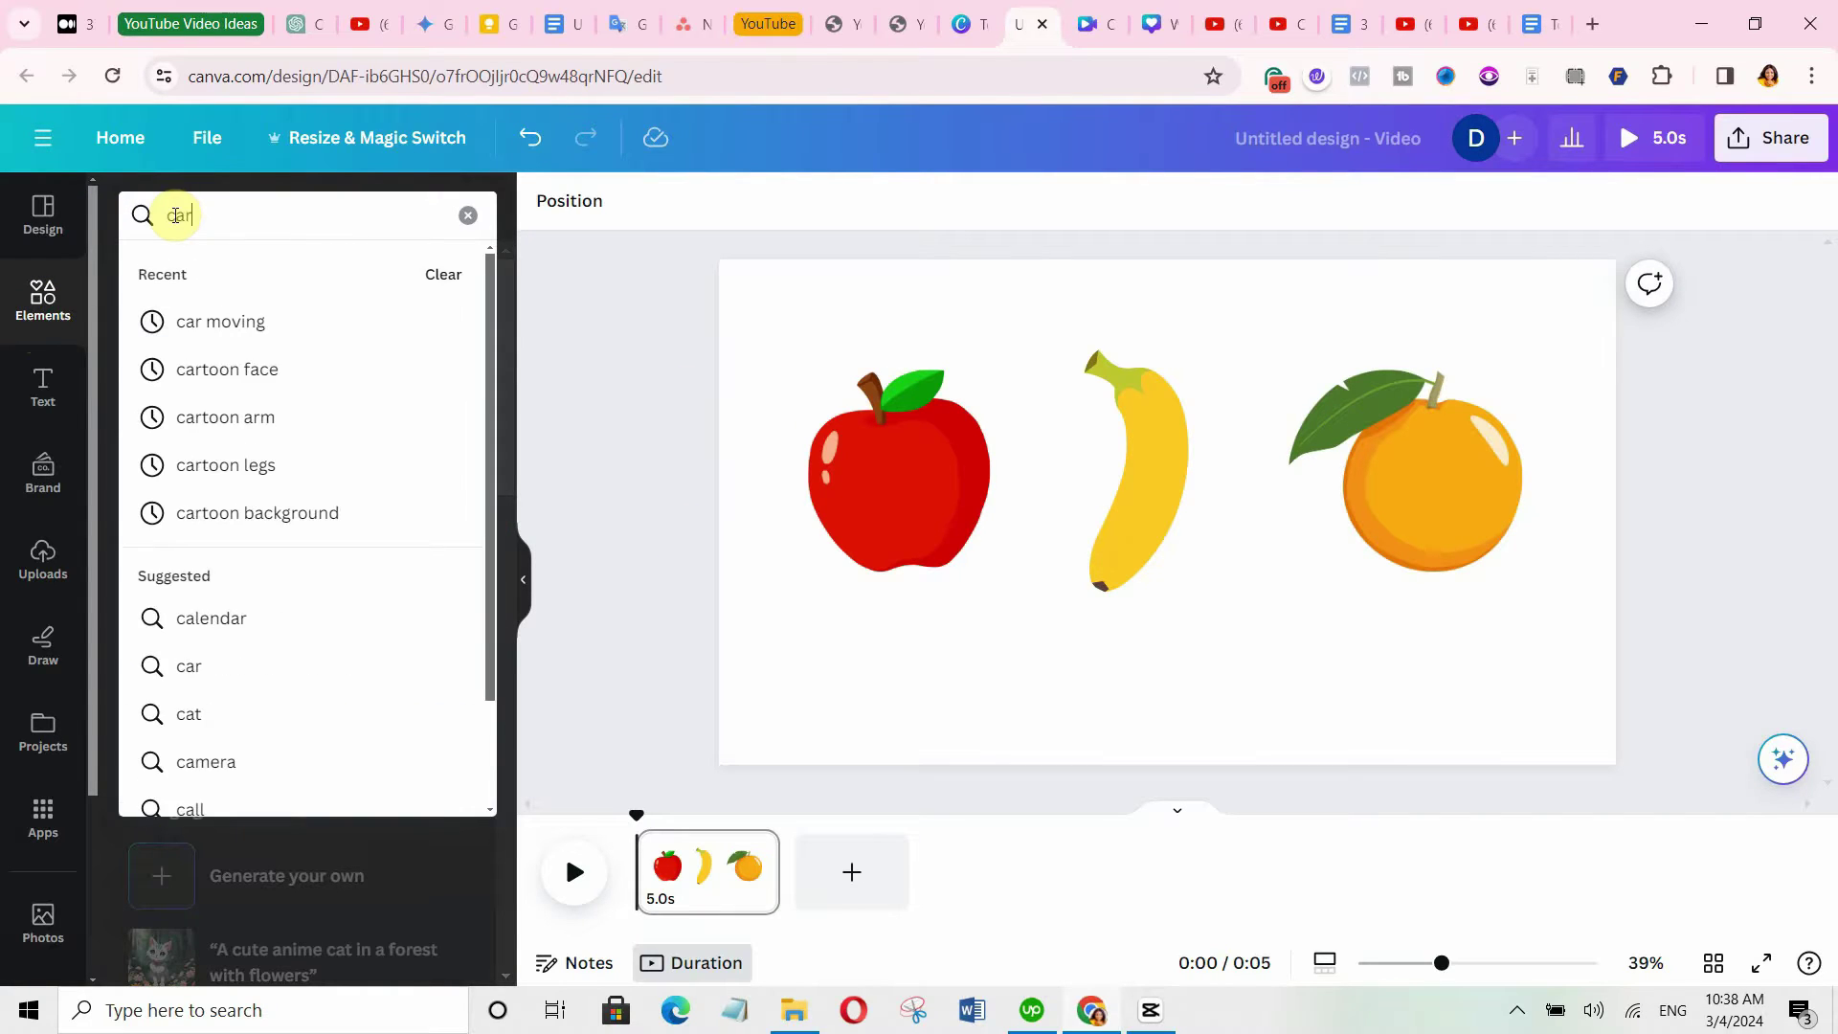
pyautogui.press('Return')
pyautogui.click(454, 408)
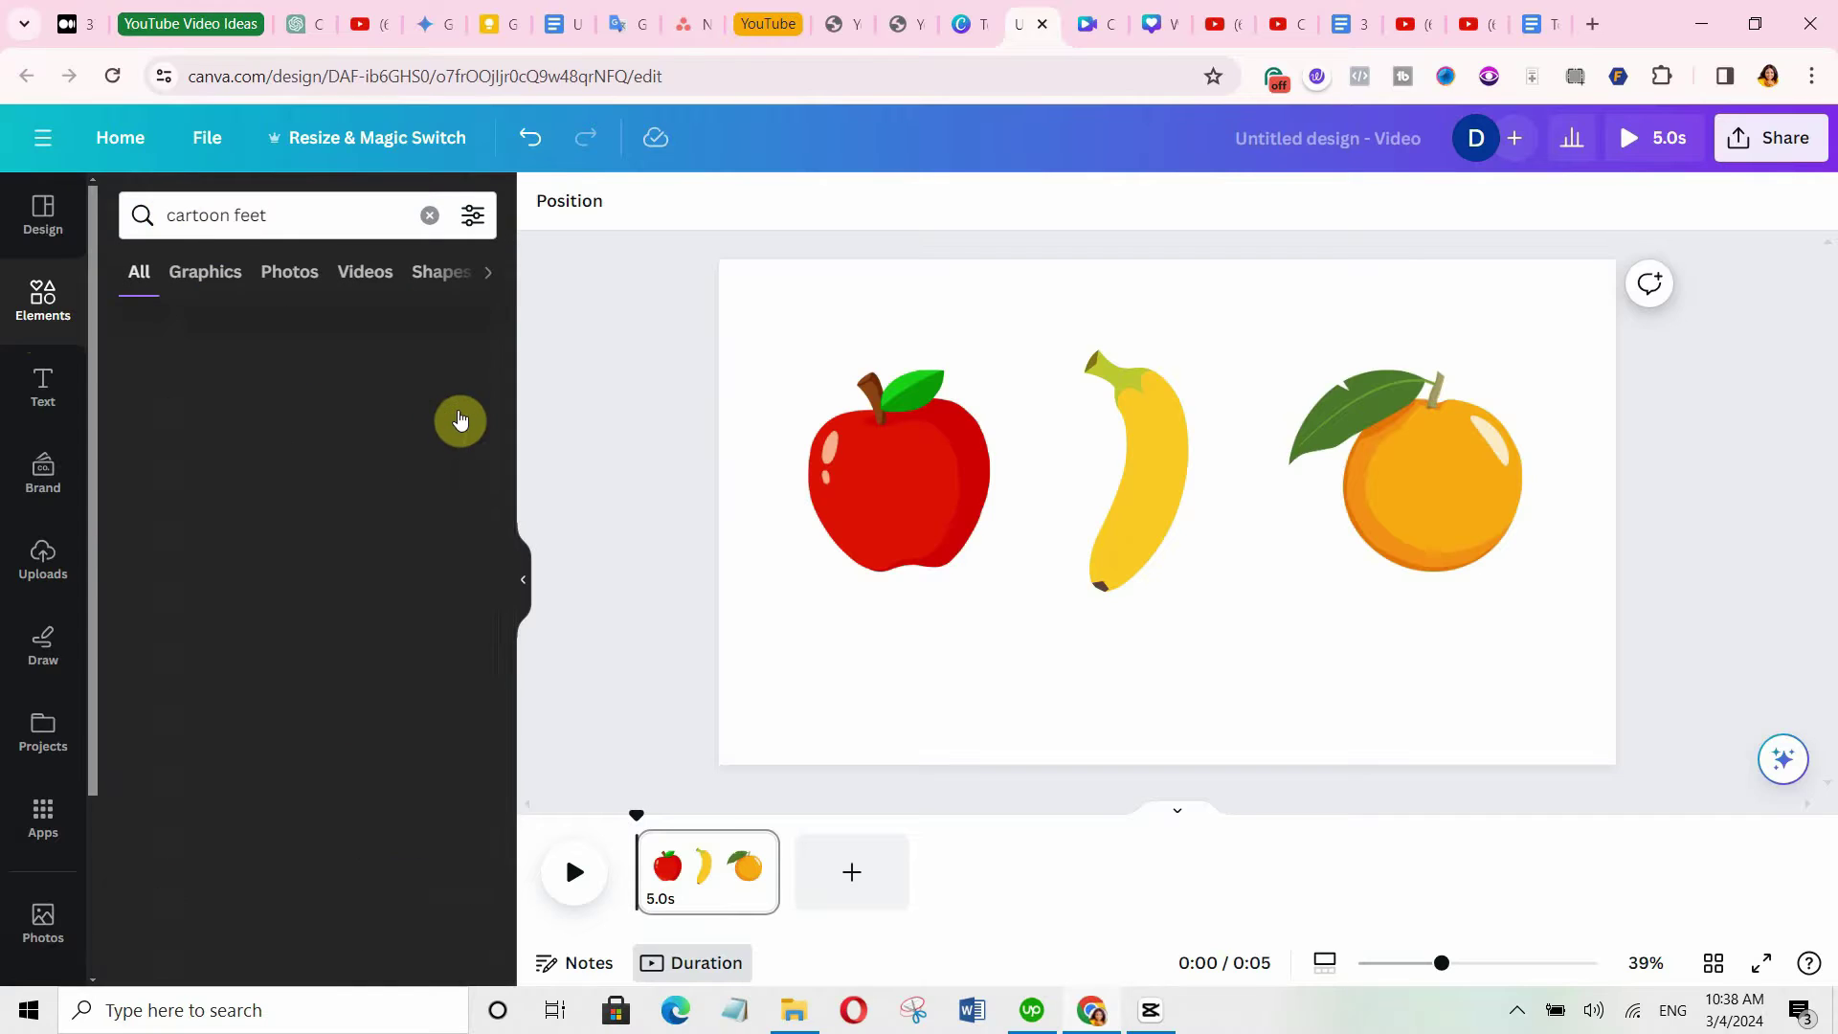
pyautogui.scroll(-2, 502, 441)
pyautogui.moveTo(501, 448); pyautogui.dragTo(495, 308)
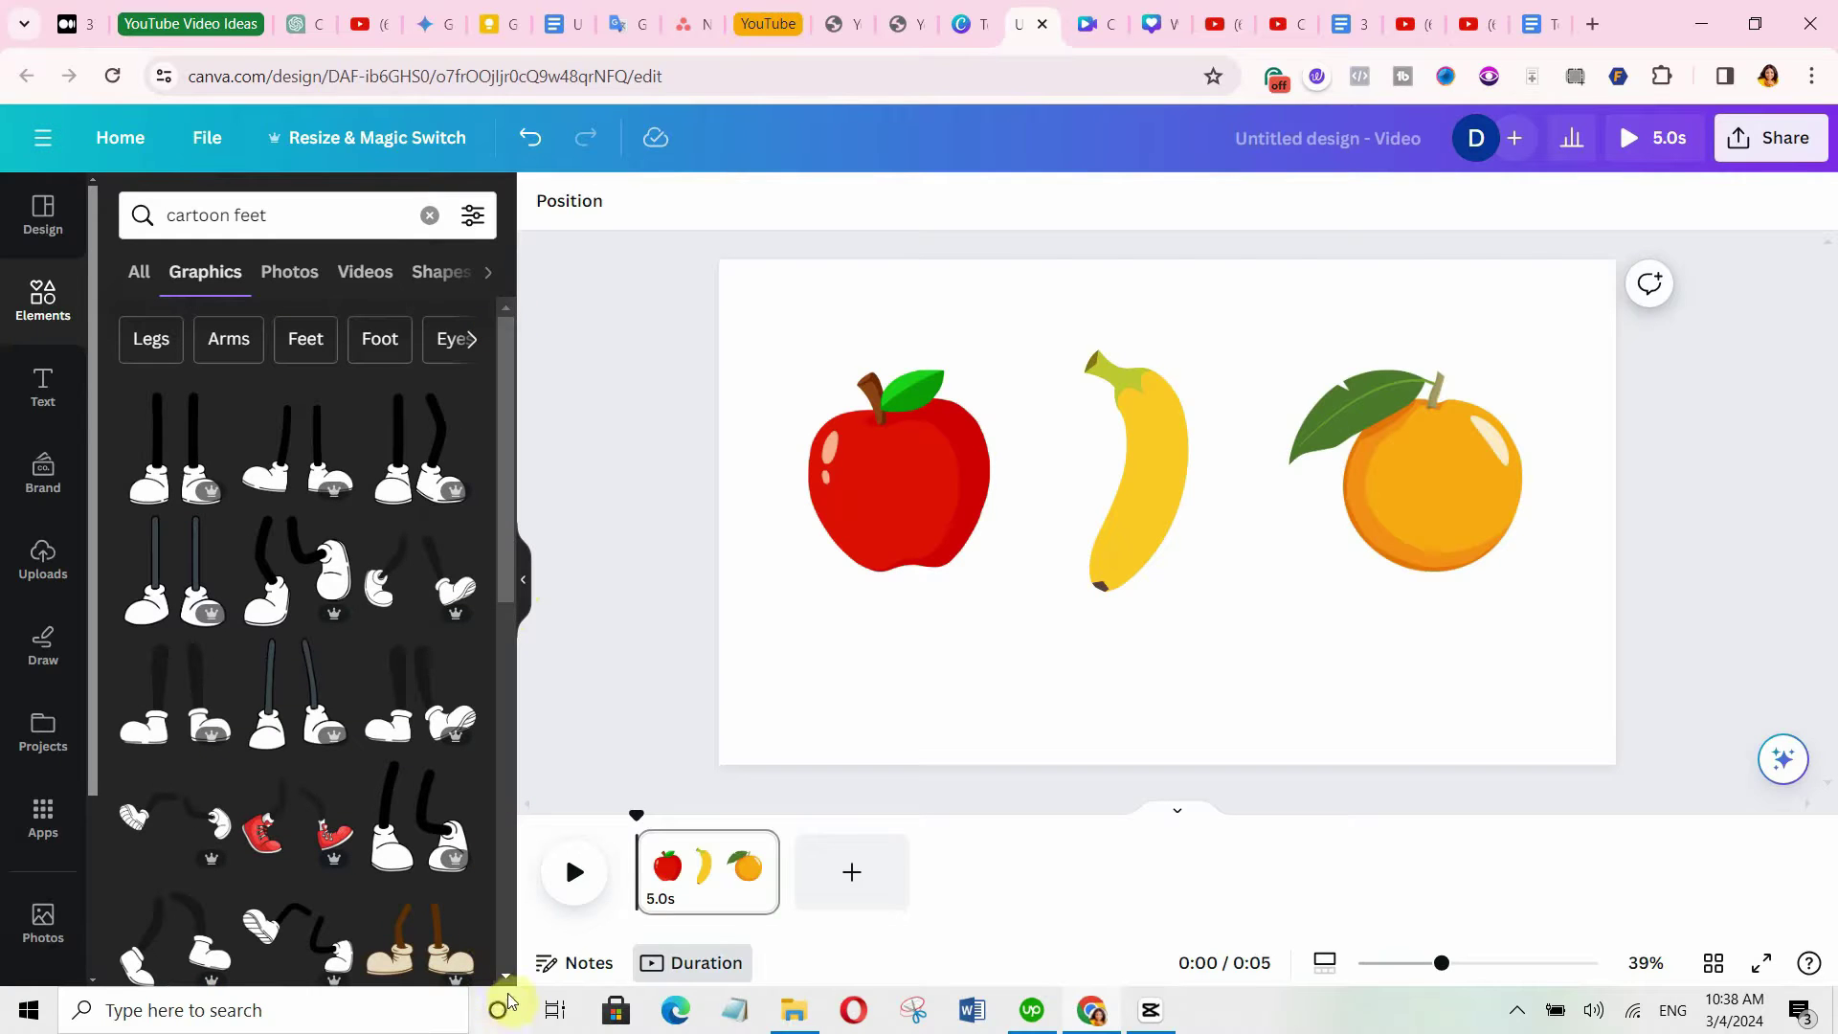
pyautogui.scroll(-1, 279, 435)
pyautogui.click(296, 414)
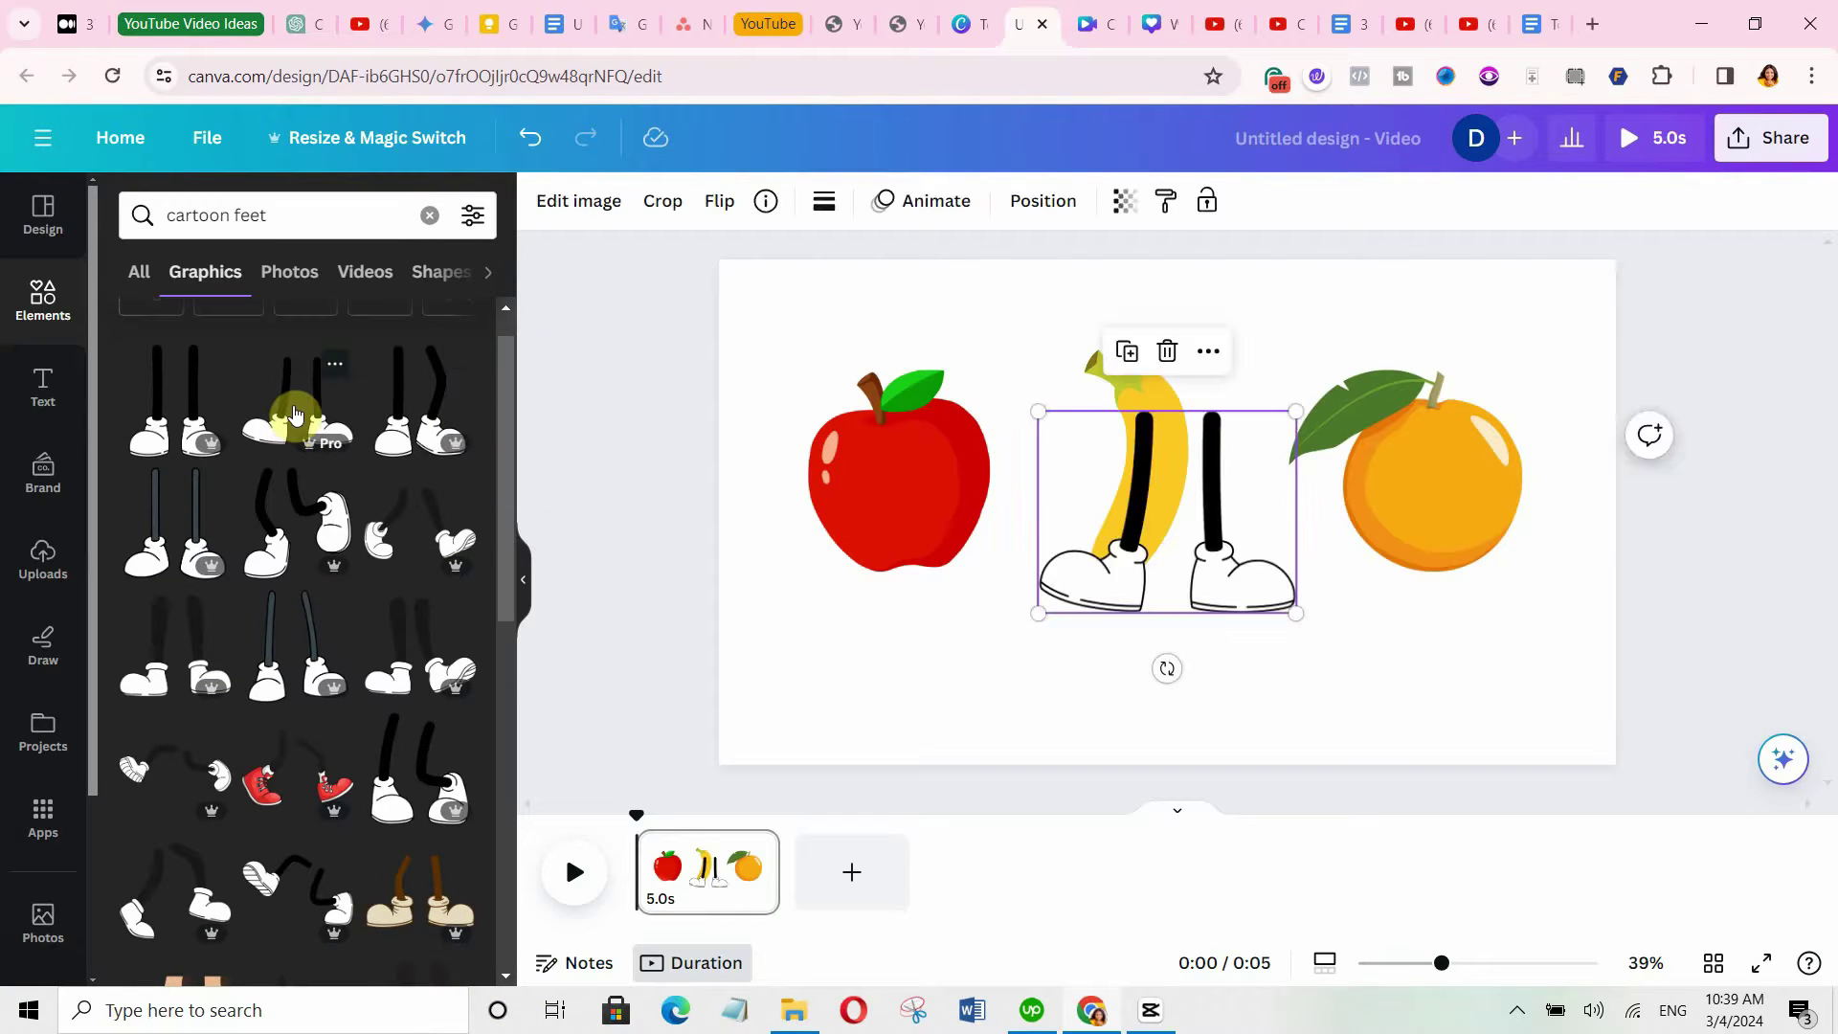
# Resize the legs to about 460 × 361 px and place them centred below the apple, overlapping its lower edge.
pyautogui.moveTo(1225, 549); pyautogui.dragTo(943, 653)
pyautogui.moveTo(1012, 724); pyautogui.dragTo(975, 700)
pyautogui.moveTo(902, 616); pyautogui.dragTo(944, 647)
pyautogui.click(1046, 682)
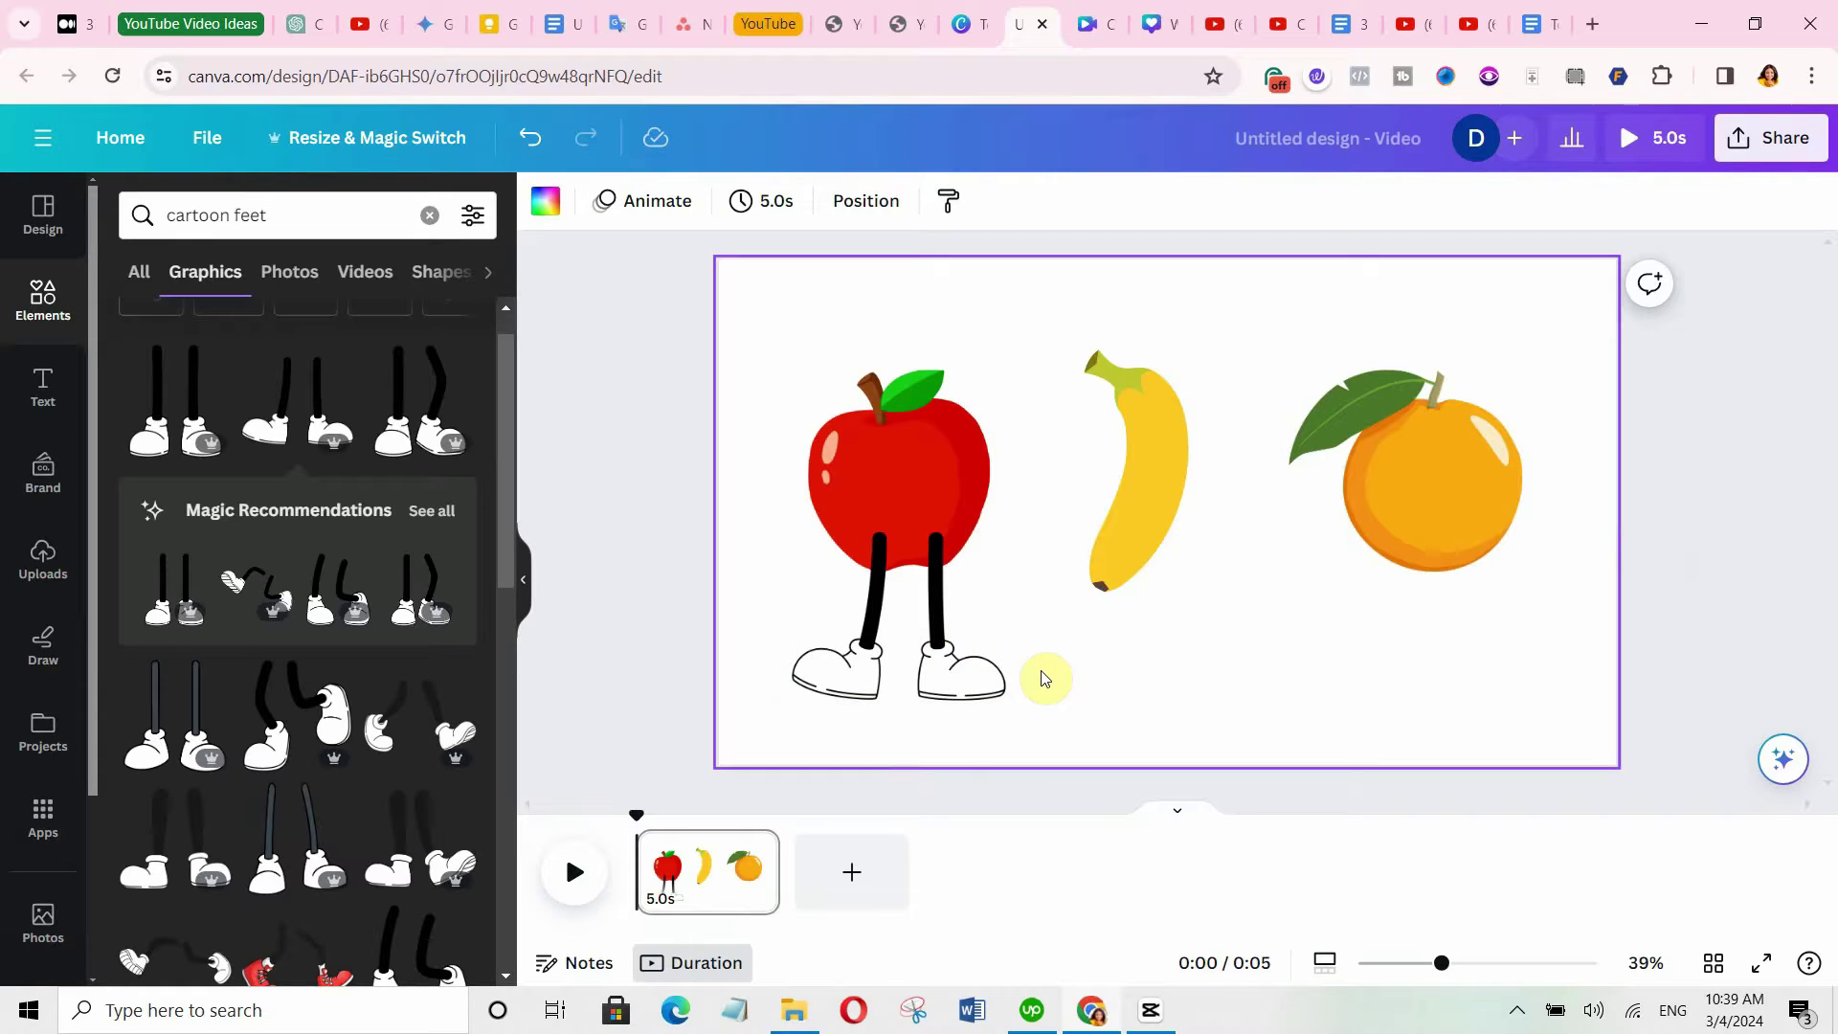
# Send the legs backward so they sit behind the apple.
pyautogui.click(951, 620)
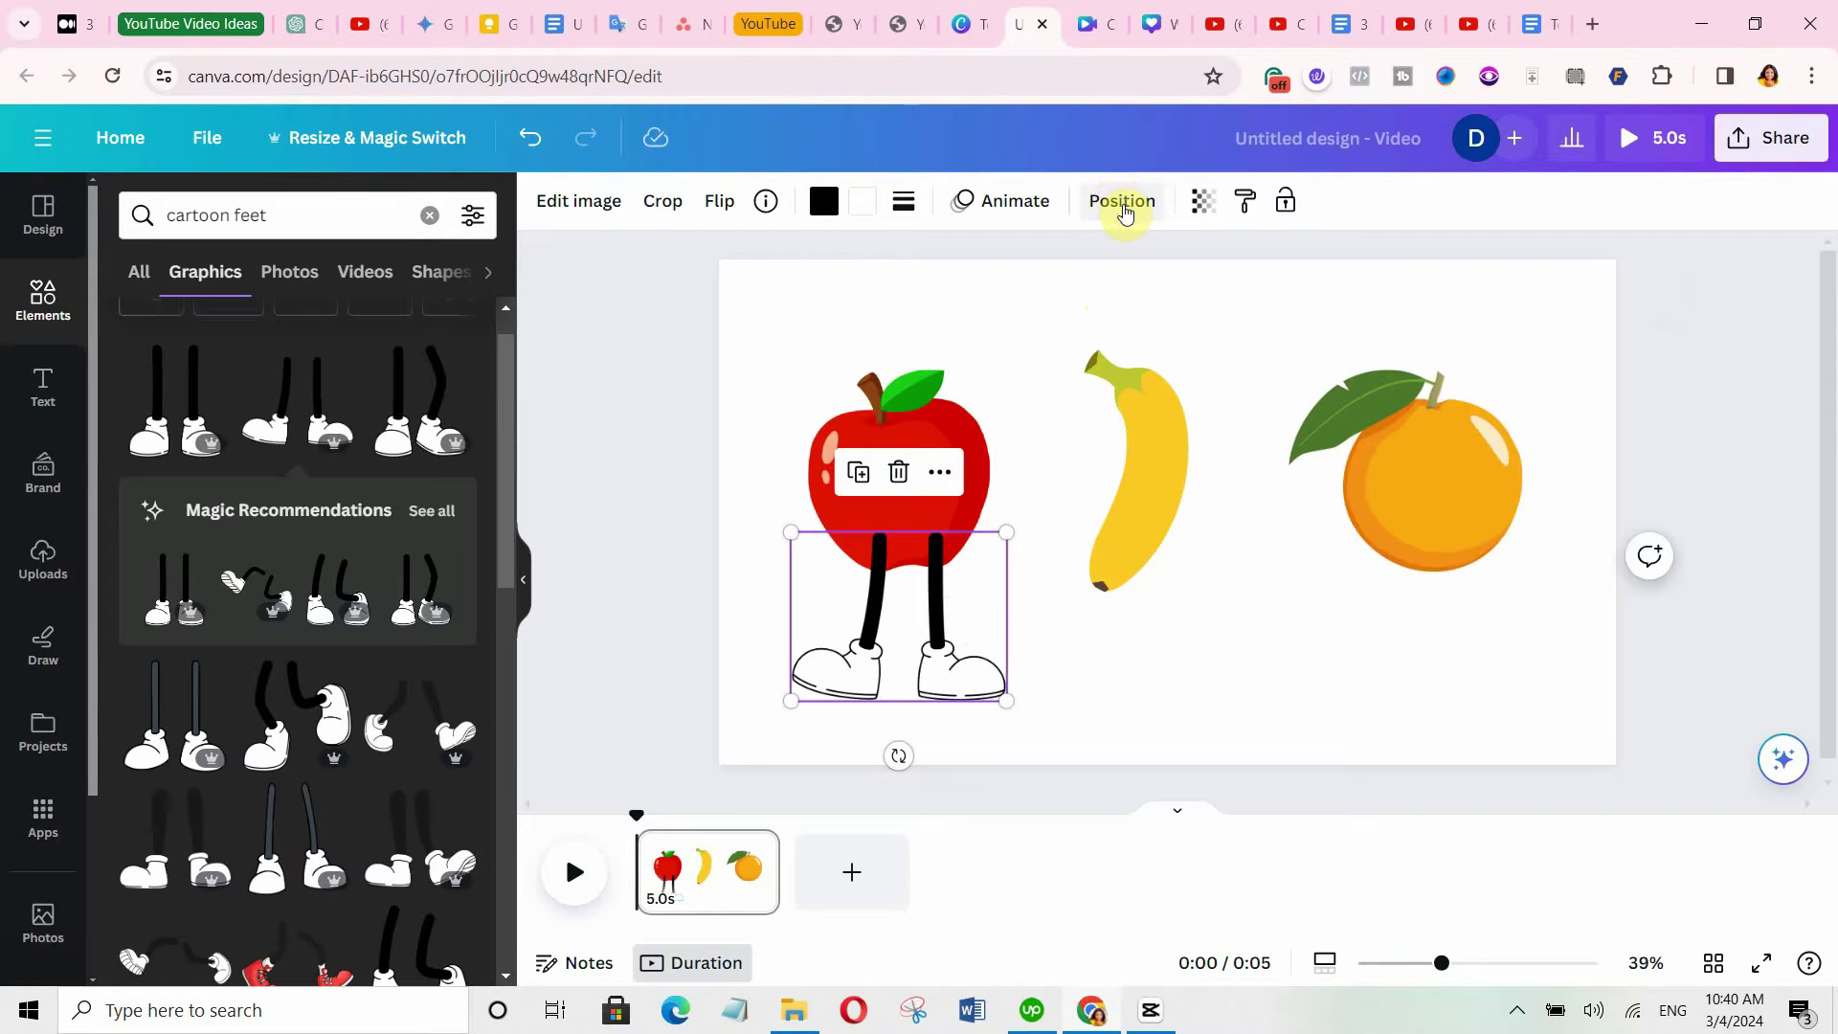
pyautogui.click(1126, 215)
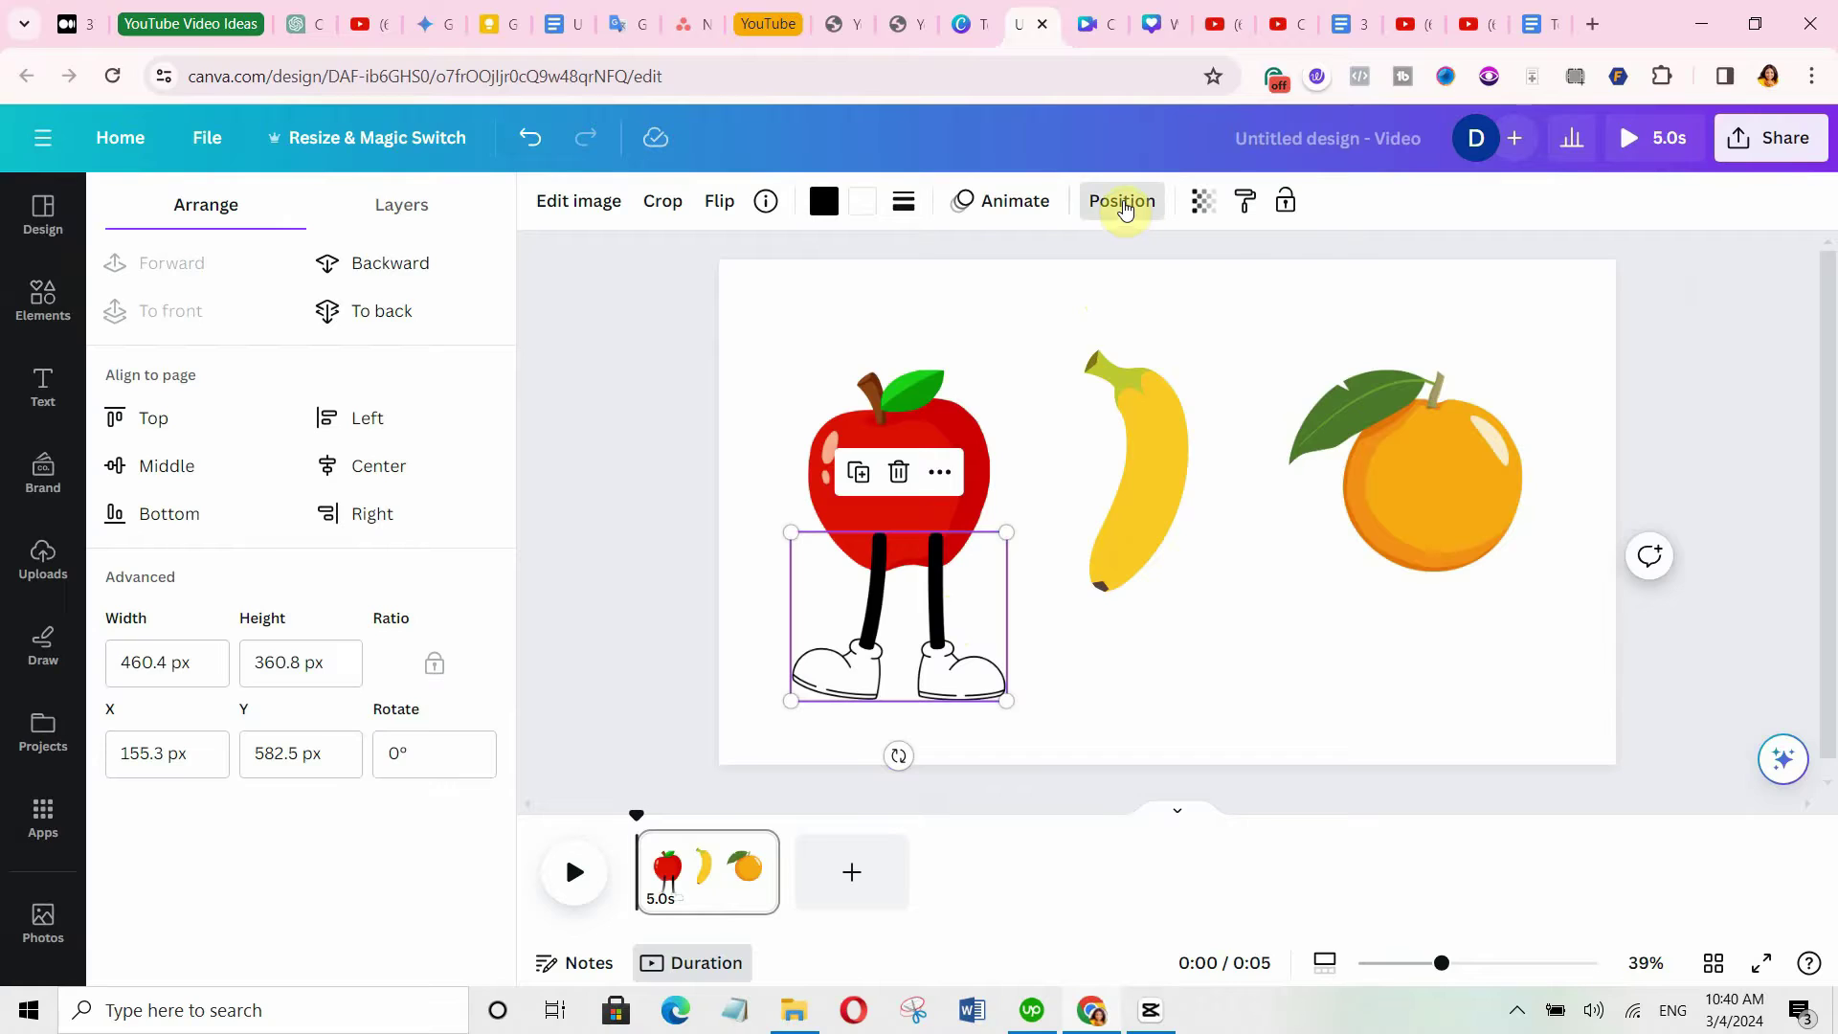
pyautogui.click(437, 257)
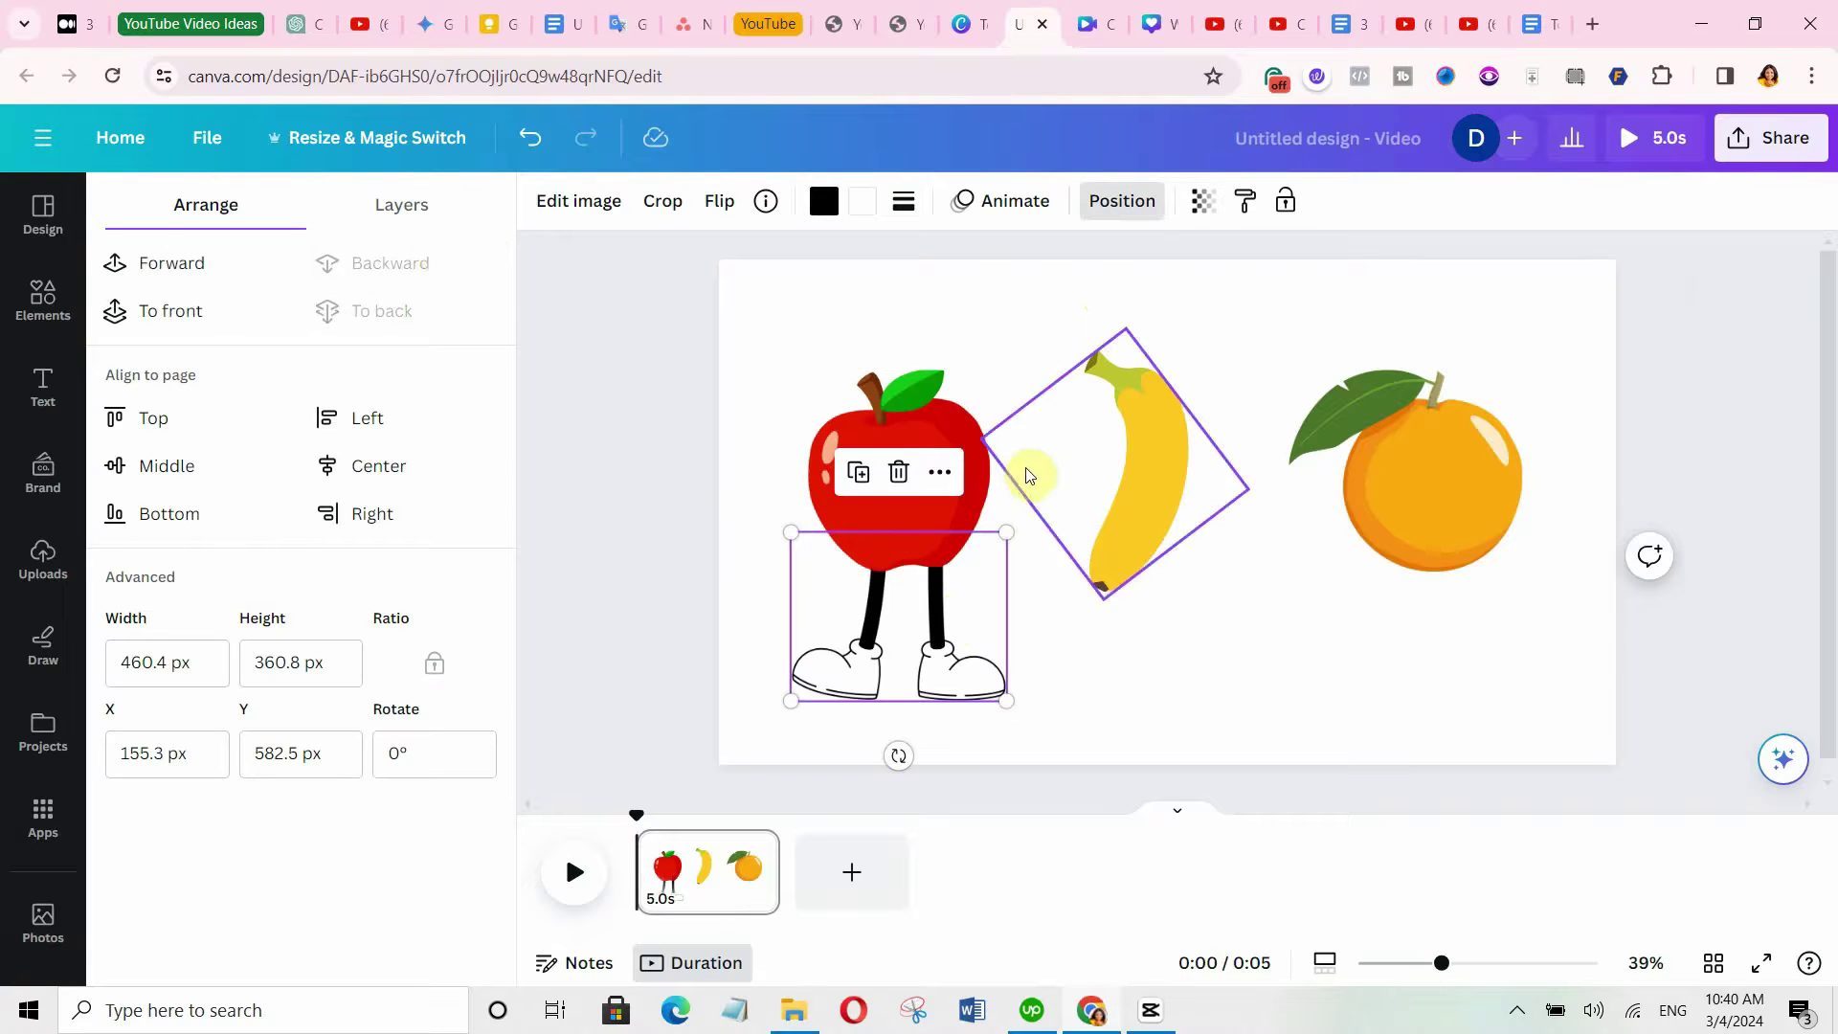
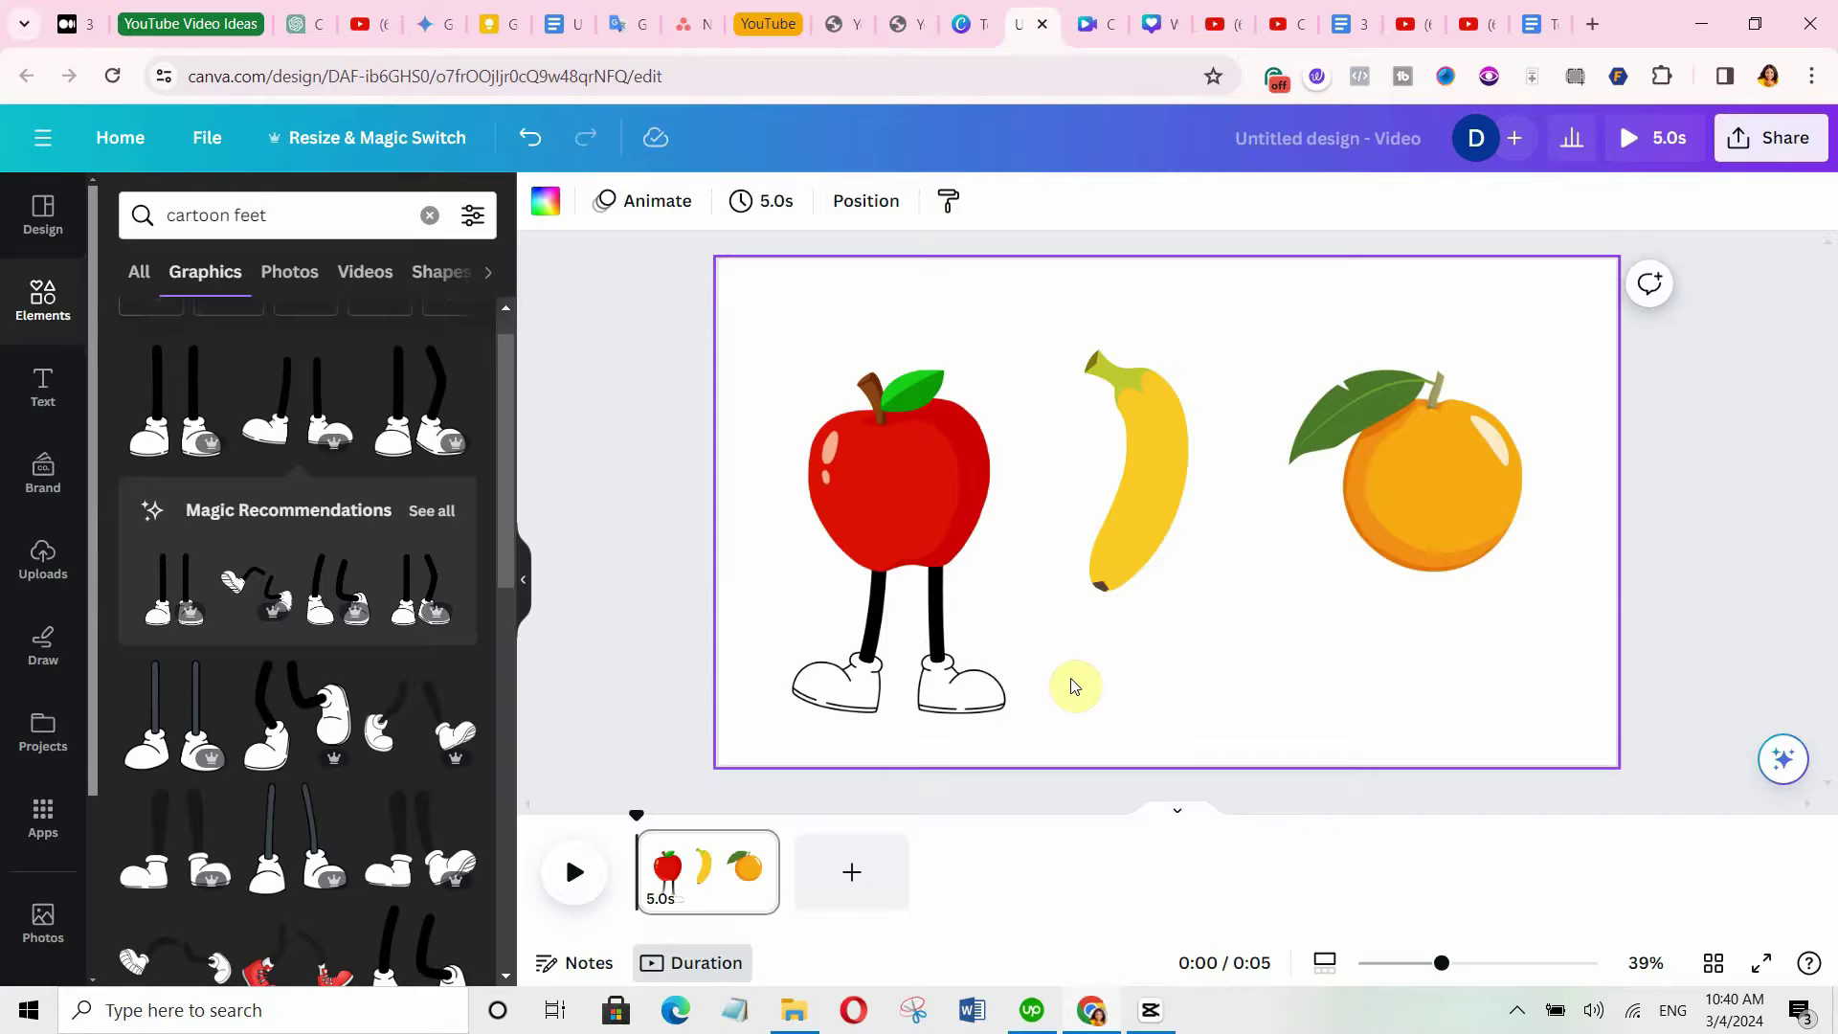
# Search the graphics for "cartoon arm", add the black arm with a lowered white hand and fit it to the apple's right side.
pyautogui.doubleClick(240, 204)
pyautogui.write('arm')
pyautogui.press('Return')
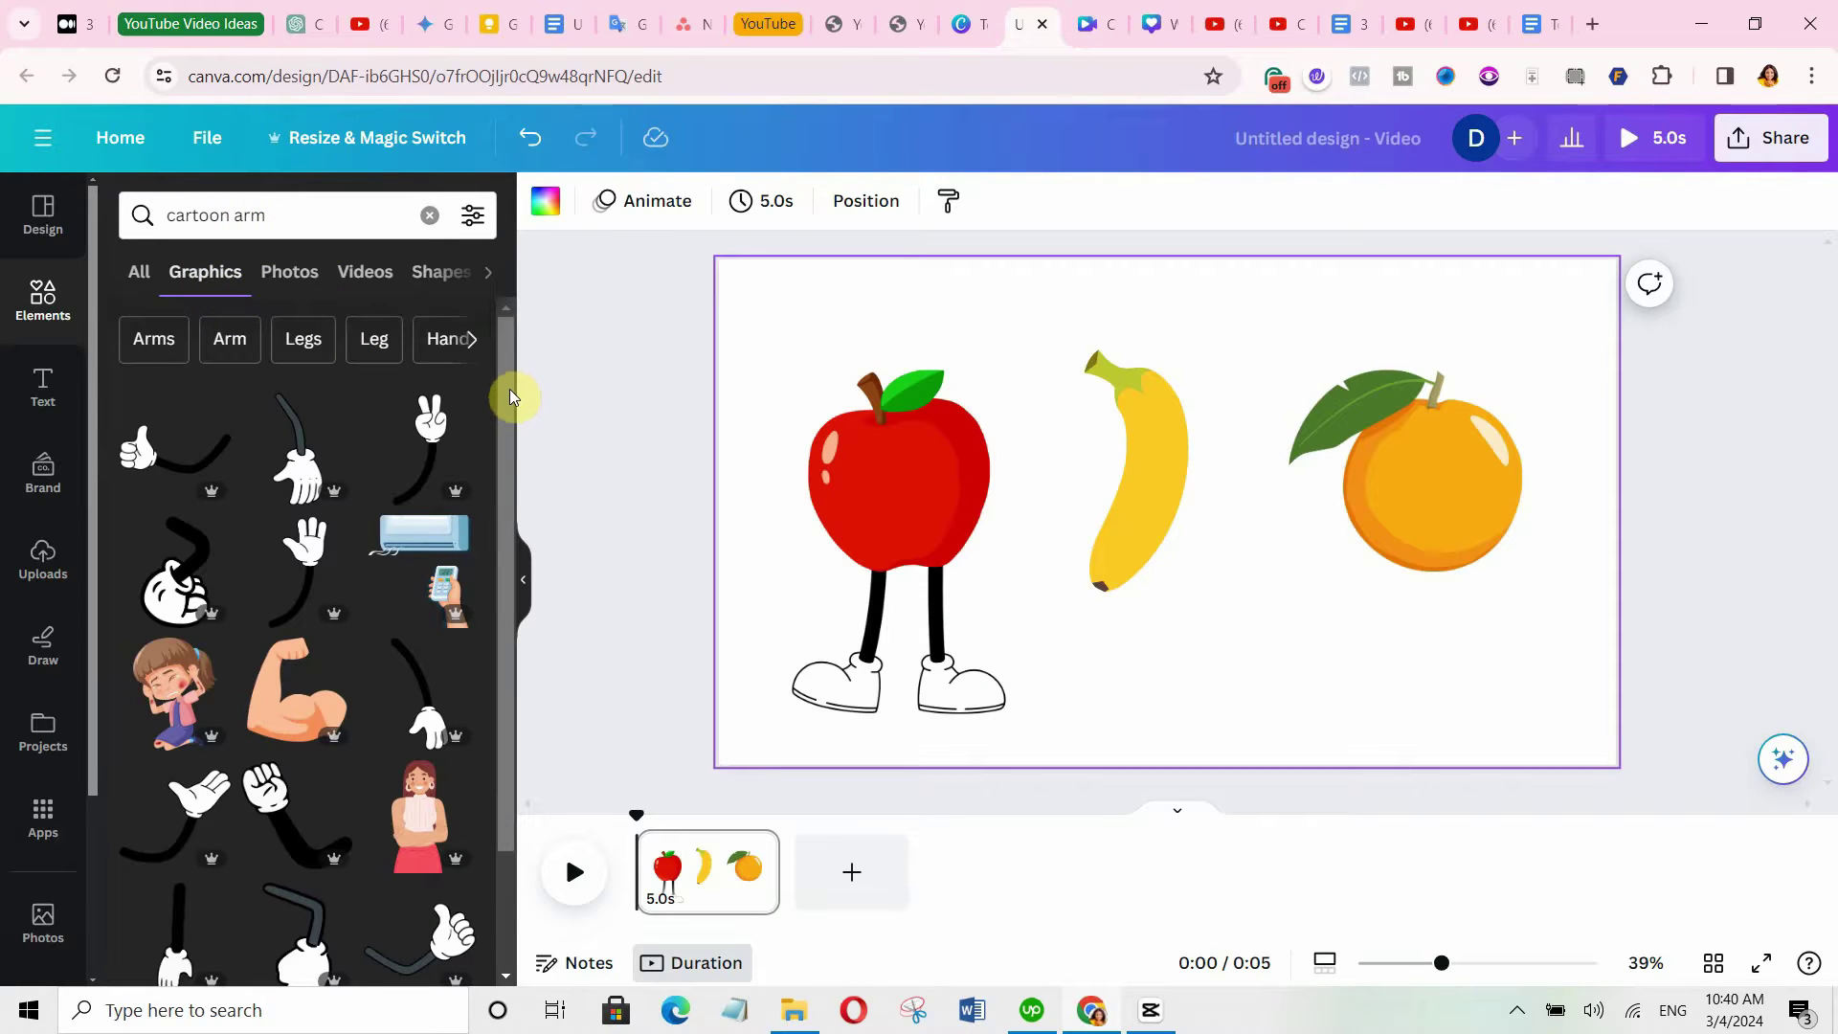
pyautogui.moveTo(510, 389)
pyautogui.mouseDown()
pyautogui.moveTo(503, 726)
pyautogui.moveTo(492, 416)
pyautogui.mouseUp()
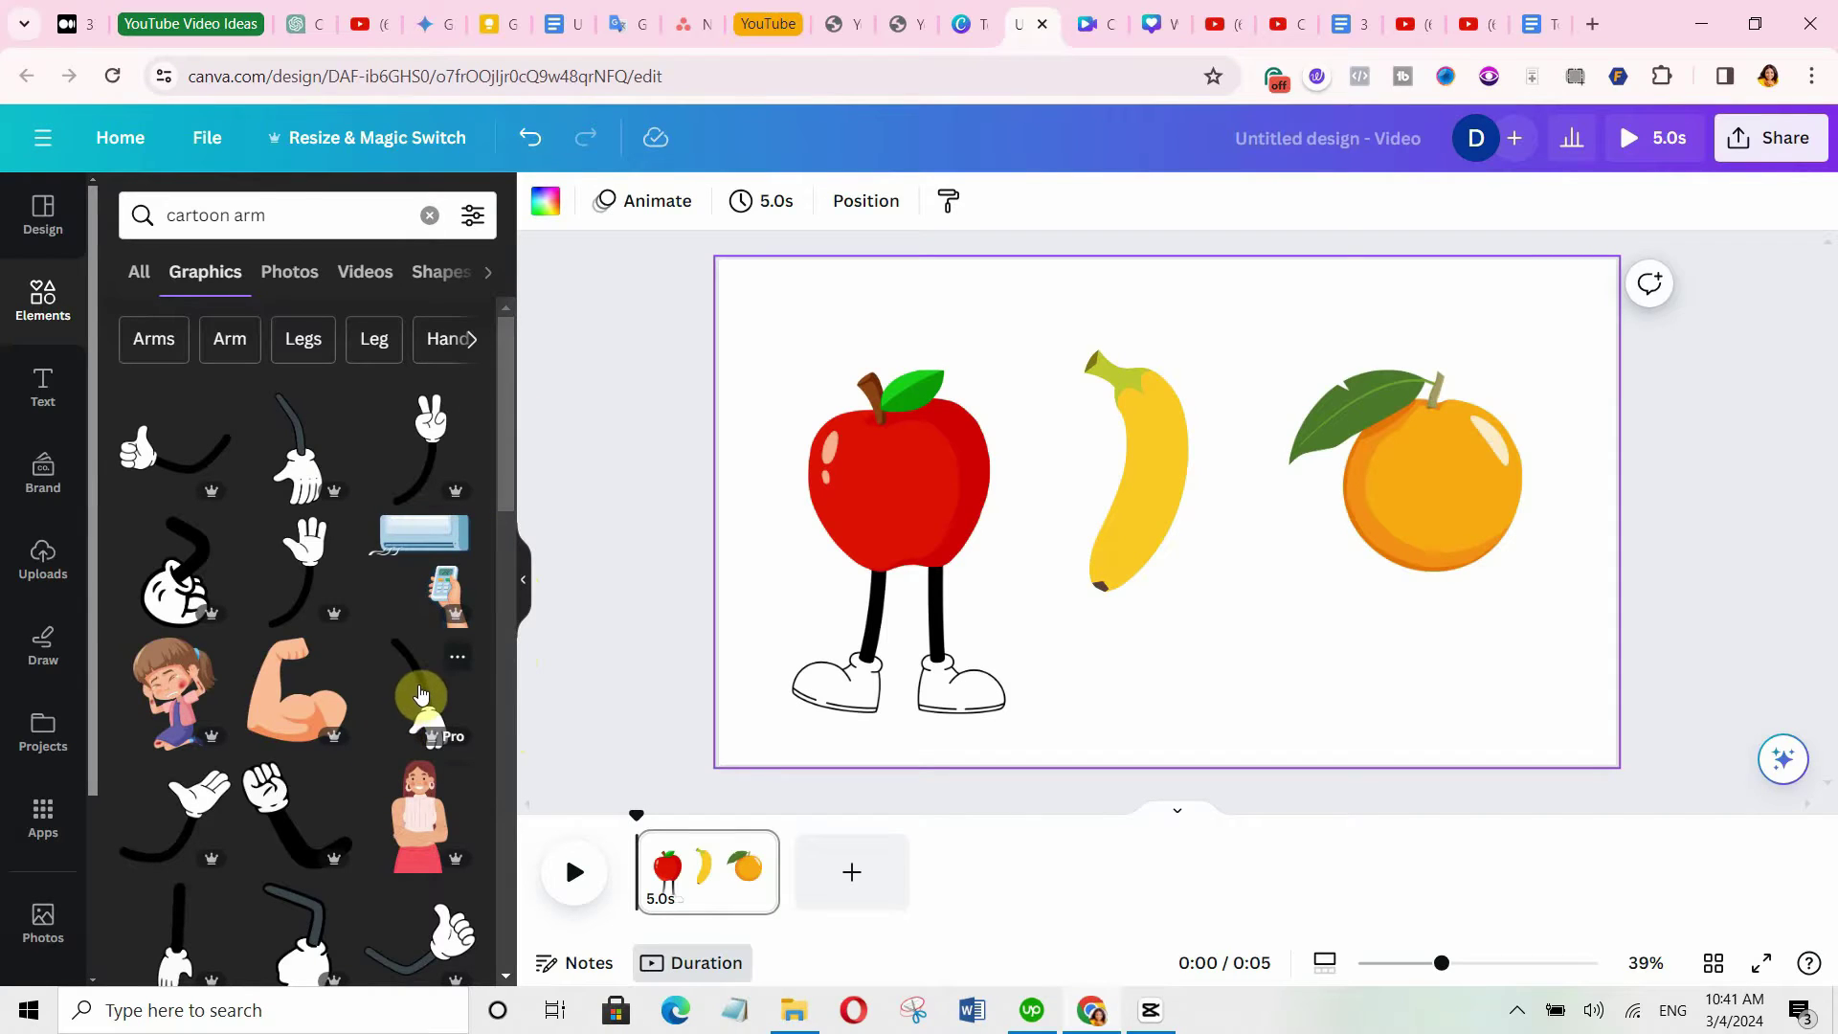
pyautogui.moveTo(421, 692); pyautogui.dragTo(1053, 562)
pyautogui.moveTo(1074, 668)
pyautogui.mouseDown()
pyautogui.moveTo(1053, 634)
pyautogui.moveTo(1050, 656)
pyautogui.mouseUp()
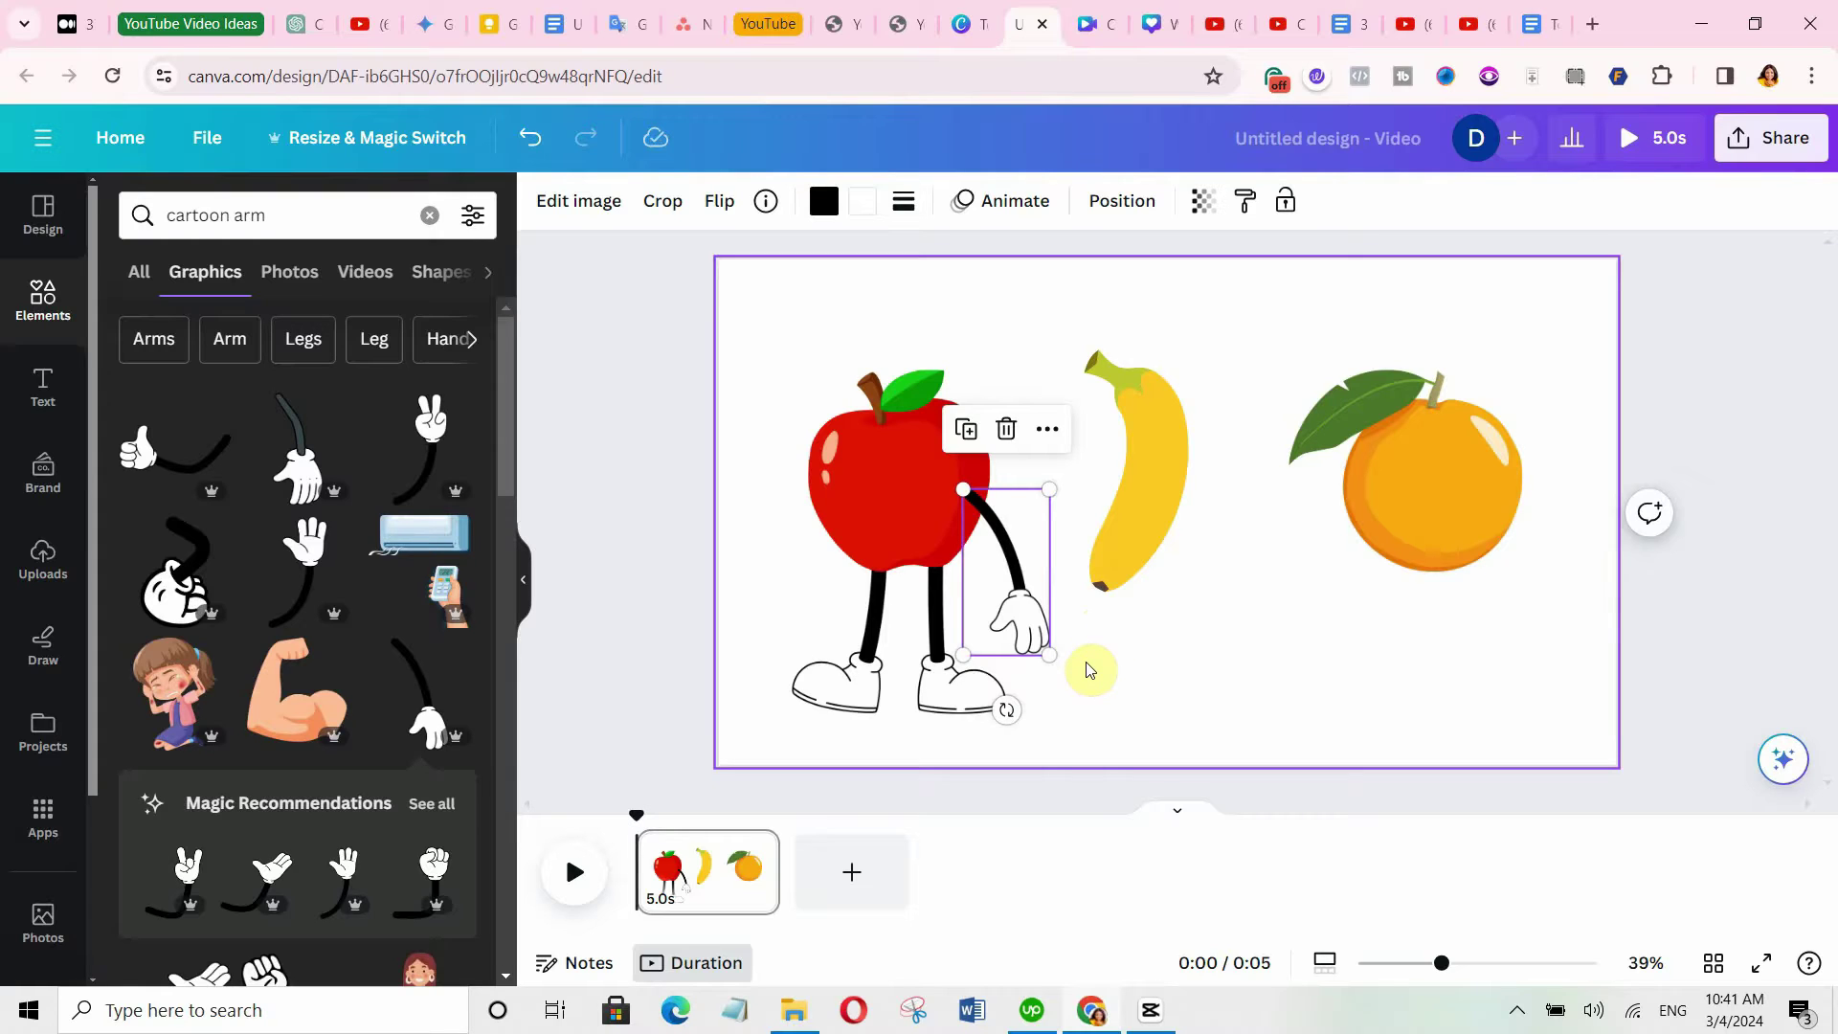
# Duplicate the arm, flip the copy horizontally and place it on the apple's left side.
pyautogui.click(969, 432)
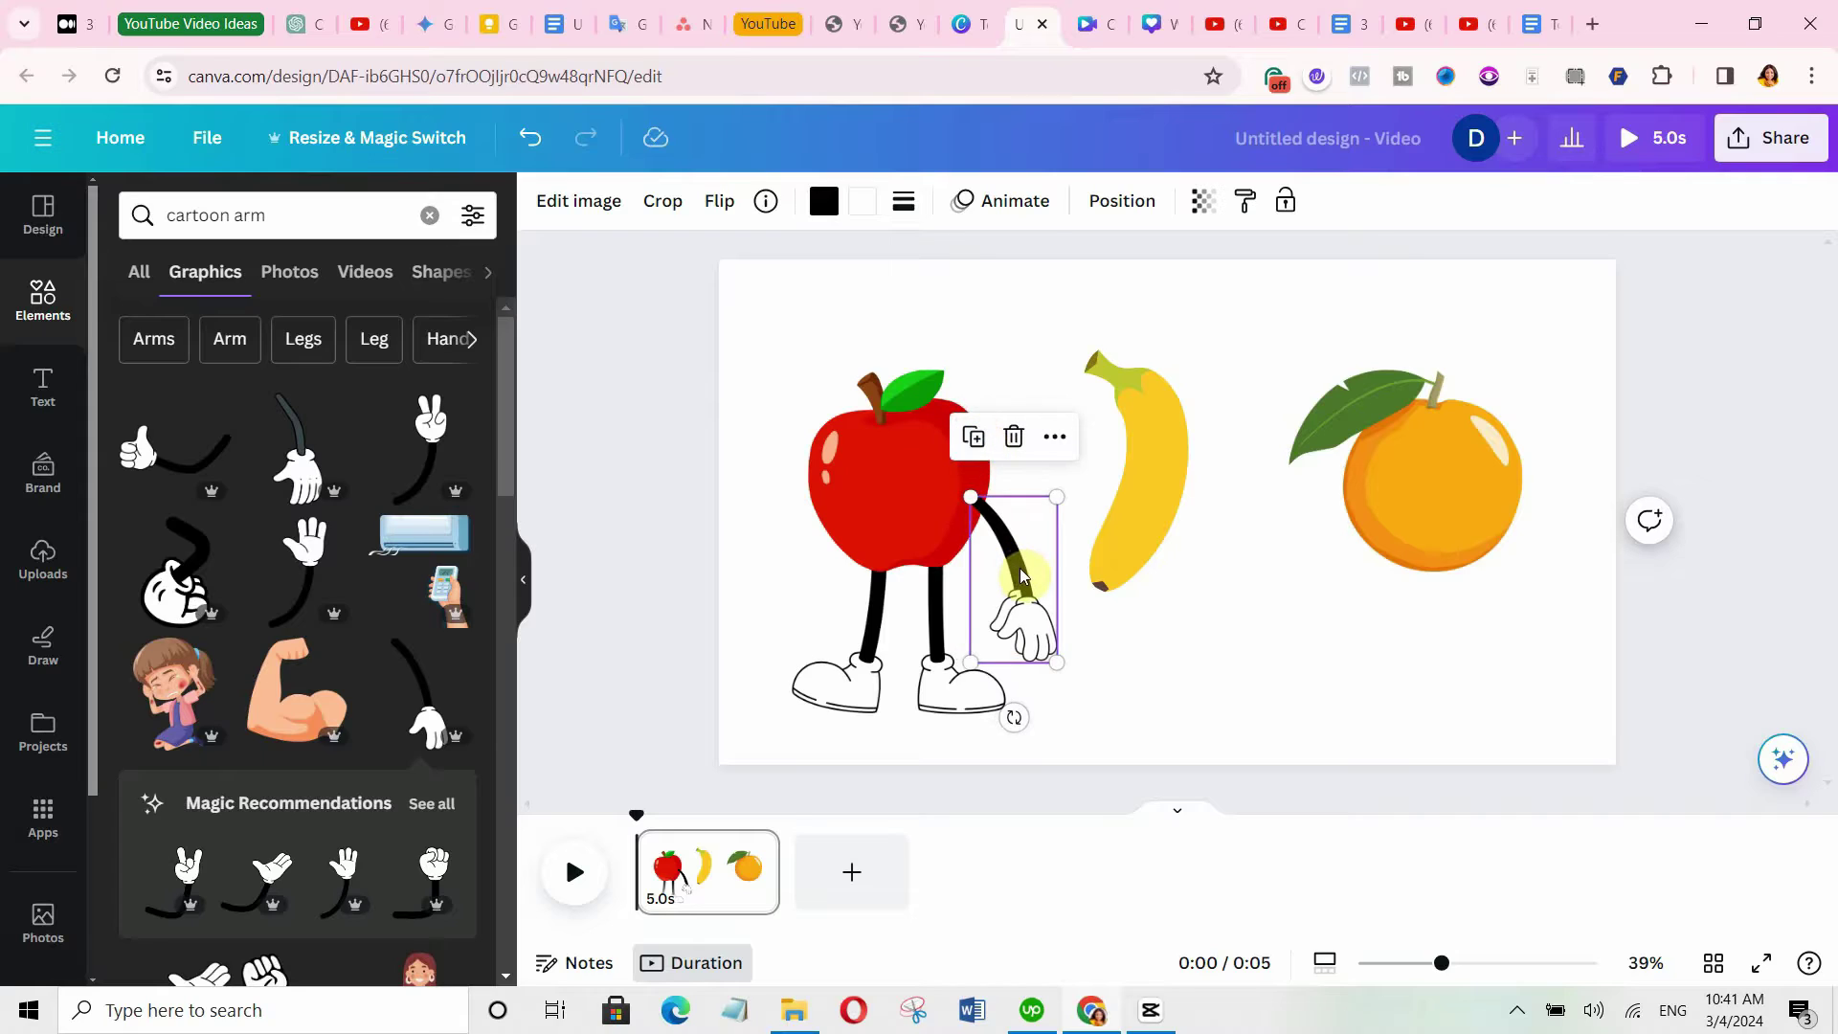
pyautogui.moveTo(1022, 574); pyautogui.dragTo(857, 554)
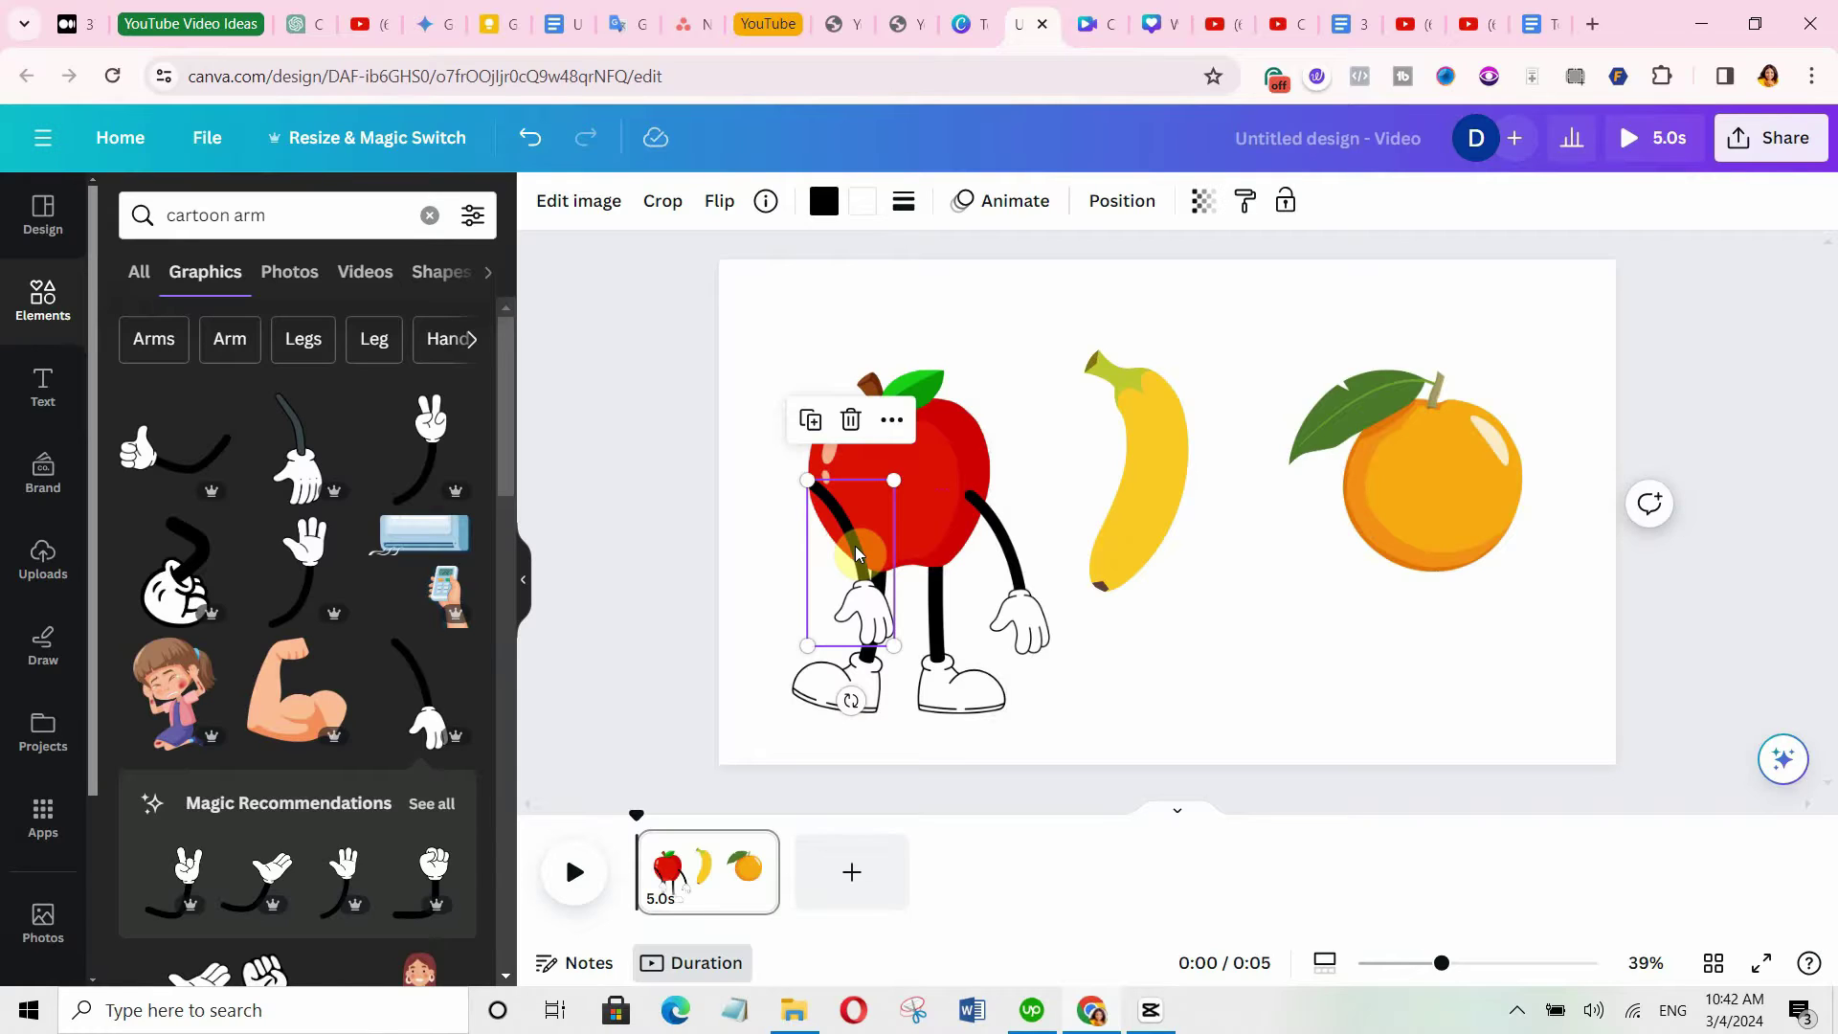
pyautogui.click(725, 201)
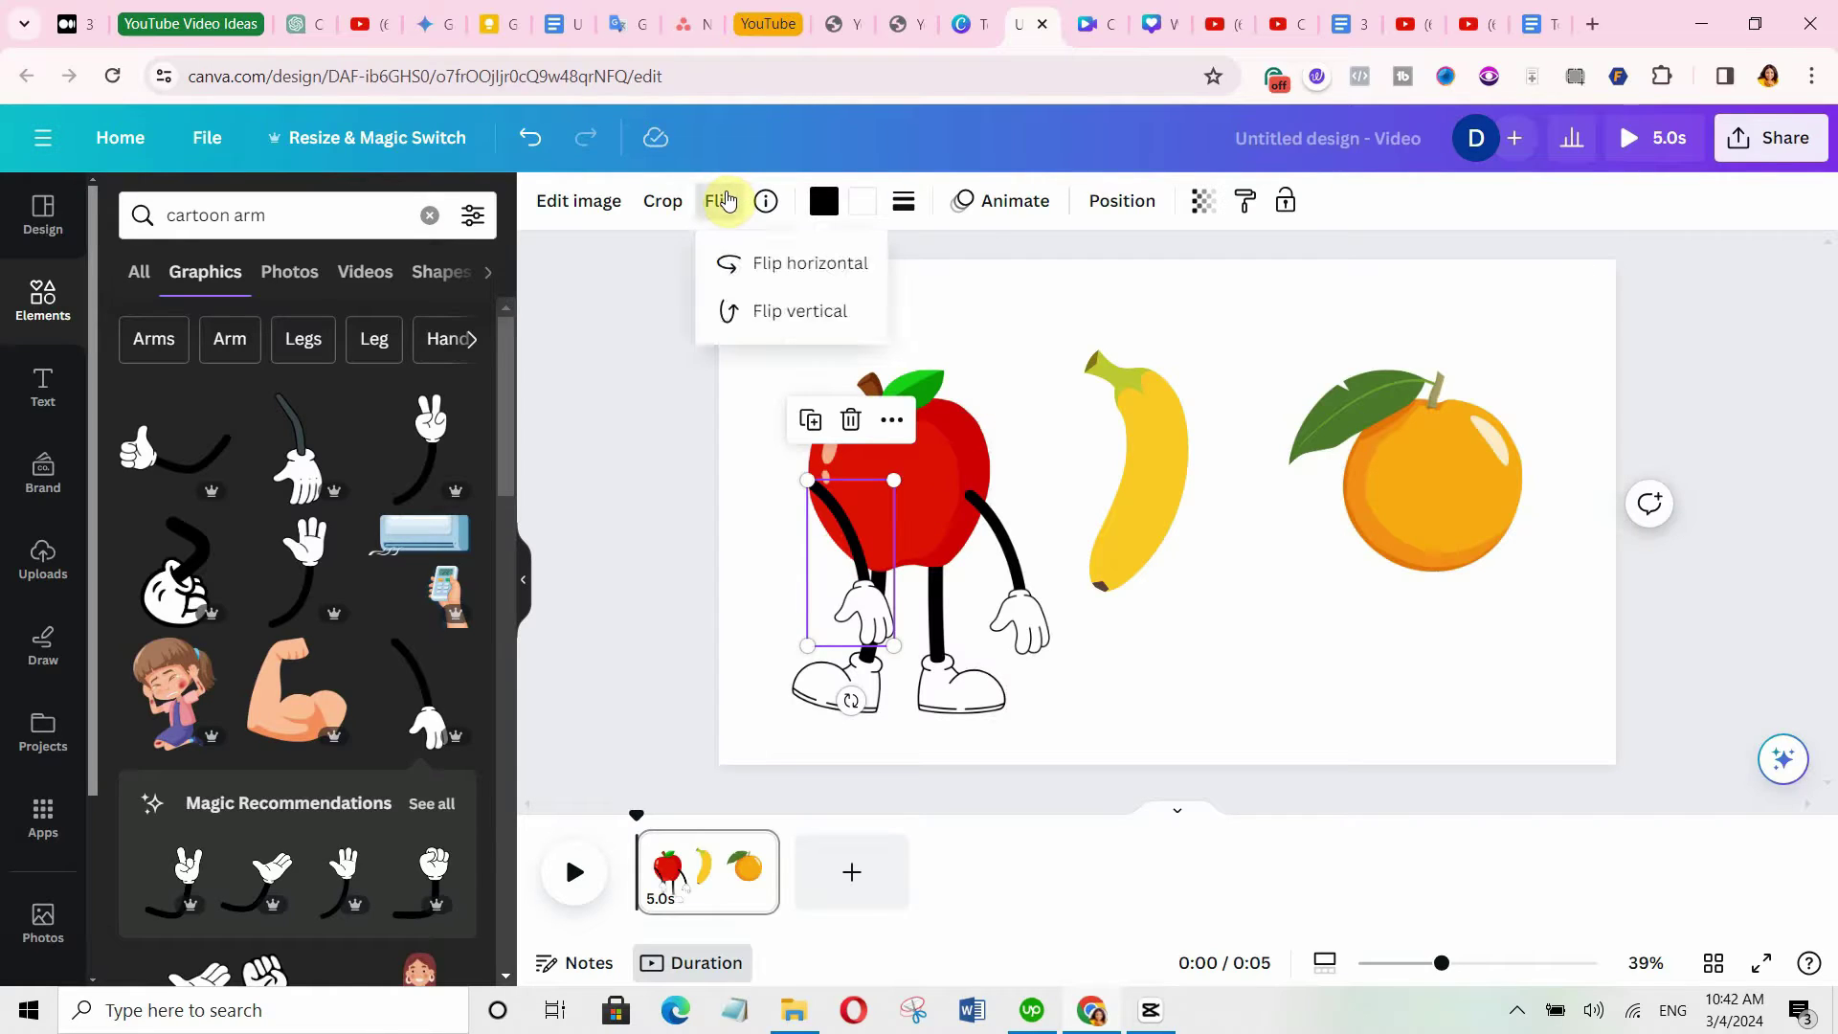
pyautogui.click(791, 264)
pyautogui.moveTo(848, 527); pyautogui.dragTo(791, 526)
pyautogui.click(1128, 660)
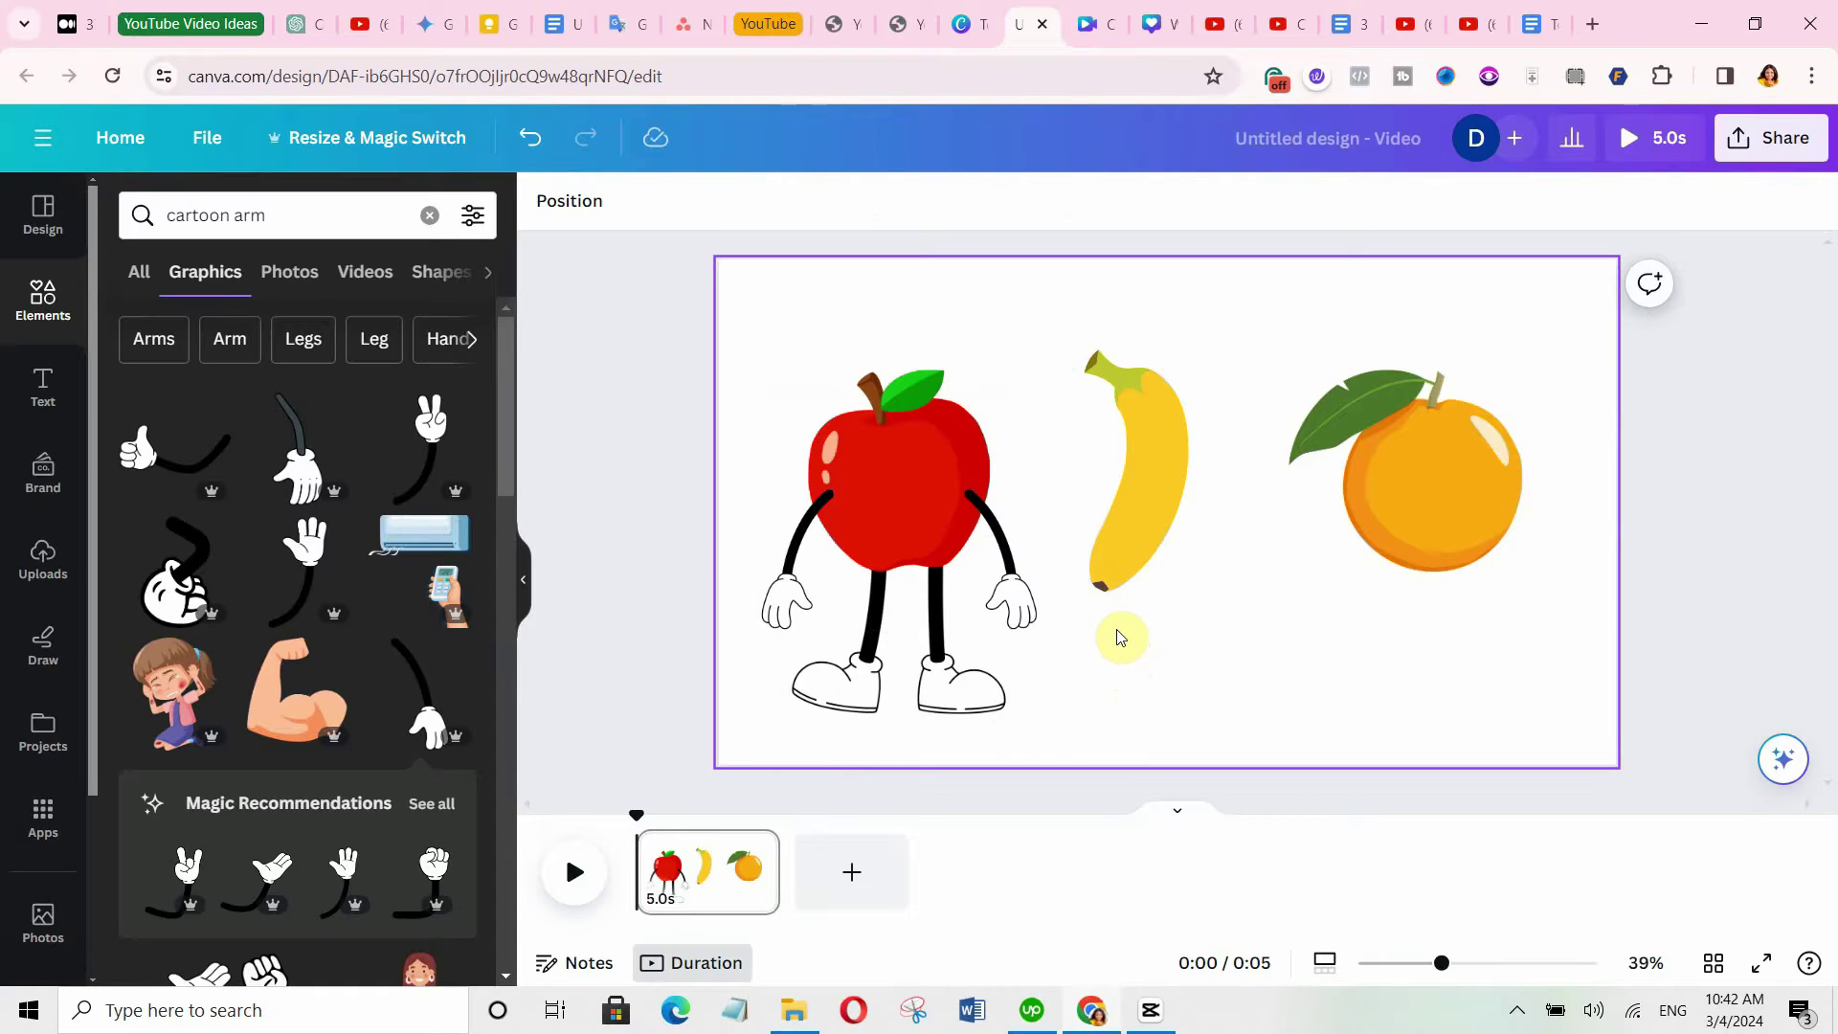
# Send both arms backward so they sit behind the apple.
pyautogui.click(990, 599)
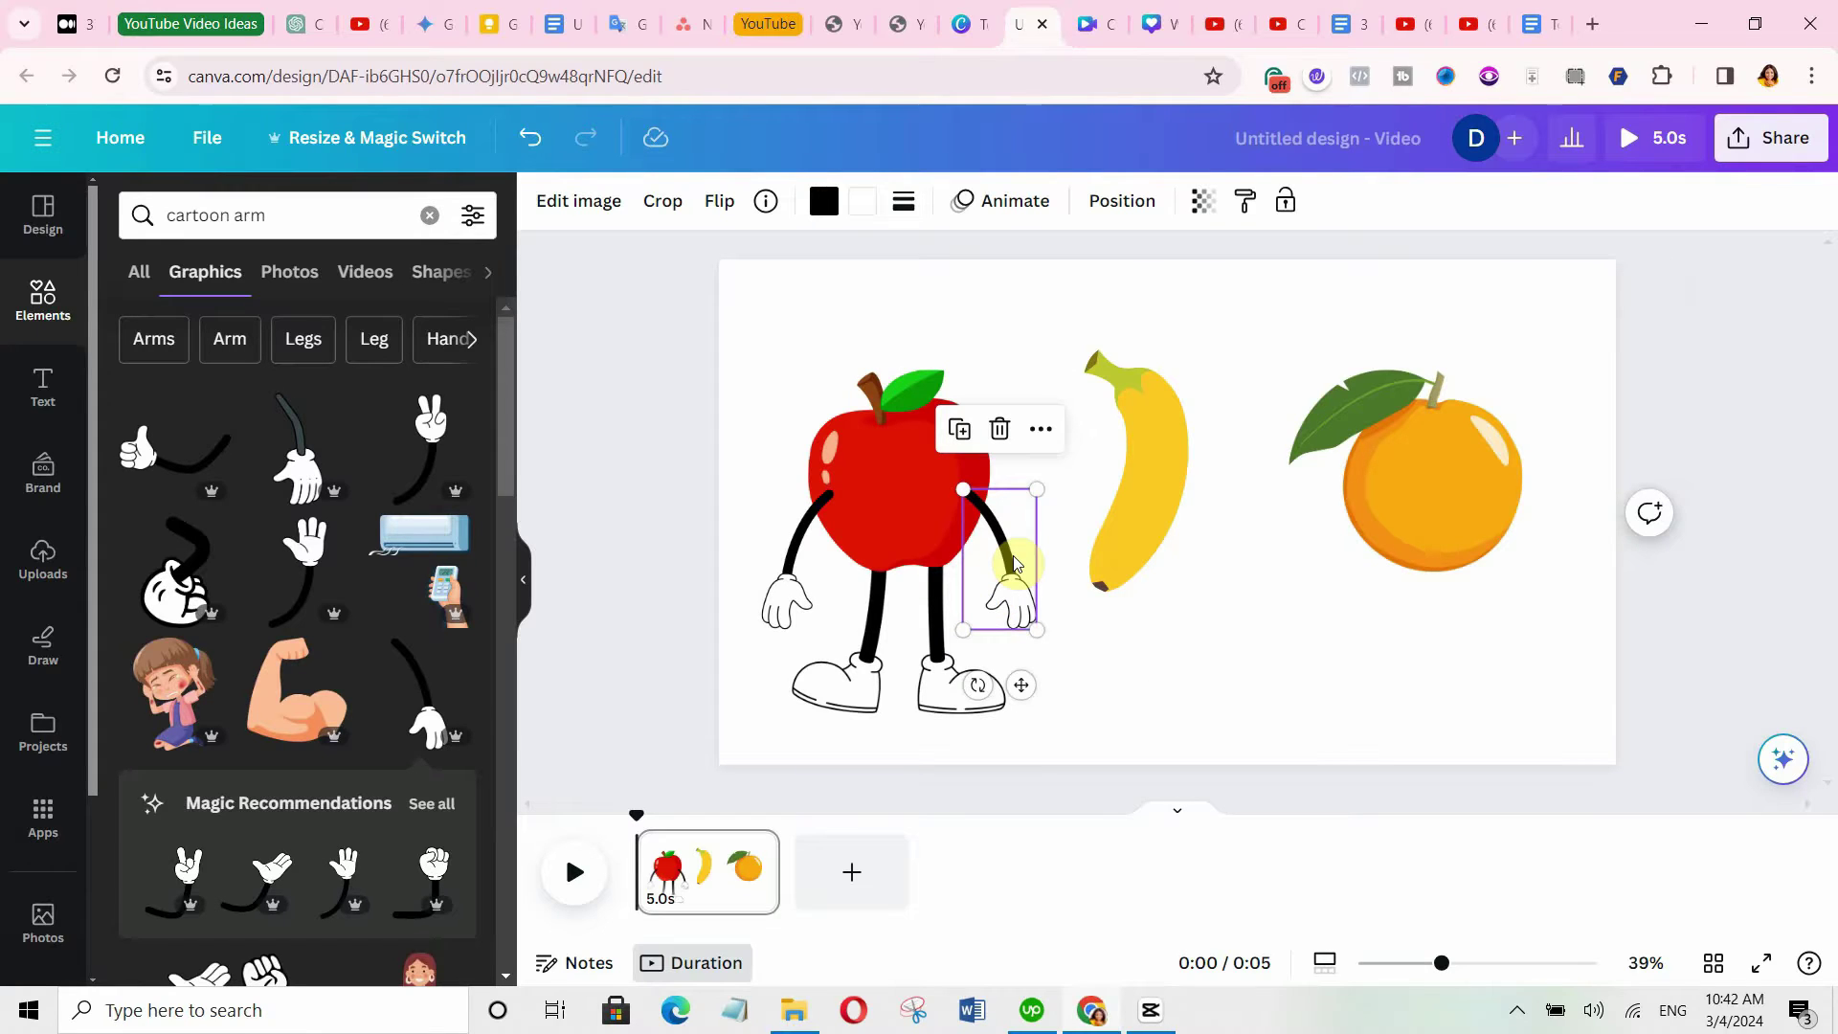
pyautogui.click(1125, 203)
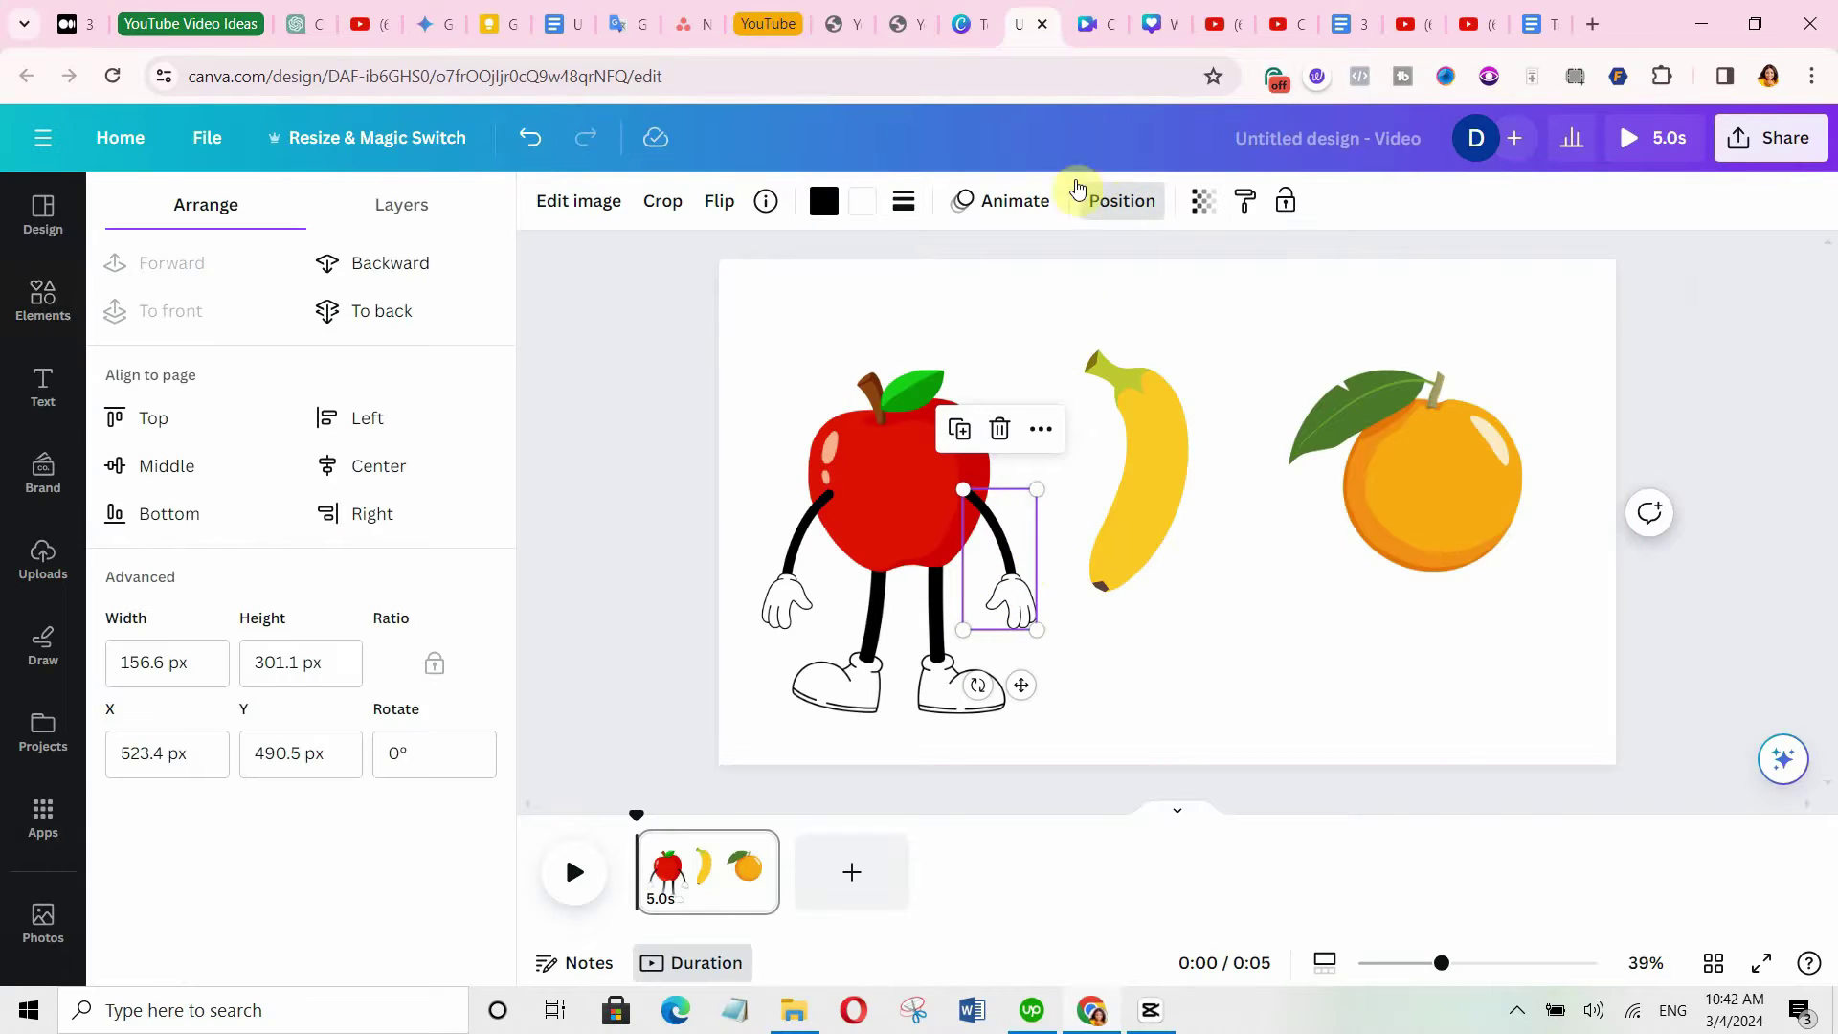
pyautogui.click(437, 274)
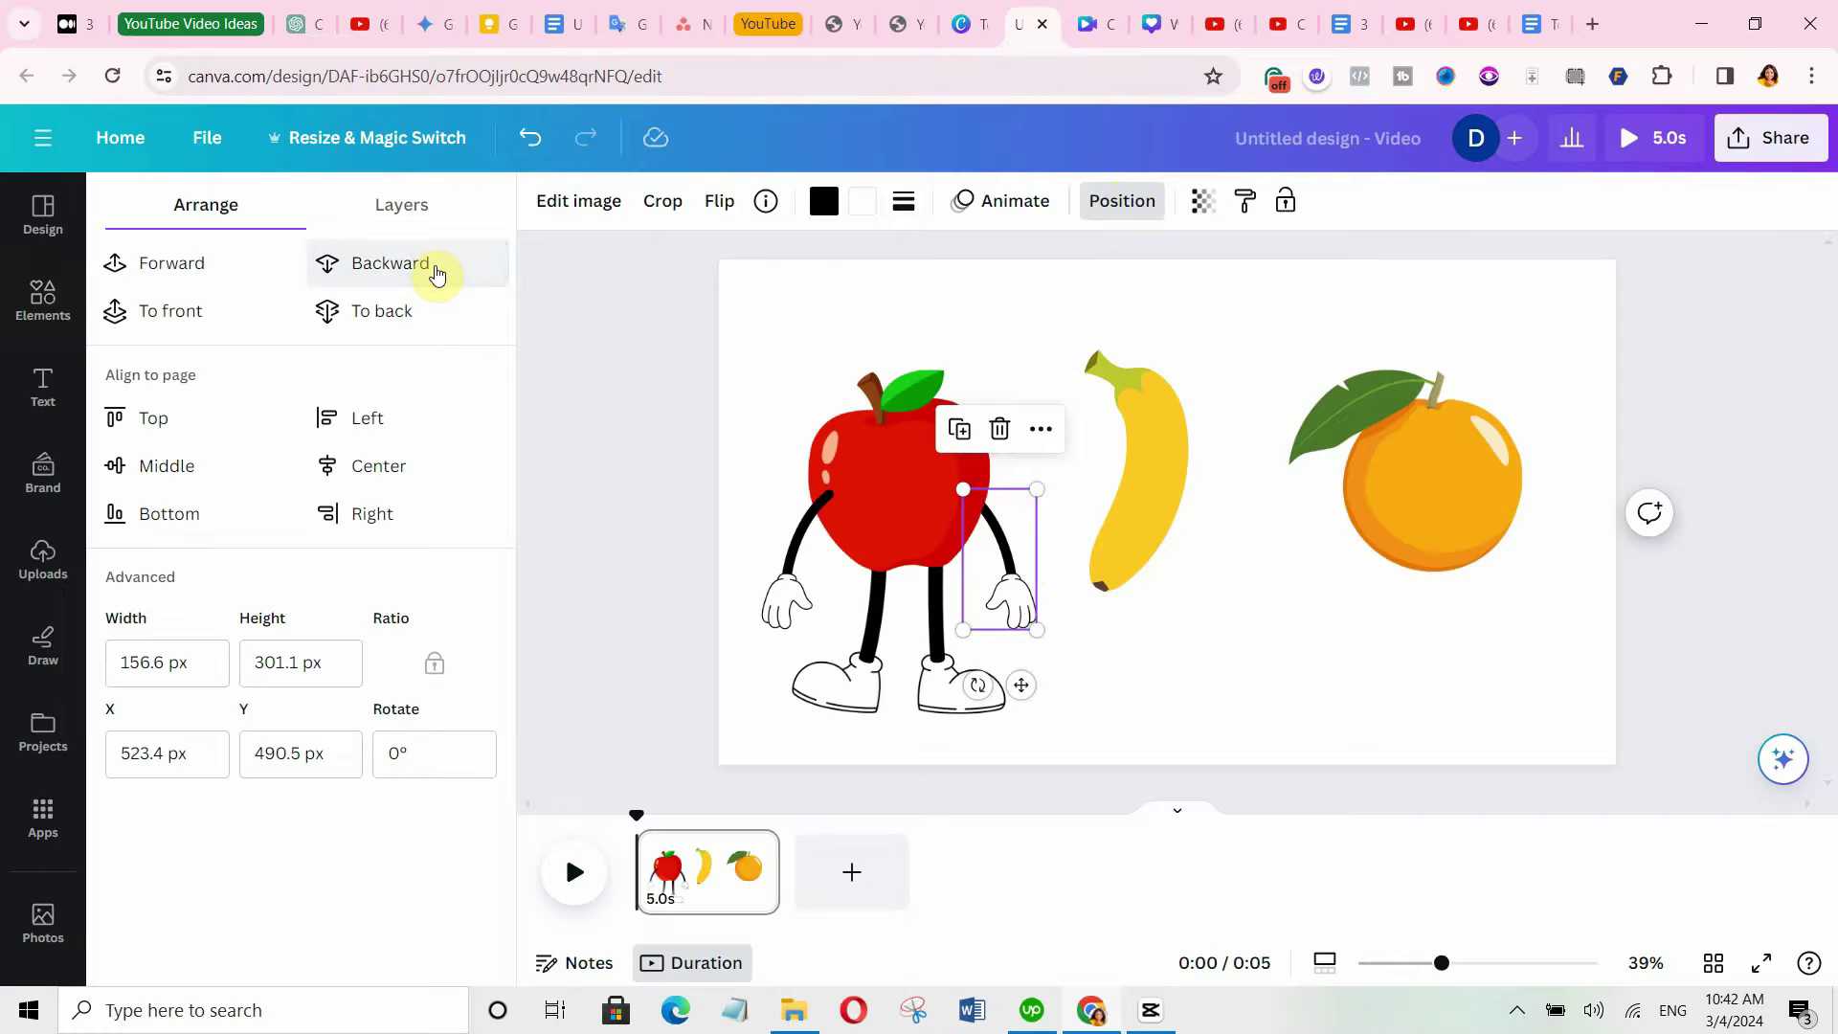
pyautogui.click(794, 547)
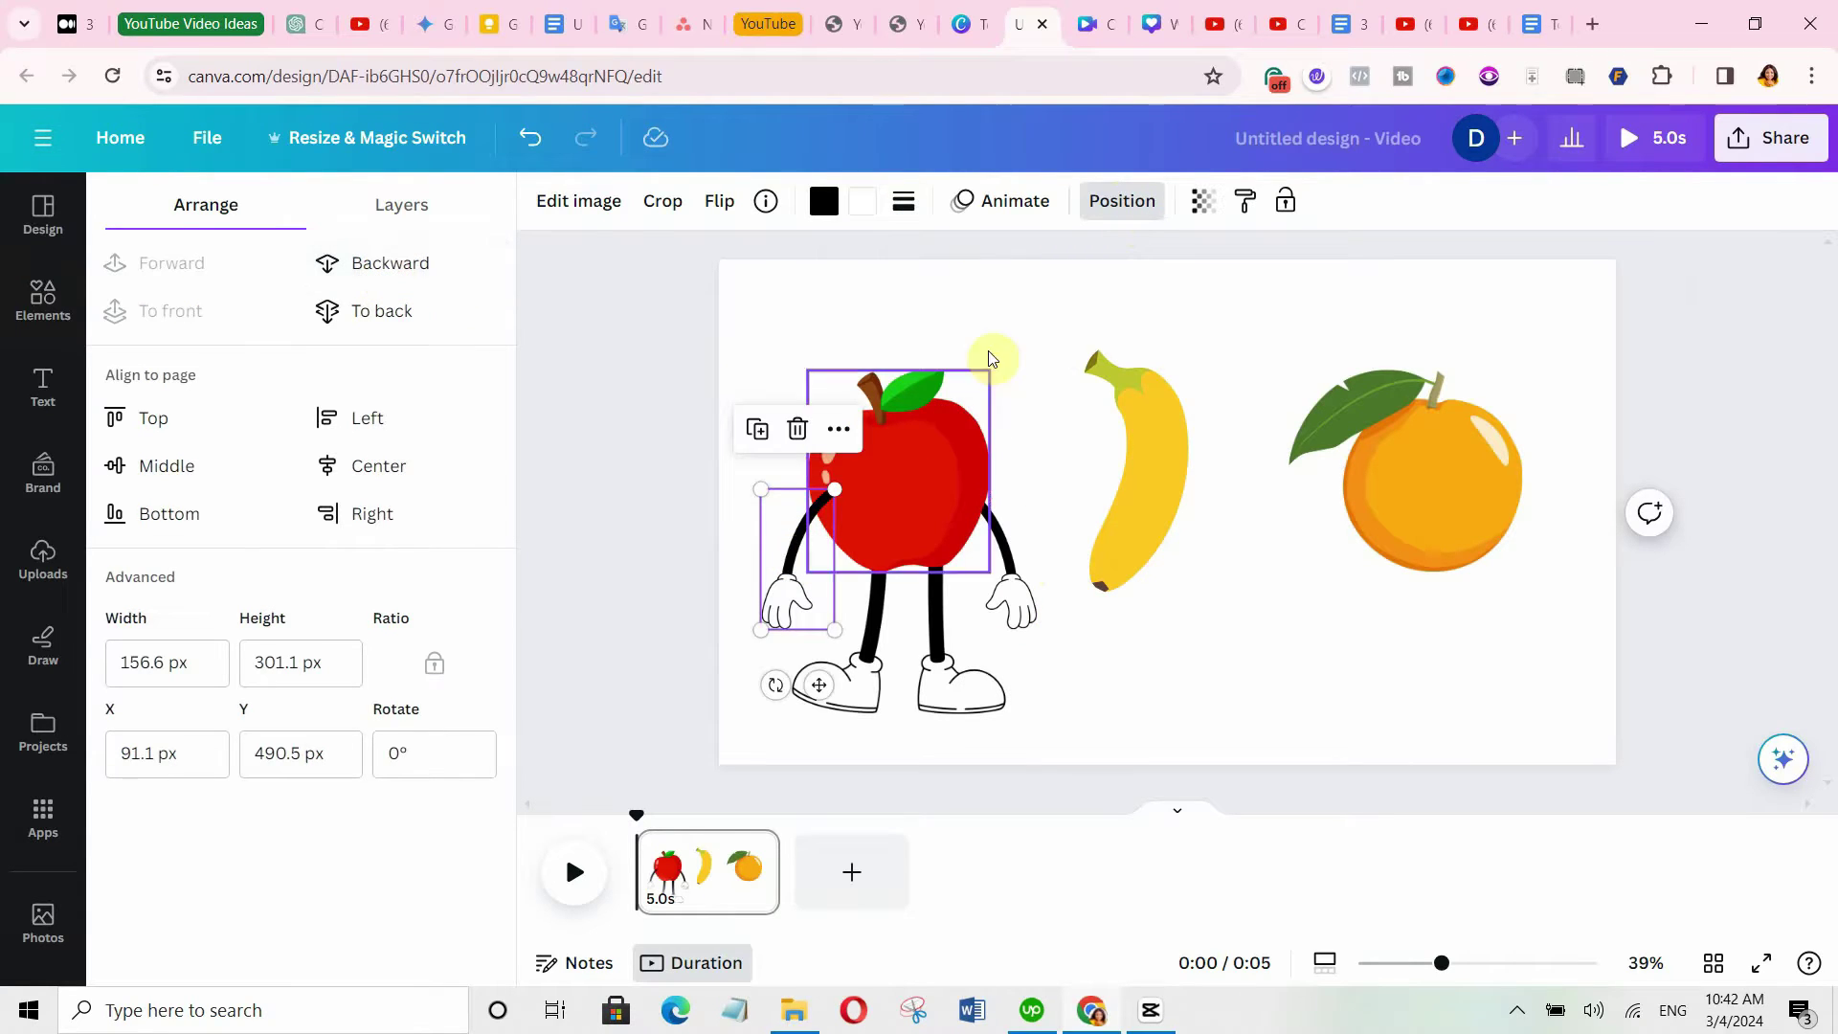
pyautogui.click(388, 273)
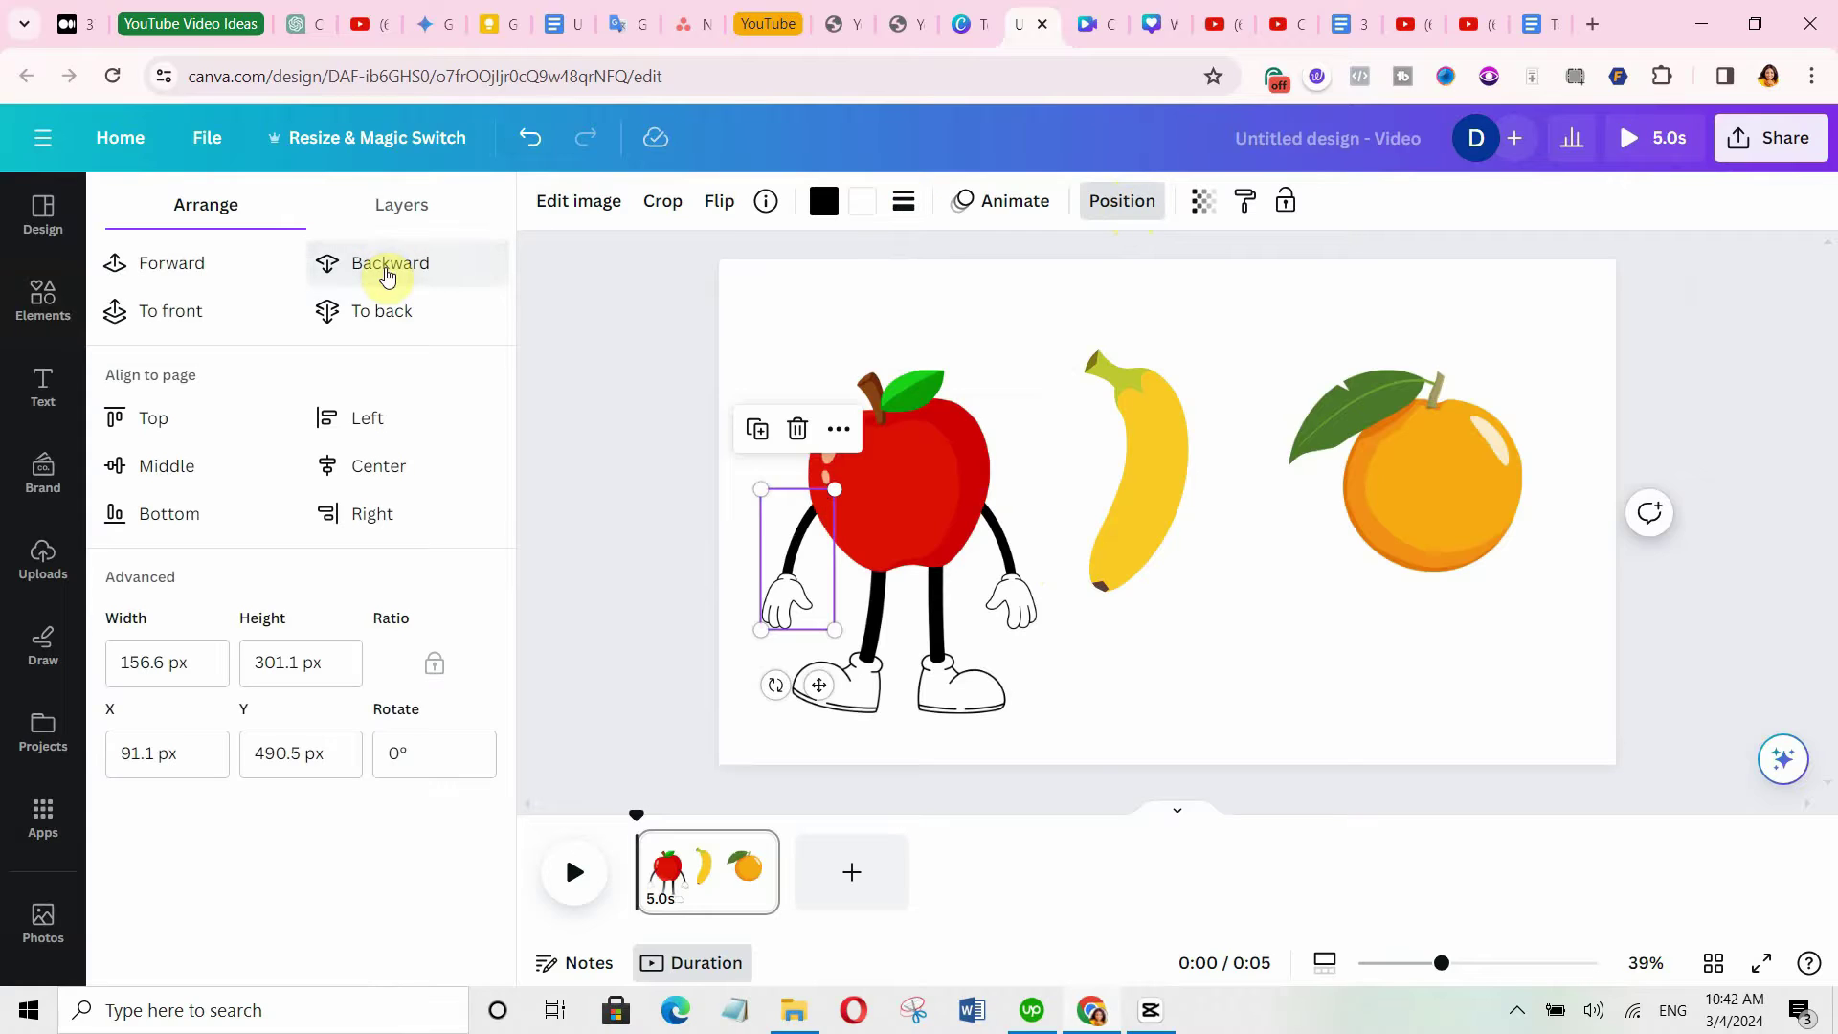
pyautogui.click(1159, 688)
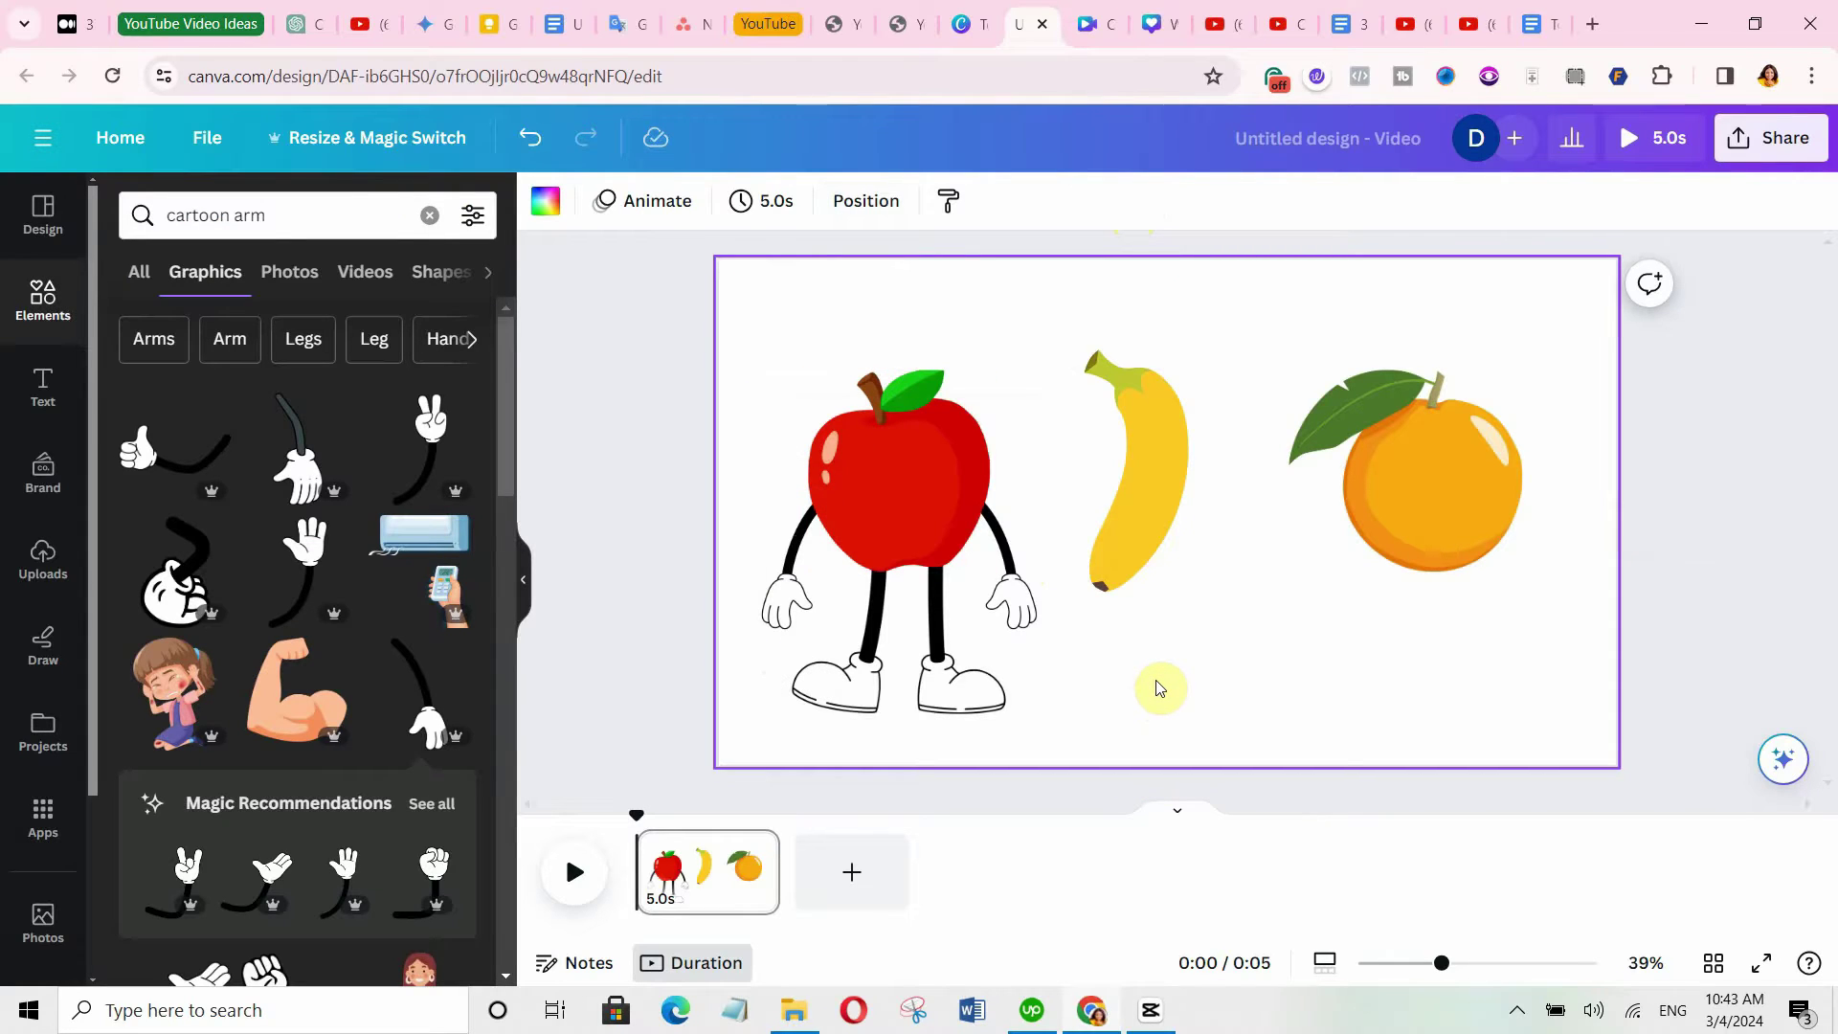
# Search the graphics for "cartoon faces", add the wide-eyed face with a toothy smile and place it on the apple.
pyautogui.moveTo(299, 207); pyautogui.dragTo(237, 207)
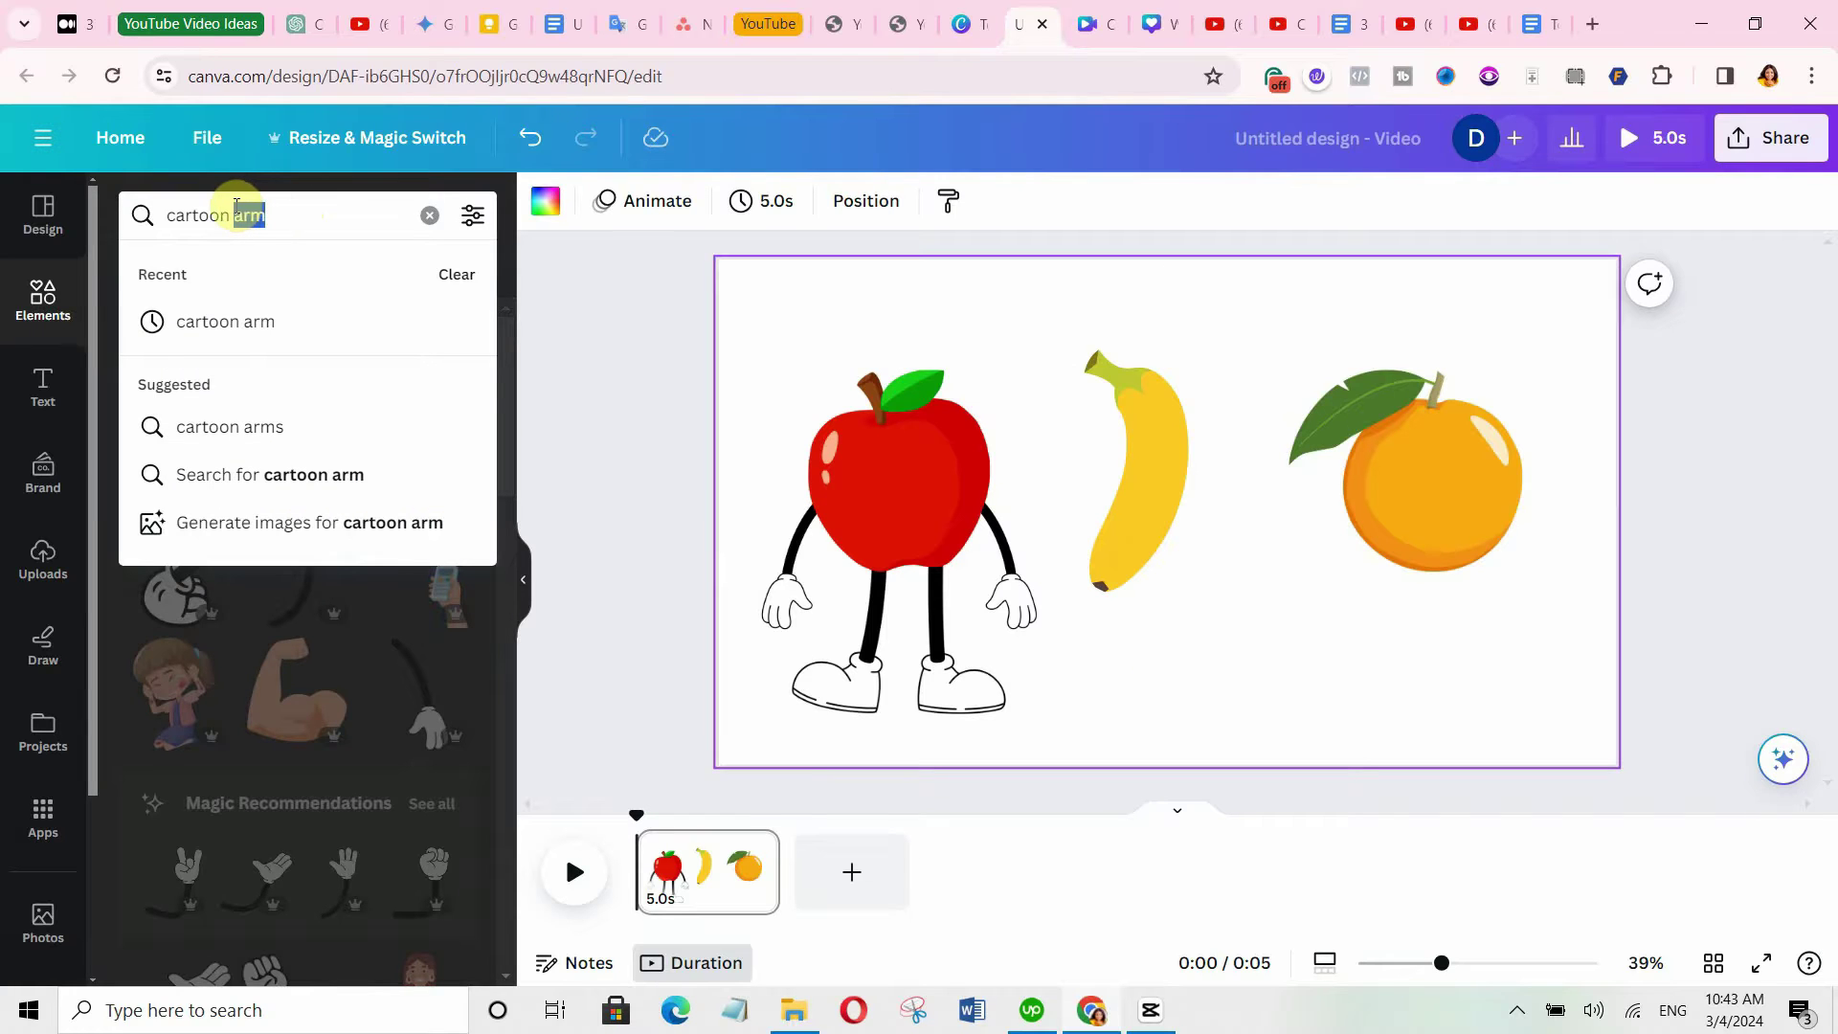
pyautogui.write('faces')
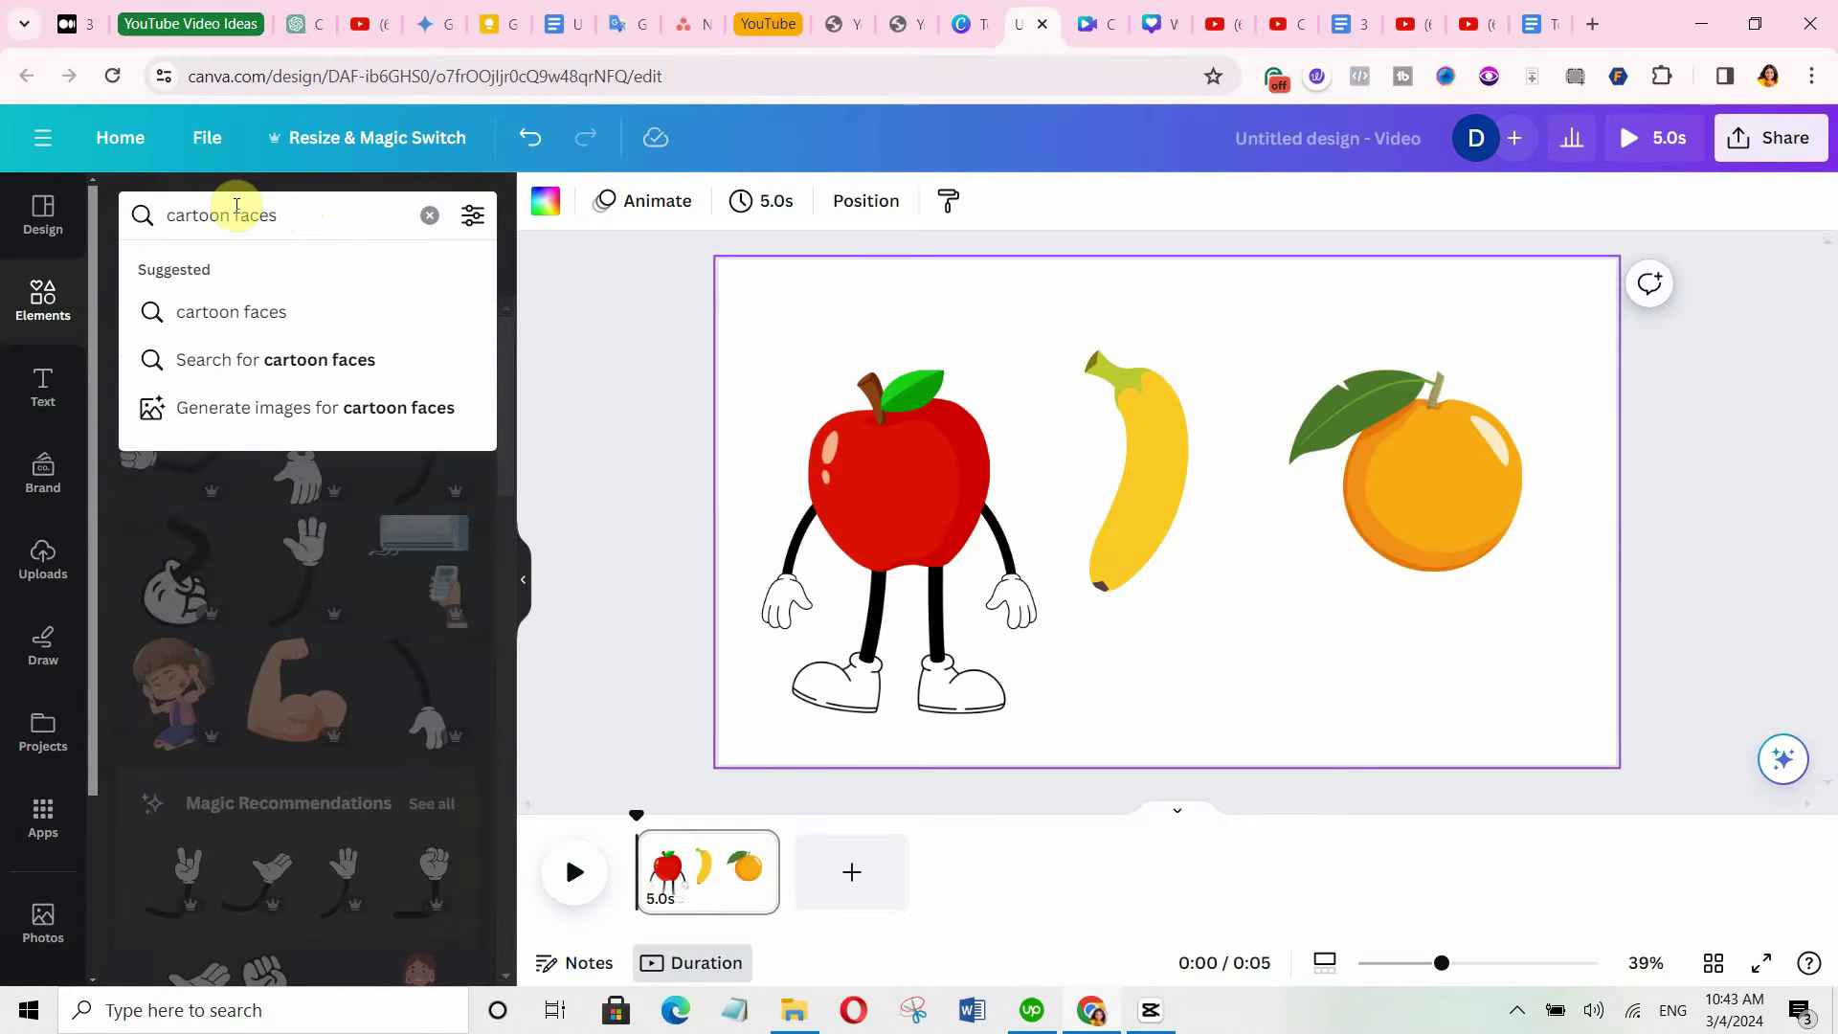
pyautogui.press('Return')
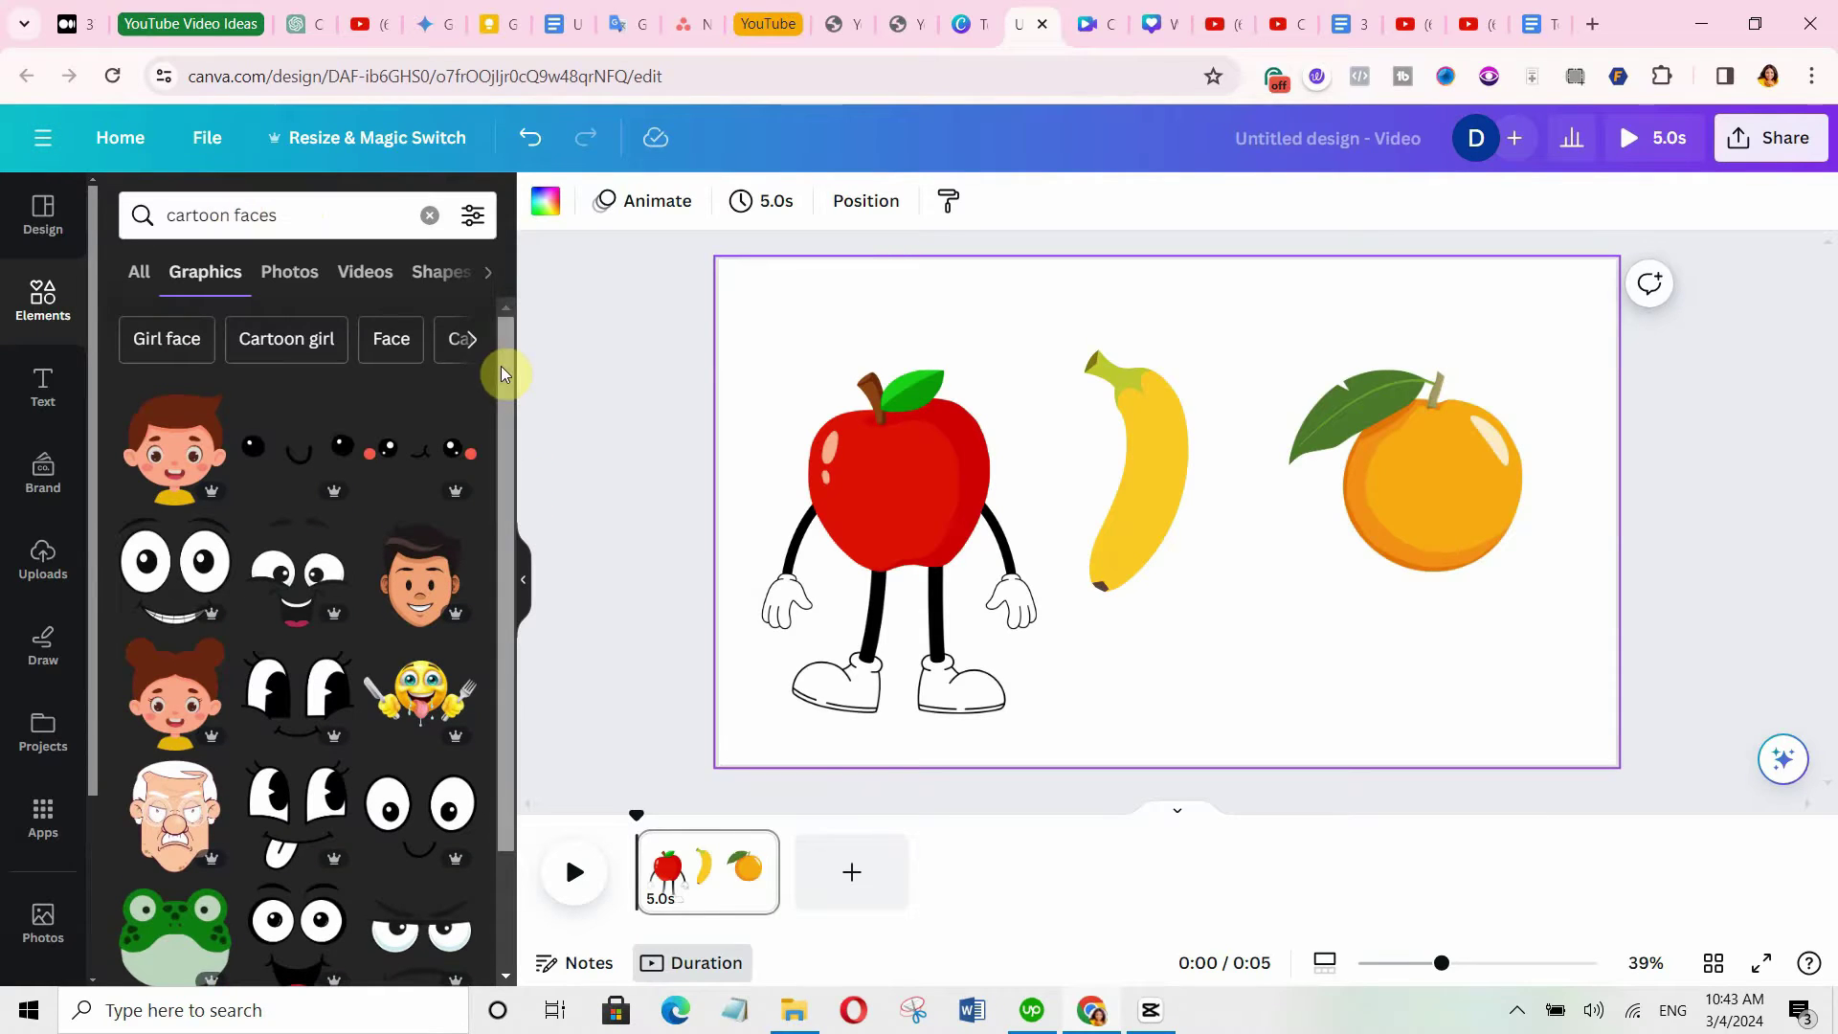
pyautogui.moveTo(504, 369)
pyautogui.mouseDown()
pyautogui.moveTo(526, 504)
pyautogui.moveTo(509, 397)
pyautogui.mouseUp()
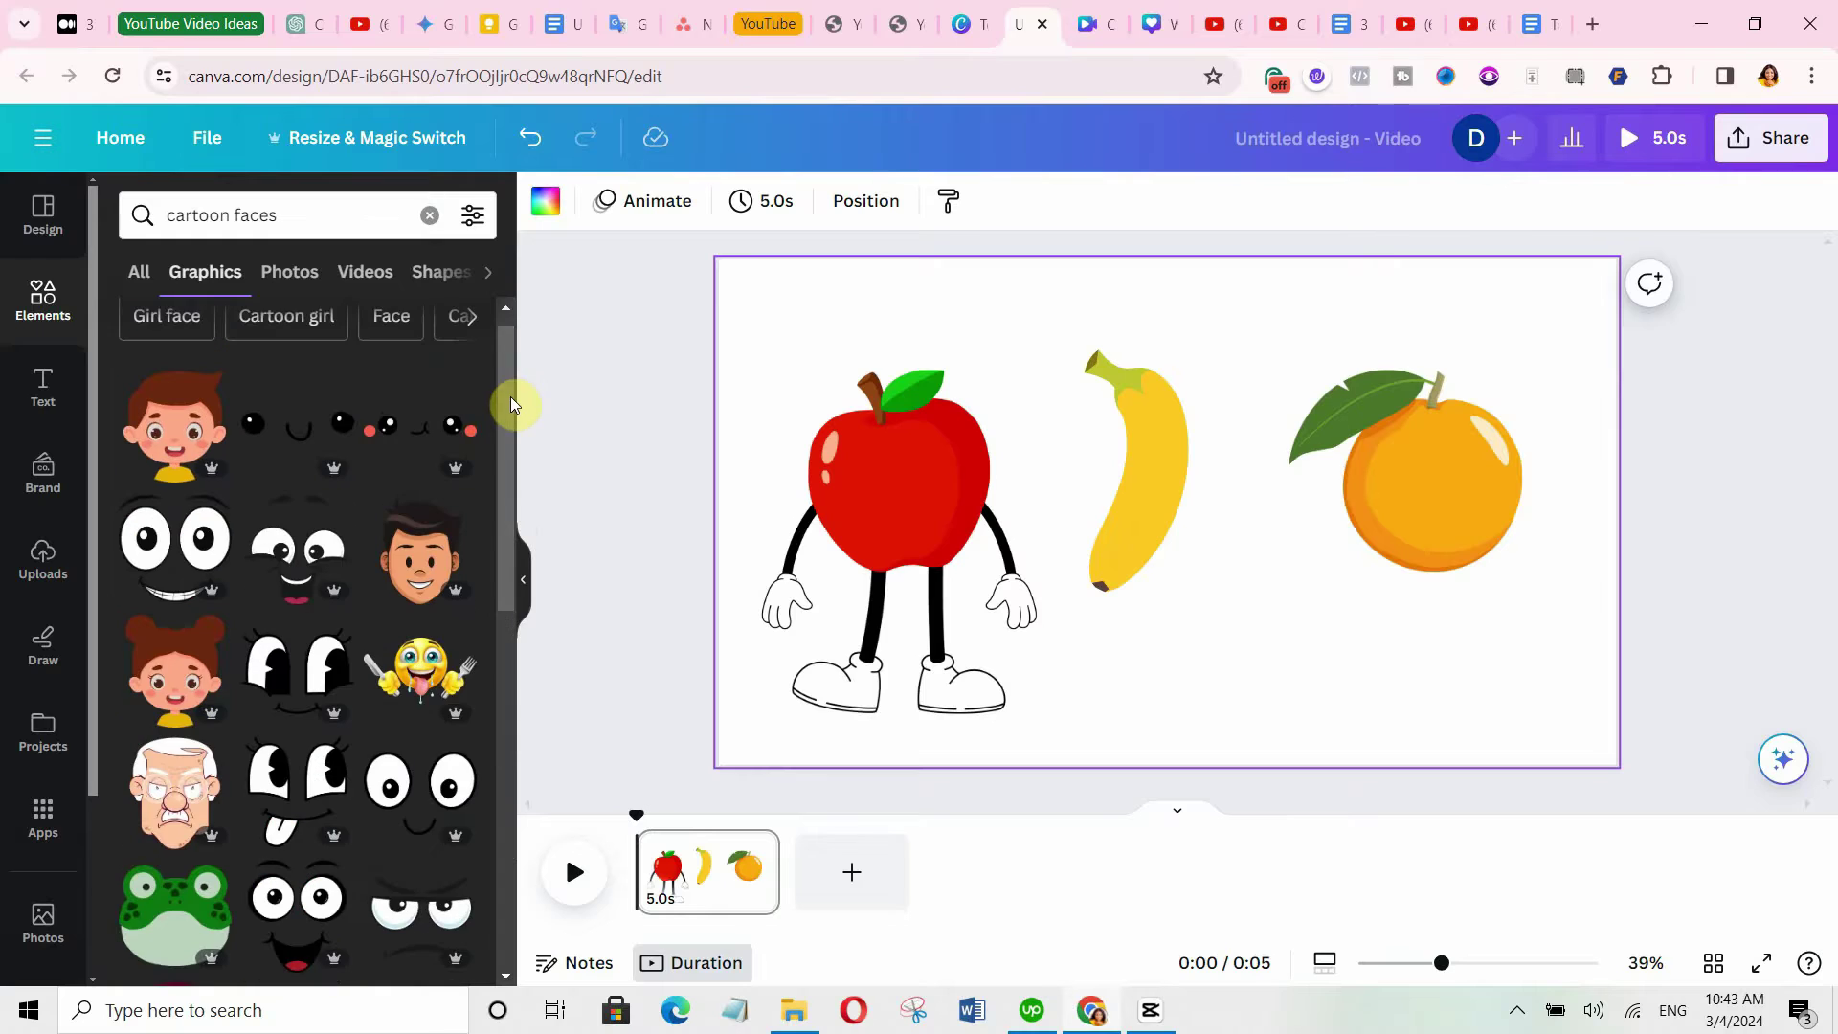
pyautogui.click(168, 536)
pyautogui.moveTo(1170, 536); pyautogui.dragTo(941, 510)
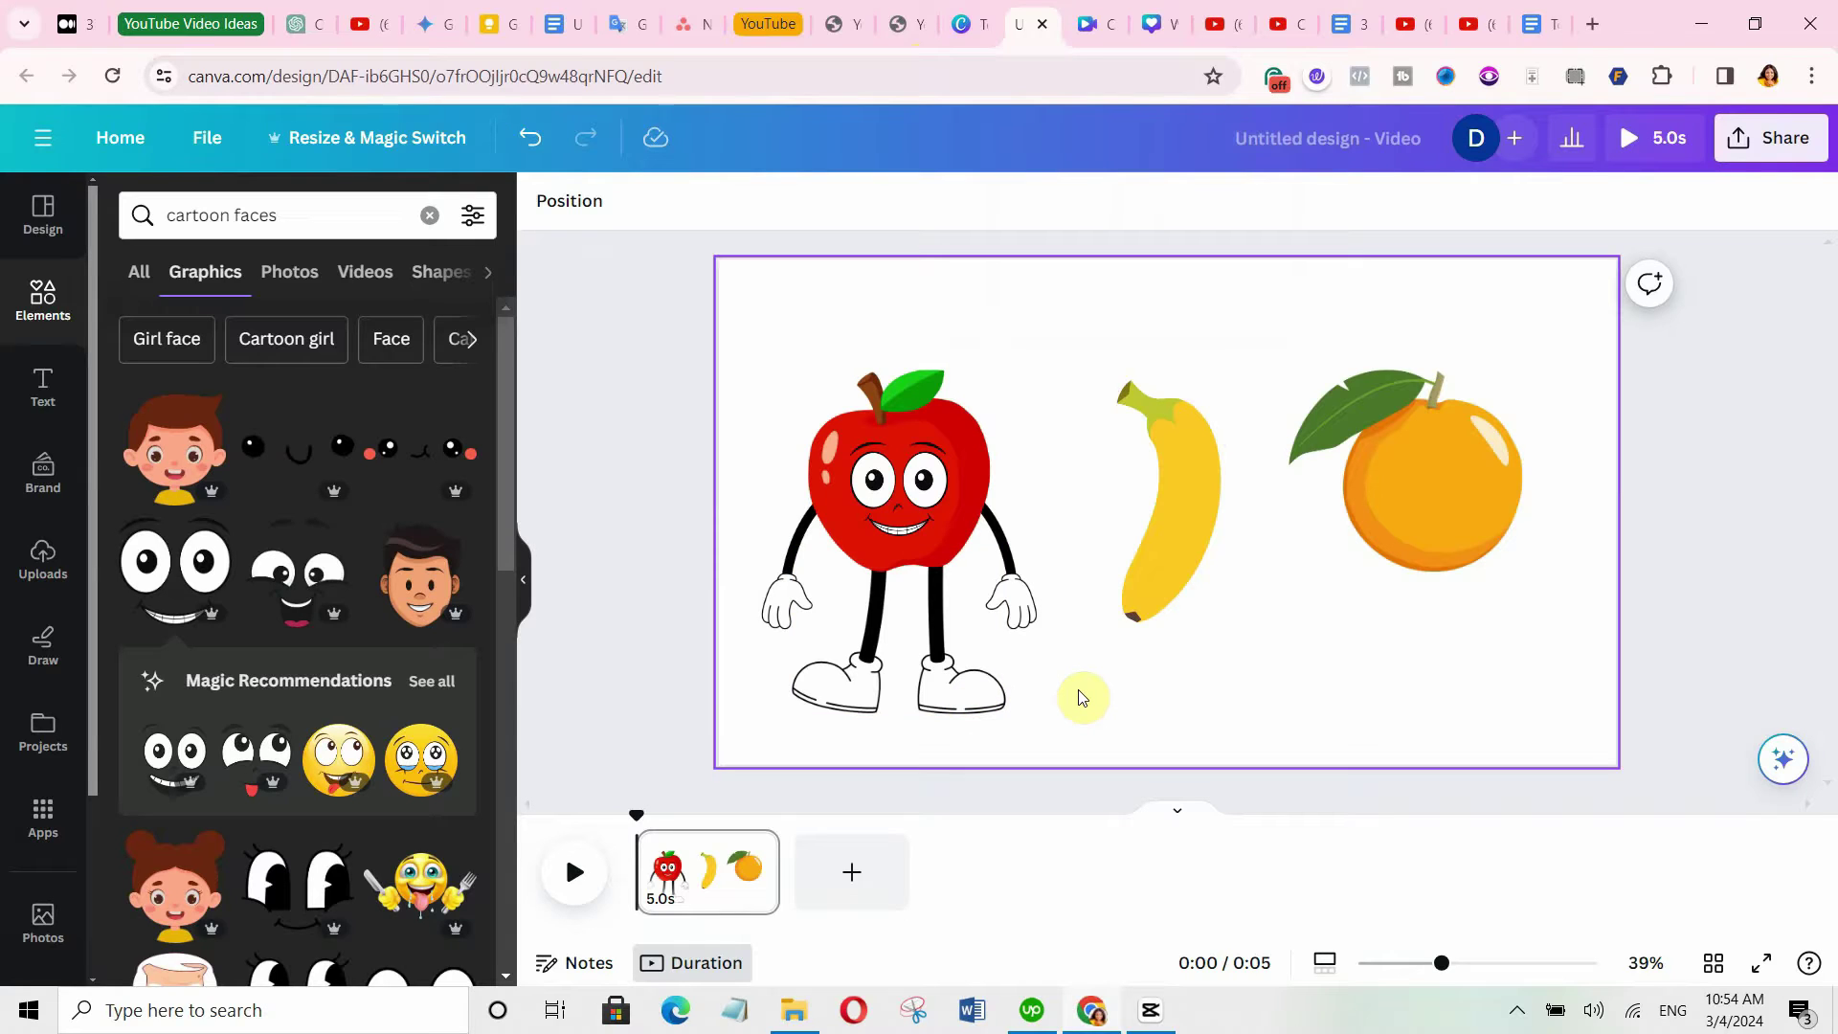
# Crop the legs graphic from its left side so that only the right leg remains.
pyautogui.click(934, 682)
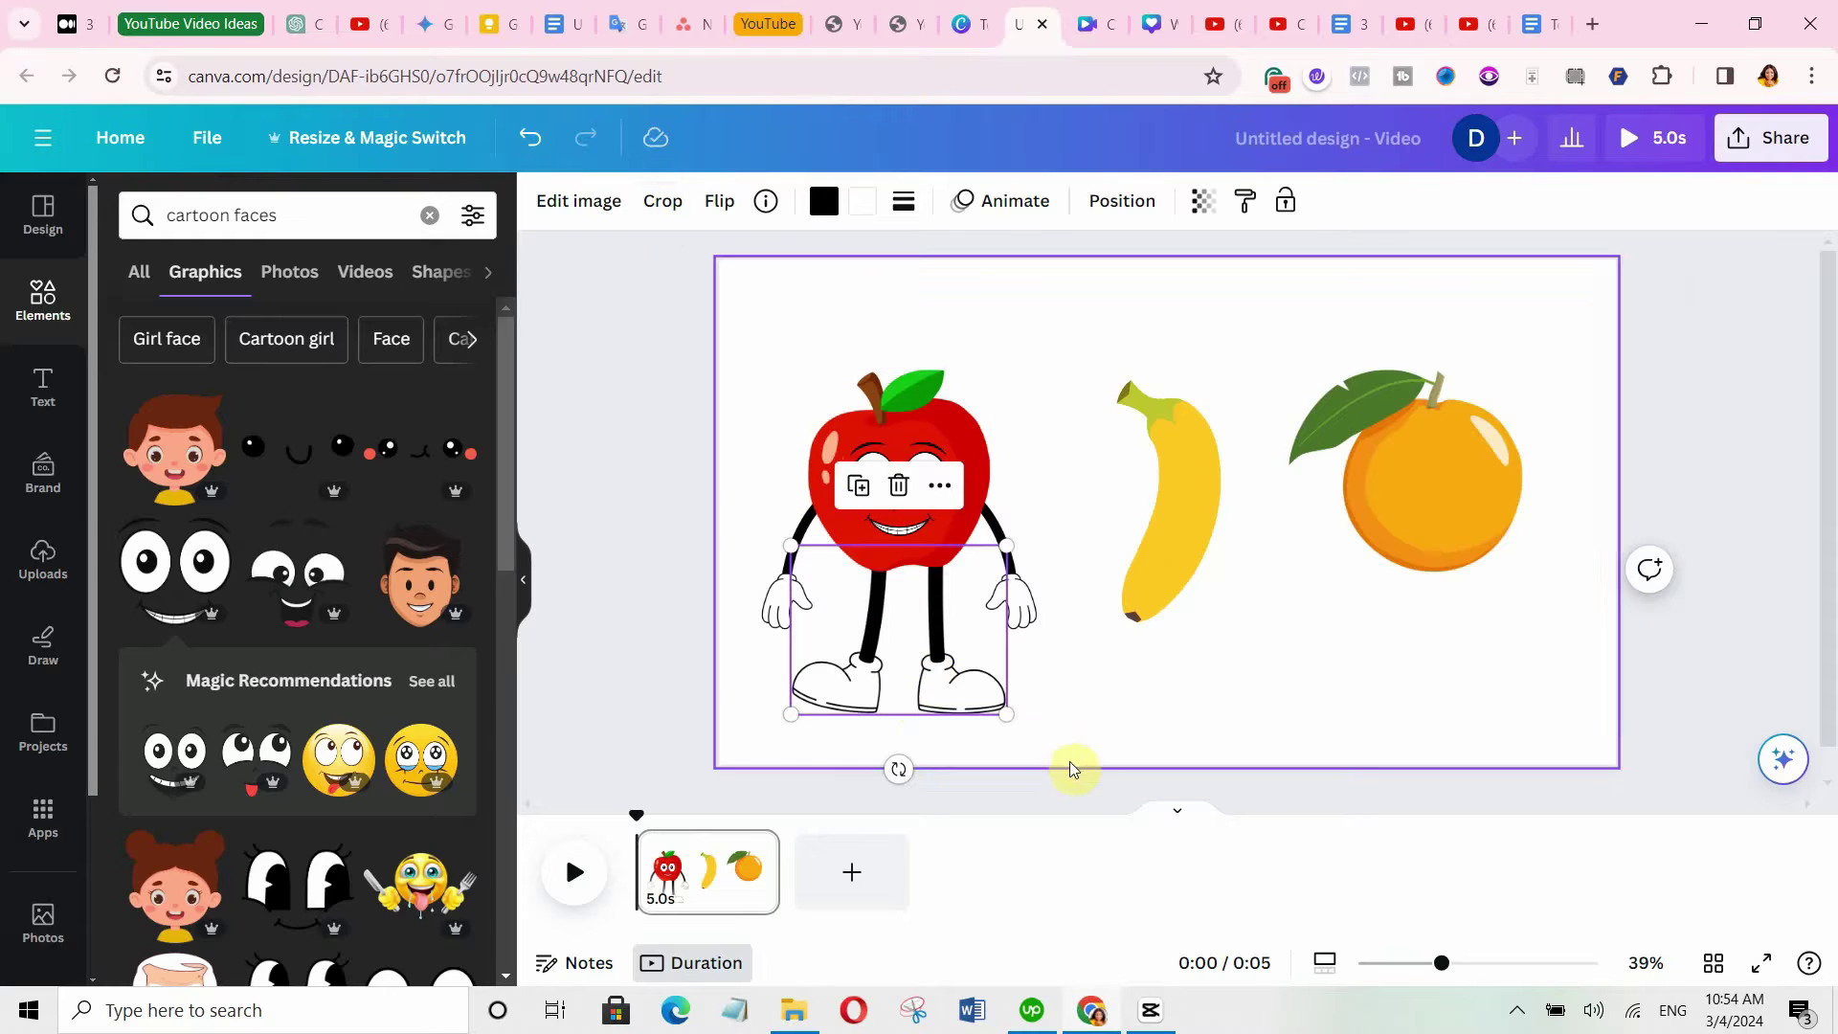
pyautogui.click(660, 203)
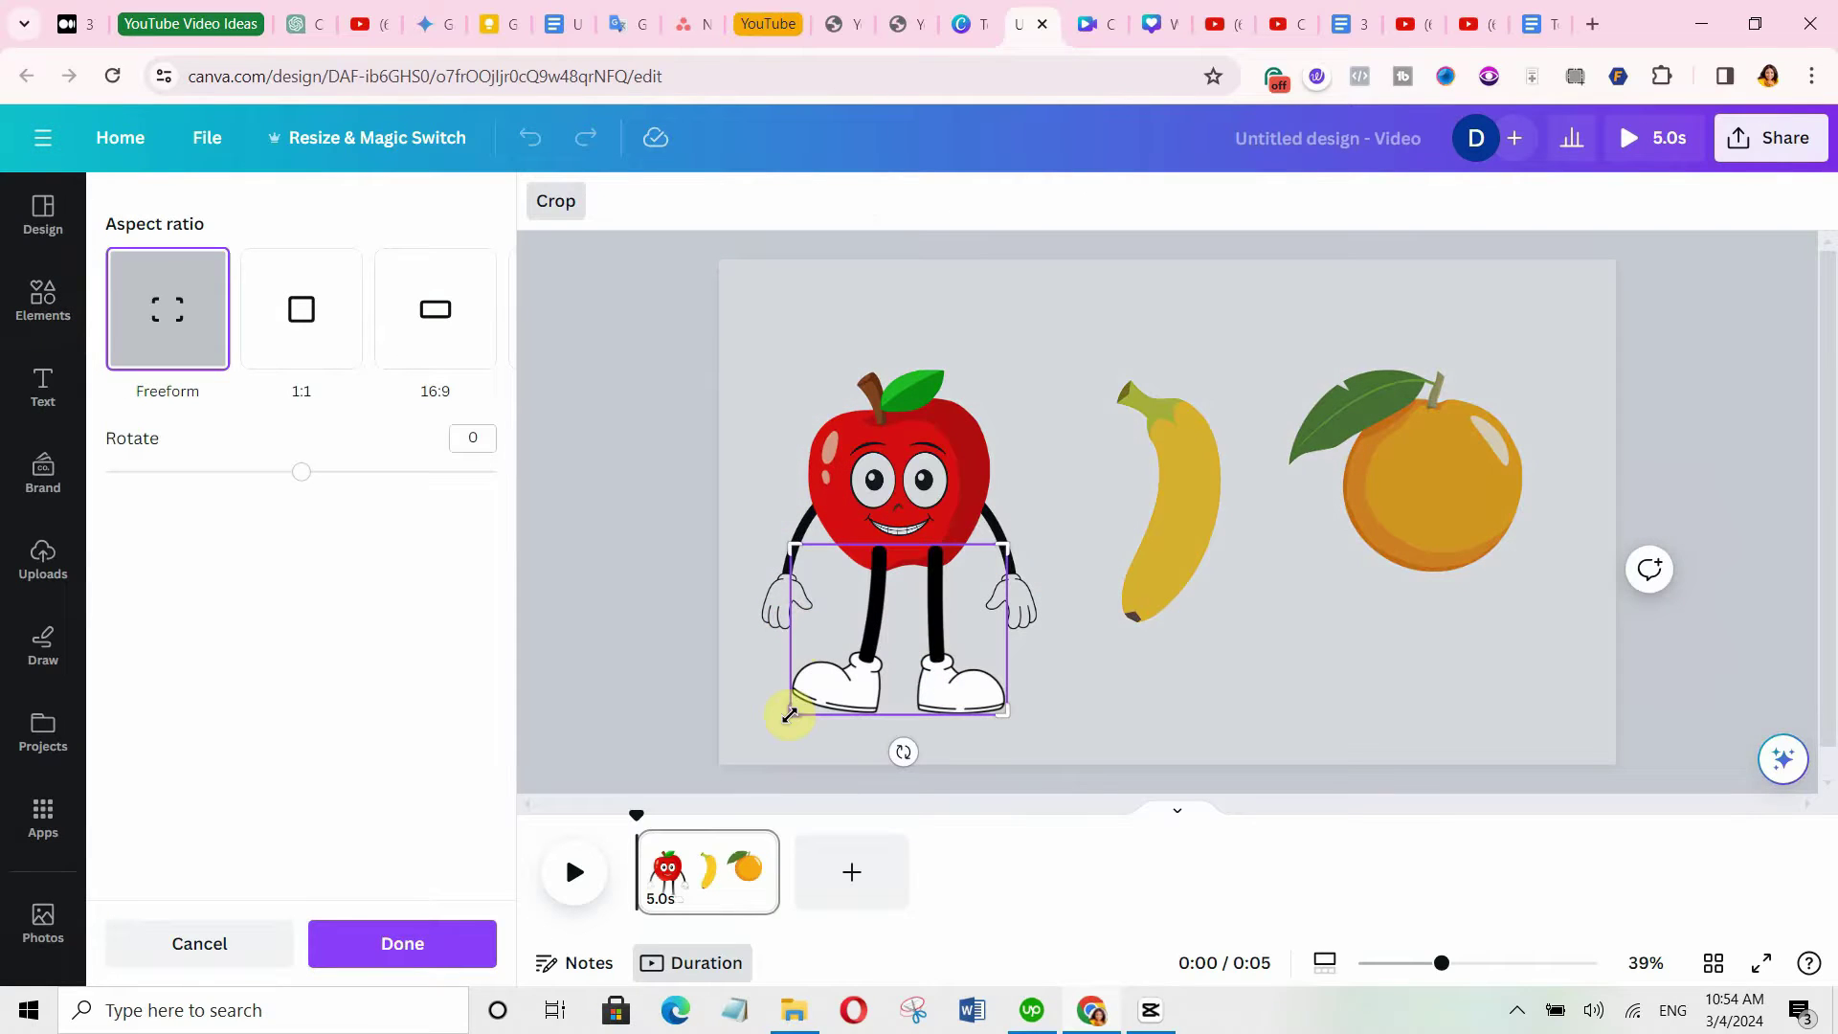
pyautogui.moveTo(792, 712); pyautogui.dragTo(898, 713)
pyautogui.click(393, 942)
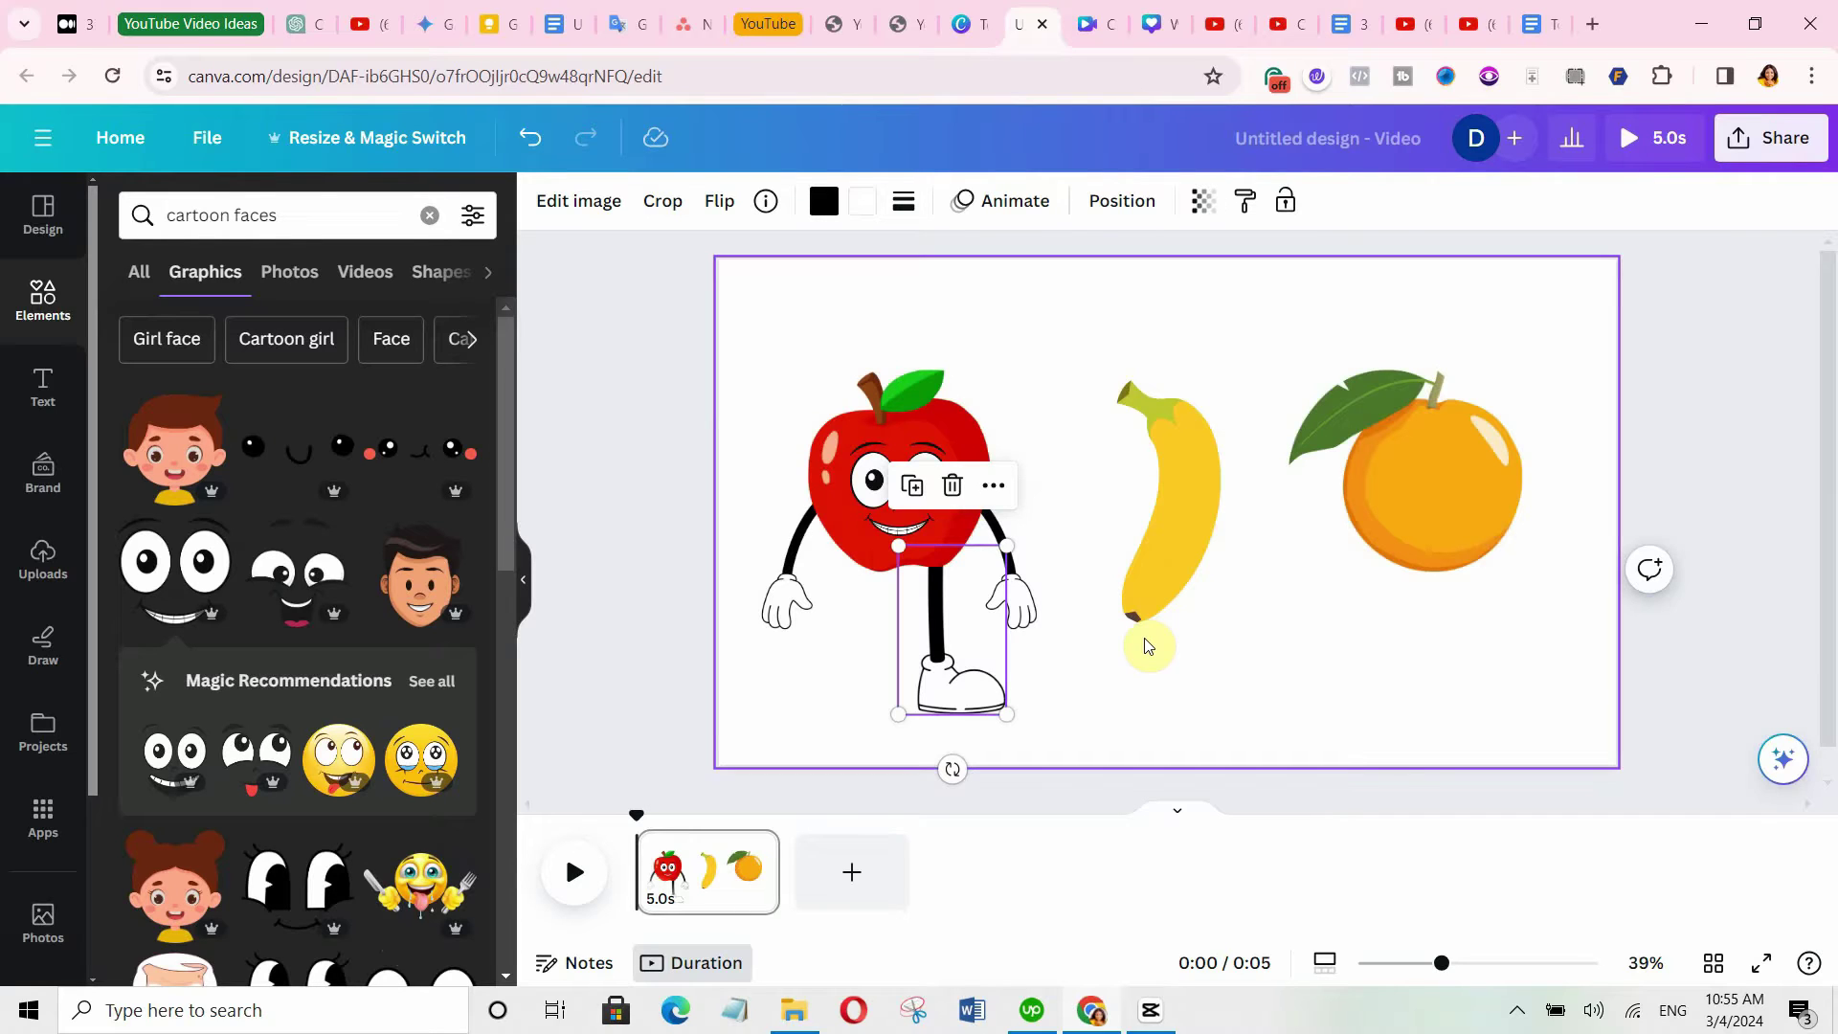
# Duplicate the cropped leg, place the copy under the apple's left side and rotate it about 22°.
pyautogui.click(914, 491)
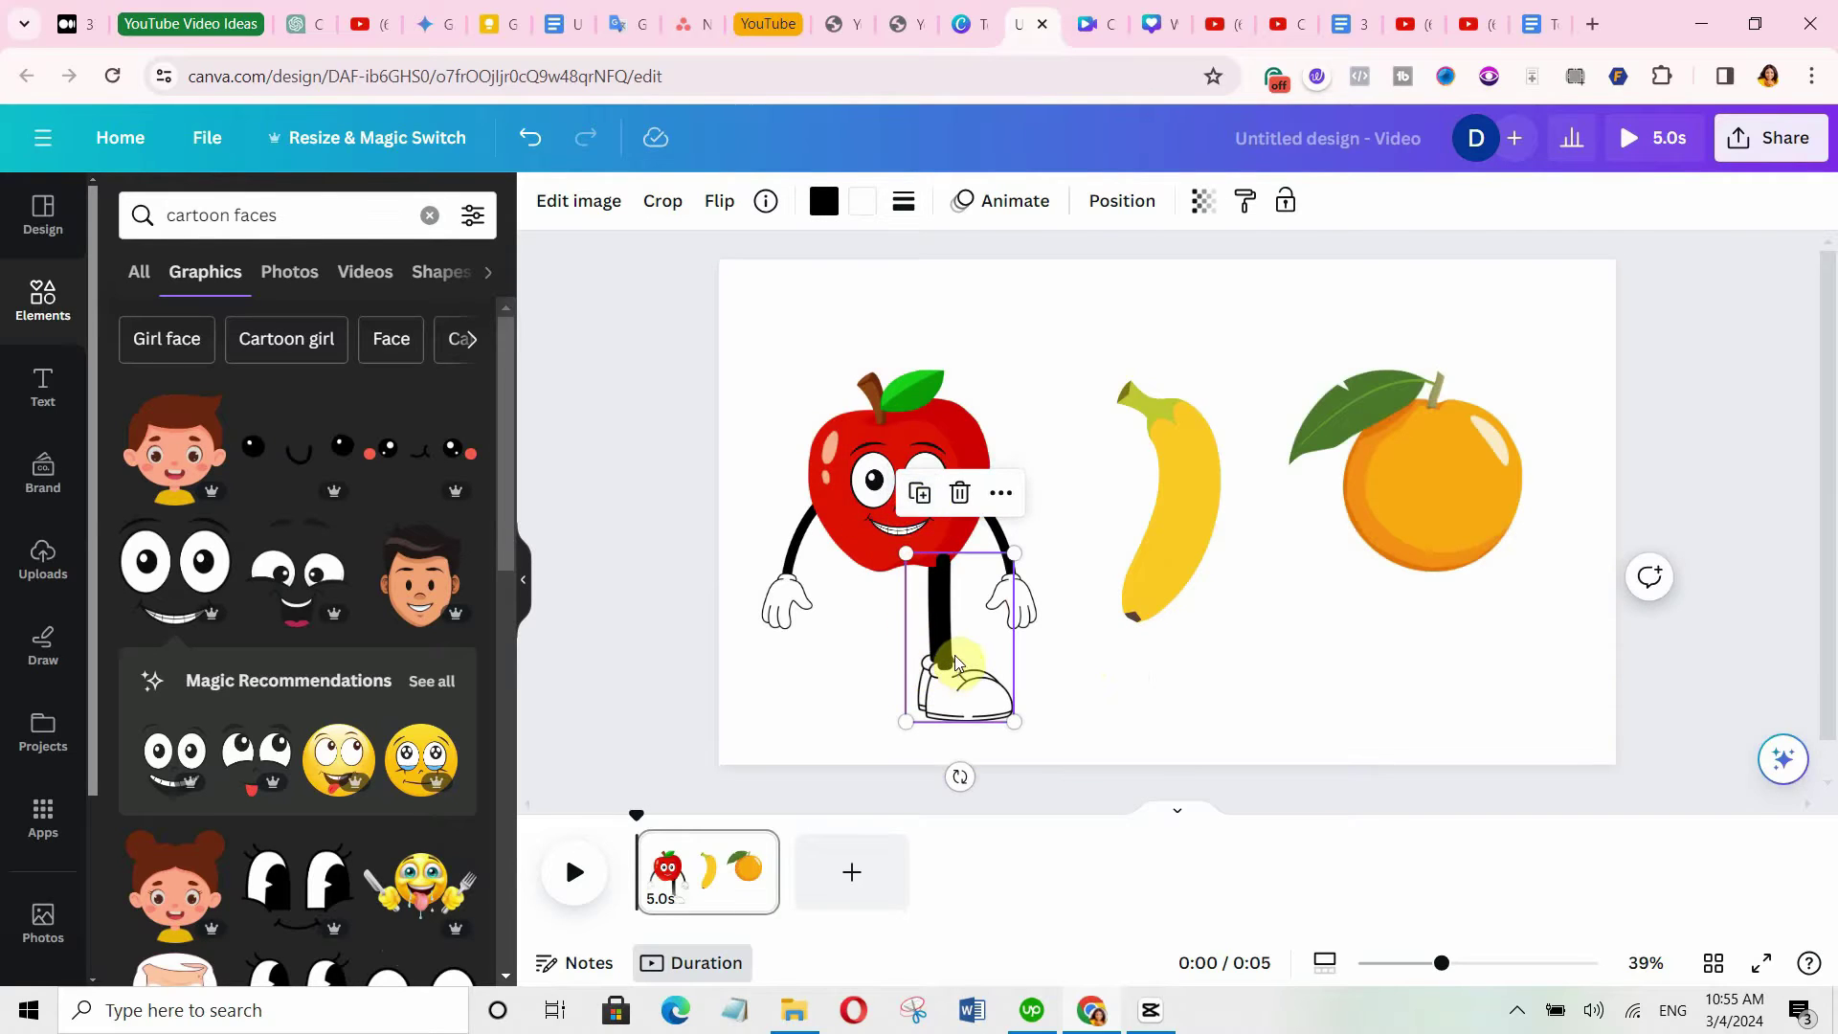
pyautogui.moveTo(953, 666); pyautogui.dragTo(847, 638)
pyautogui.moveTo(876, 763); pyautogui.dragTo(829, 752)
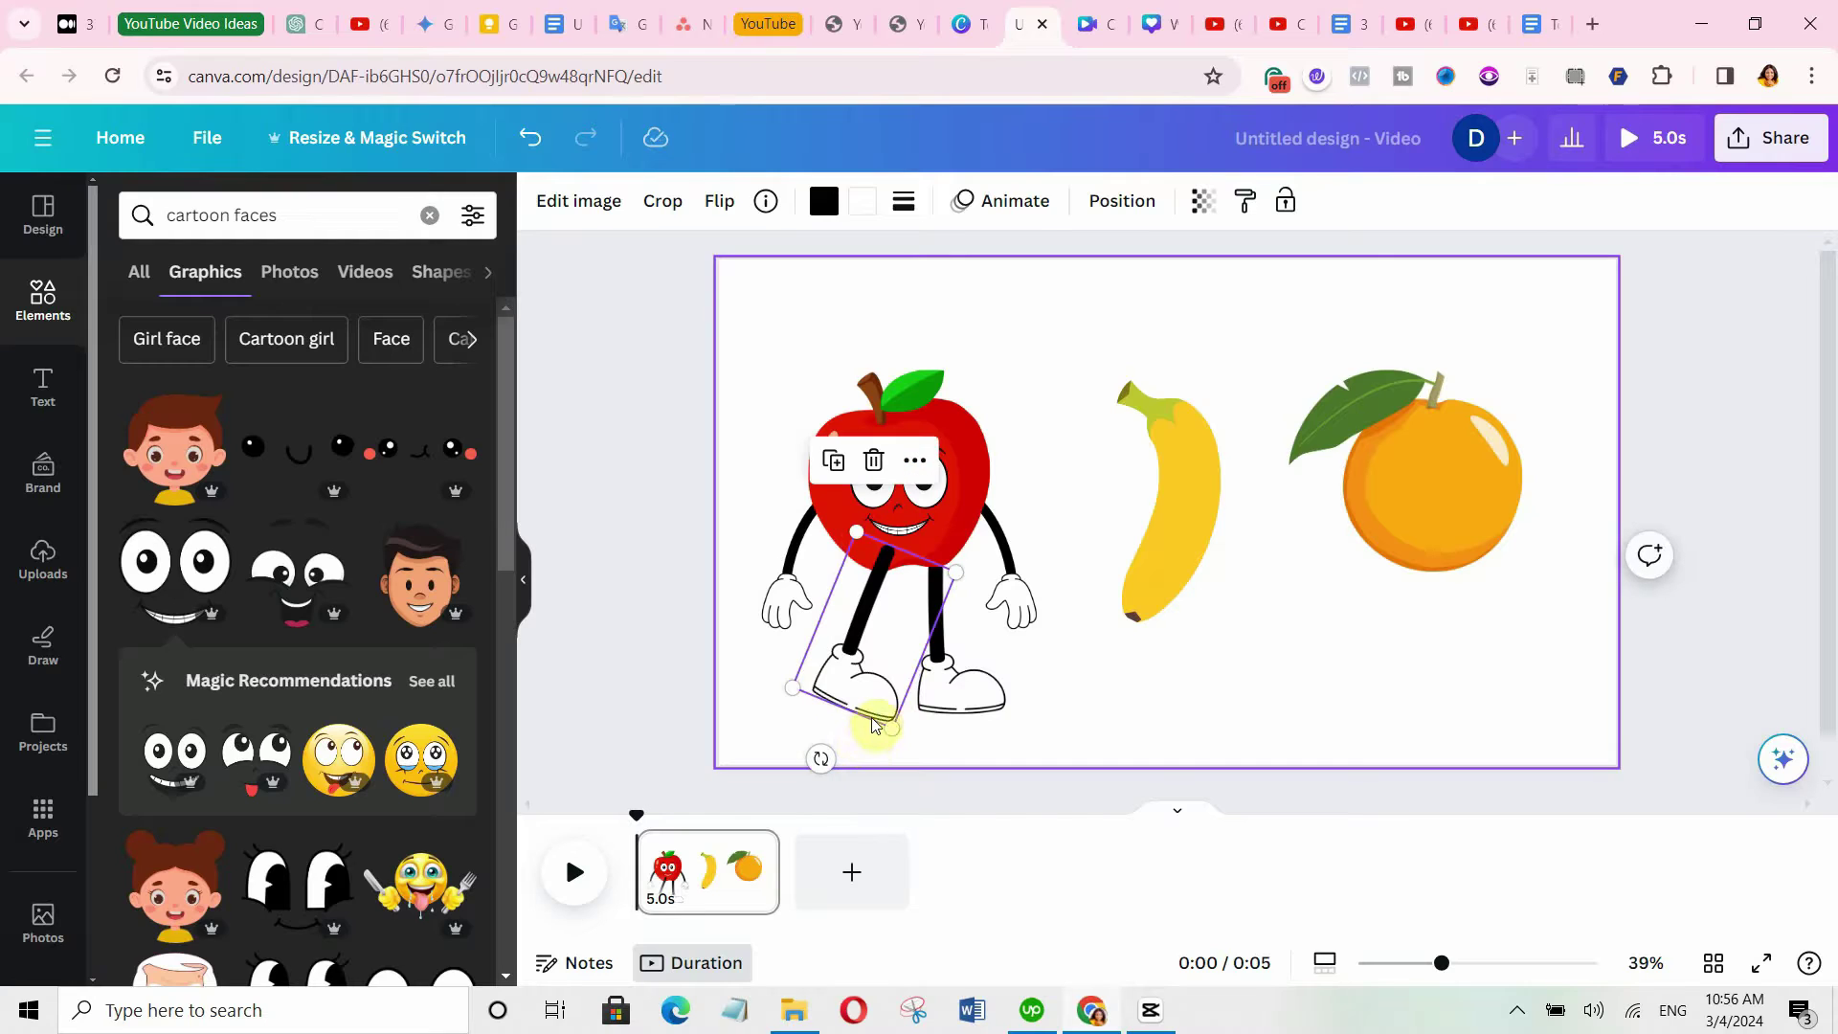
# Send the rotated leg backward so it sits behind the apple.
pyautogui.click(1108, 215)
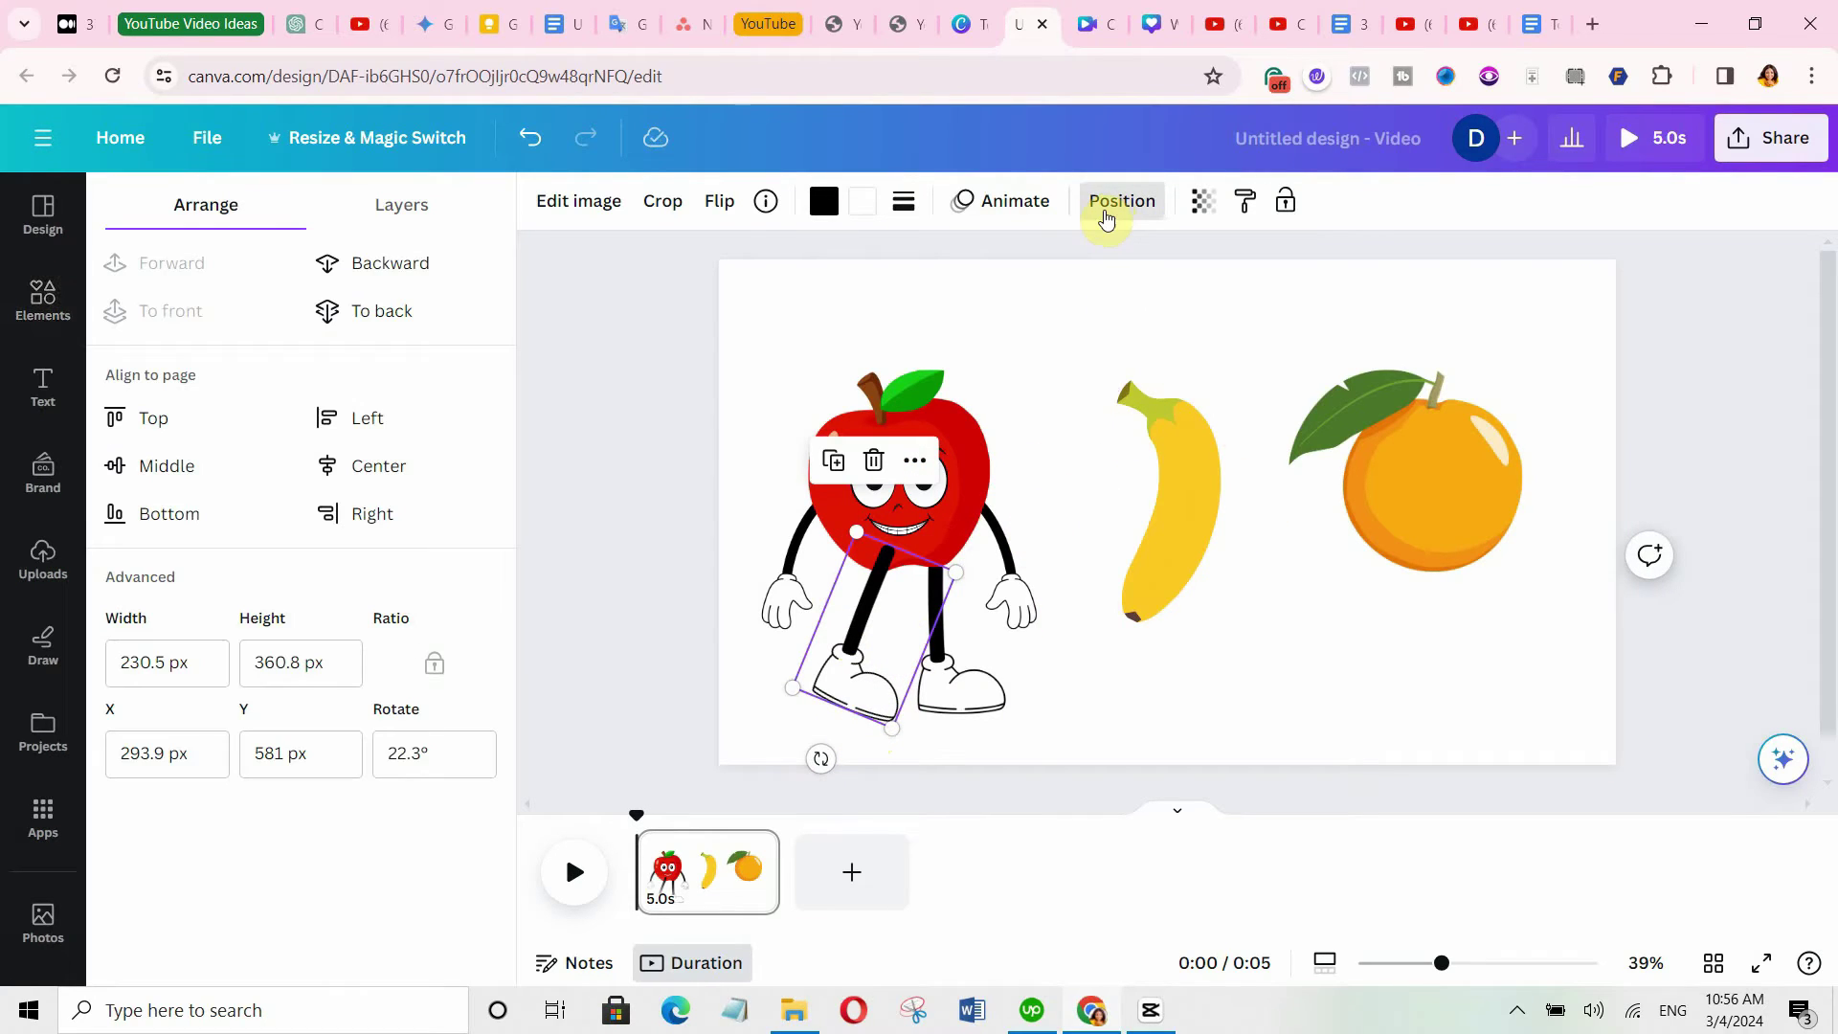
pyautogui.click(409, 272)
pyautogui.click(1056, 688)
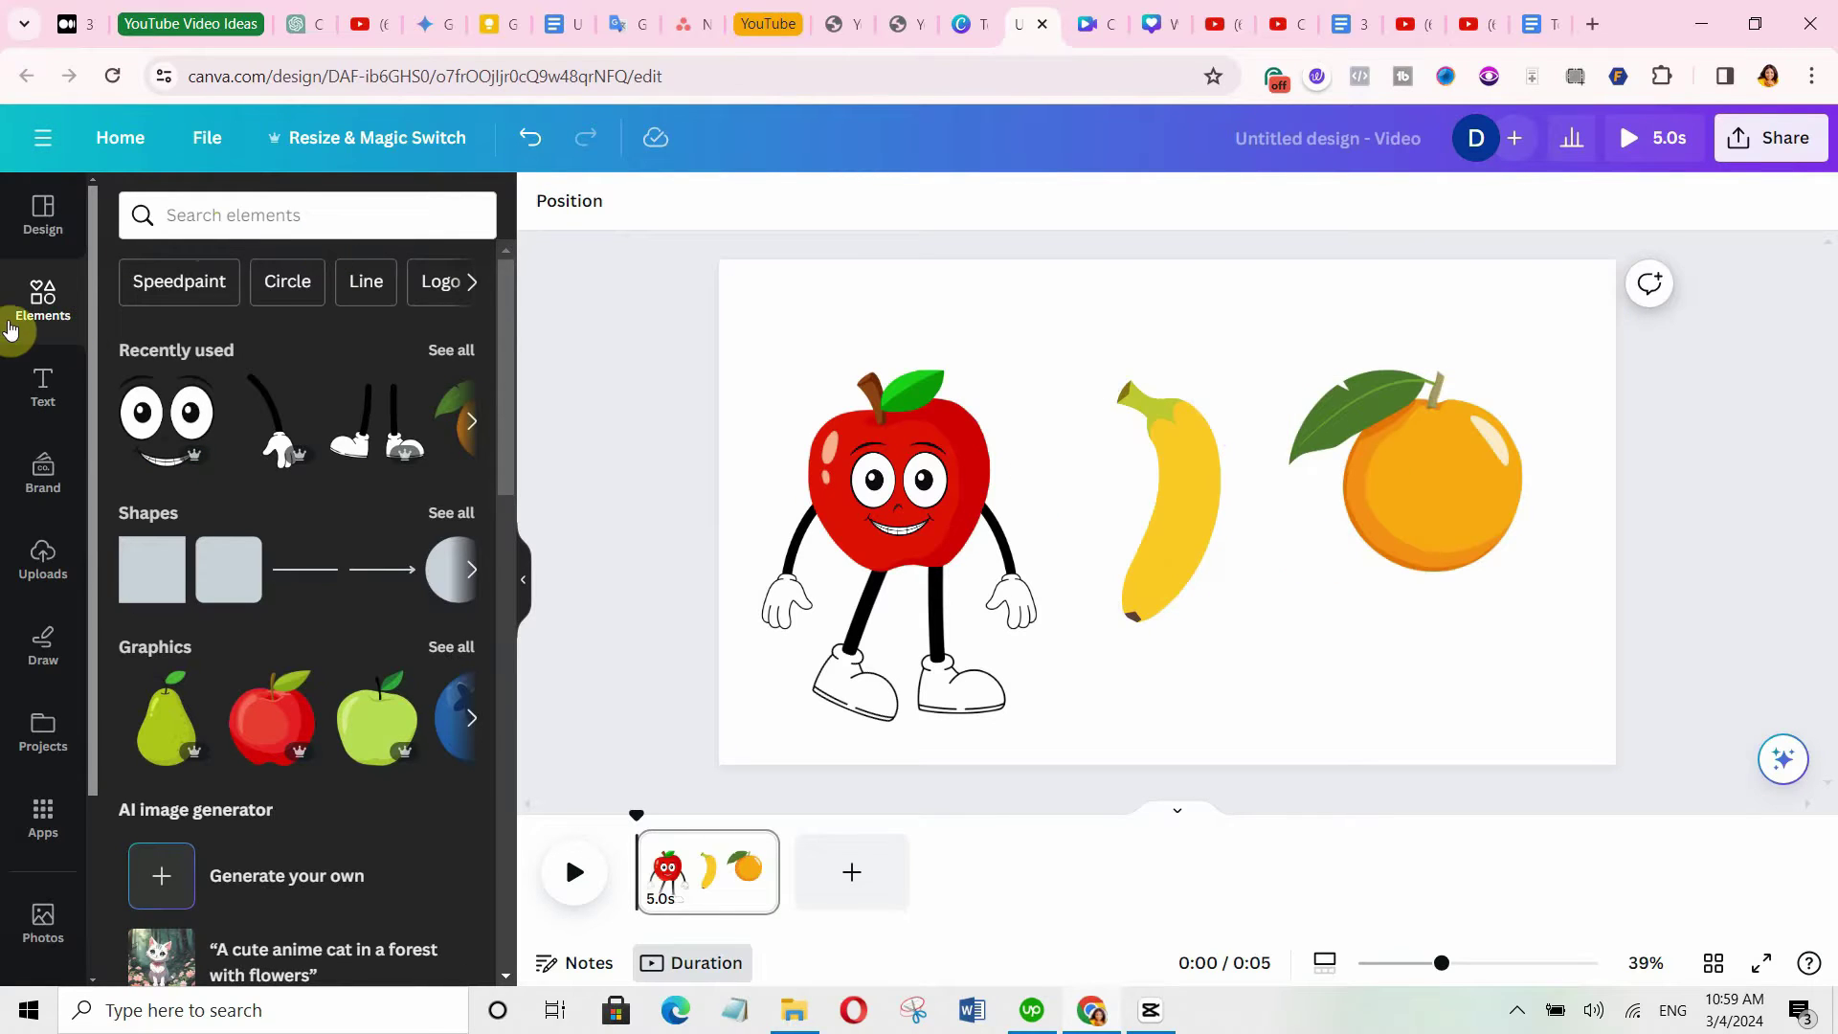
# Search the graphics for "pear" and replace the banana with the plain green brown-stemmed pear, enlarged between the apple and the orange.
pyautogui.click(186, 216)
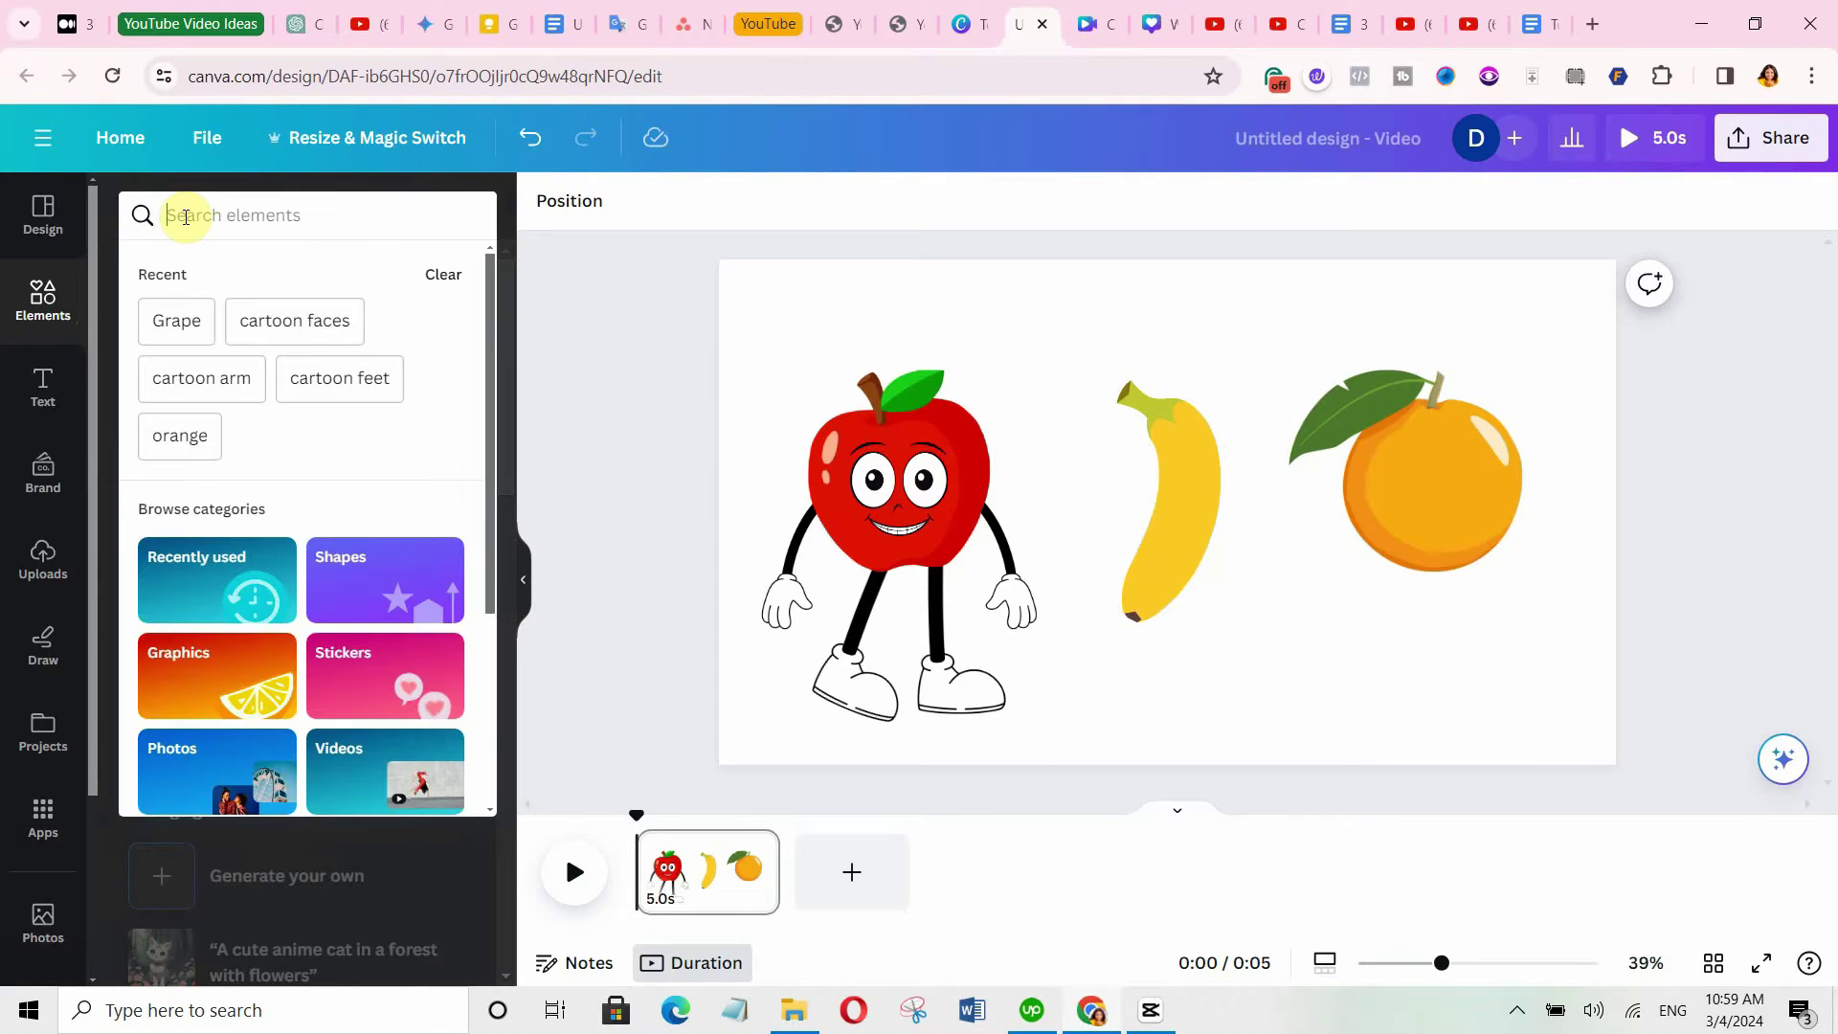
pyautogui.write('pear')
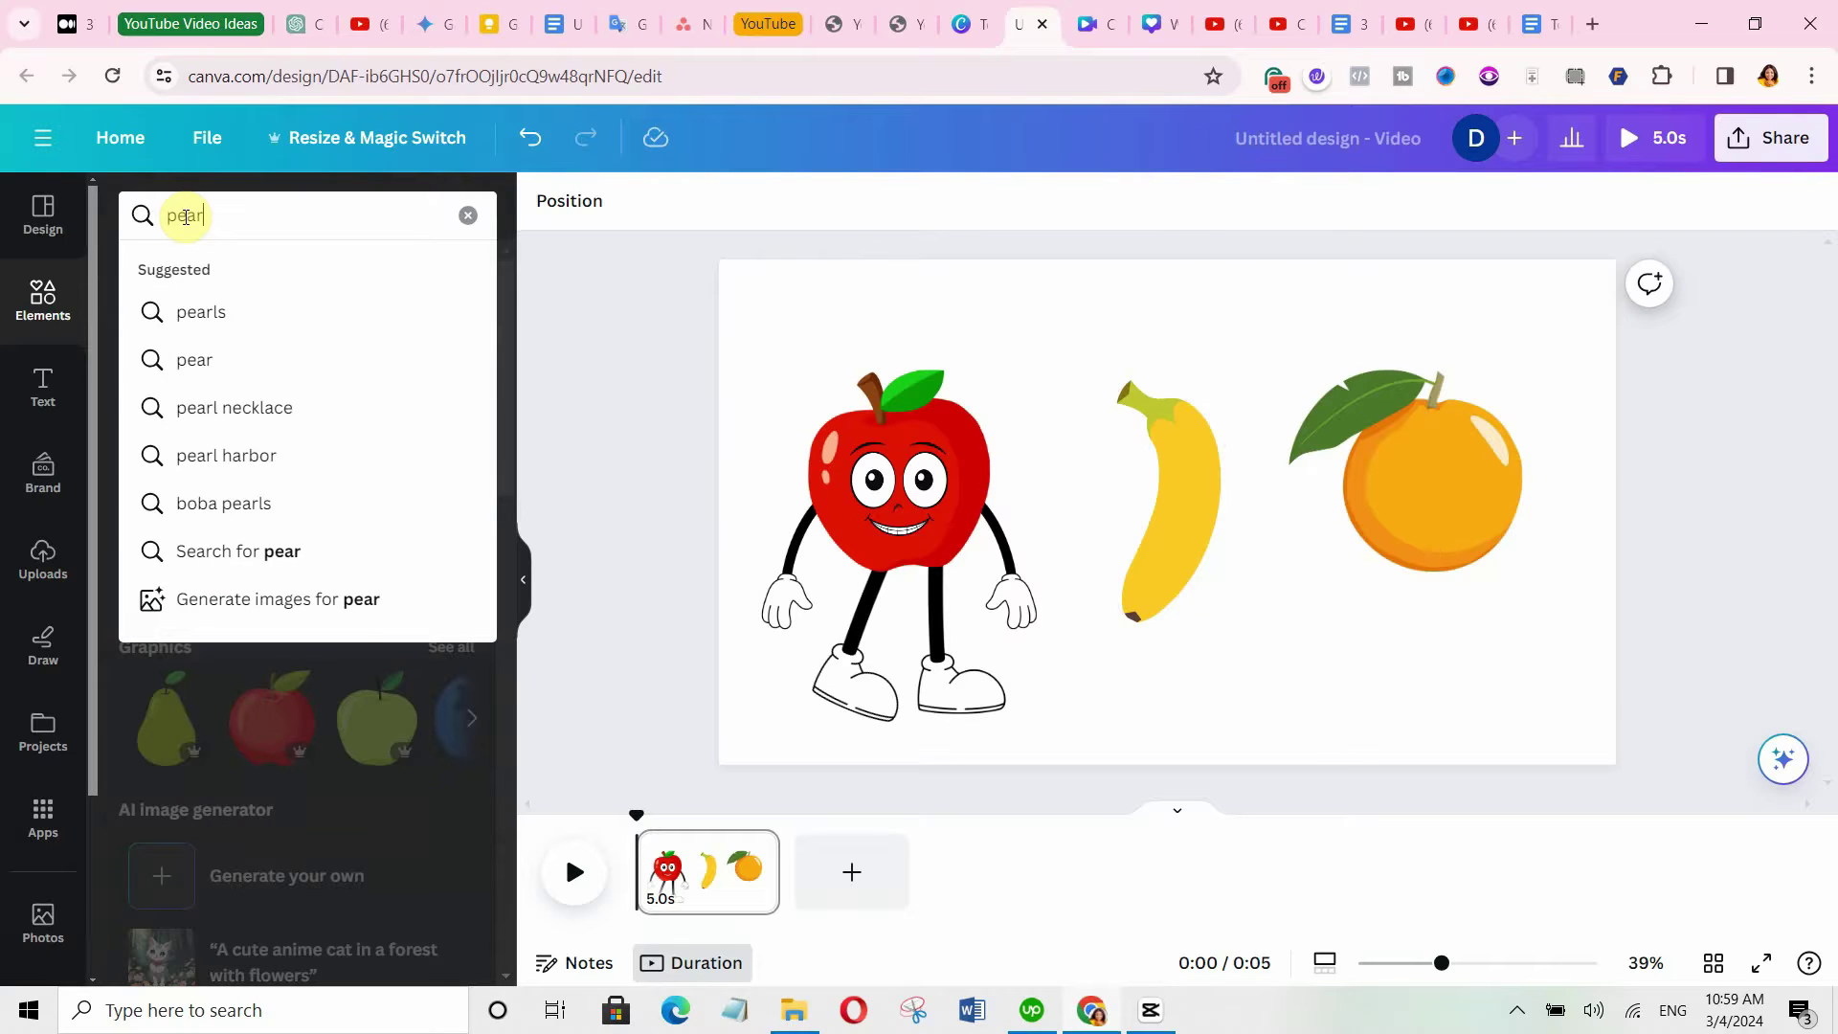
pyautogui.press('Return')
pyautogui.click(451, 407)
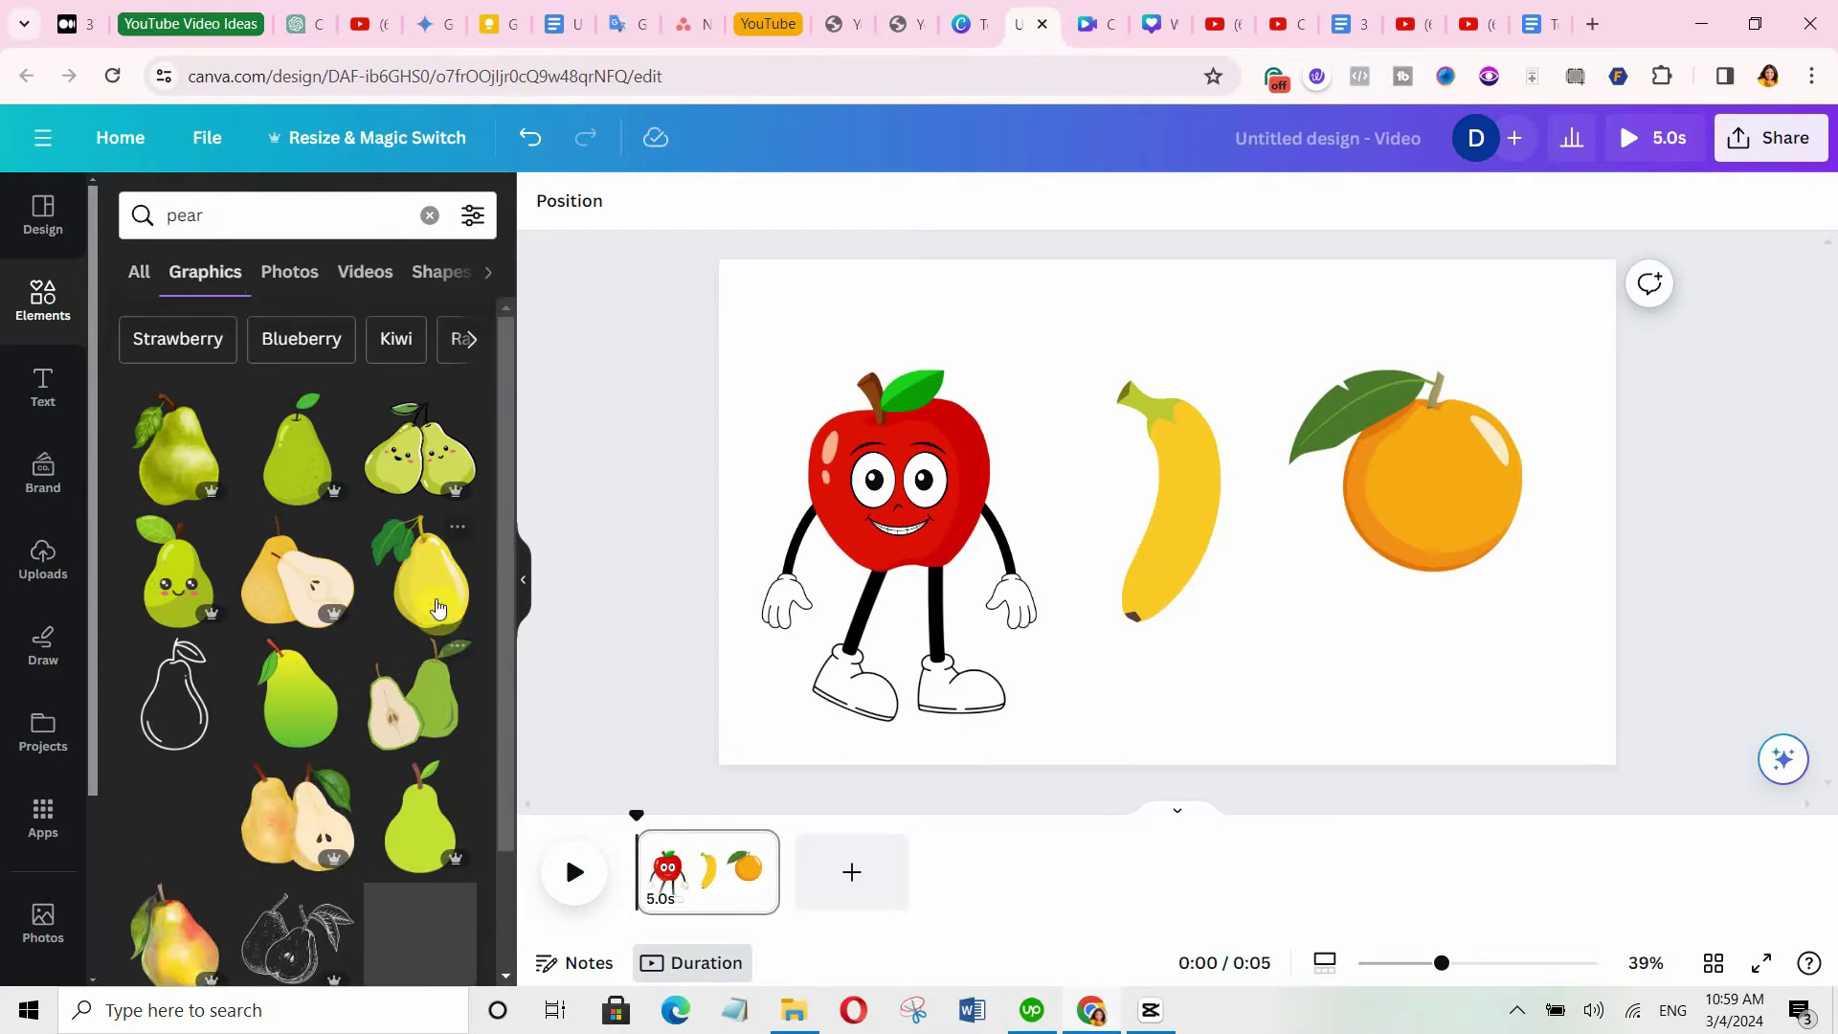
pyautogui.moveTo(504, 475); pyautogui.dragTo(511, 579)
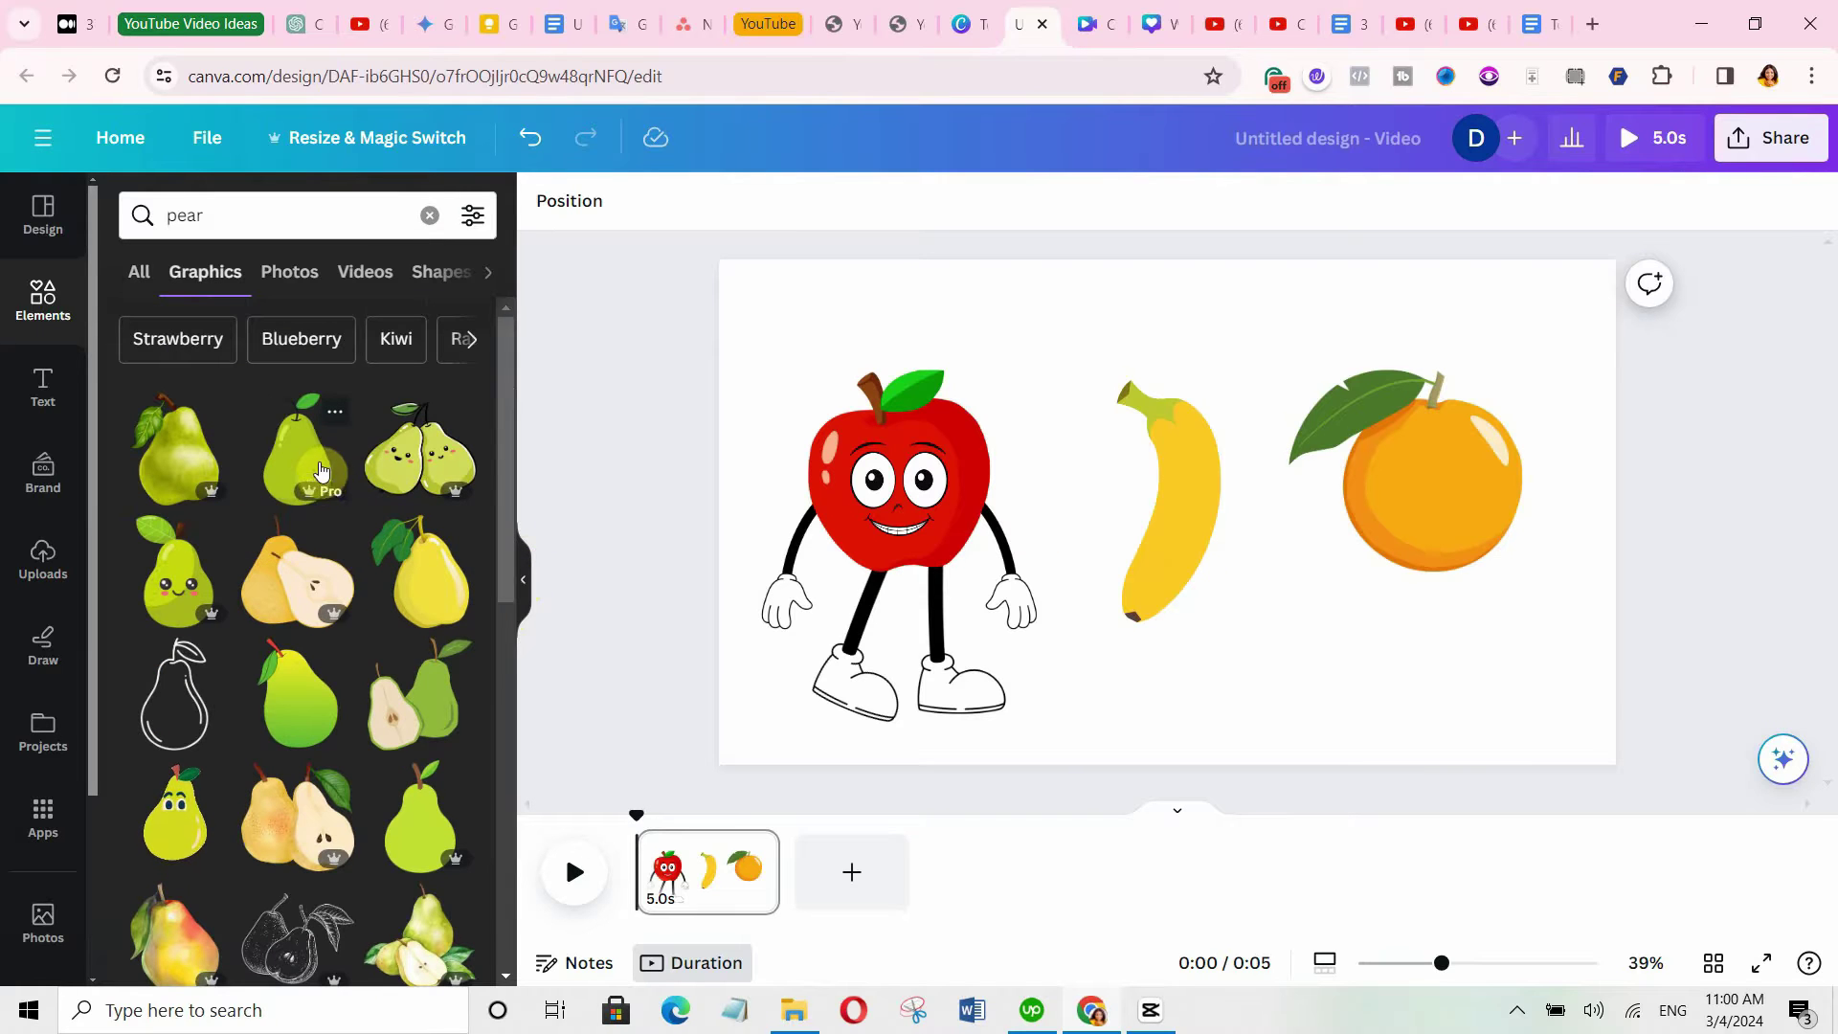
pyautogui.click(301, 465)
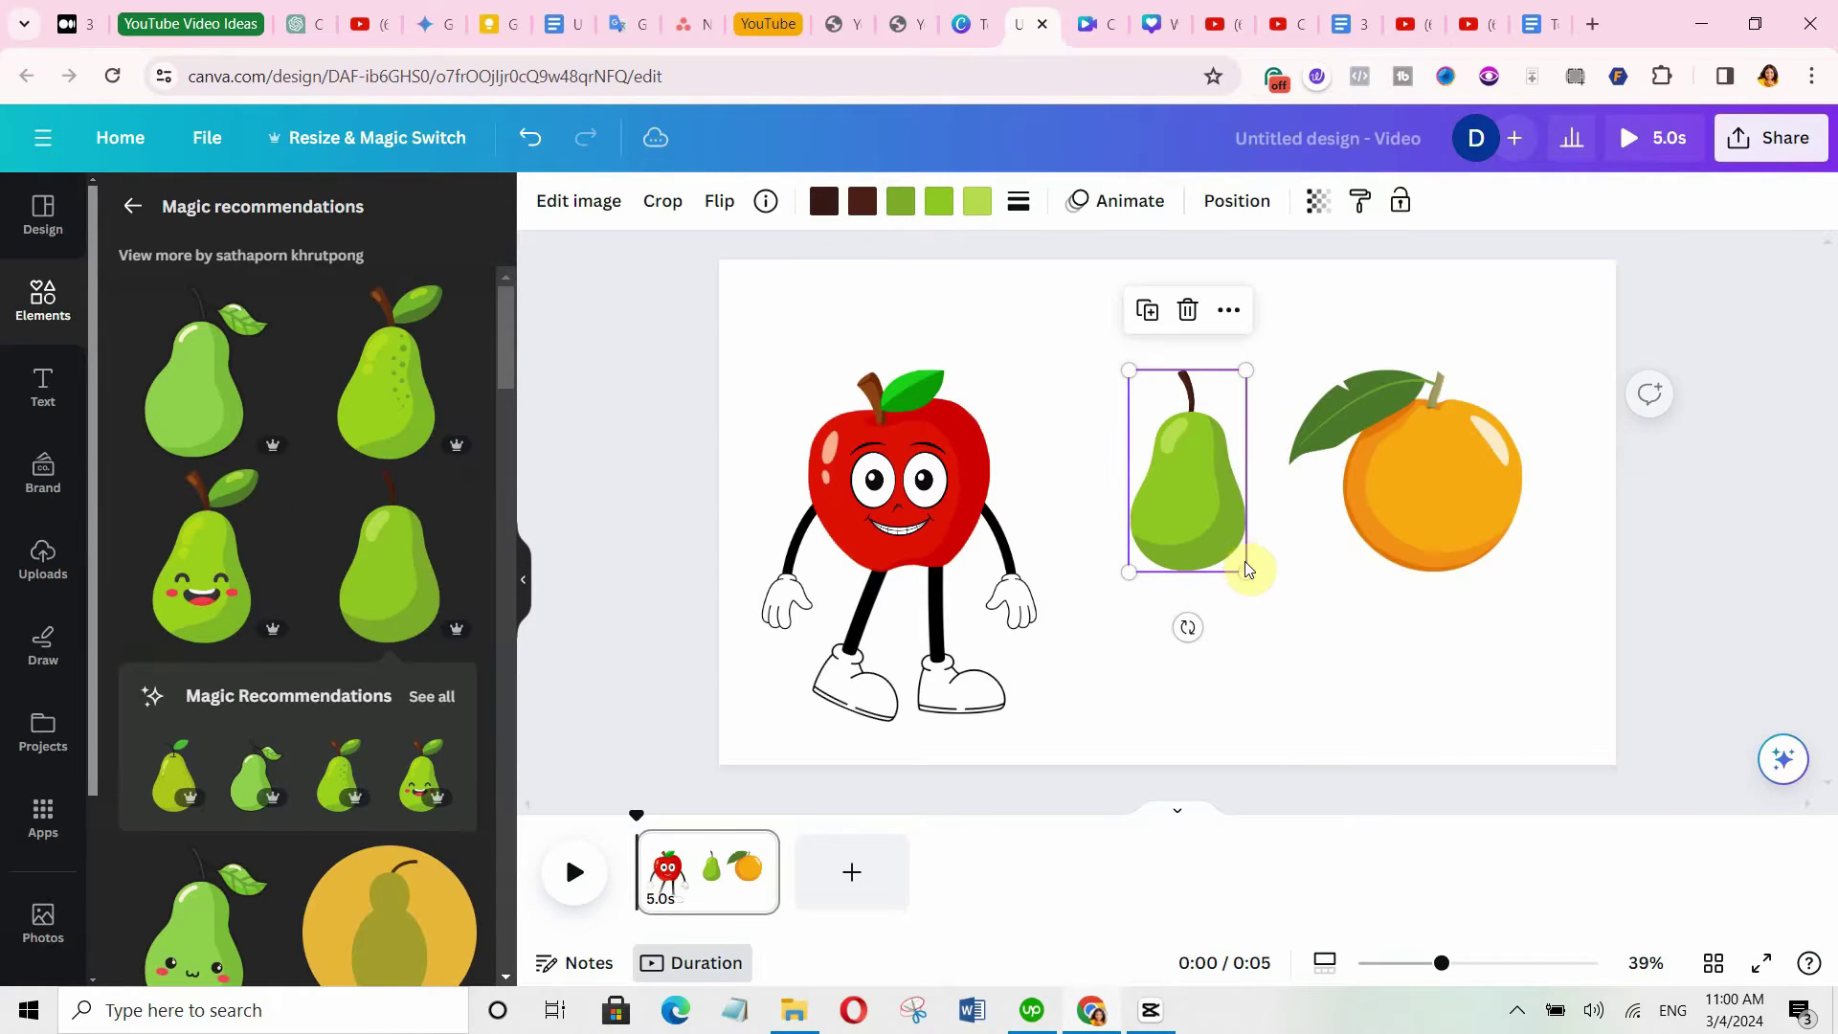
pyautogui.moveTo(1250, 572); pyautogui.dragTo(1215, 552)
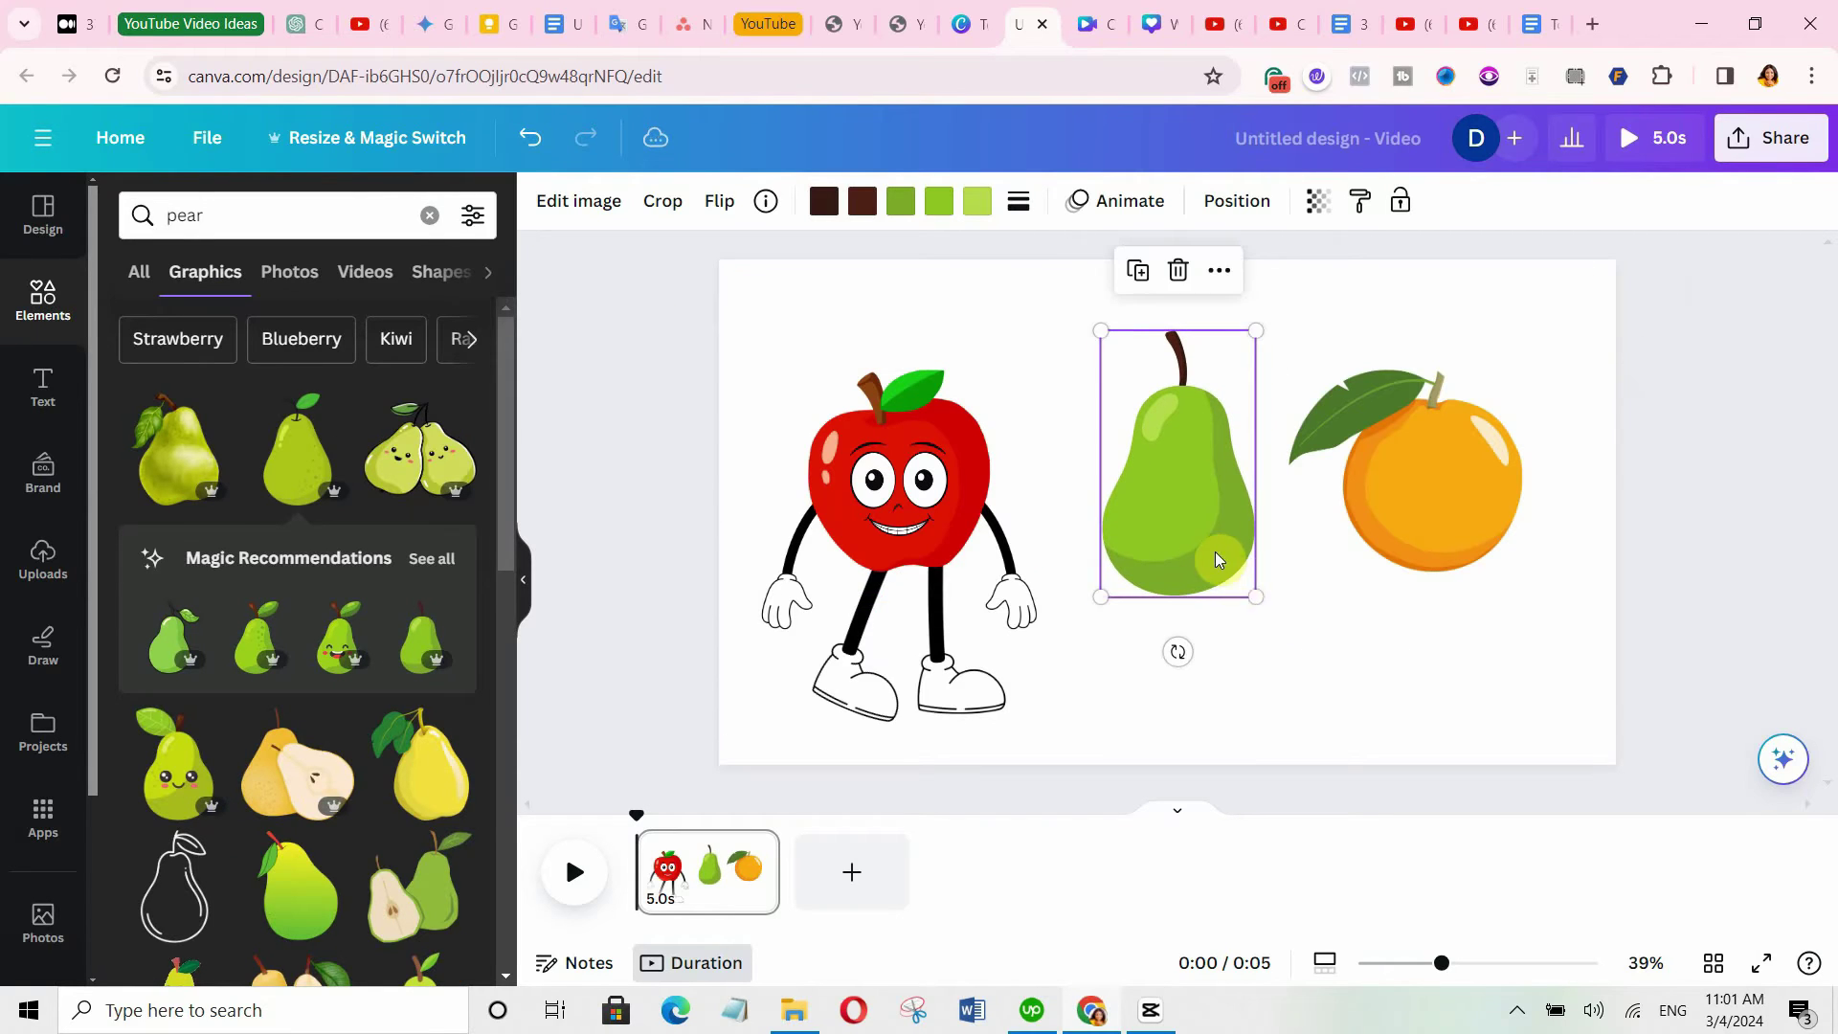
pyautogui.click(1350, 676)
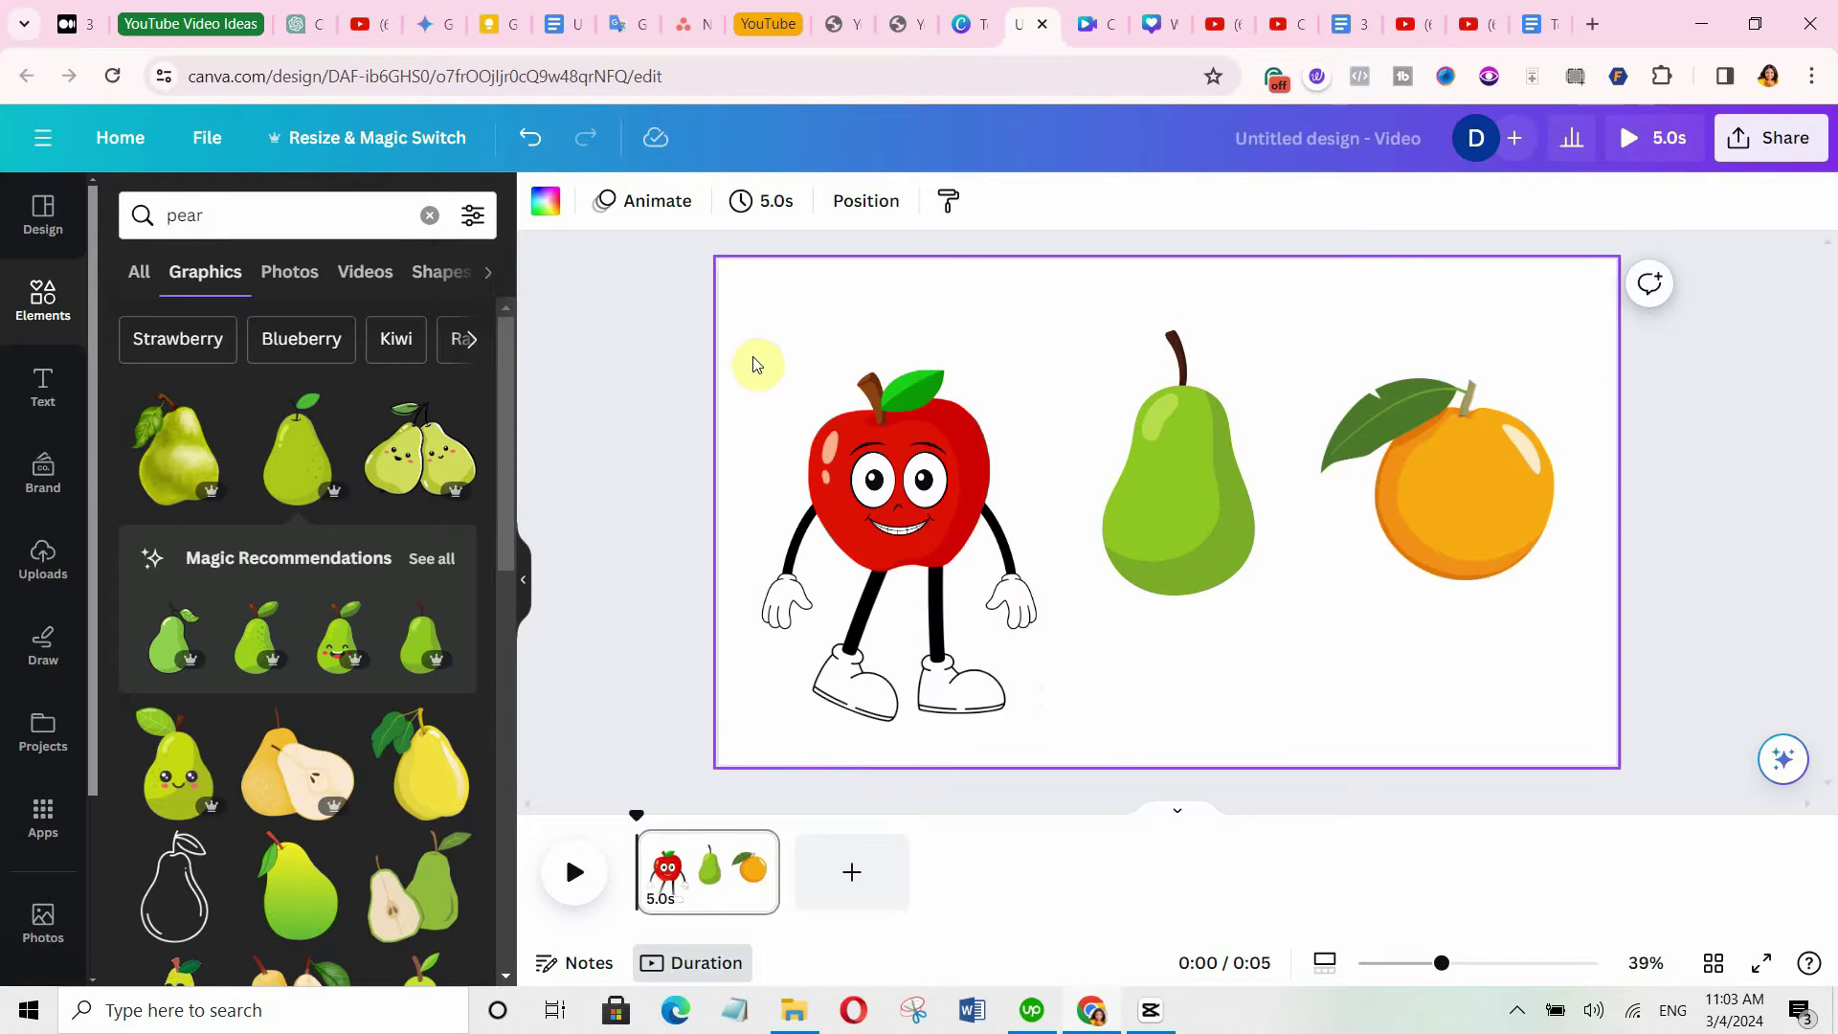
# Duplicate the whole apple character onto the pear and delete the copied apple body, keeping the face, arms and legs.
pyautogui.moveTo(751, 354); pyautogui.dragTo(1046, 740)
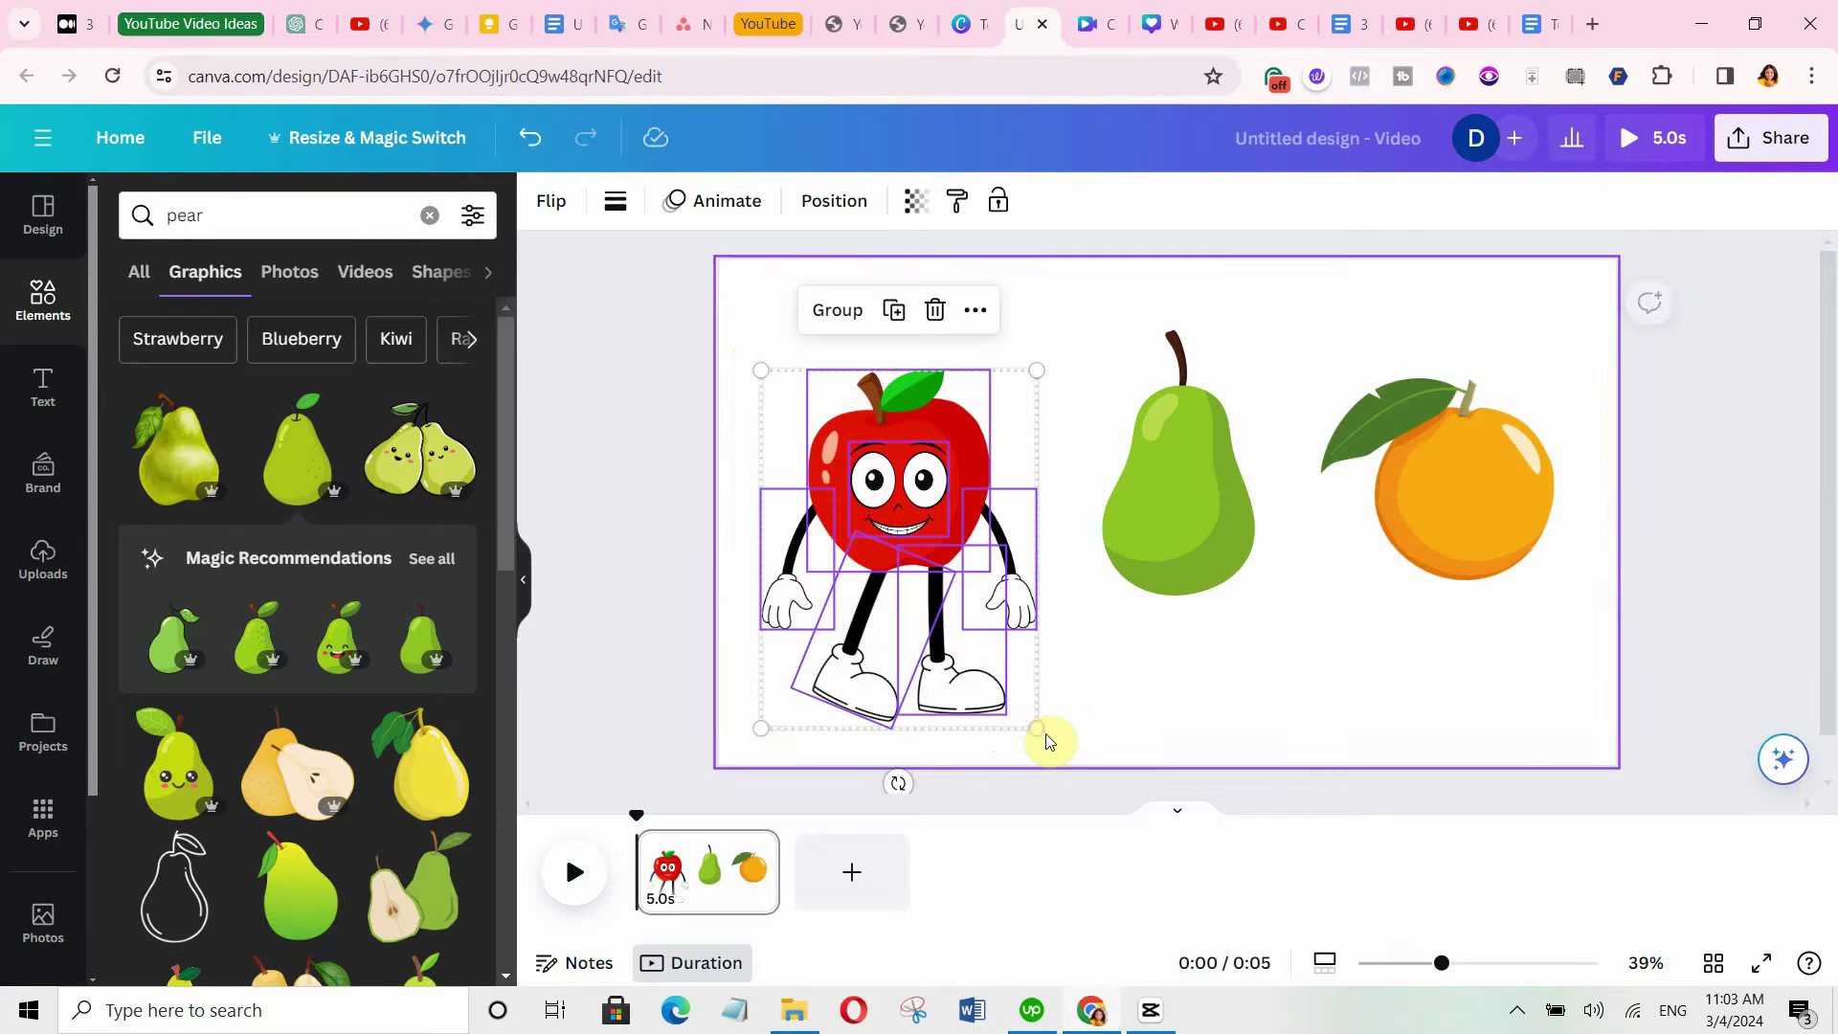
pyautogui.click(894, 310)
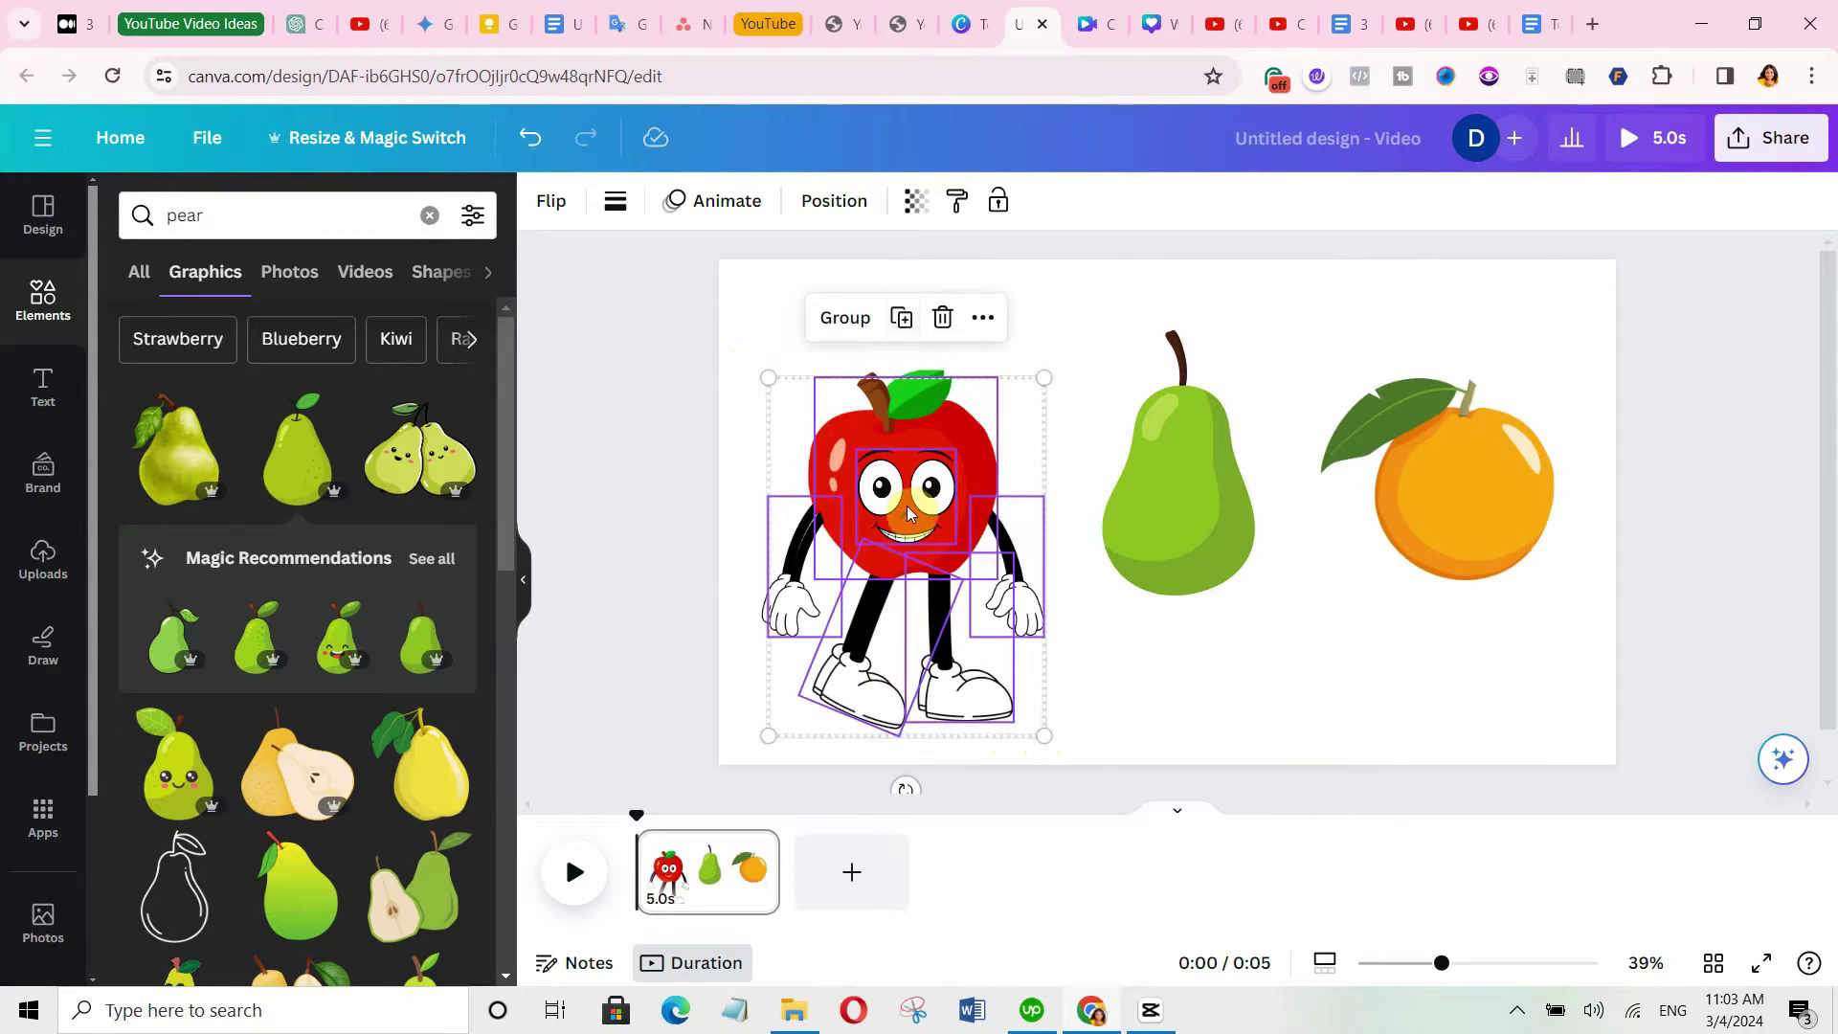
pyautogui.moveTo(916, 502); pyautogui.dragTo(1188, 496)
pyautogui.click(1237, 450)
pyautogui.click(1238, 446)
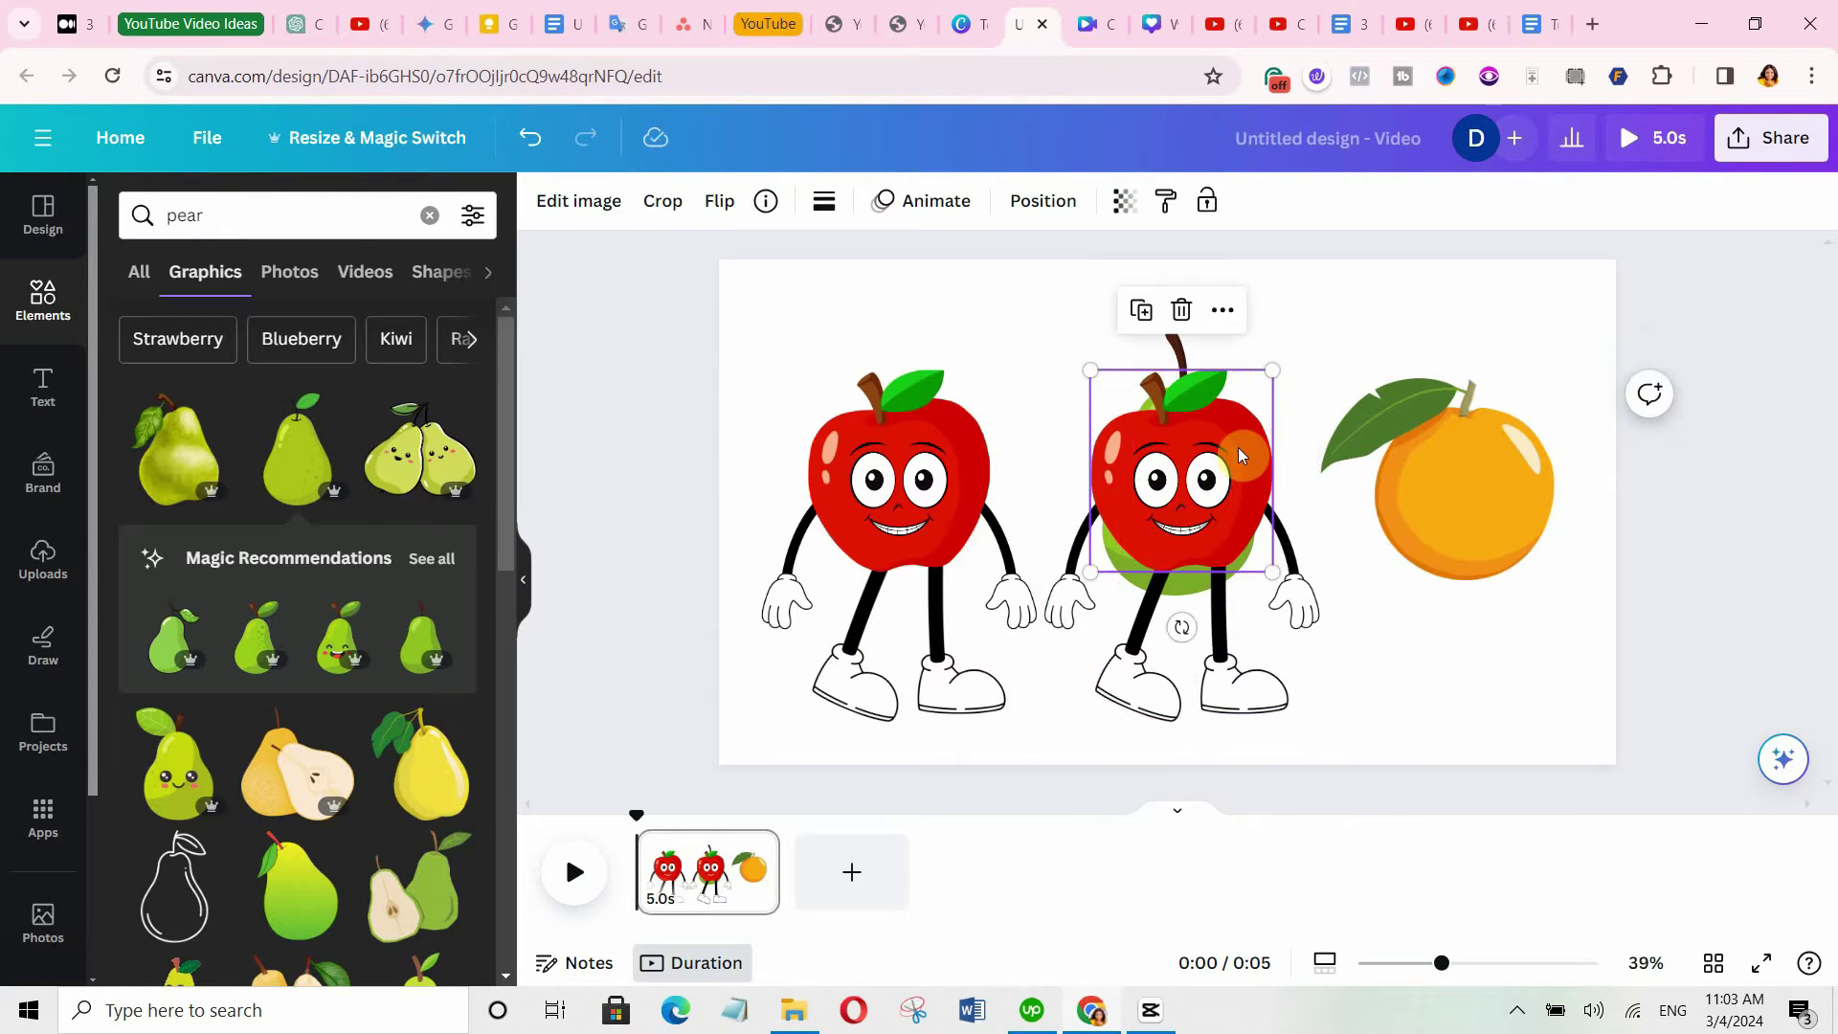
pyautogui.click(1180, 308)
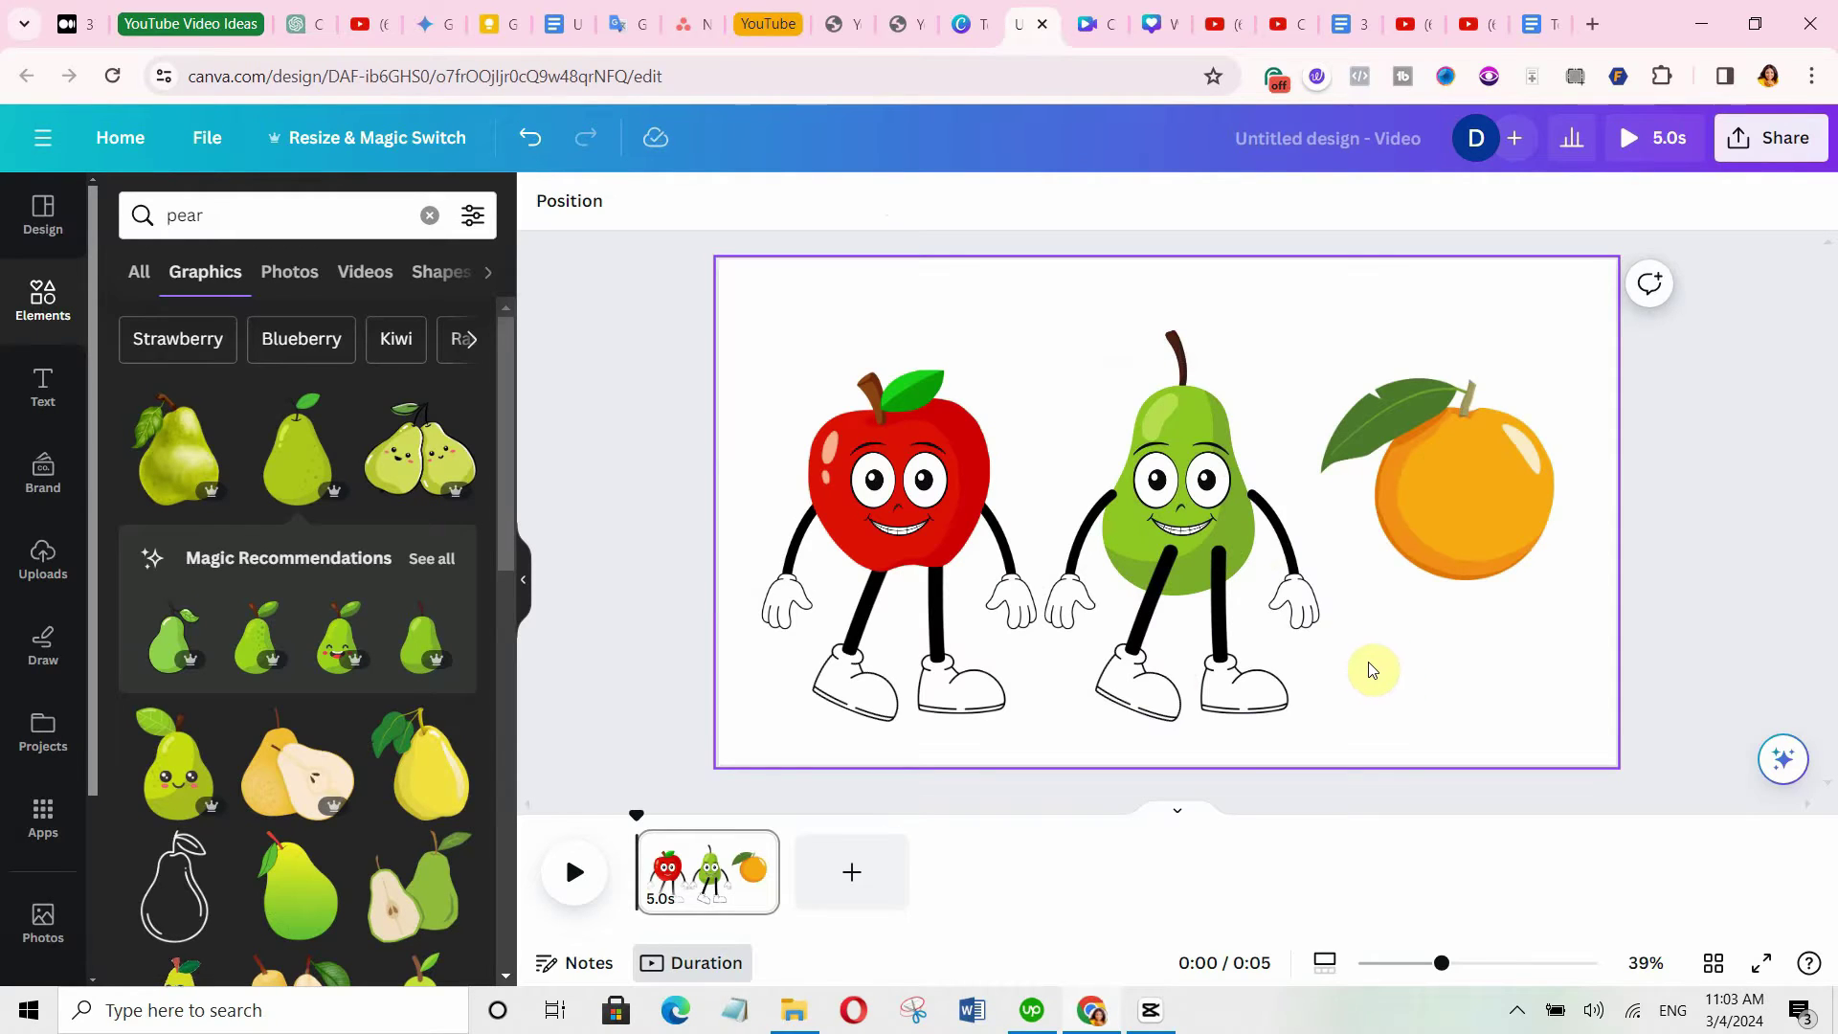
# Move both of the pear's arms inward so they meet the sides of its body.
pyautogui.click(1078, 596)
pyautogui.click(1307, 598)
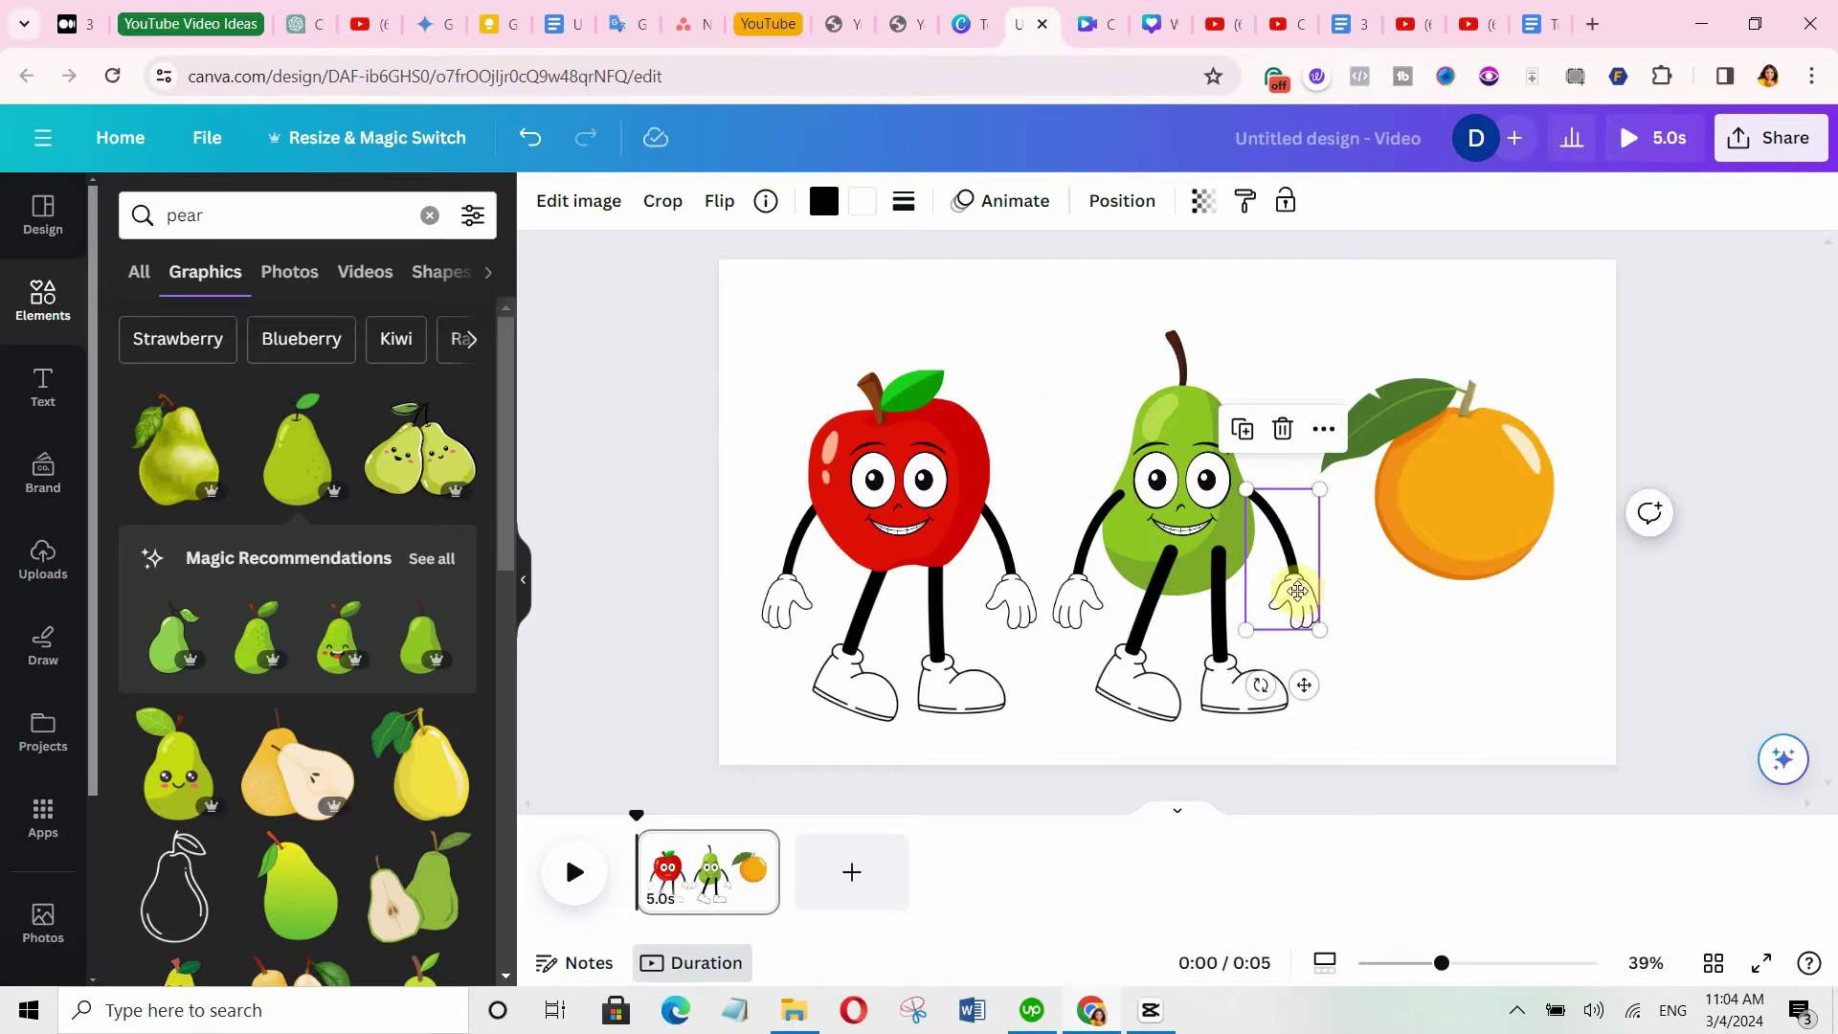
pyautogui.moveTo(1308, 599); pyautogui.dragTo(1295, 591)
pyautogui.moveTo(1296, 589); pyautogui.dragTo(1293, 594)
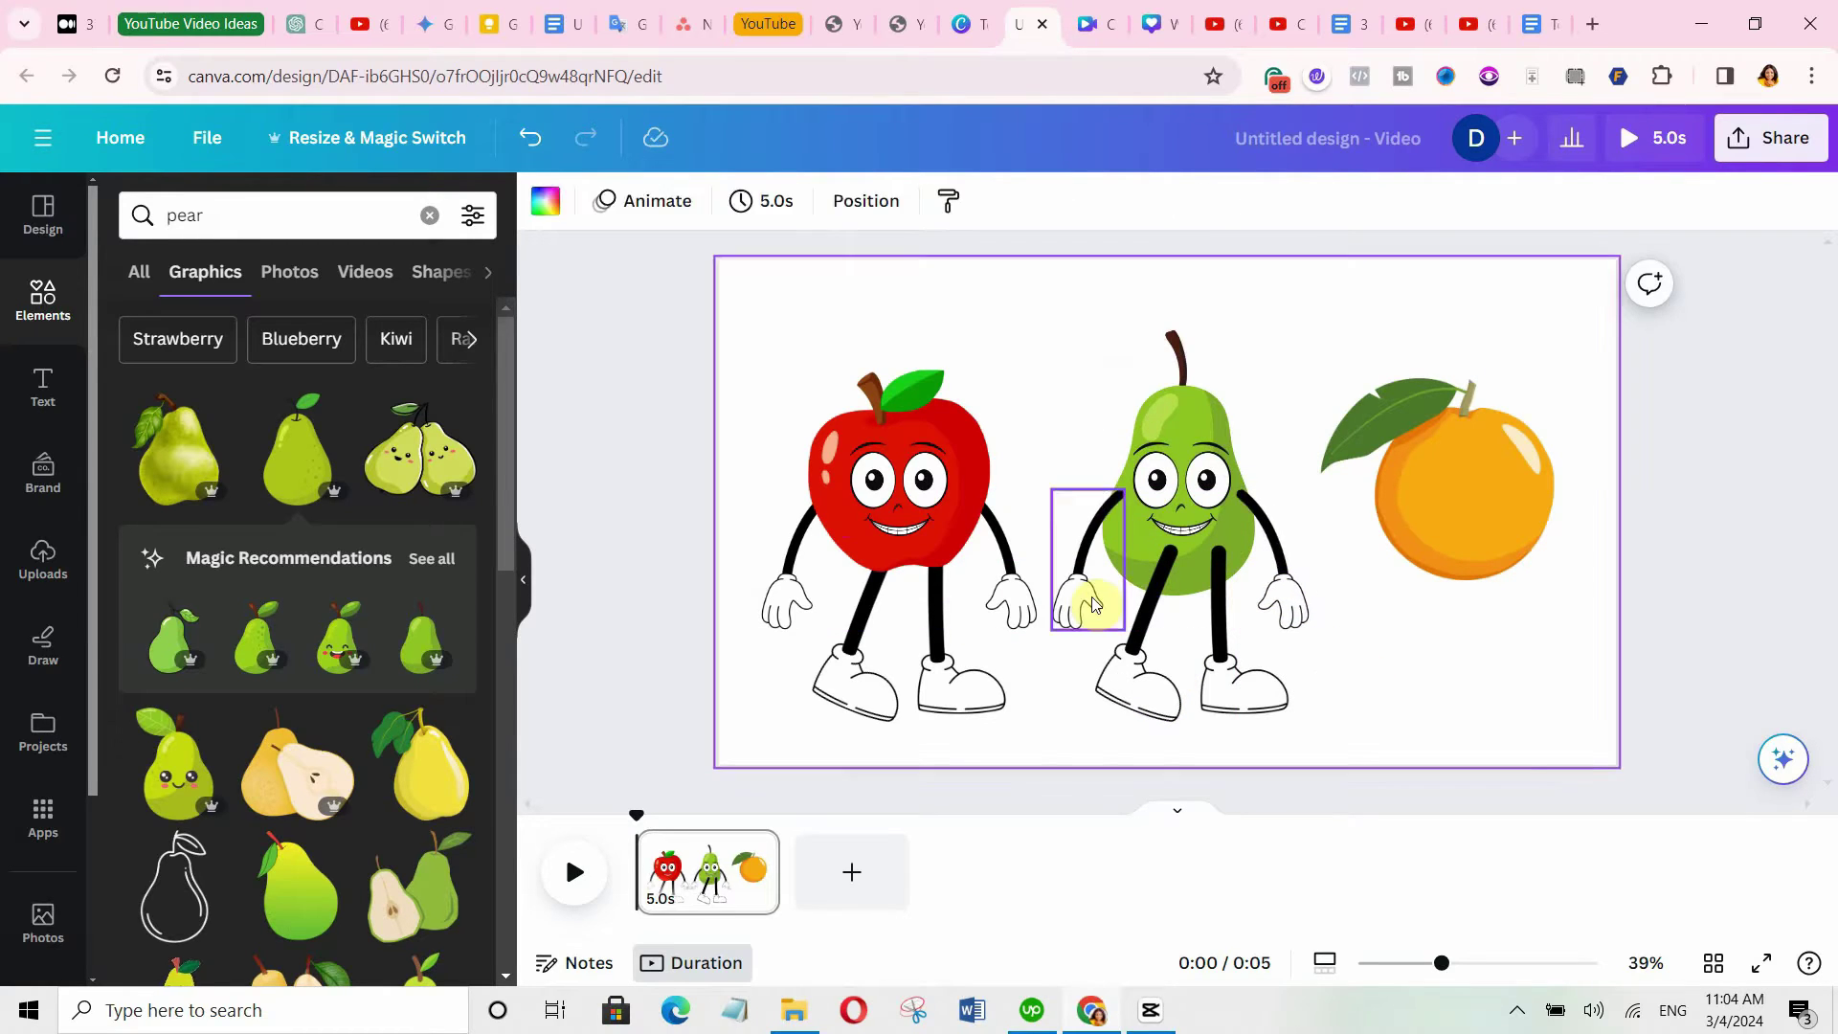
# Send the pear's arms and legs backward behind its body, raise the body slightly and center the face on it.
pyautogui.click(1088, 595)
pyautogui.keyDown('shift'); pyautogui.click(1209, 652); pyautogui.keyUp('shift')
pyautogui.keyDown('shift'); pyautogui.click(1221, 631); pyautogui.keyUp('shift')
pyautogui.keyDown('shift'); pyautogui.click(1283, 598); pyautogui.keyUp('shift')
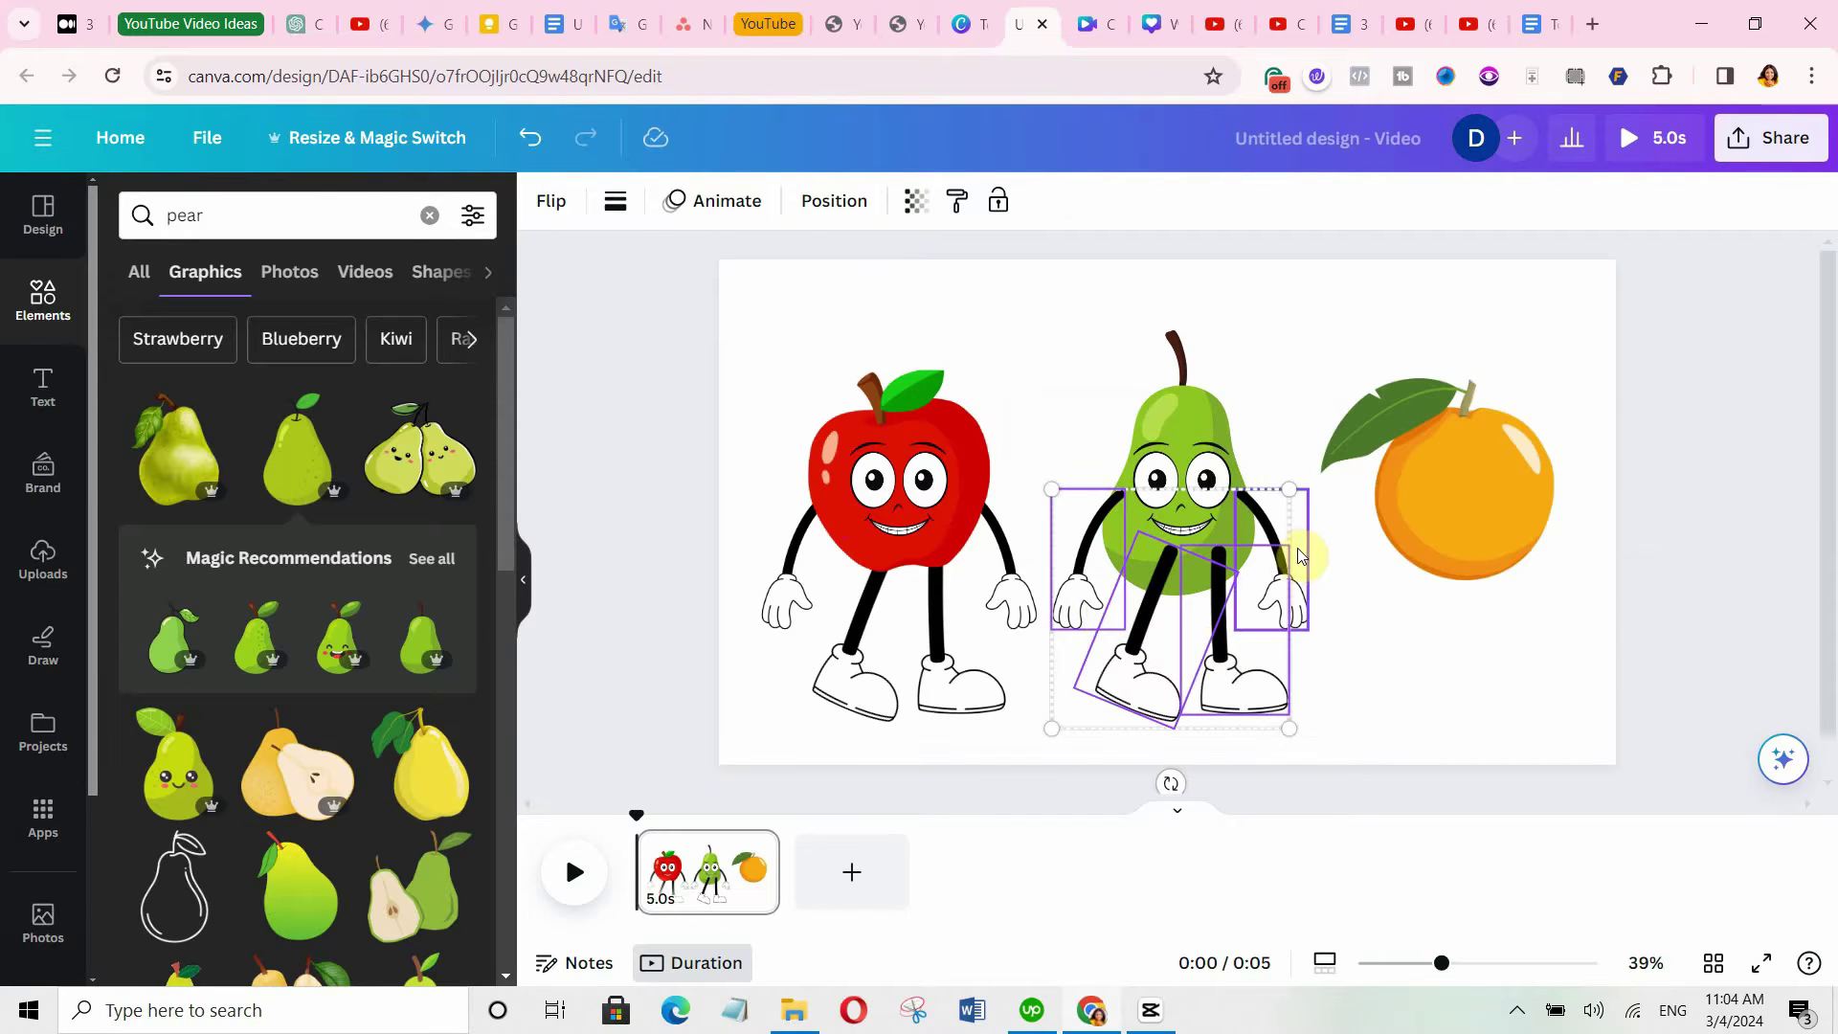
pyautogui.click(818, 206)
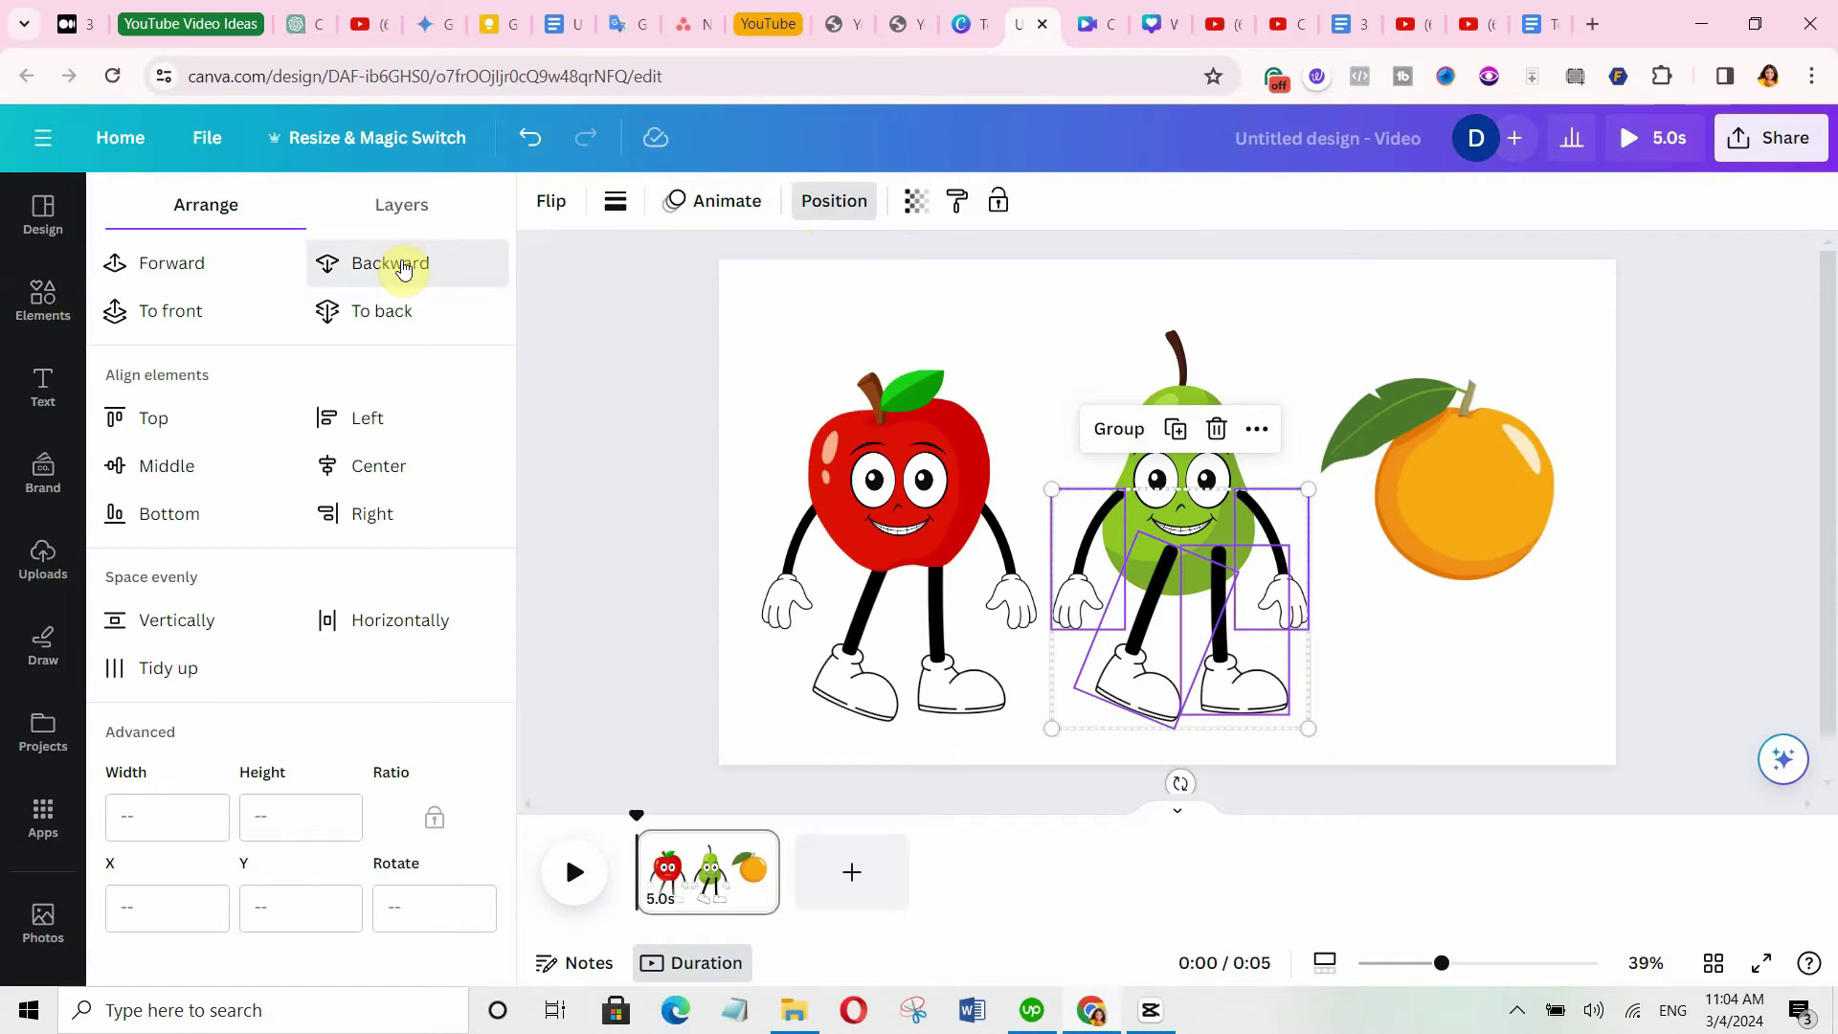
pyautogui.click(403, 266)
pyautogui.click(1184, 498)
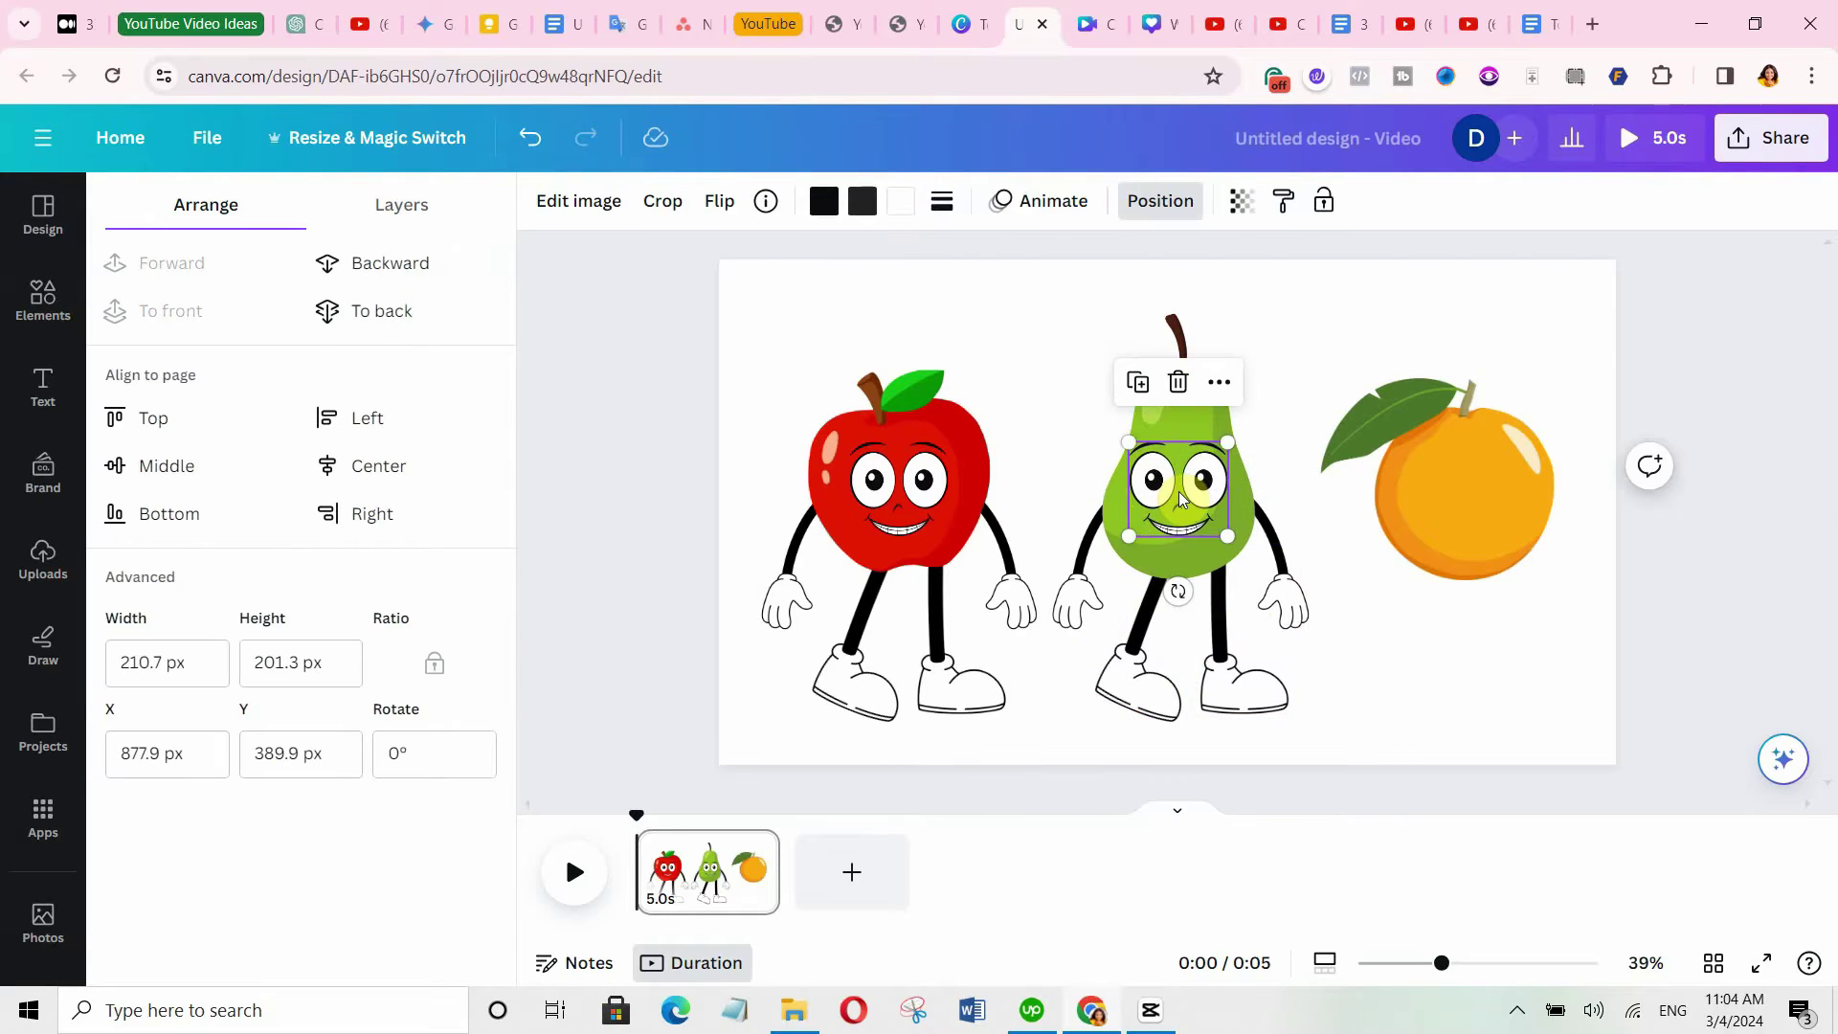
pyautogui.click(1380, 622)
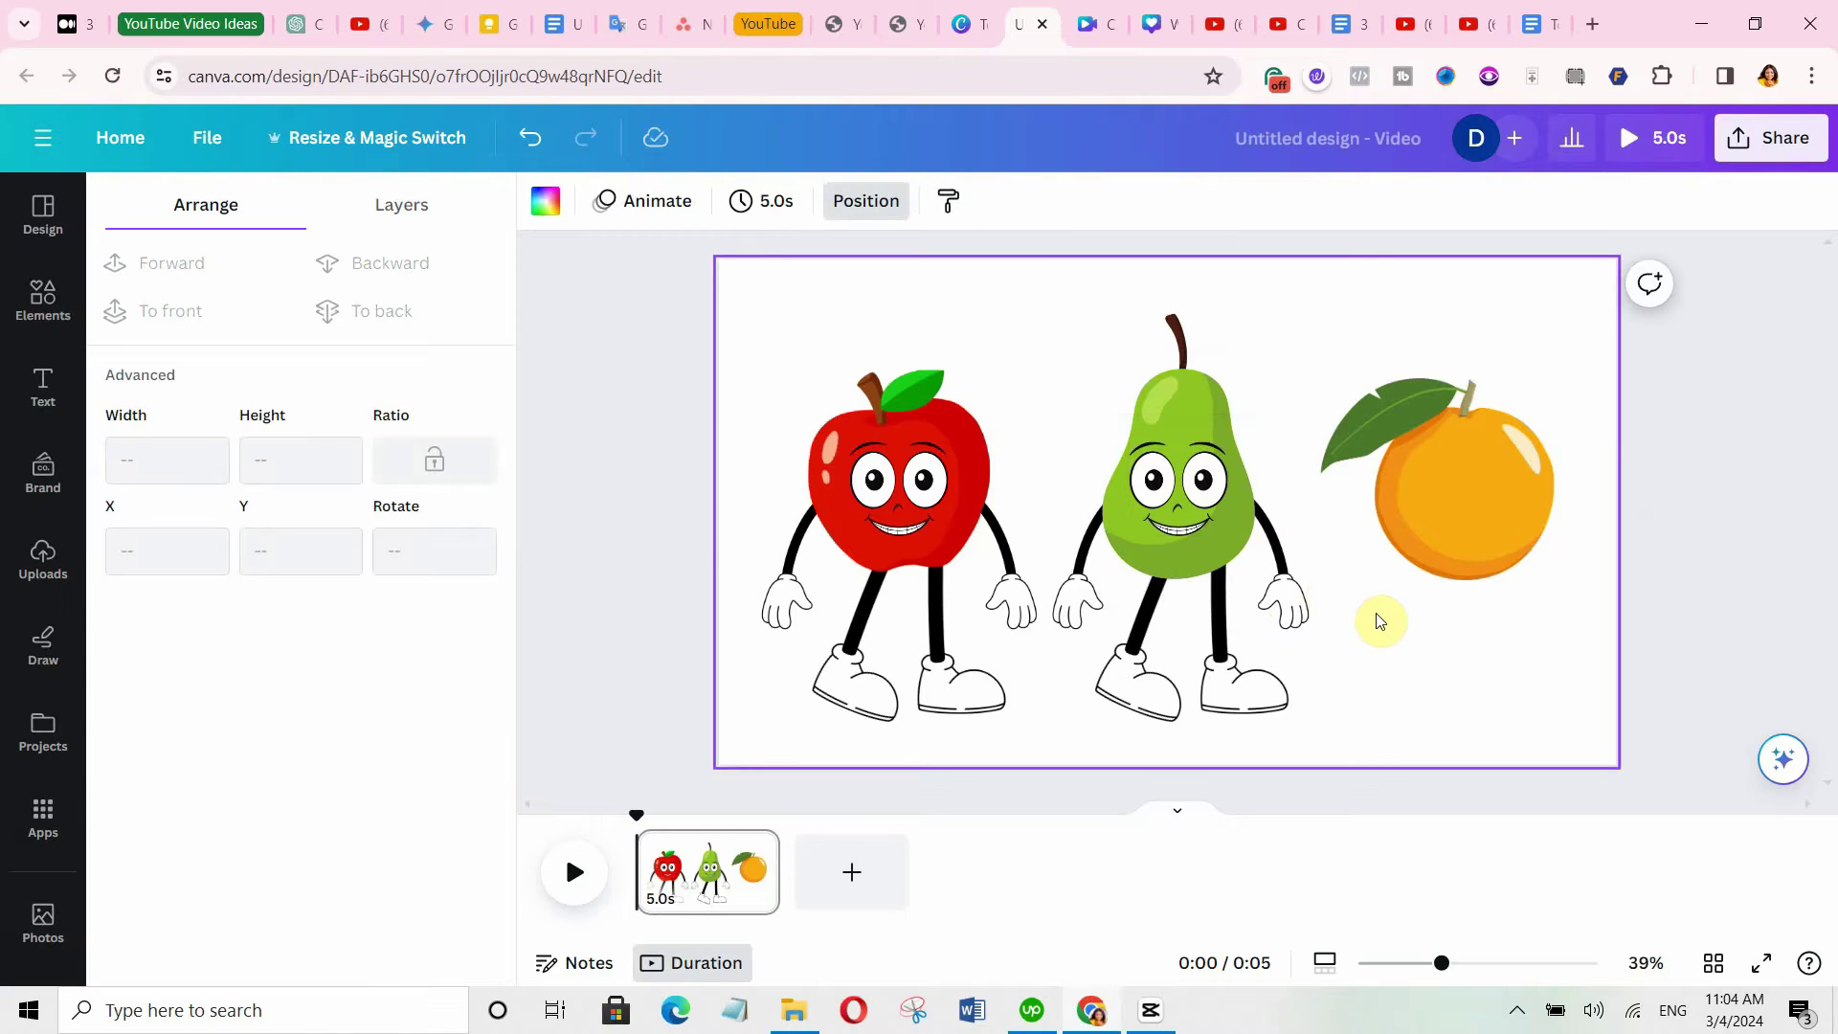
# Duplicate the whole apple character onto the orange and delete the copied apple body, keeping the face, arms and legs.
pyautogui.moveTo(766, 369); pyautogui.dragTo(996, 749)
pyautogui.hotkey('ctrl', 'd')
pyautogui.moveTo(907, 413); pyautogui.dragTo(1459, 414)
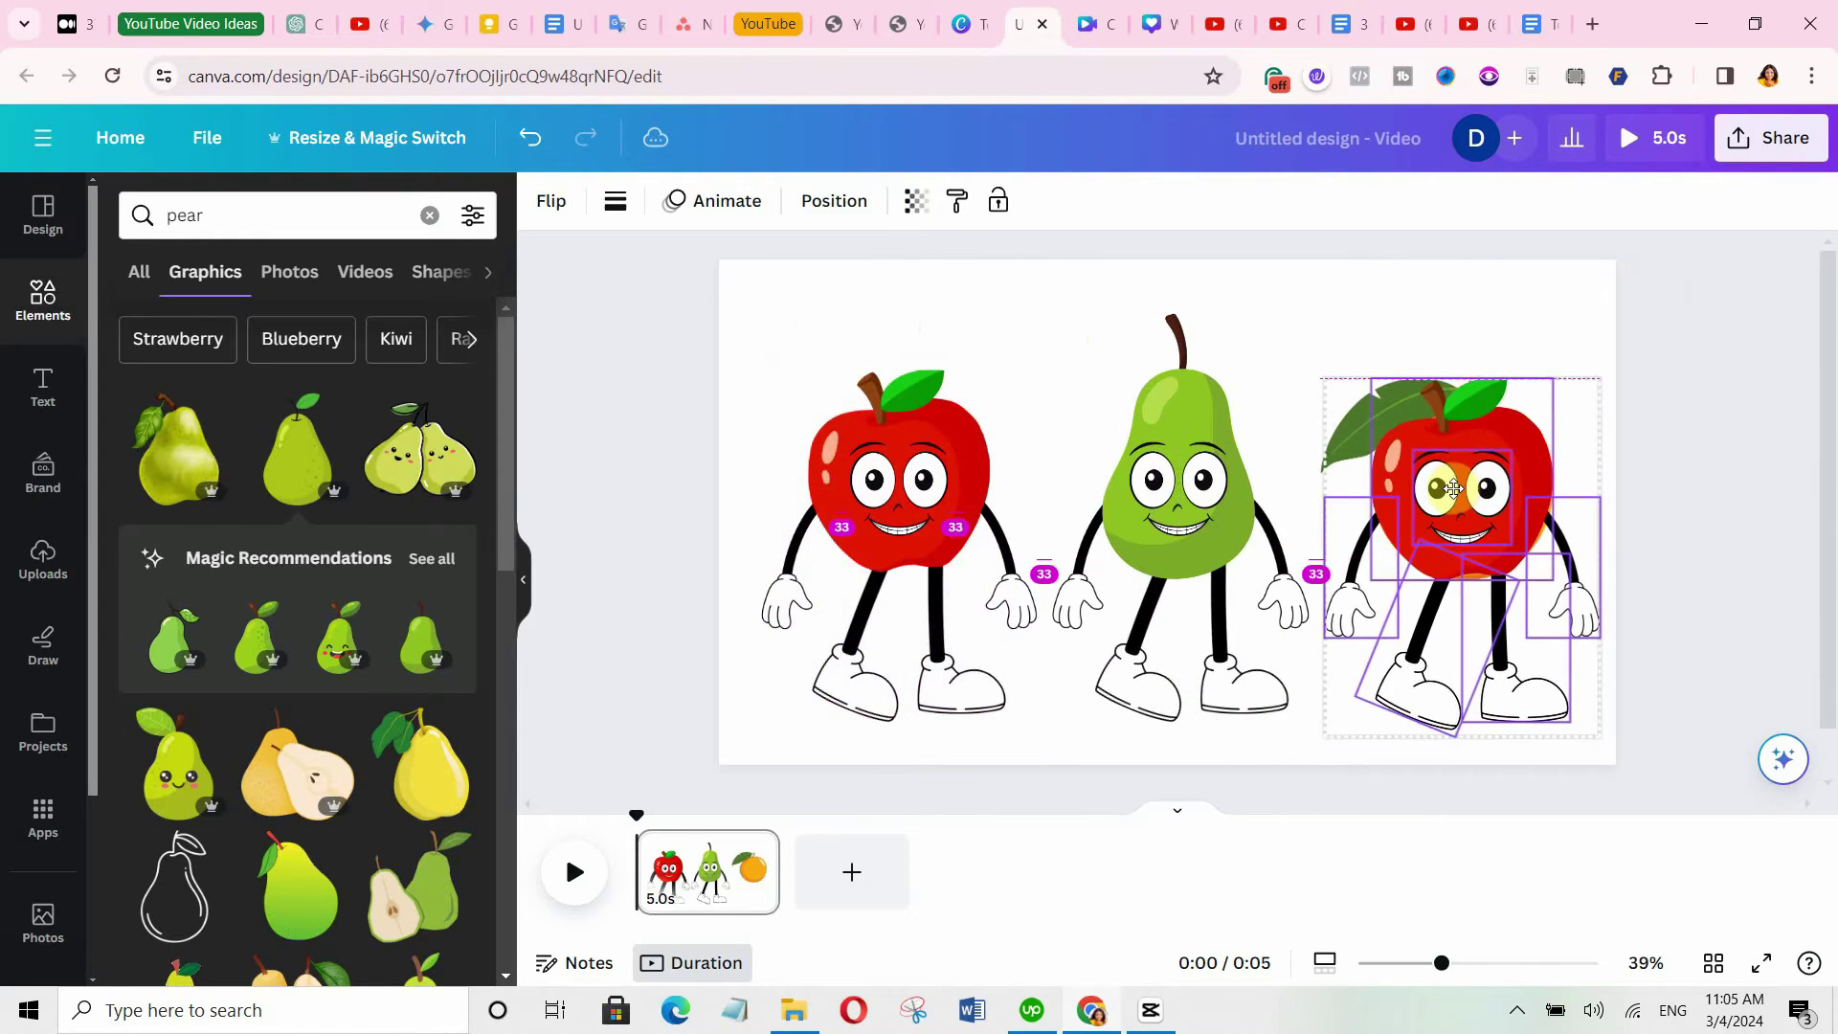
pyautogui.click(1559, 398)
# Send the orange's arms and legs backward behind its body, enlarge the body slightly and center the face on it.
pyautogui.click(1354, 513)
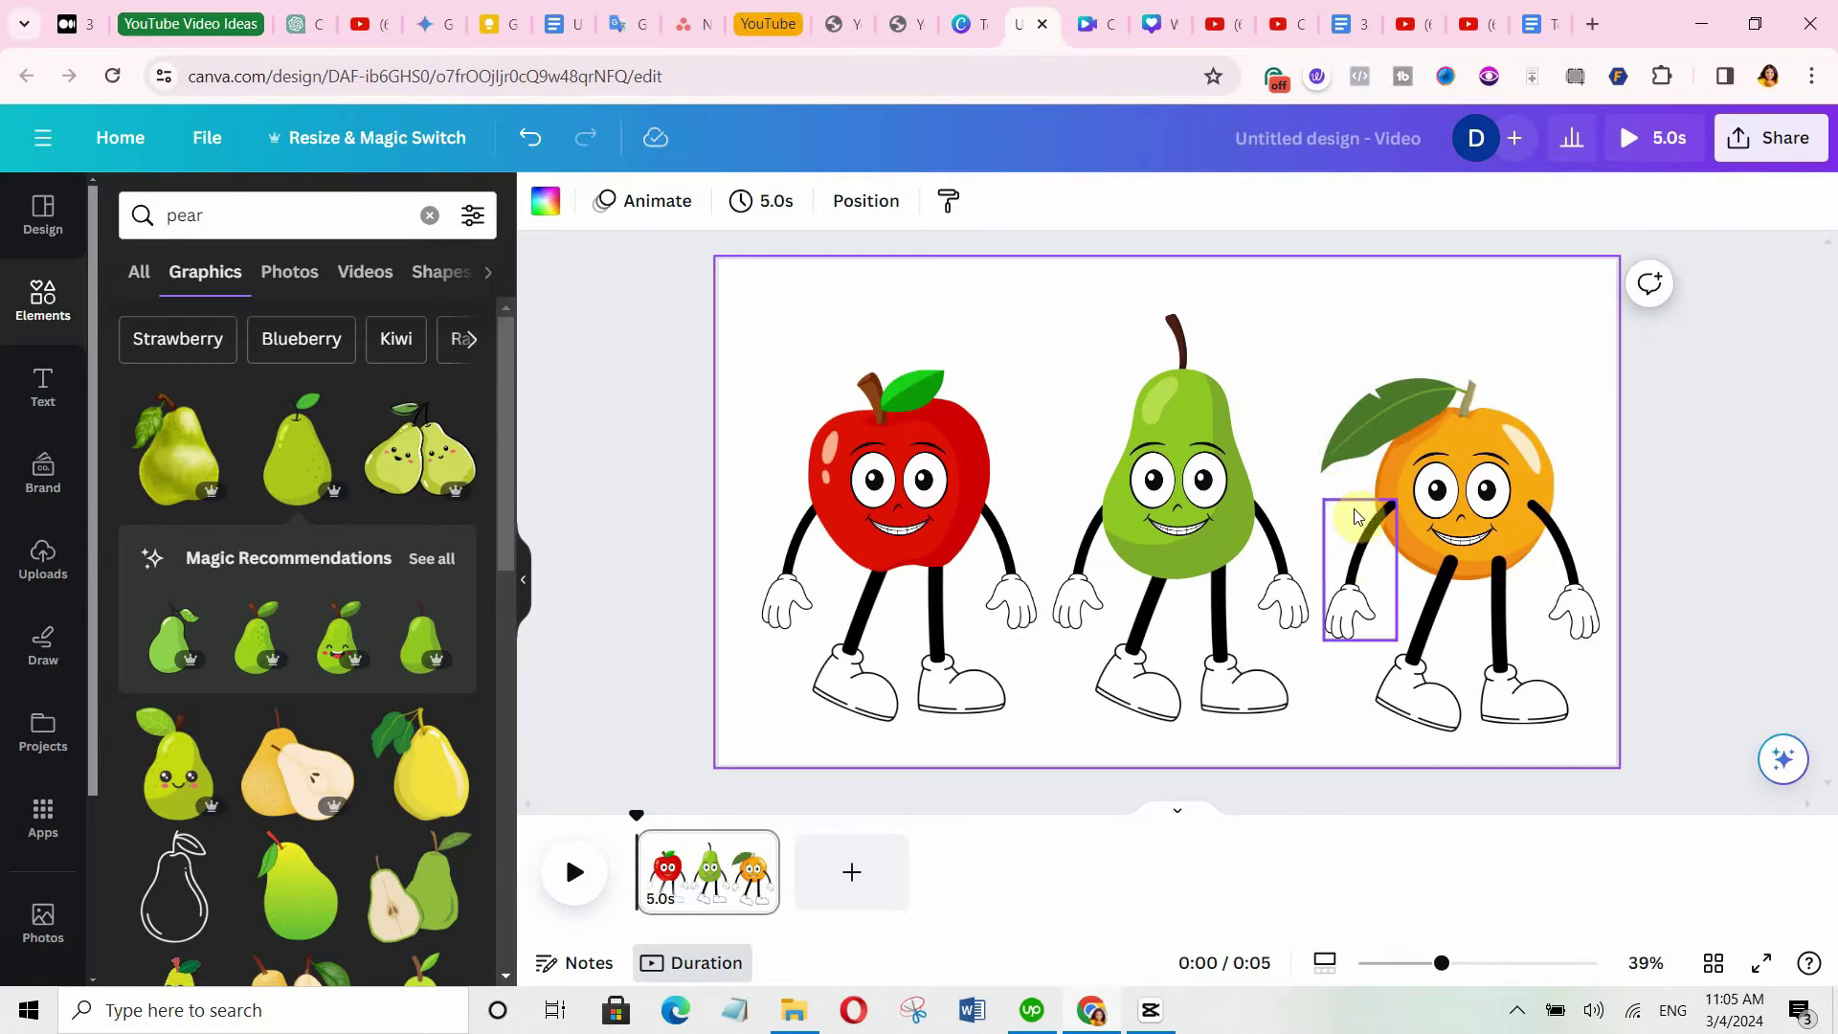
pyautogui.keyDown('shift'); pyautogui.click(1572, 579); pyautogui.keyUp('shift')
pyautogui.click(885, 200)
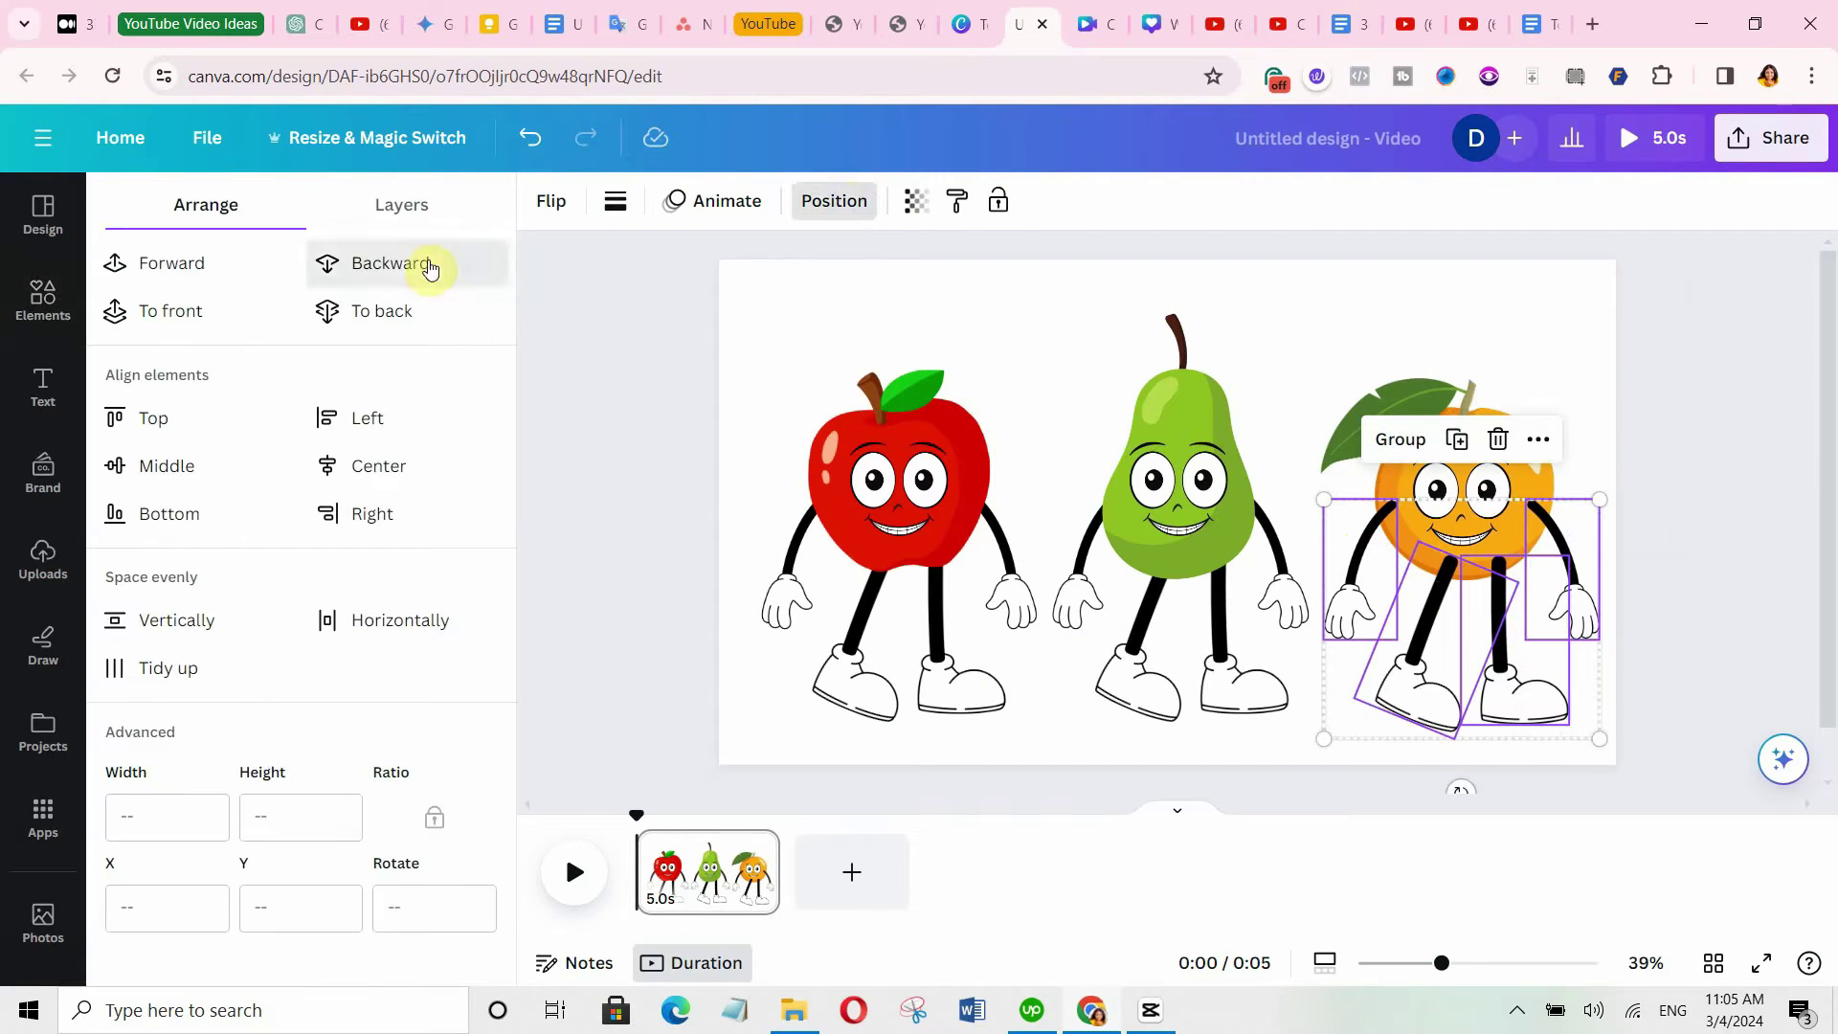
pyautogui.click(422, 268)
pyautogui.click(1643, 411)
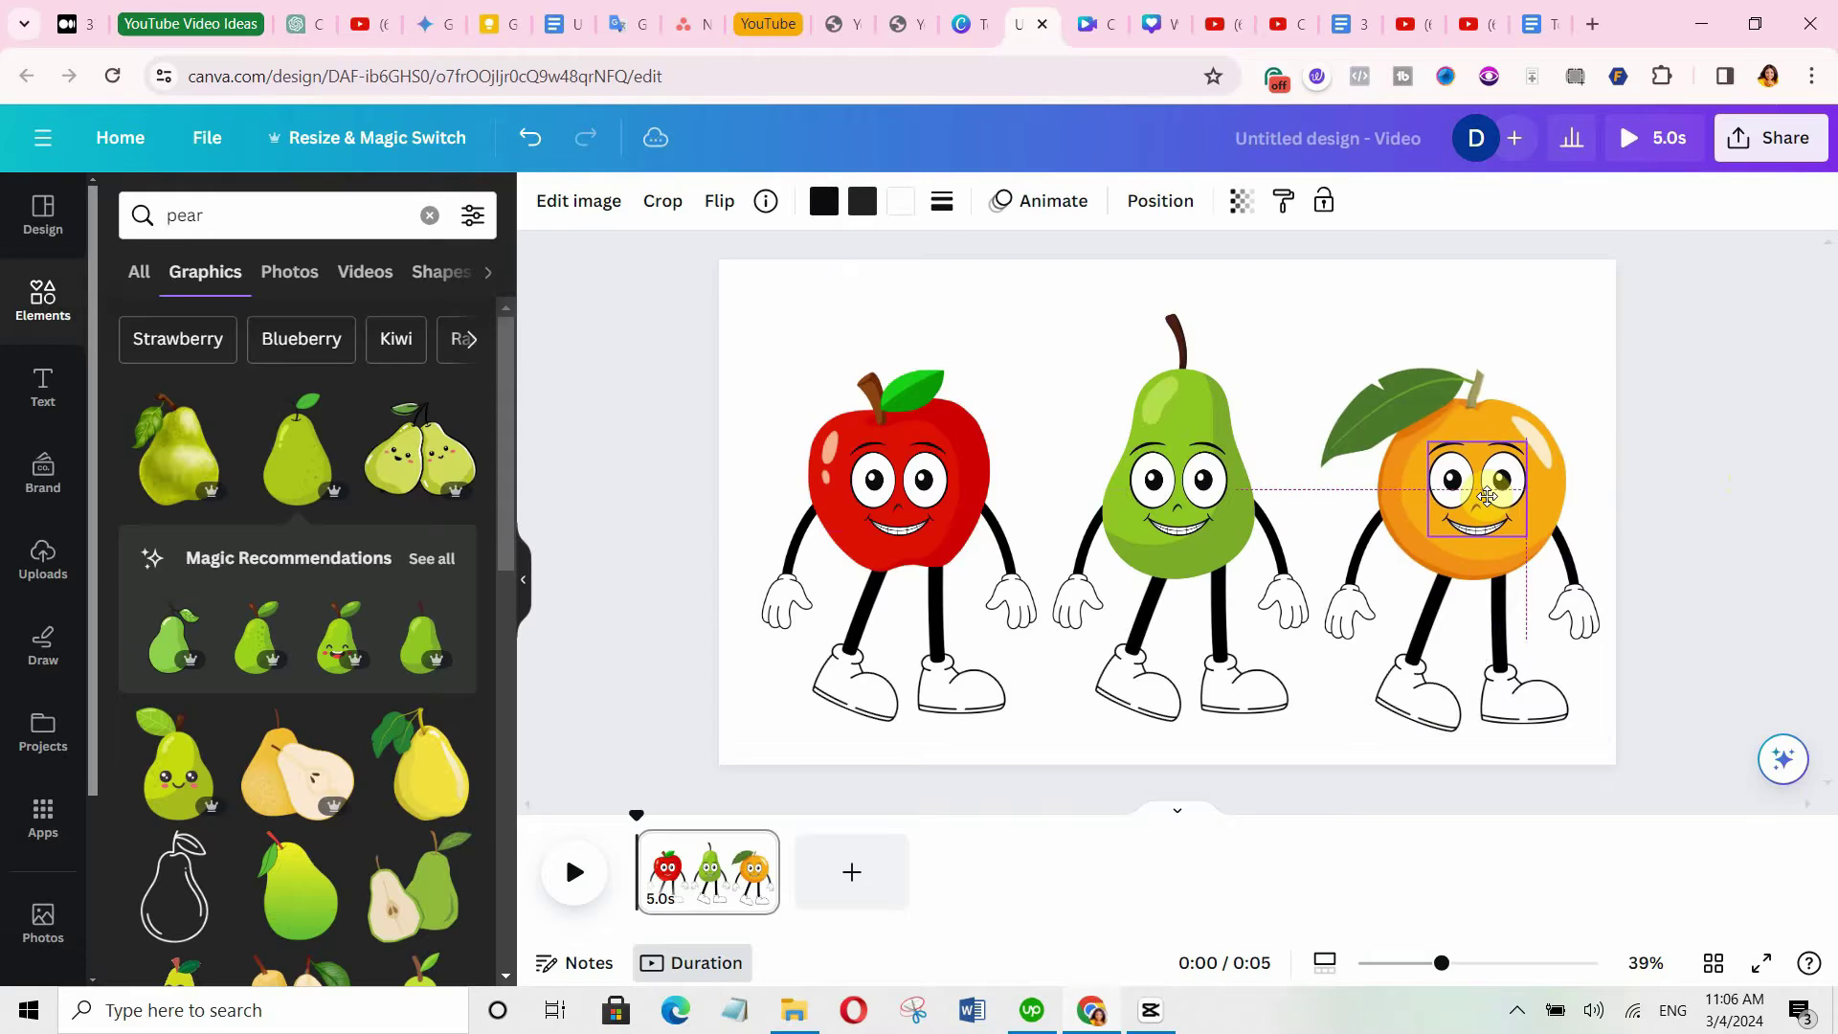
pyautogui.click(621, 474)
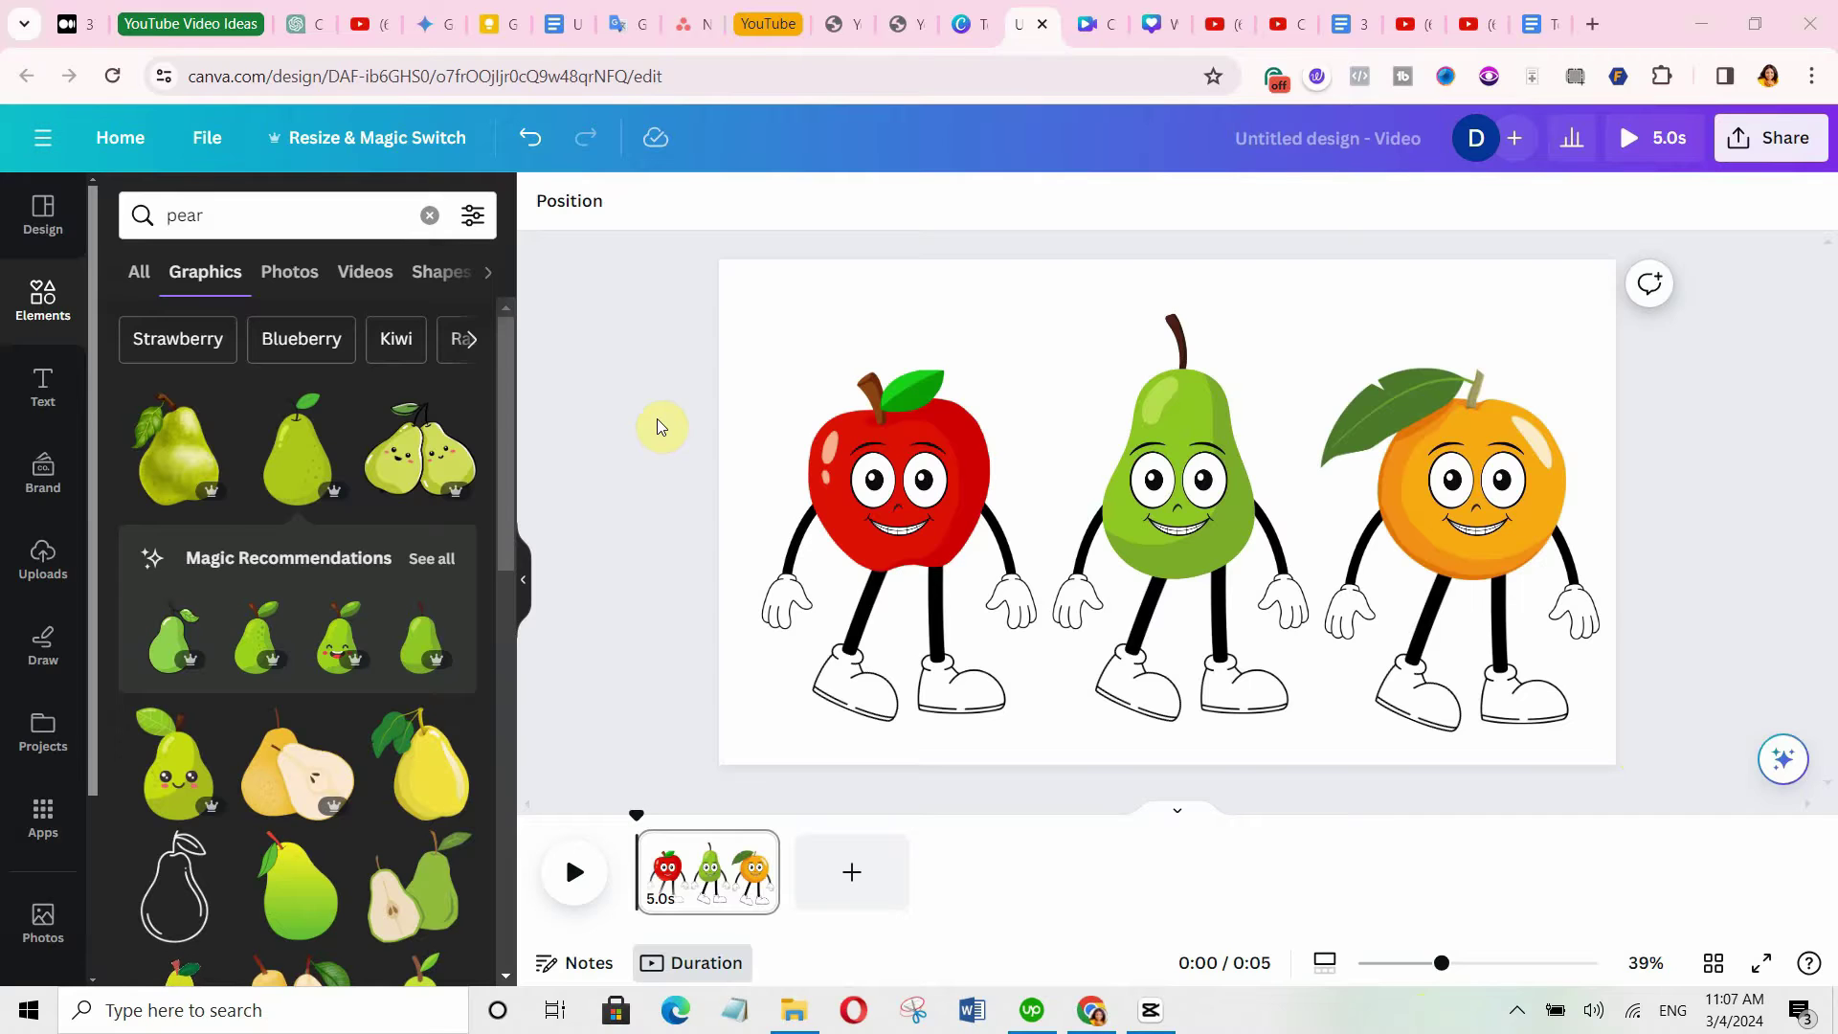
# Select all three fruit characters and scale them down together, leaving more margin around them on the page.
pyautogui.moveTo(665, 409); pyautogui.dragTo(1682, 801)
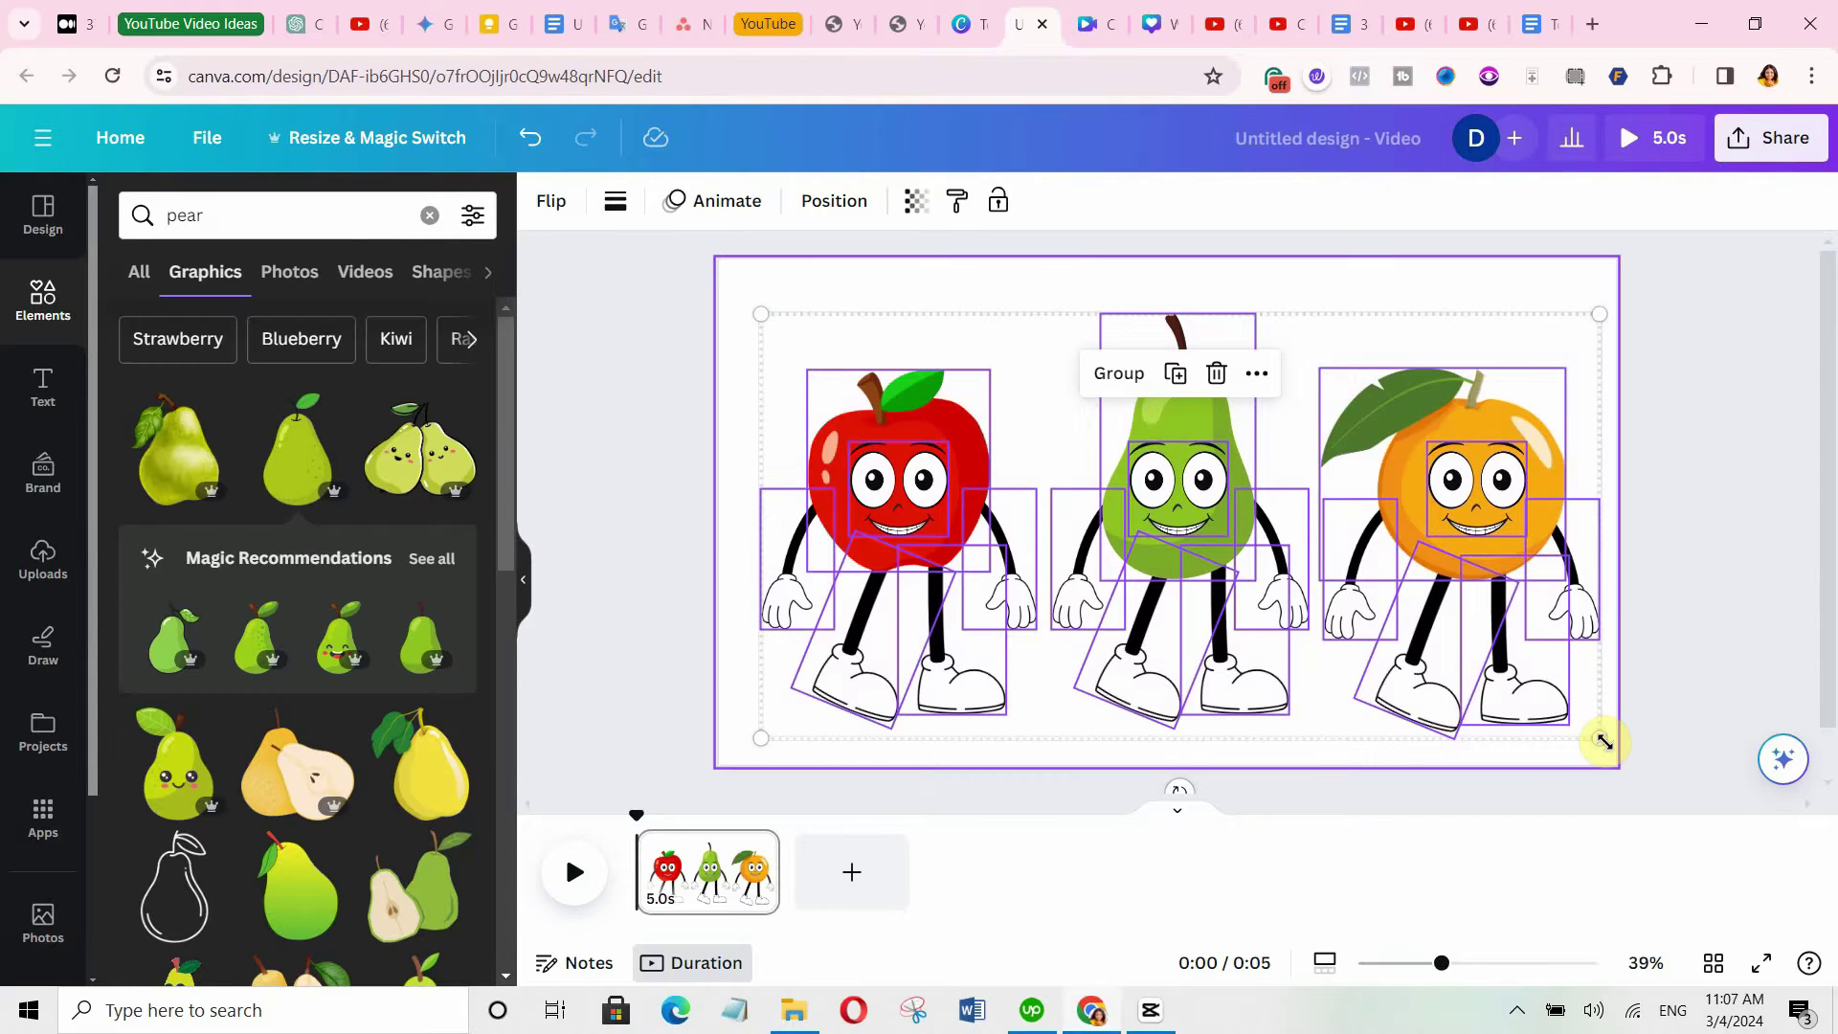
pyautogui.moveTo(1604, 740); pyautogui.dragTo(1563, 711)
pyautogui.click(1671, 563)
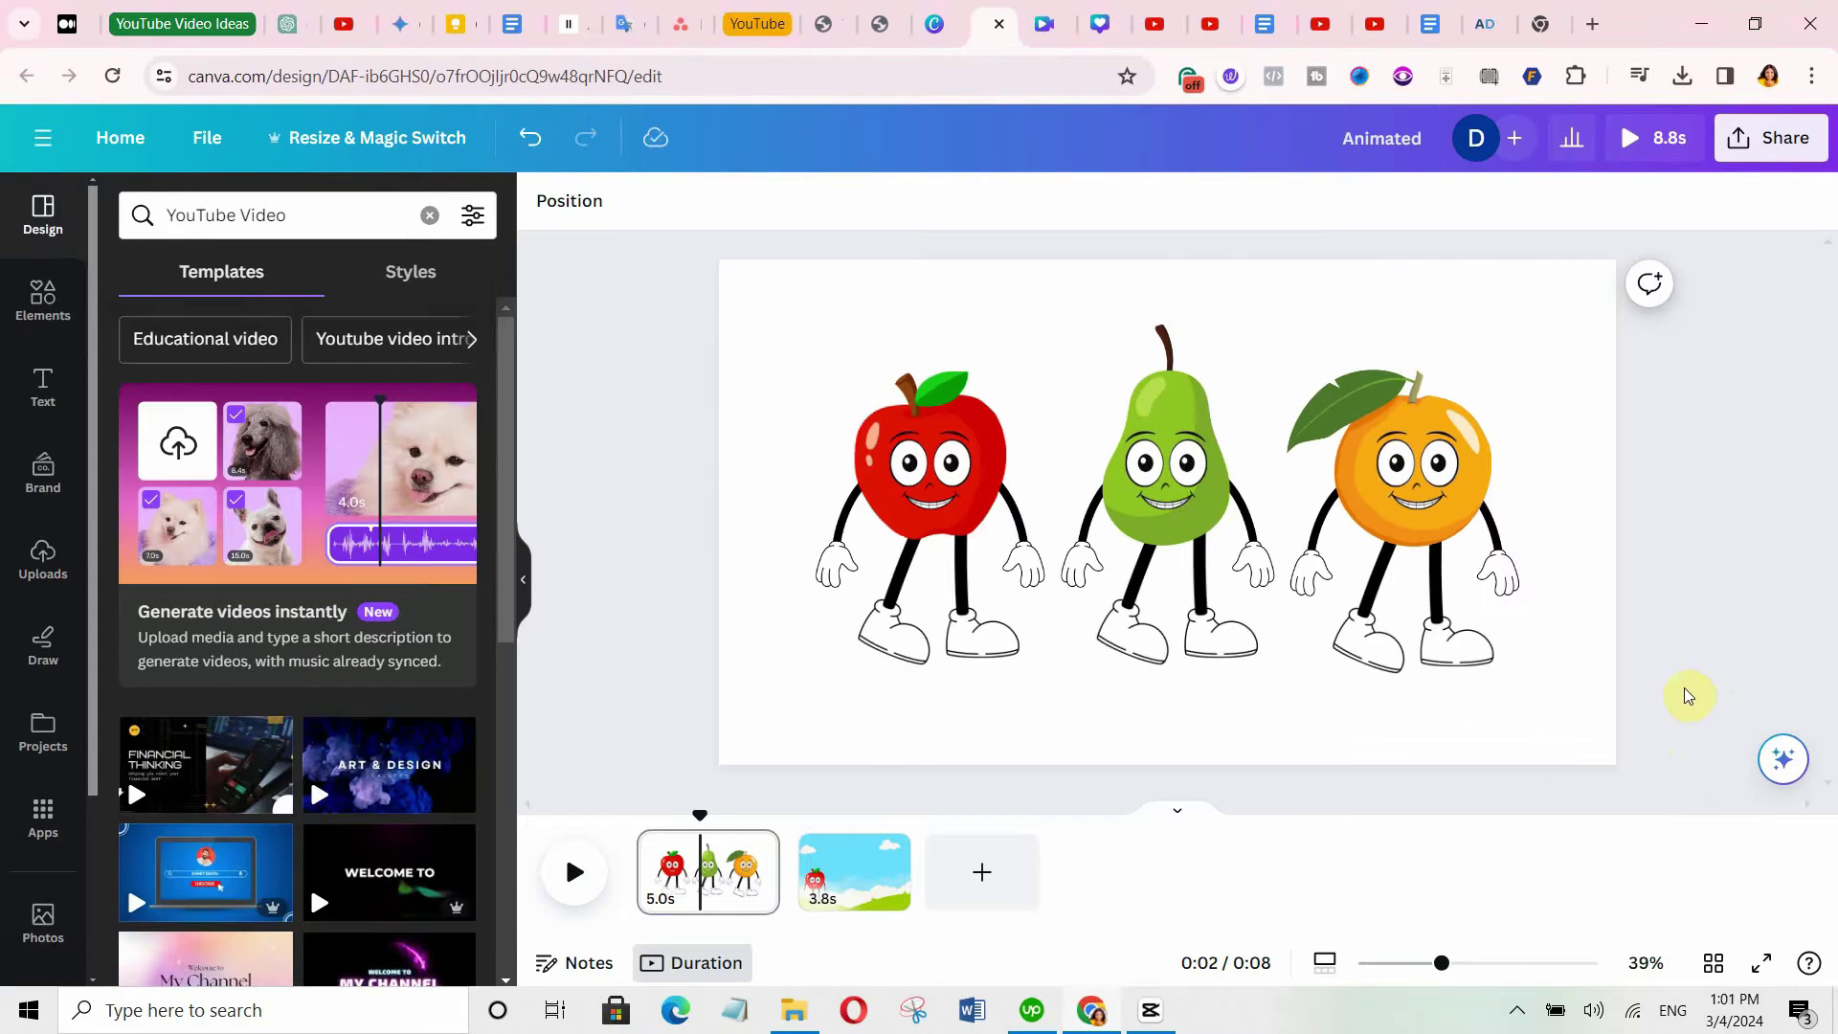
# Recolor the white fill of the apple's two shoes and two hands to red #FD0000.
pyautogui.click(935, 615)
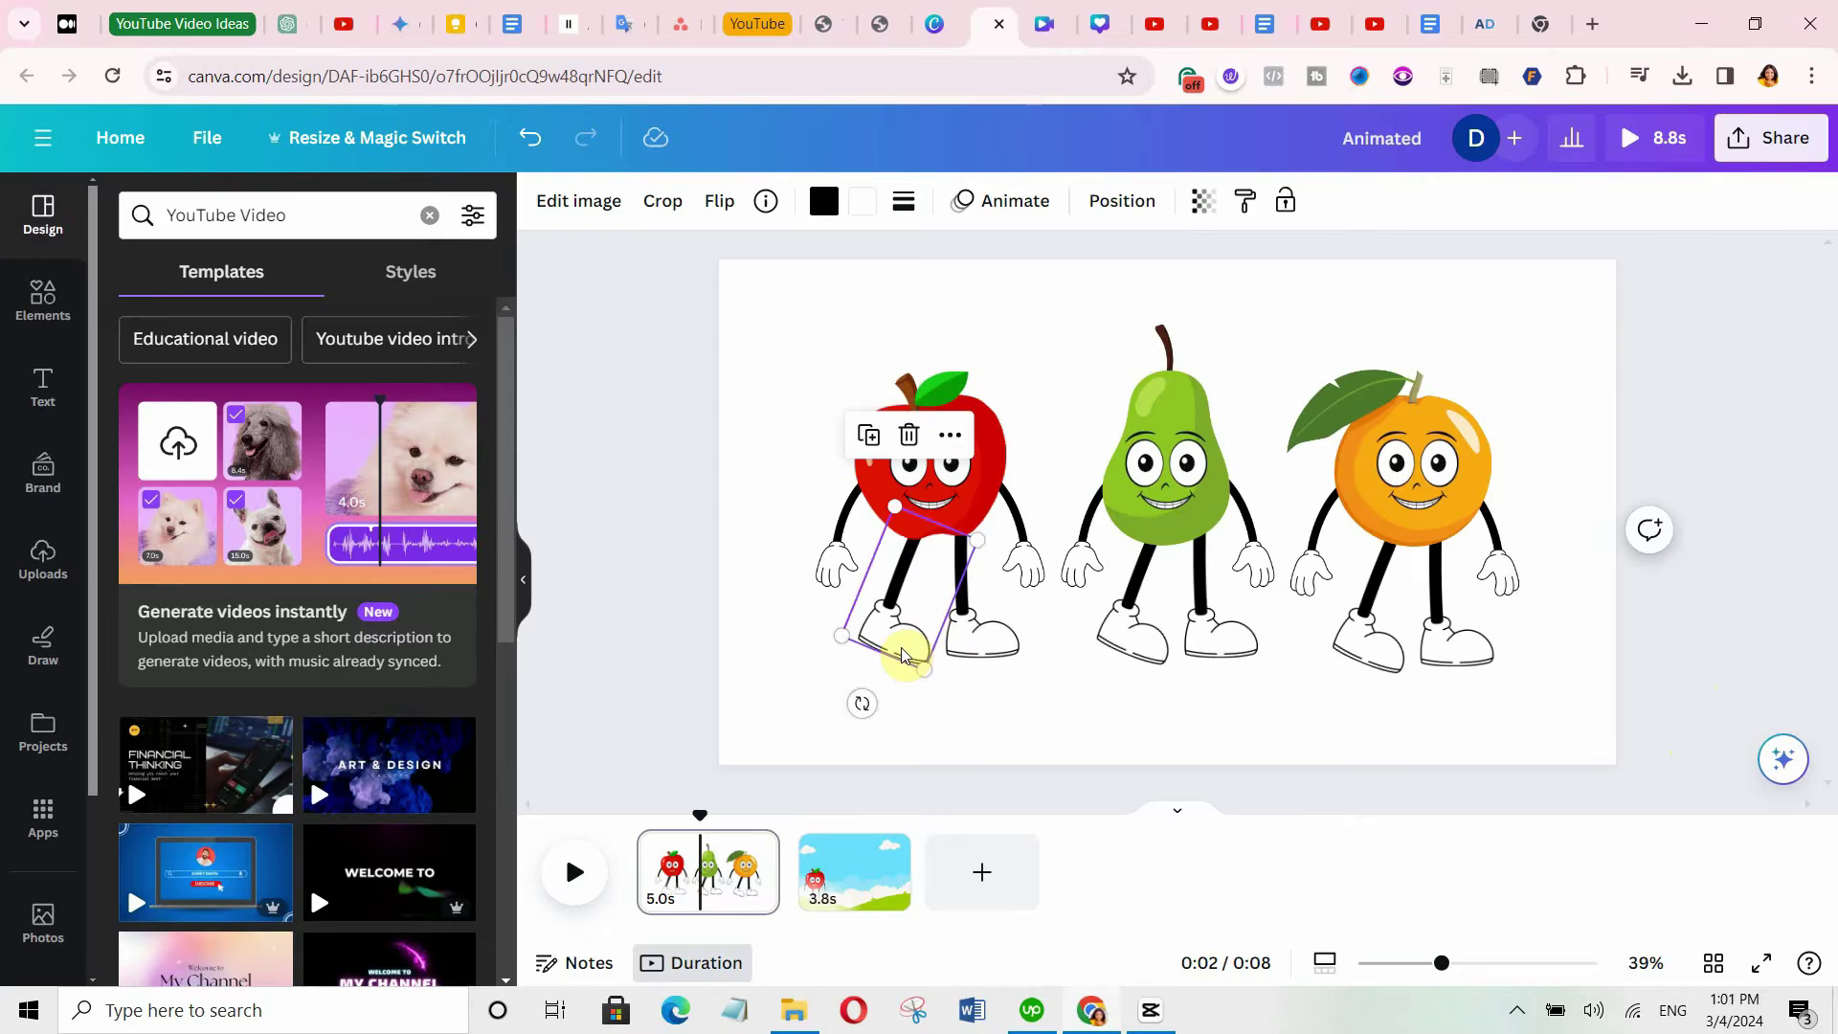
pyautogui.click(824, 201)
pyautogui.click(131, 345)
pyautogui.click(451, 413)
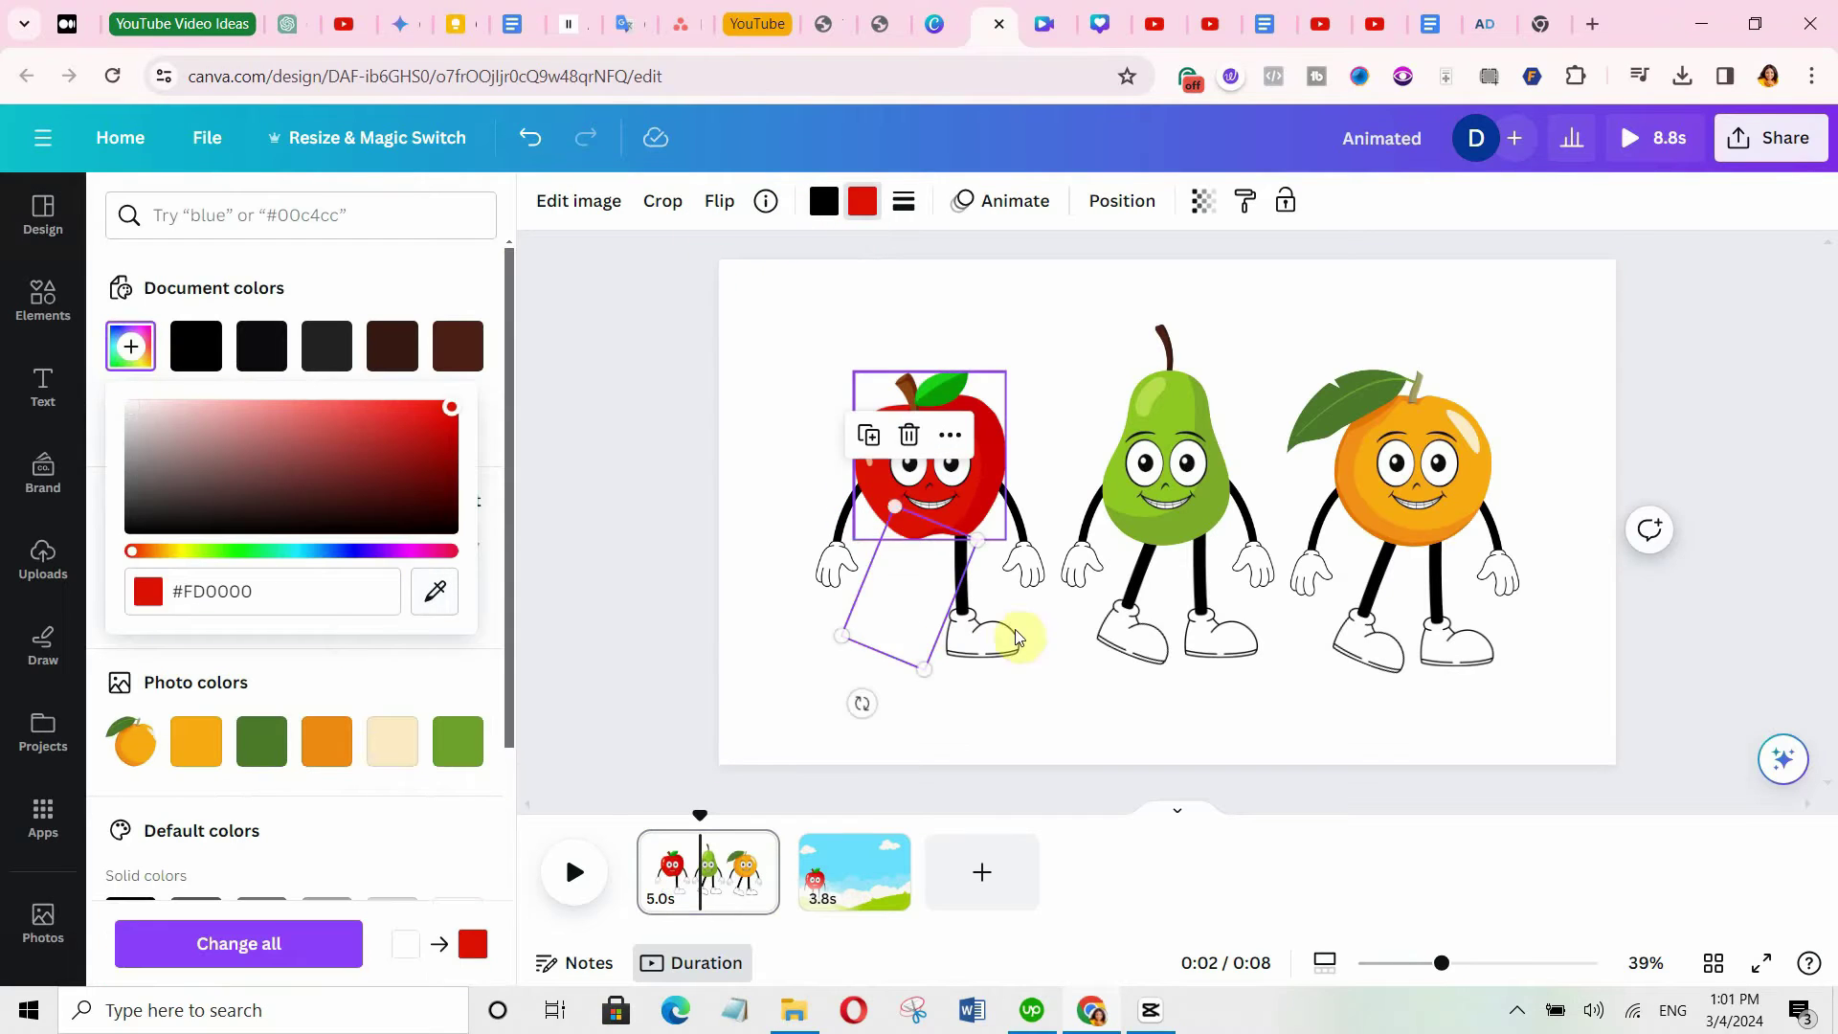
pyautogui.click(1017, 629)
pyautogui.click(196, 346)
pyautogui.click(835, 567)
pyautogui.click(196, 345)
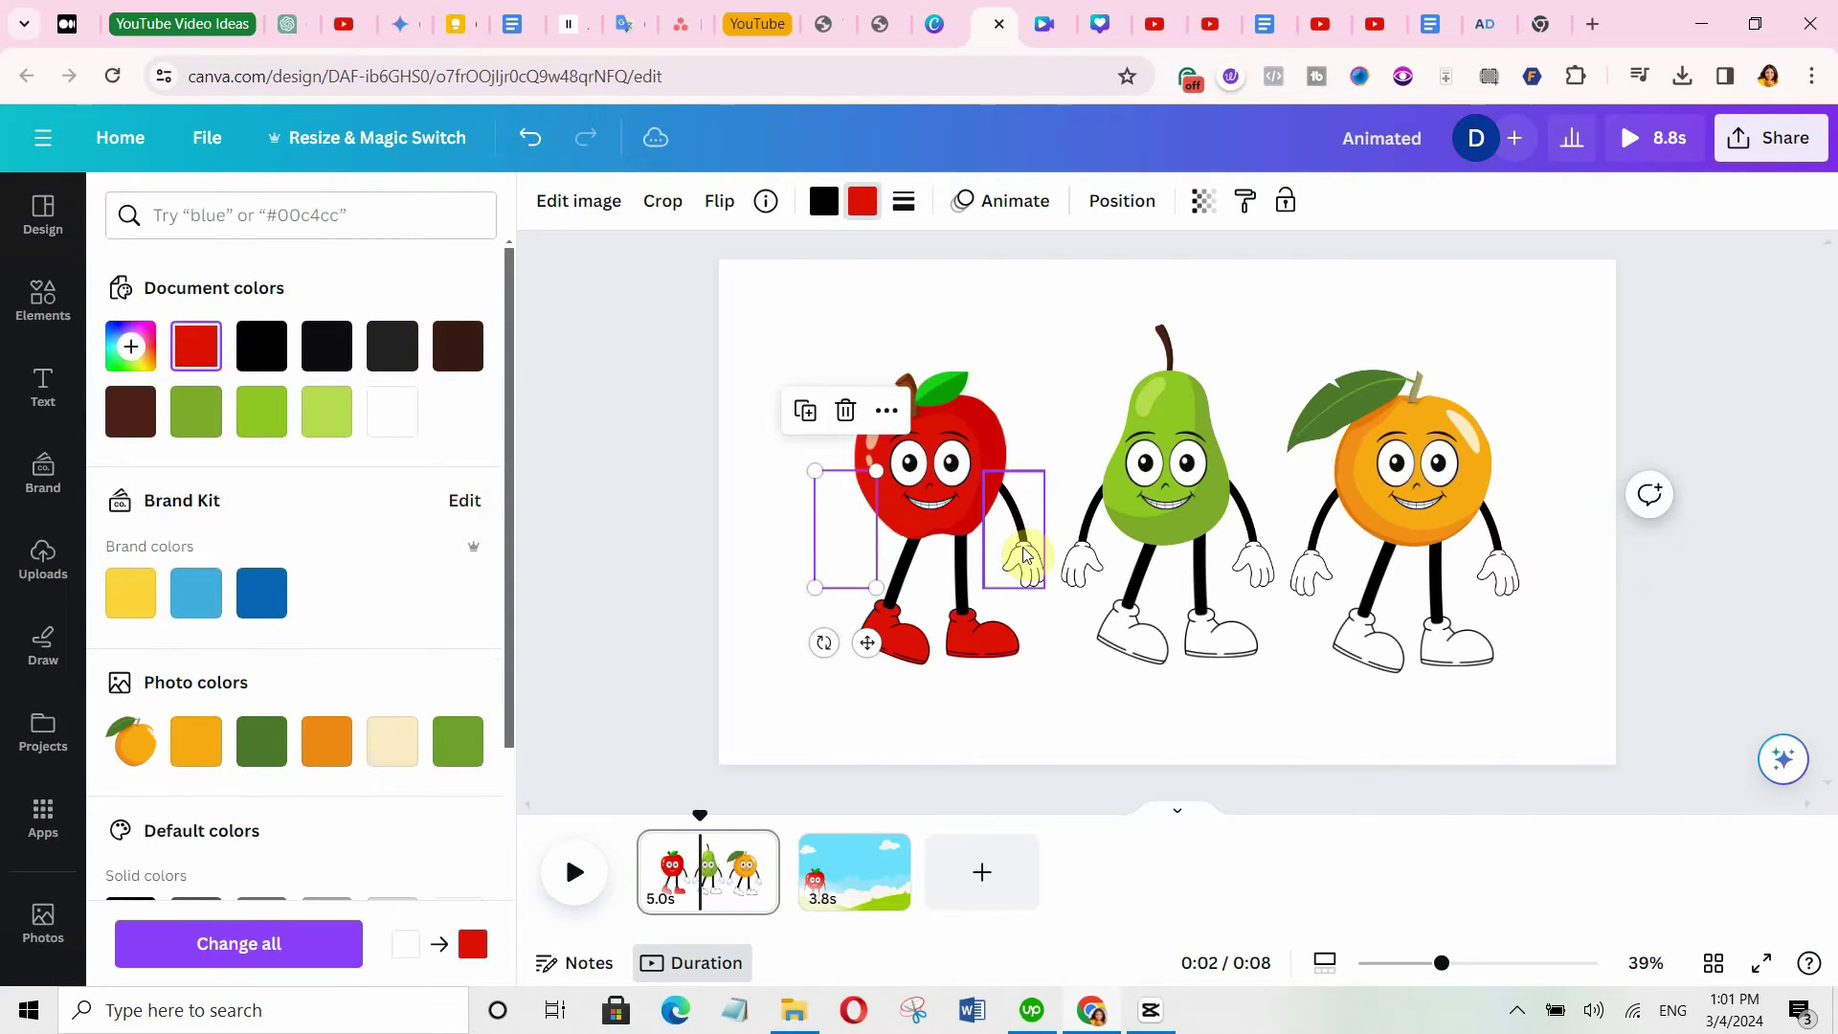
pyautogui.click(1019, 563)
pyautogui.click(197, 346)
# Recolor the white fill of the pear's two shoes and two hands to the darker green of its body.
pyautogui.click(1153, 645)
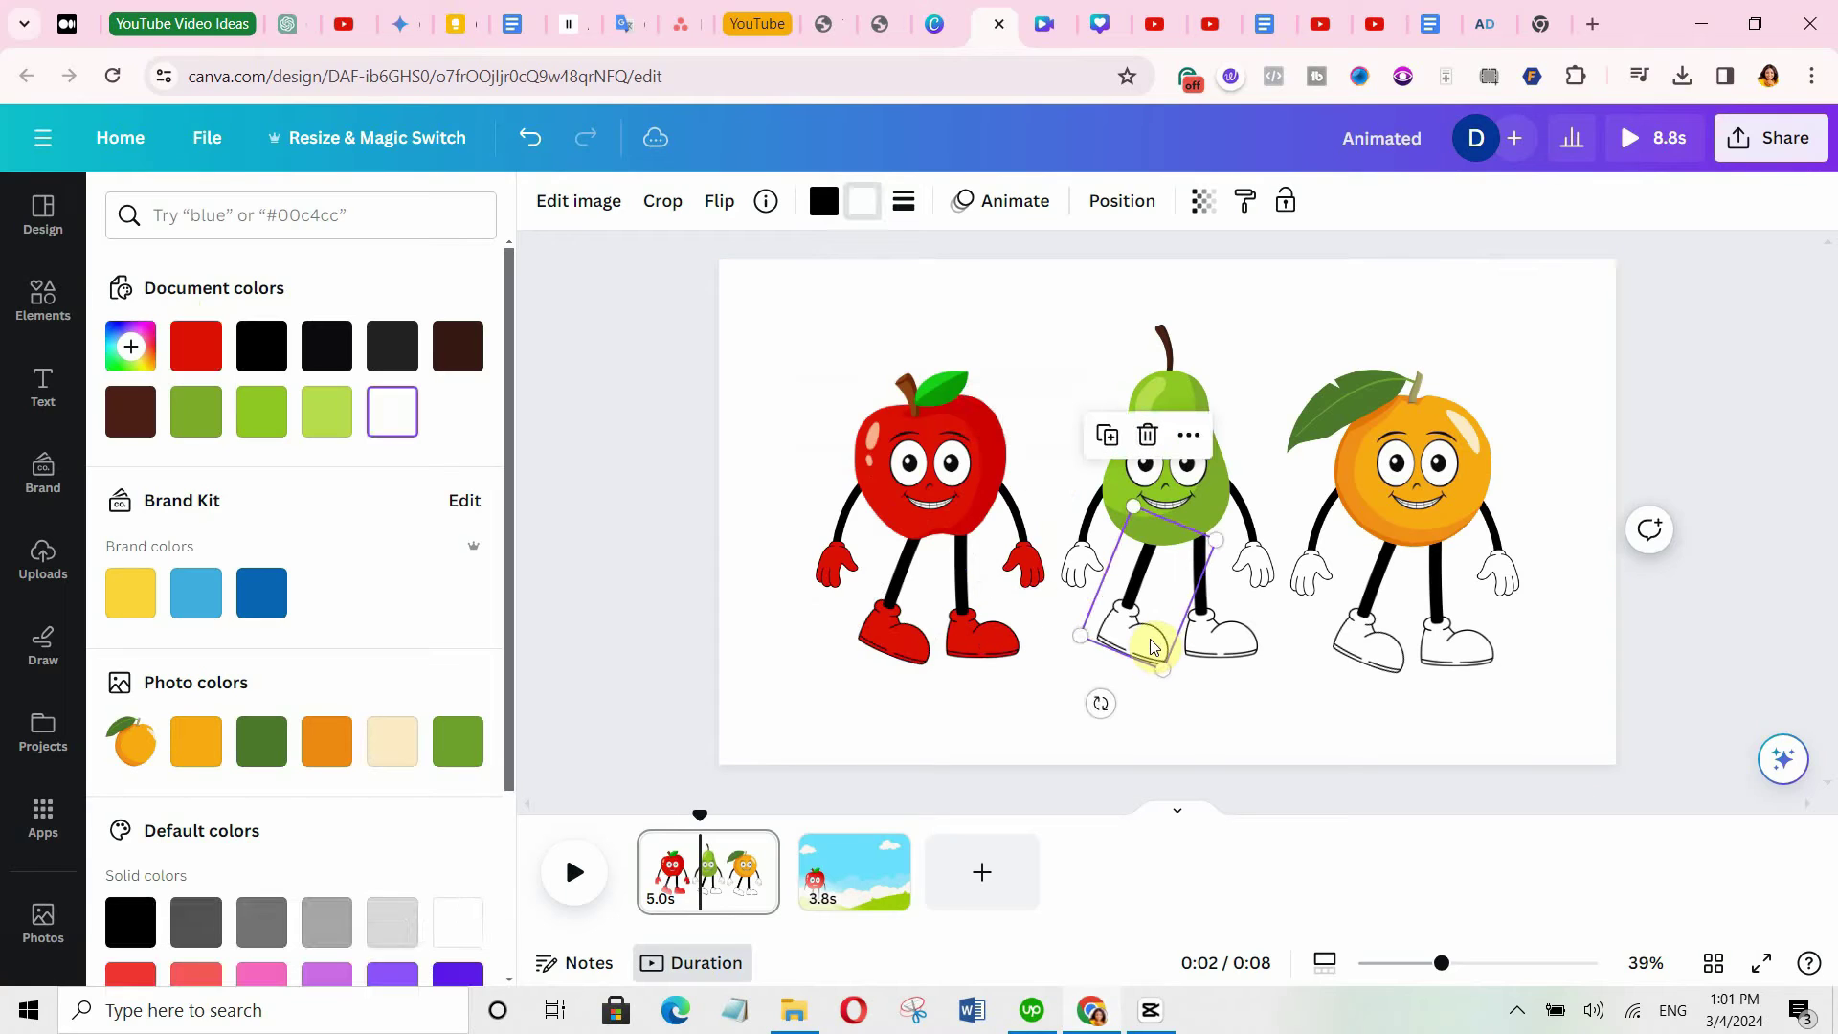
pyautogui.doubleClick(196, 411)
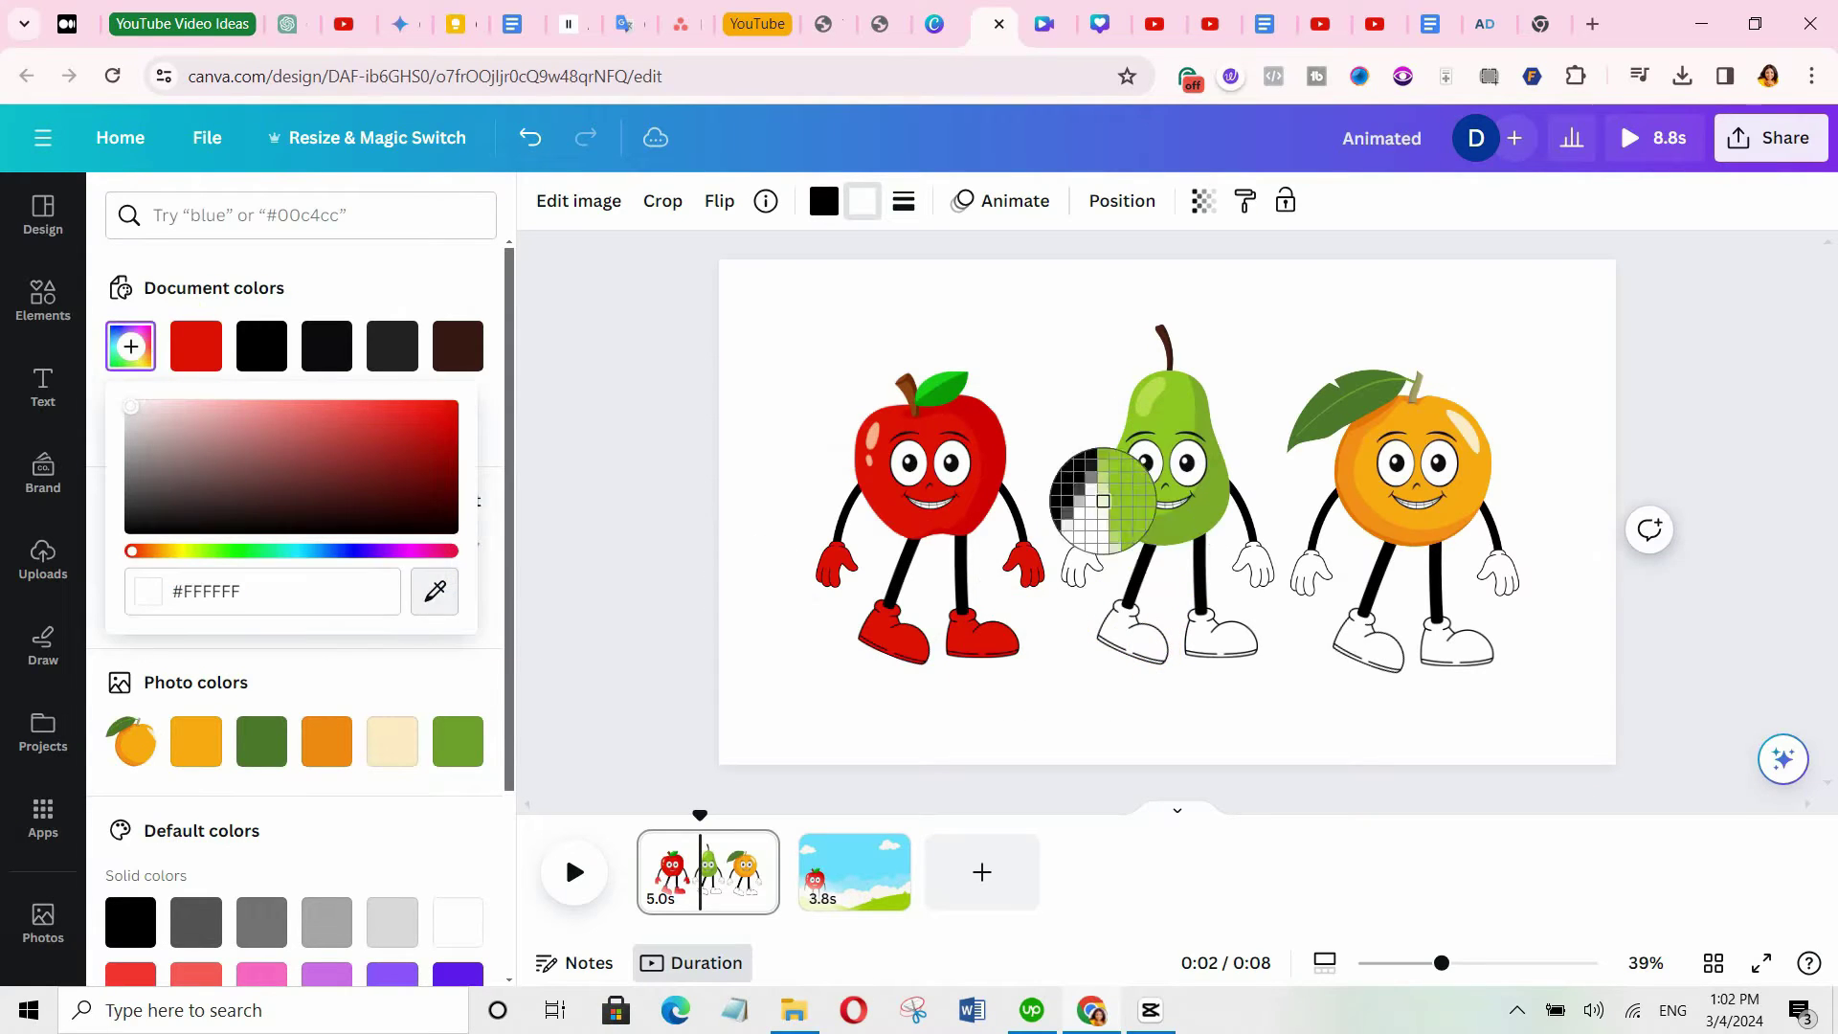
pyautogui.click(1214, 593)
pyautogui.click(196, 412)
pyautogui.click(1080, 565)
pyautogui.click(196, 411)
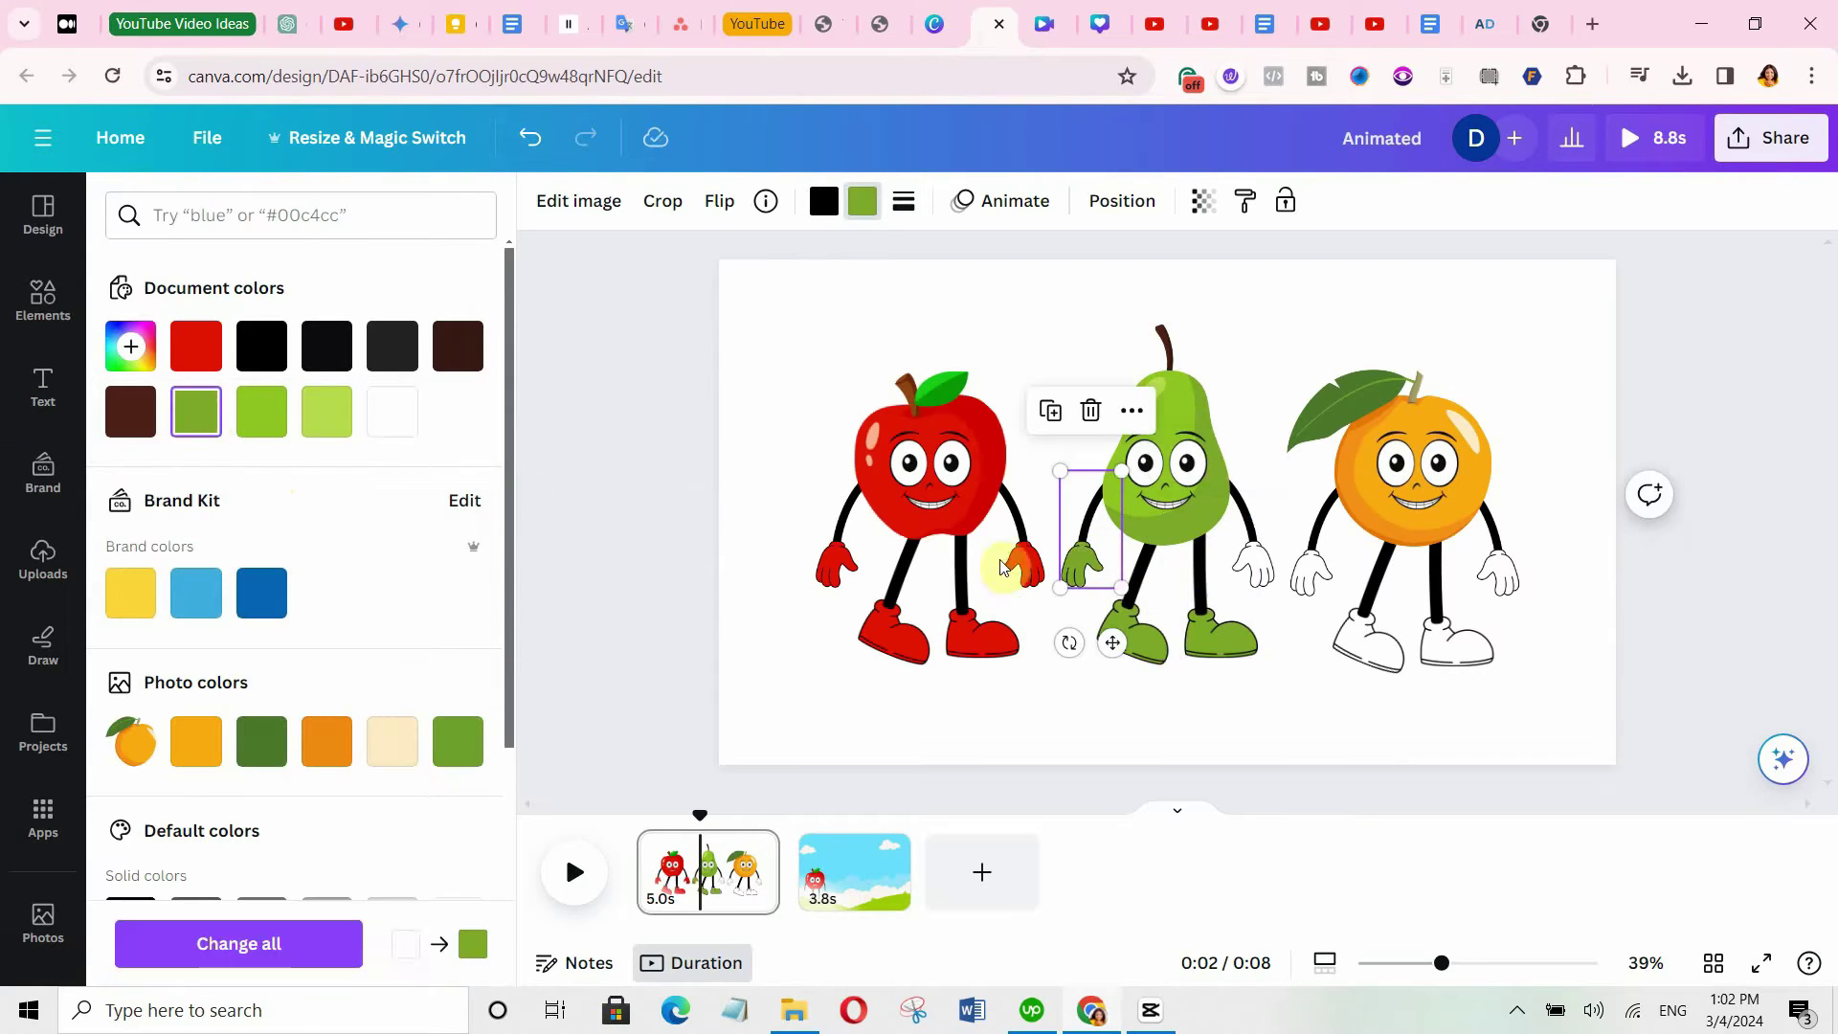
pyautogui.click(1249, 565)
pyautogui.click(196, 411)
# Recolor the white fill of the orange's two shoes and two hands to orange #f29019, sampled from the fruit.
pyautogui.click(1371, 667)
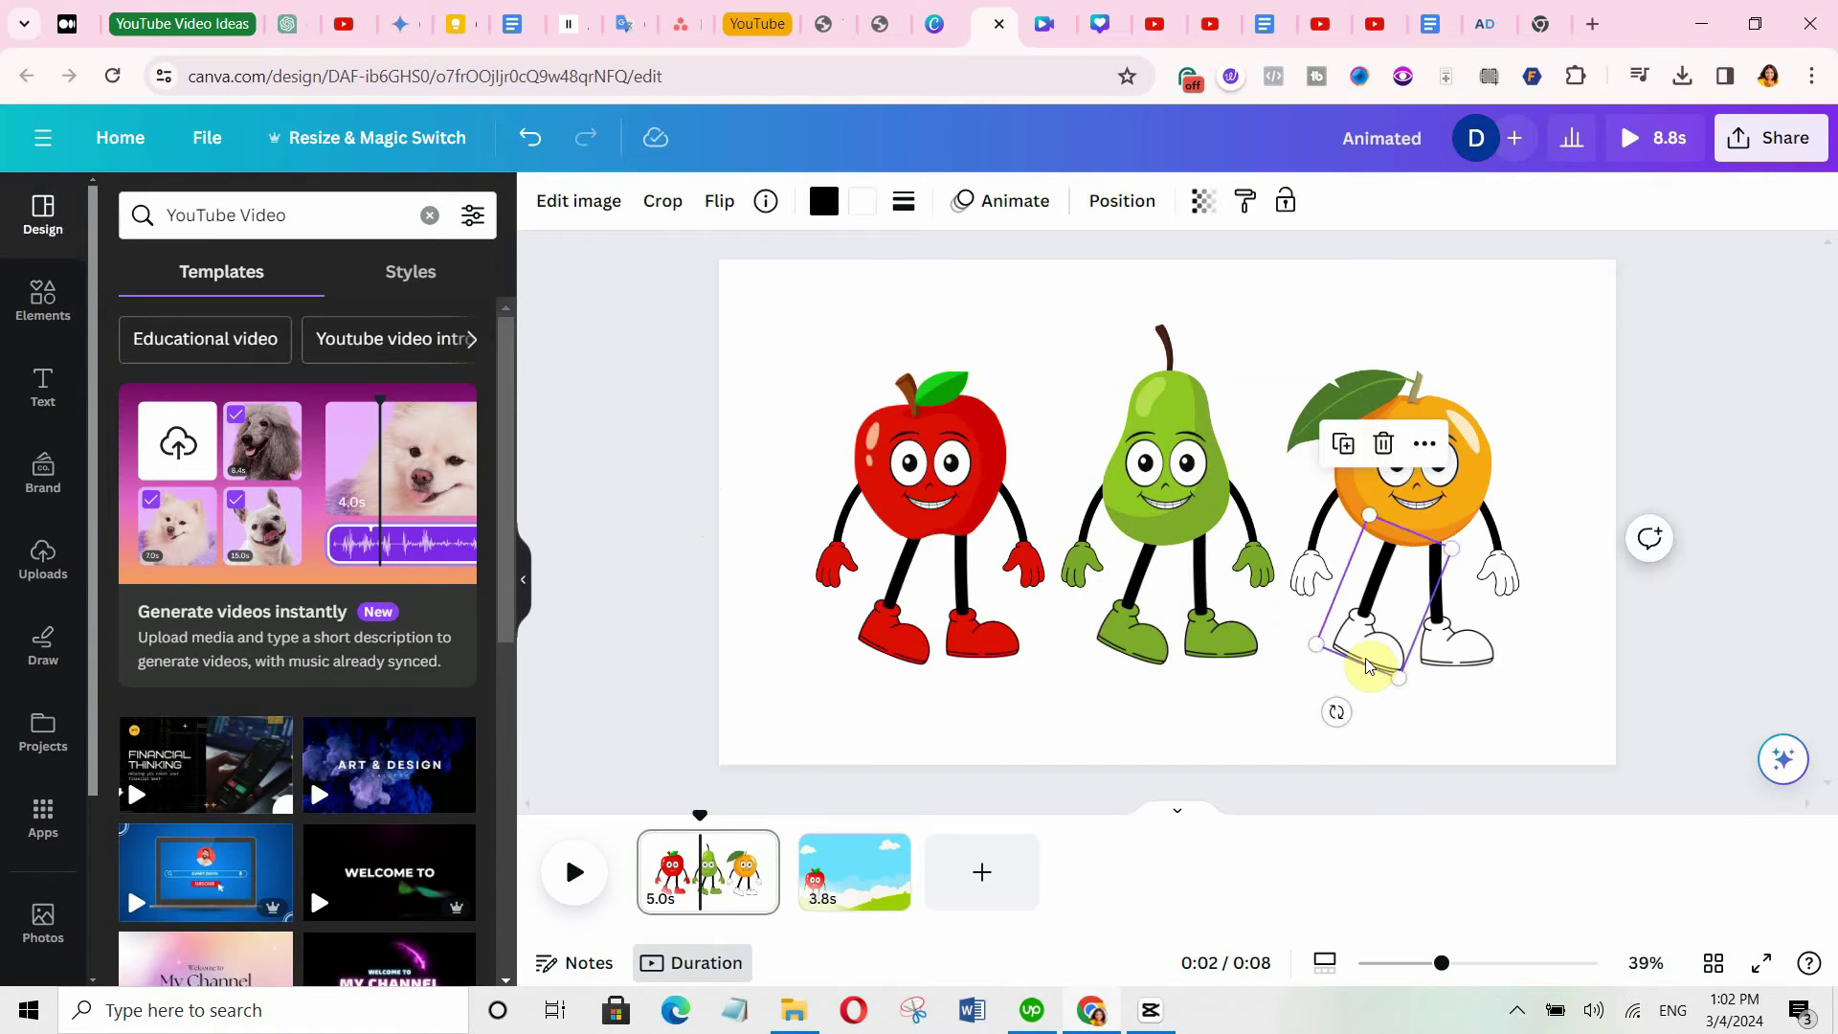
pyautogui.click(862, 201)
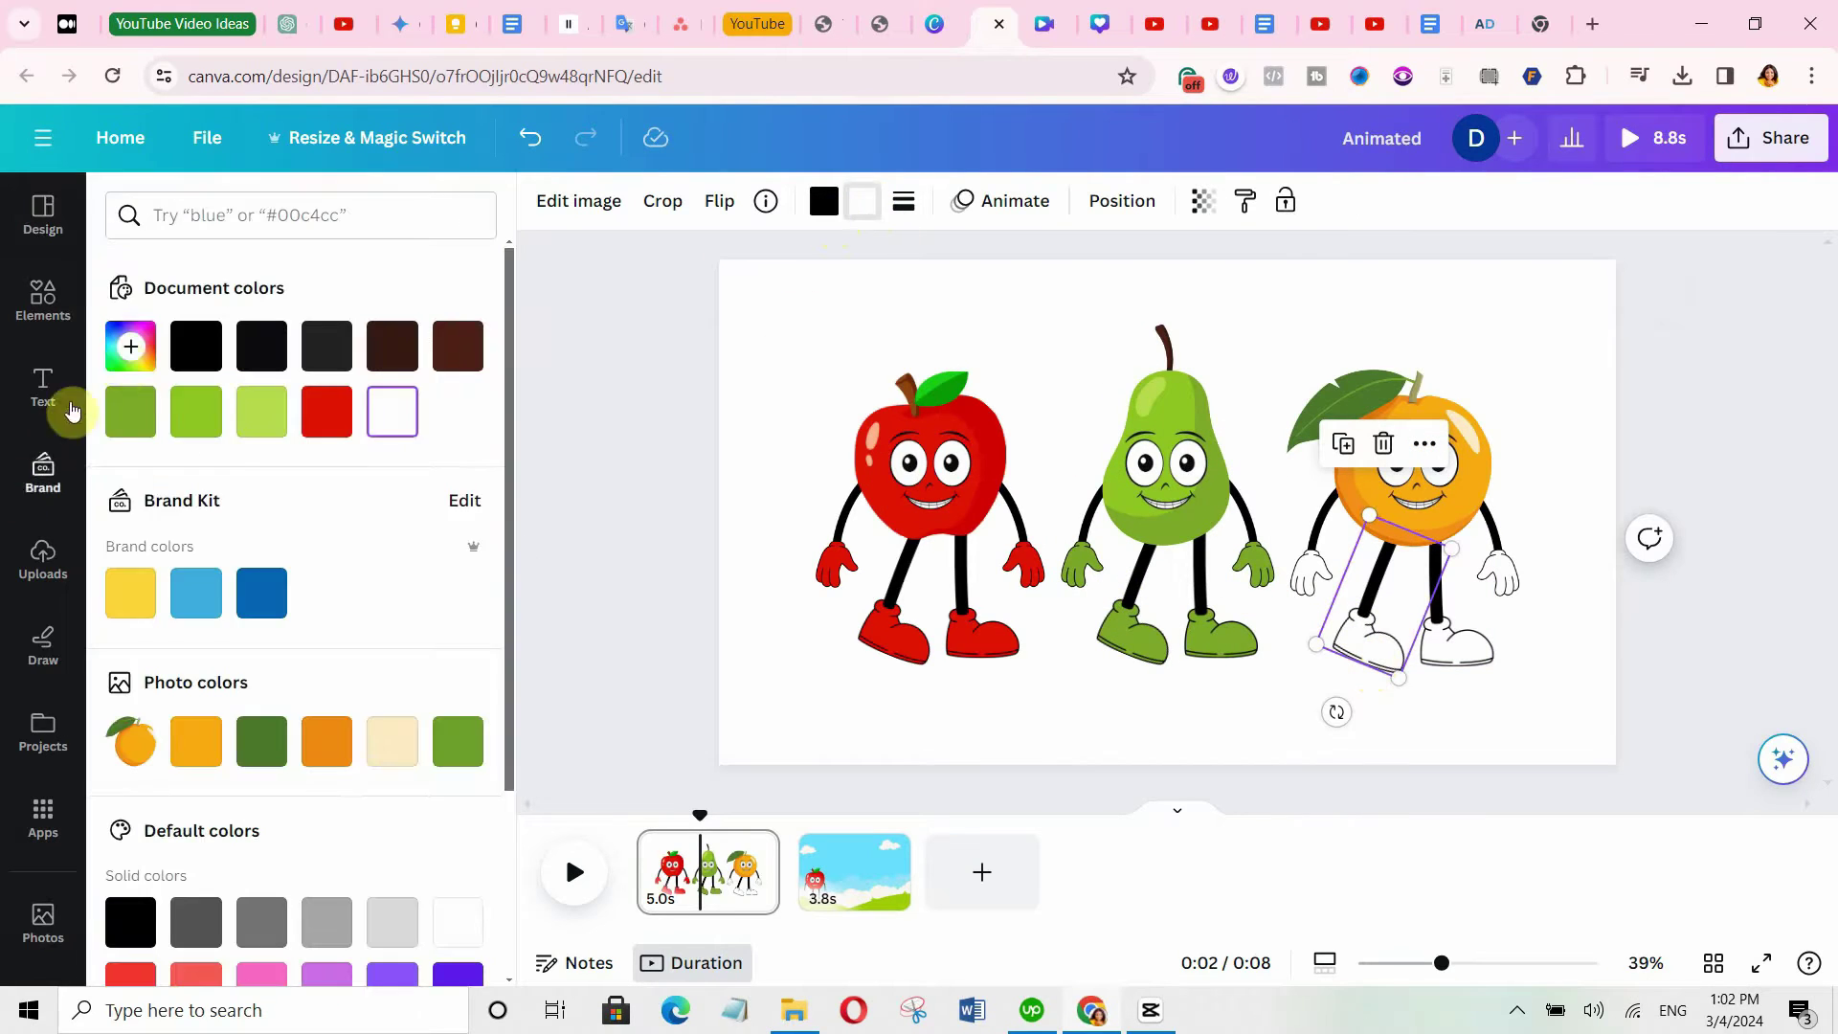
pyautogui.click(130, 345)
pyautogui.click(434, 591)
pyautogui.click(1358, 512)
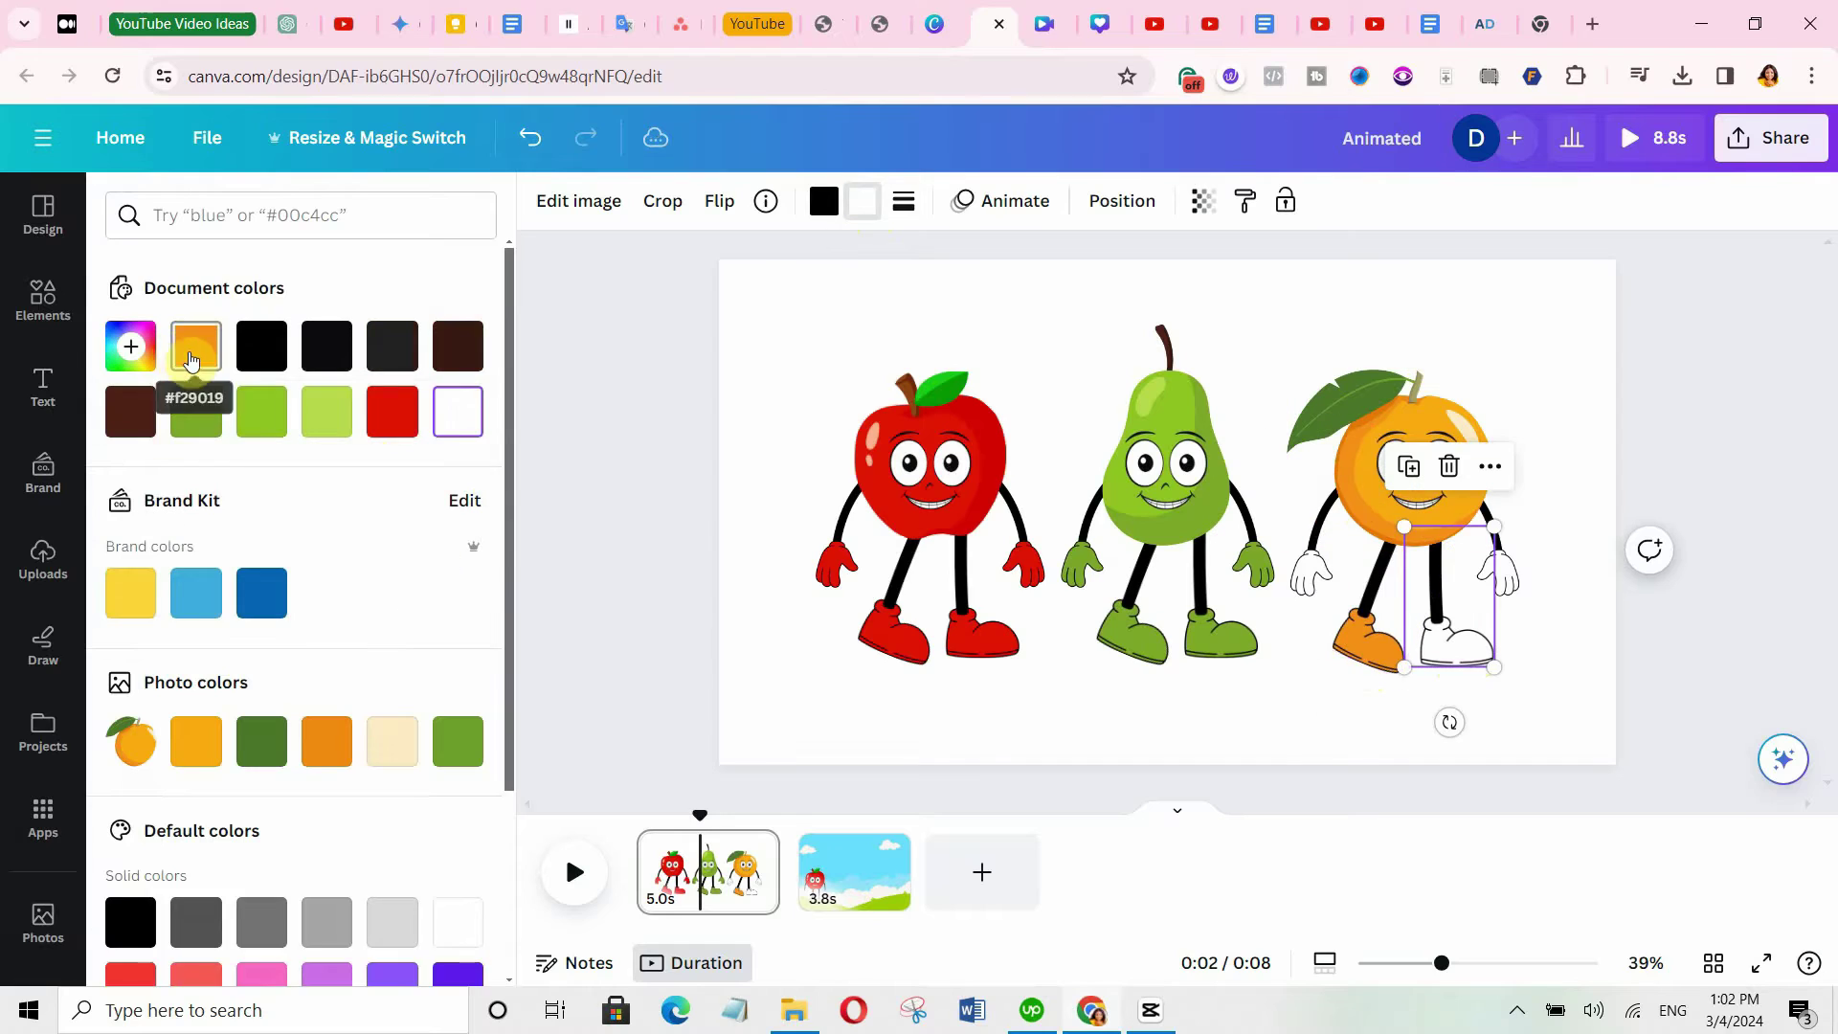
pyautogui.click(1494, 573)
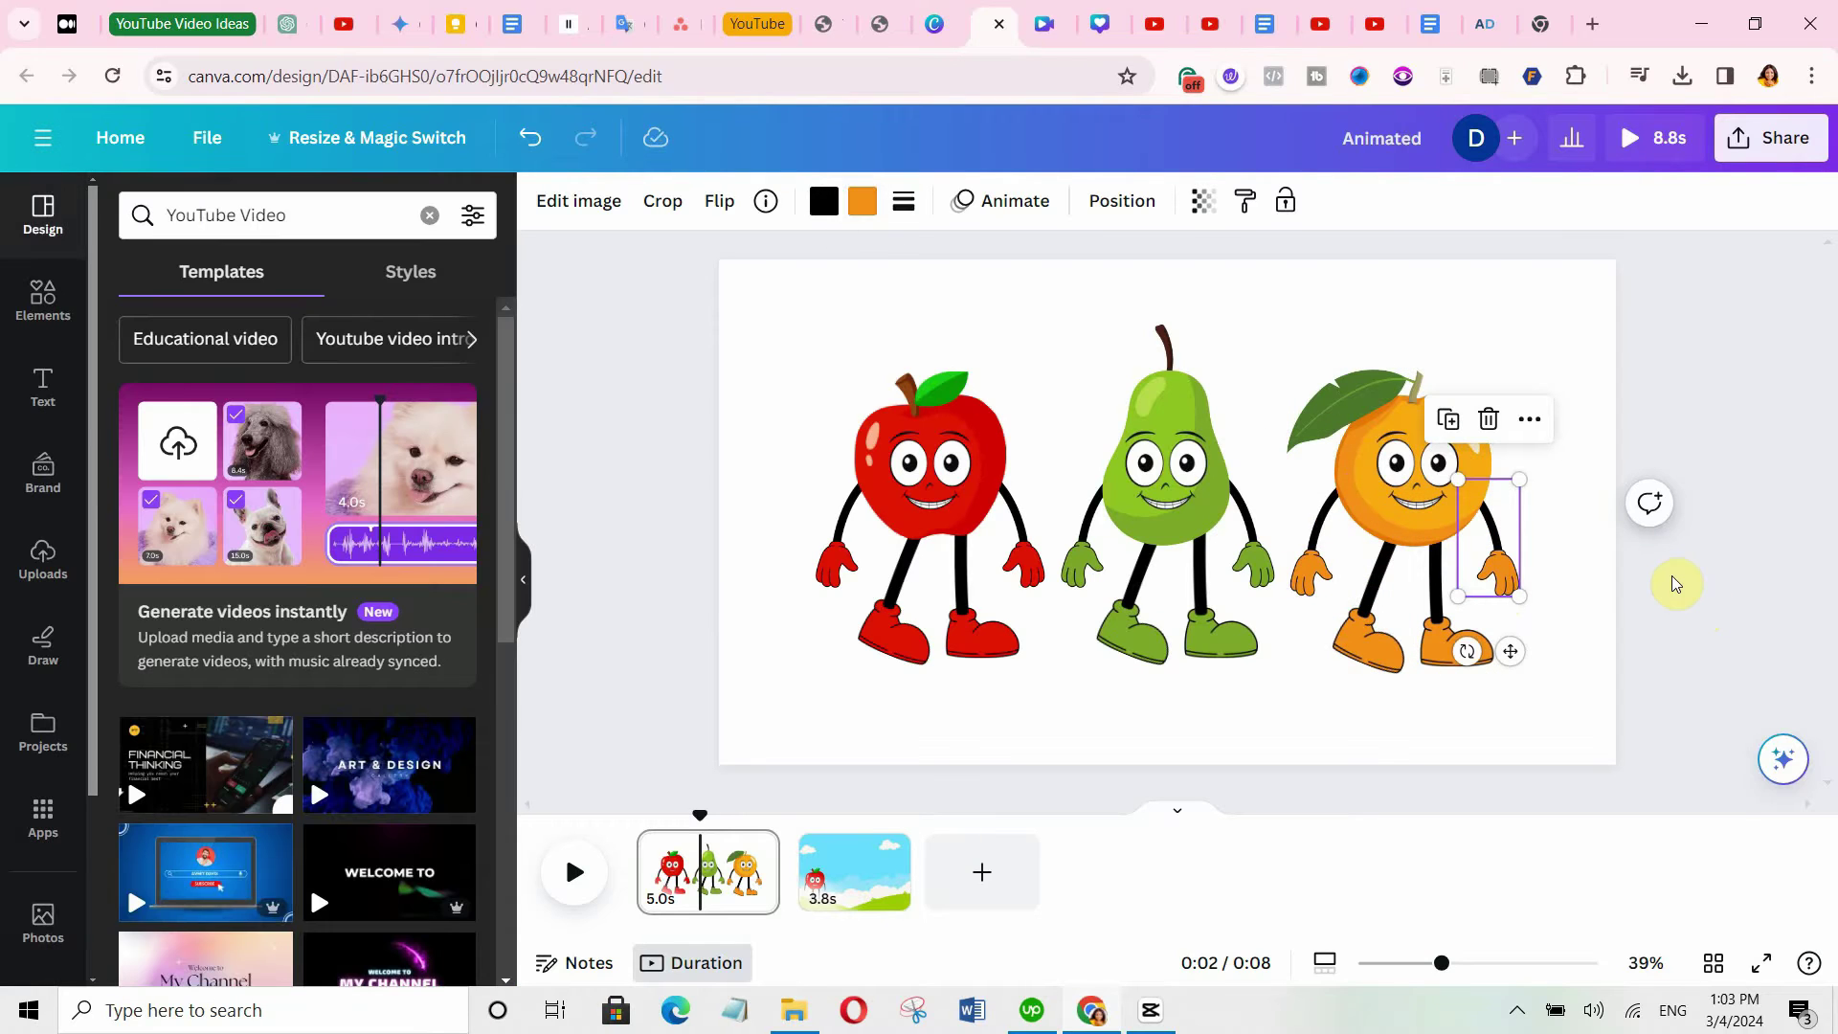
pyautogui.click(1675, 584)
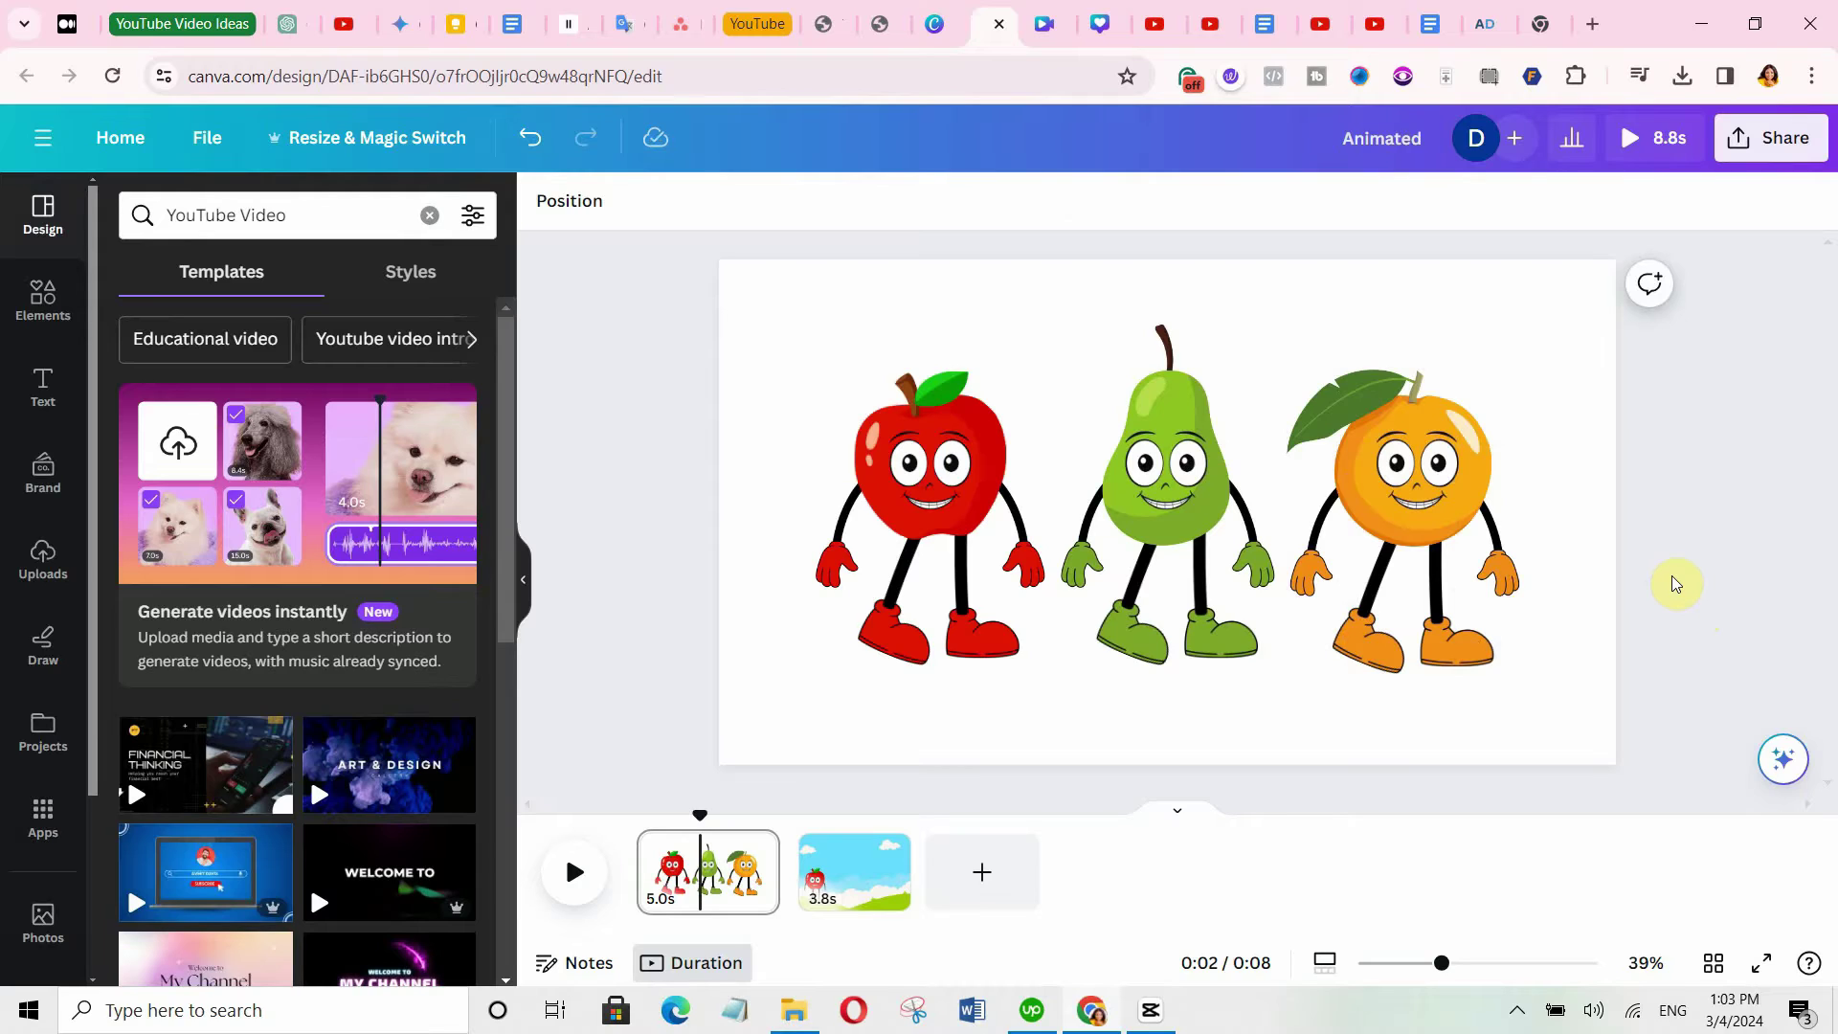
# Download only the current page with the three fruit characters as a PNG image.
pyautogui.click(1766, 139)
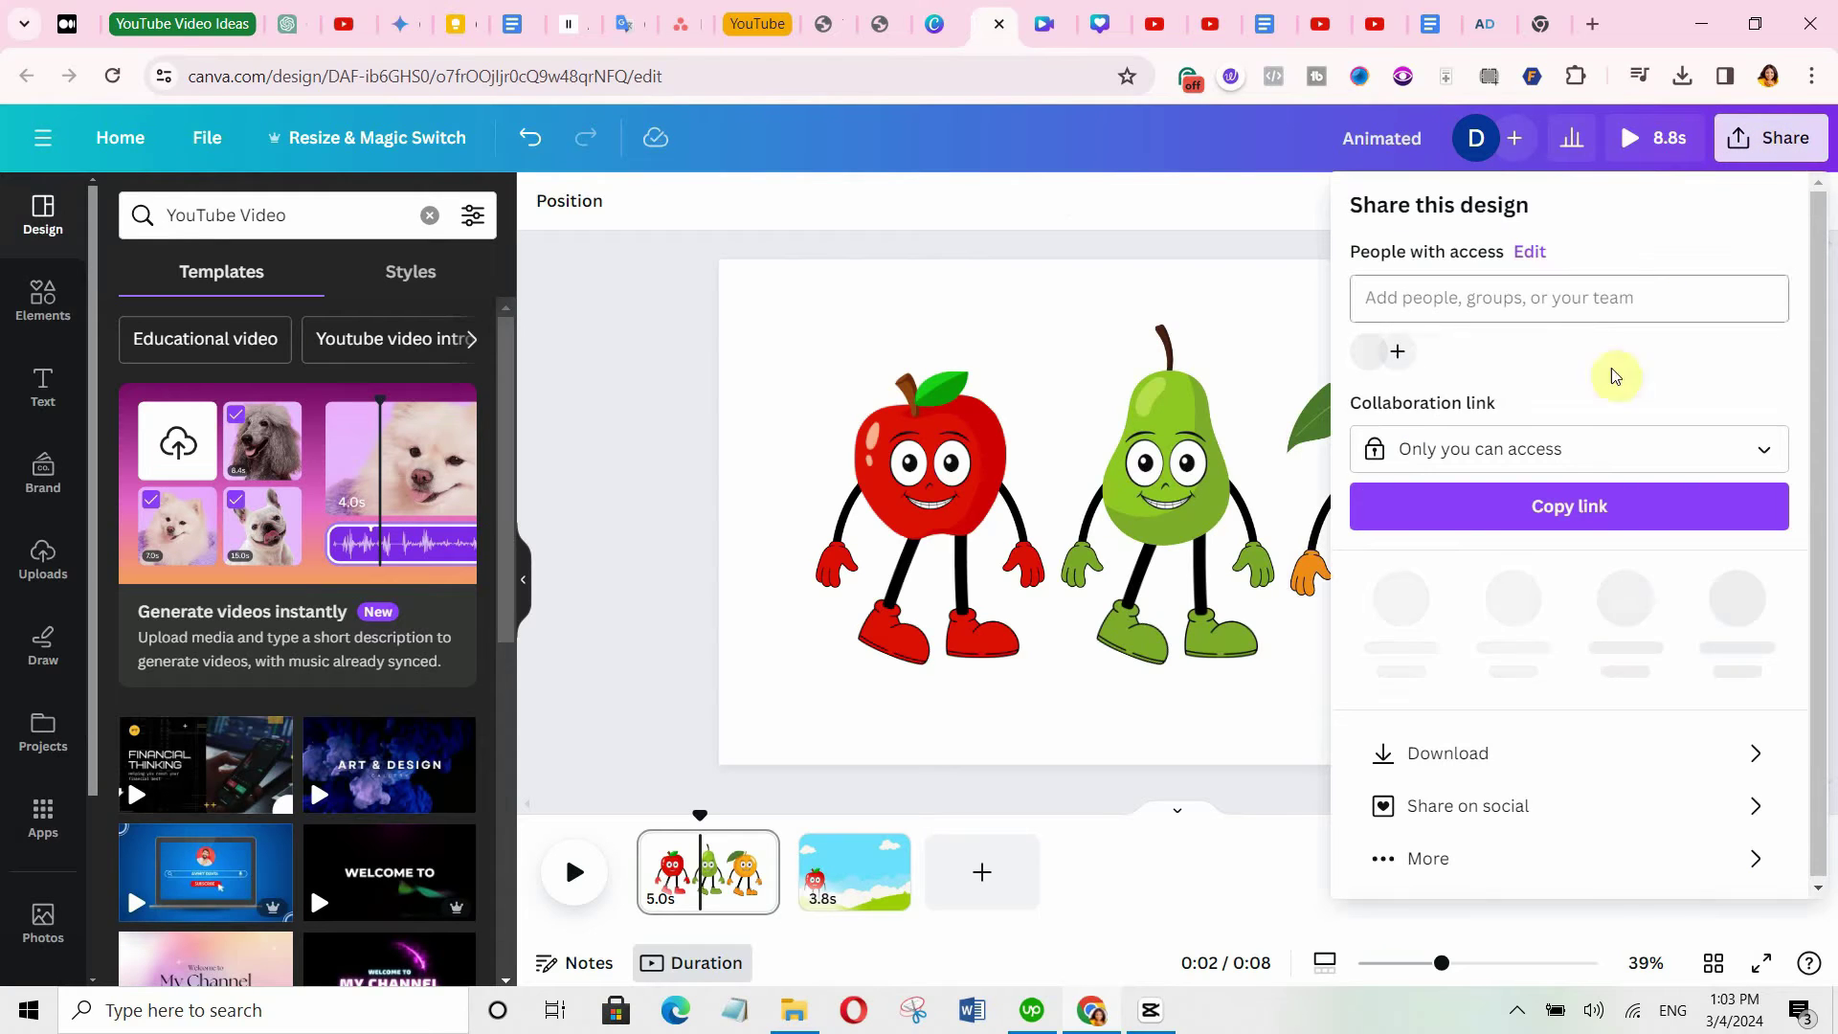
pyautogui.click(1635, 763)
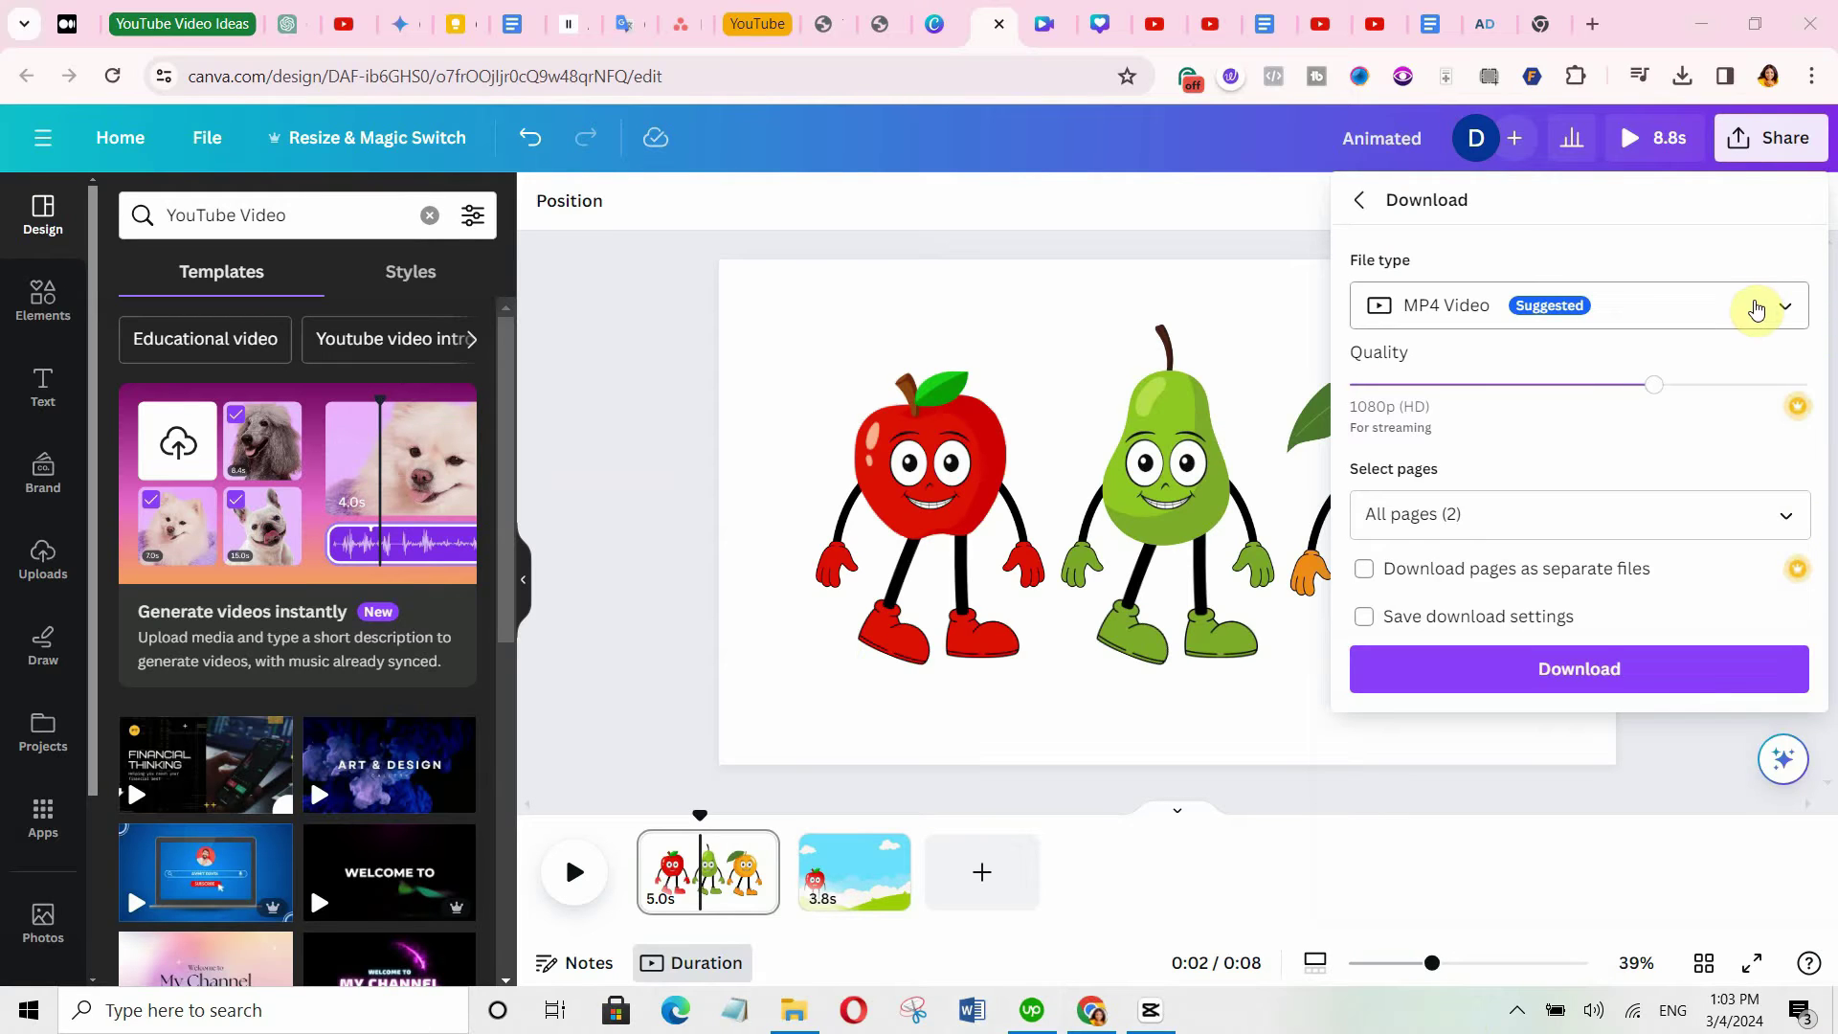
pyautogui.click(1756, 309)
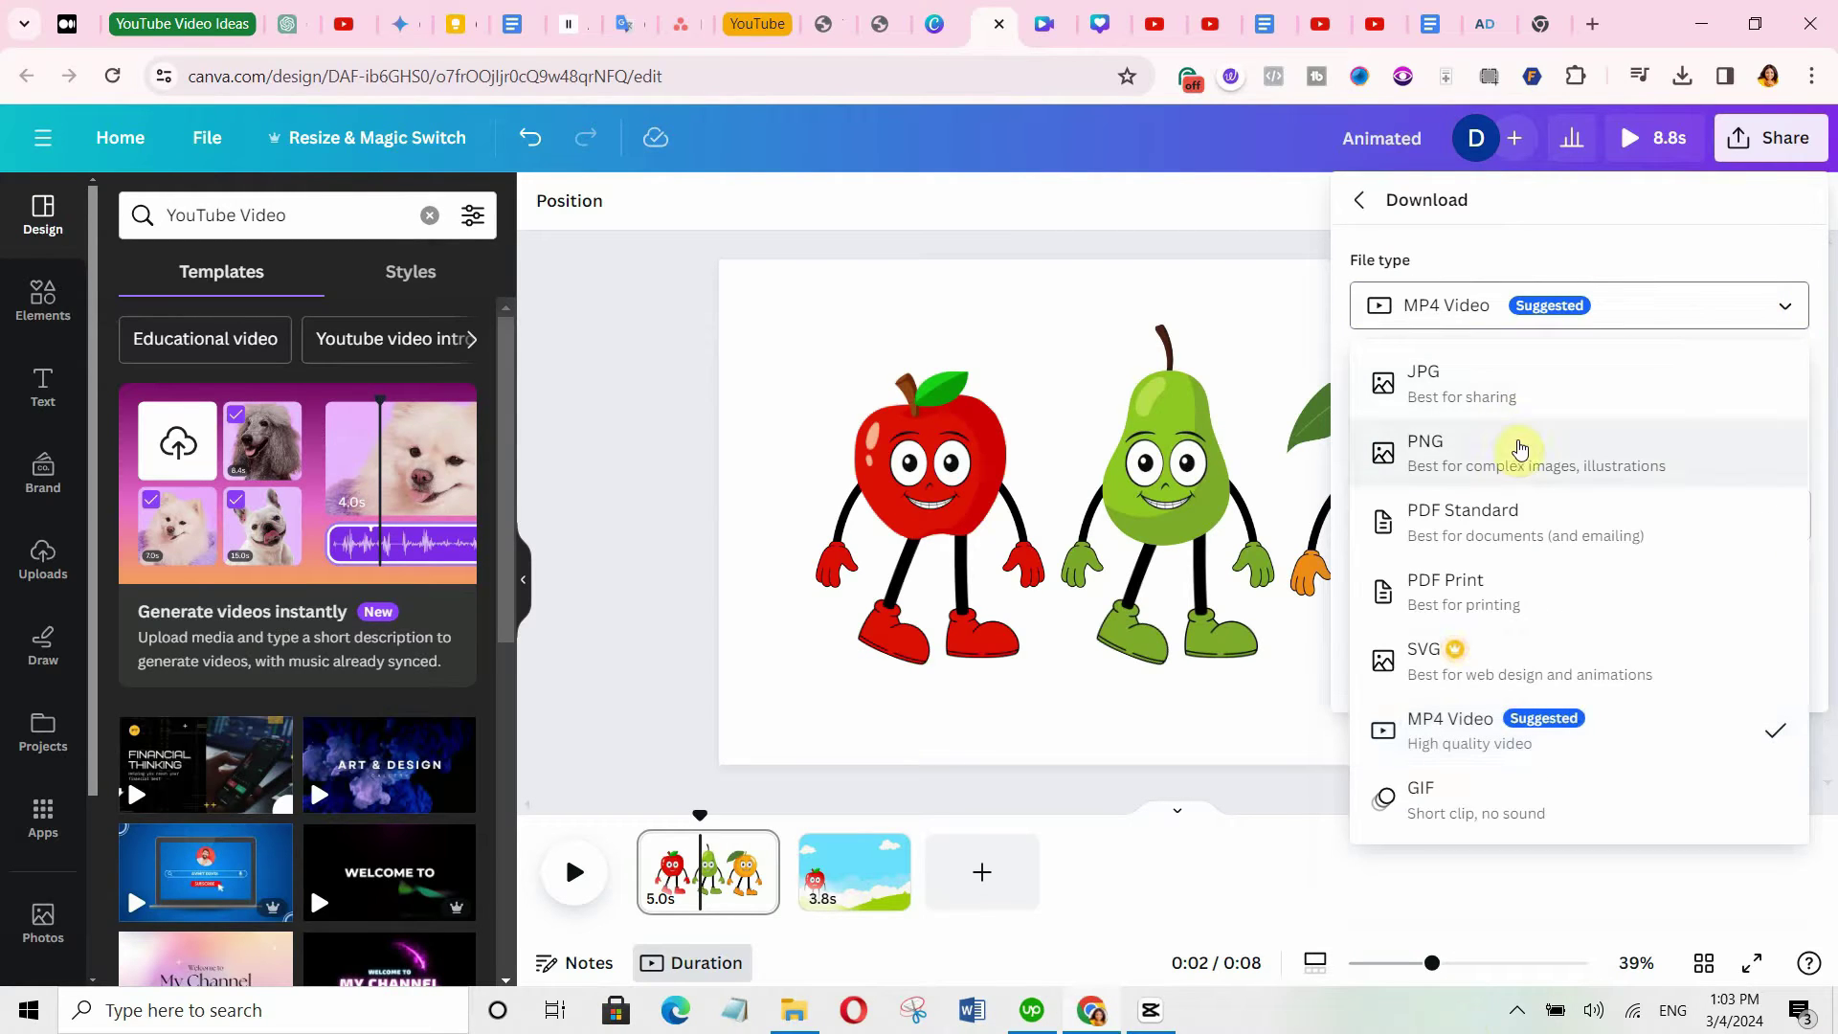
pyautogui.click(1520, 449)
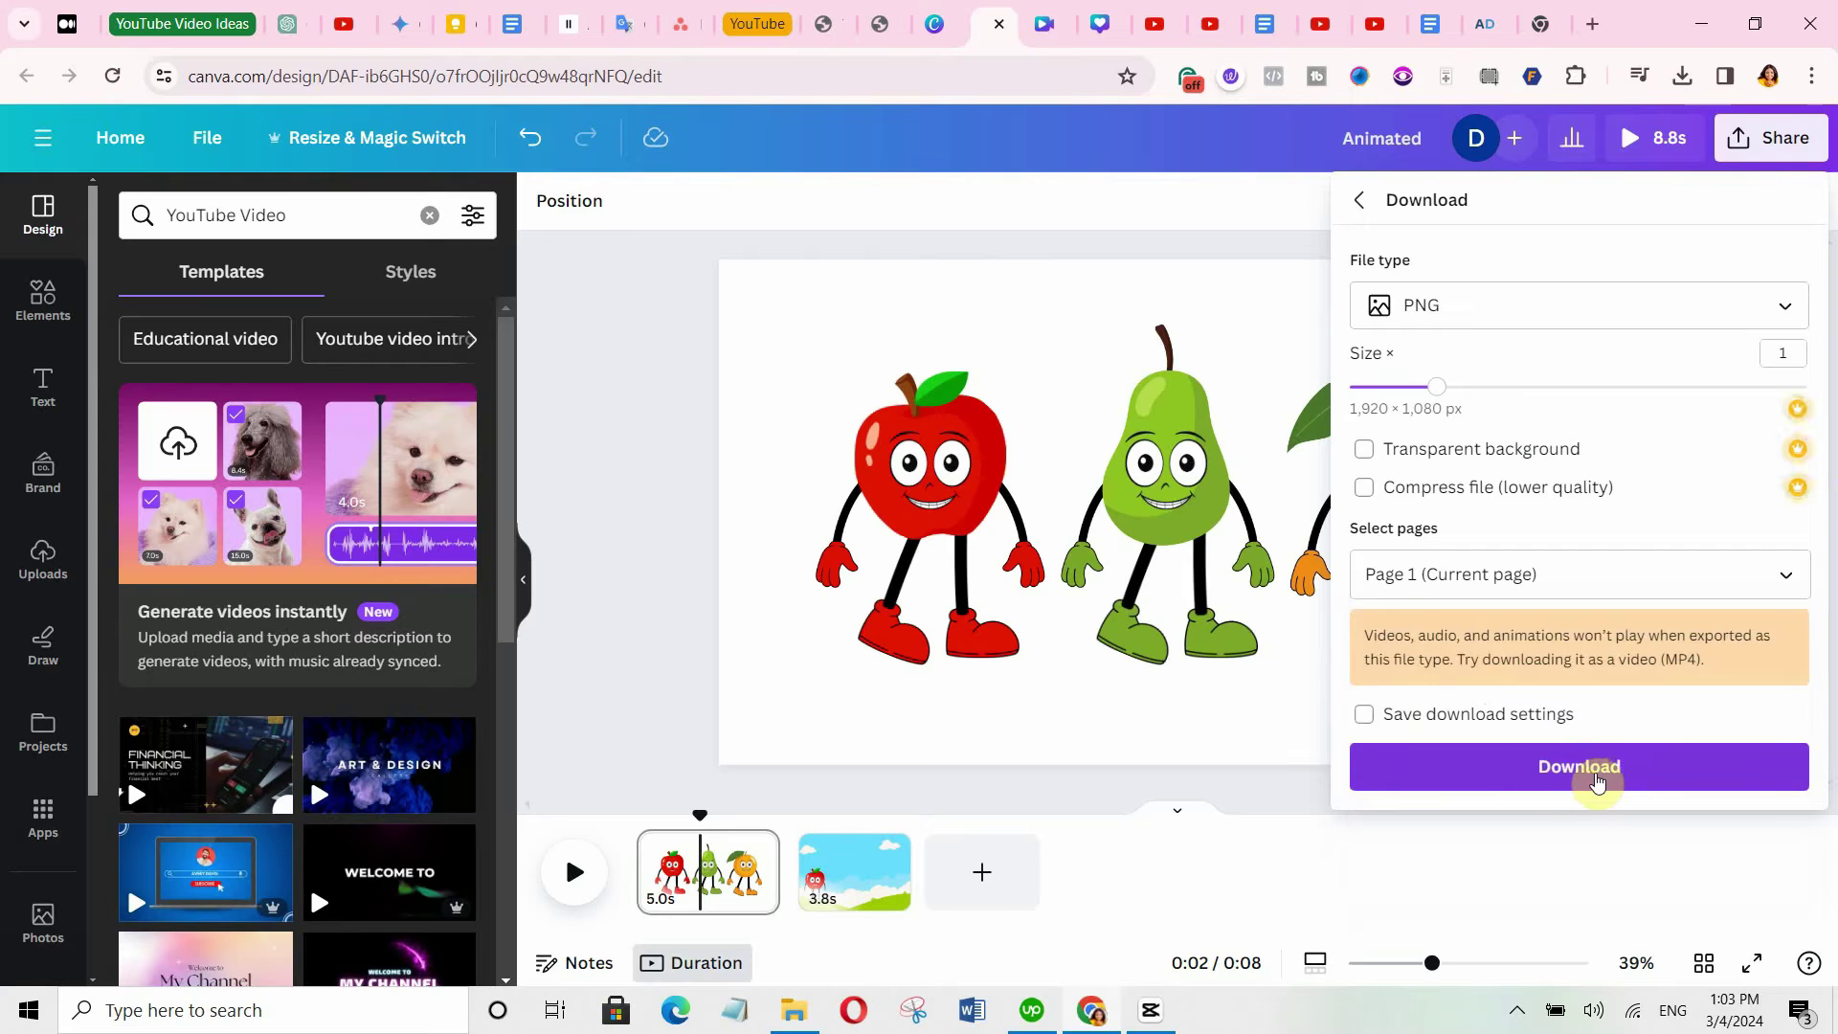
pyautogui.click(1597, 781)
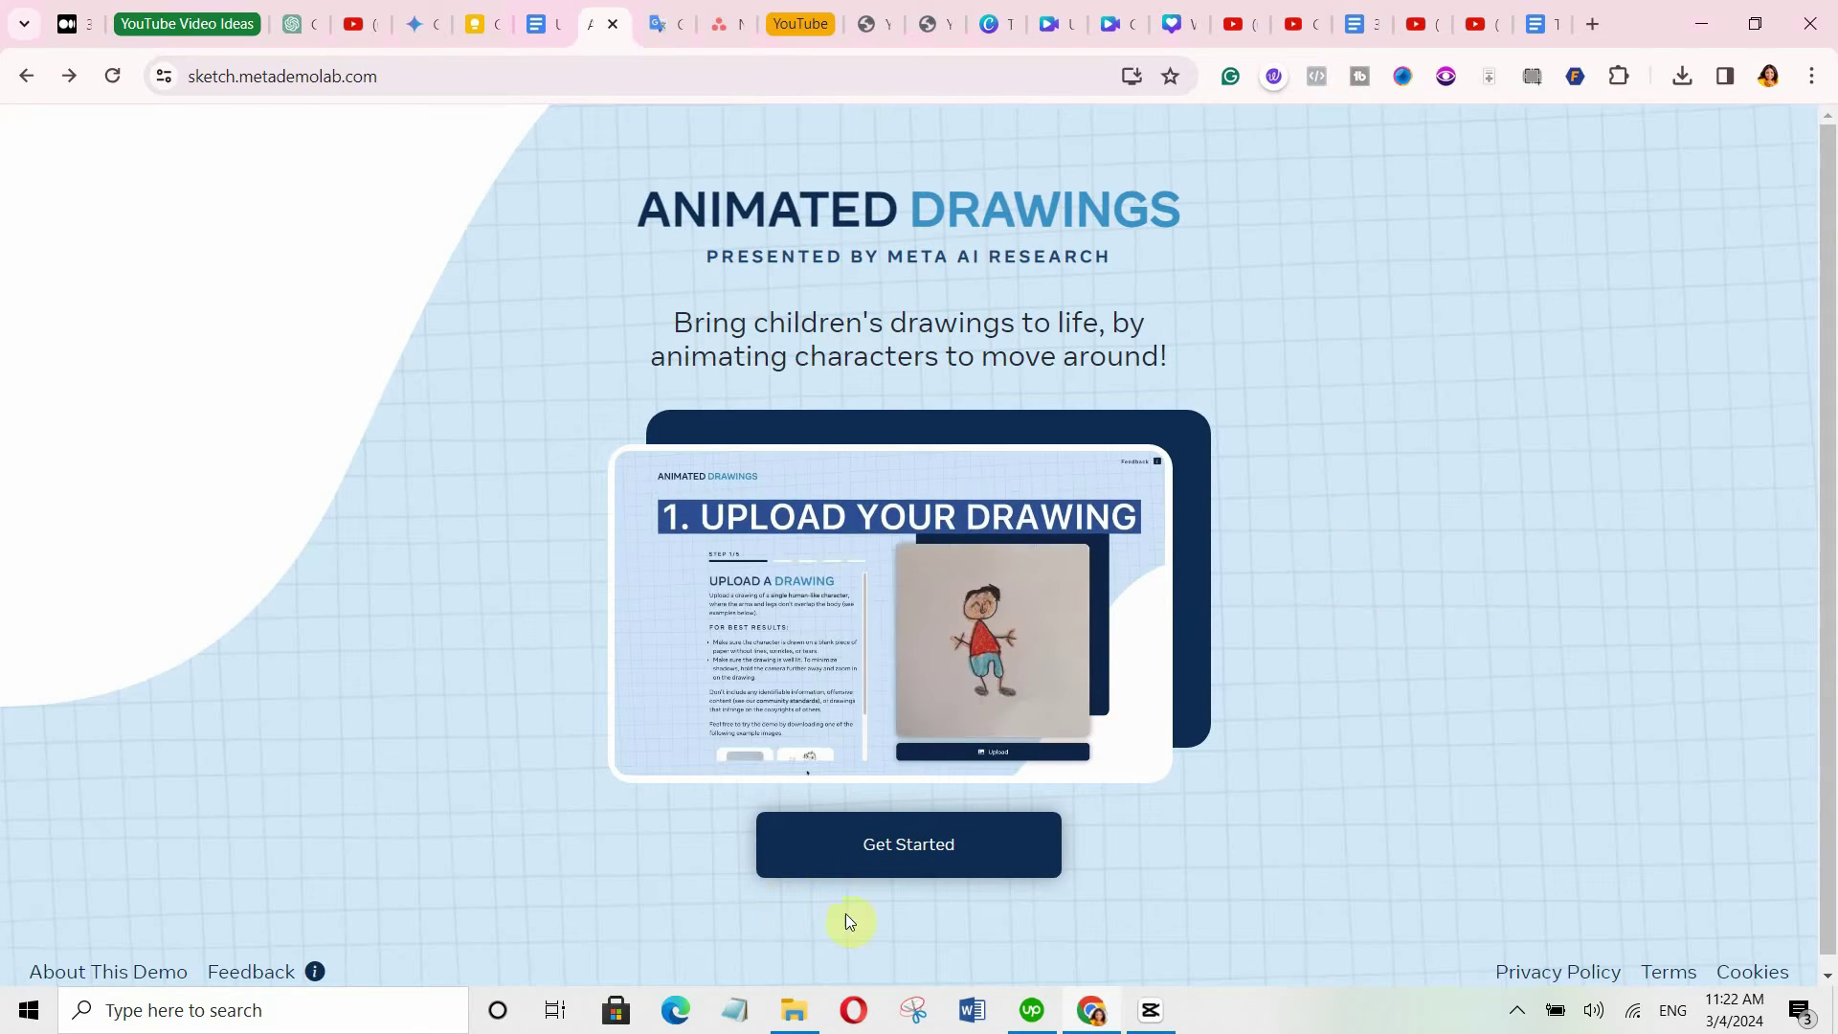
# Start a new animated drawing and upload the fruit image "Animated (1)" from the Downloads folder.
pyautogui.click(937, 862)
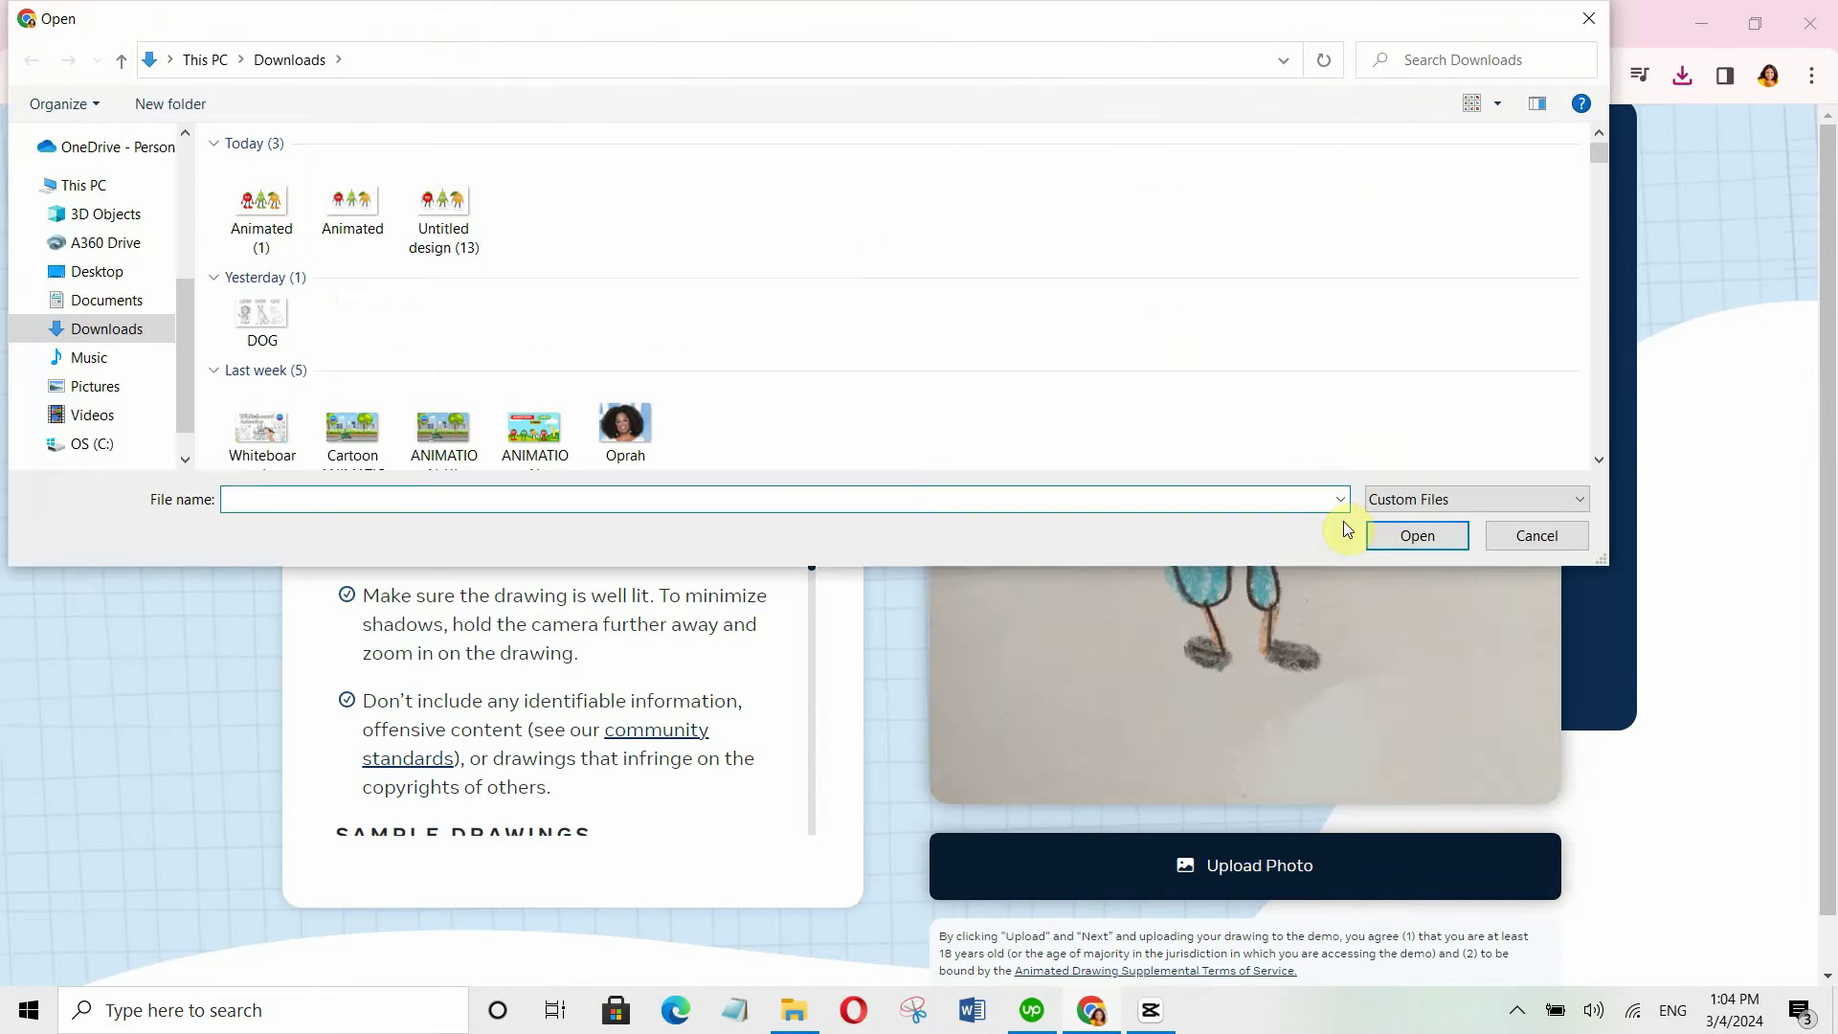
pyautogui.click(255, 204)
pyautogui.click(1417, 546)
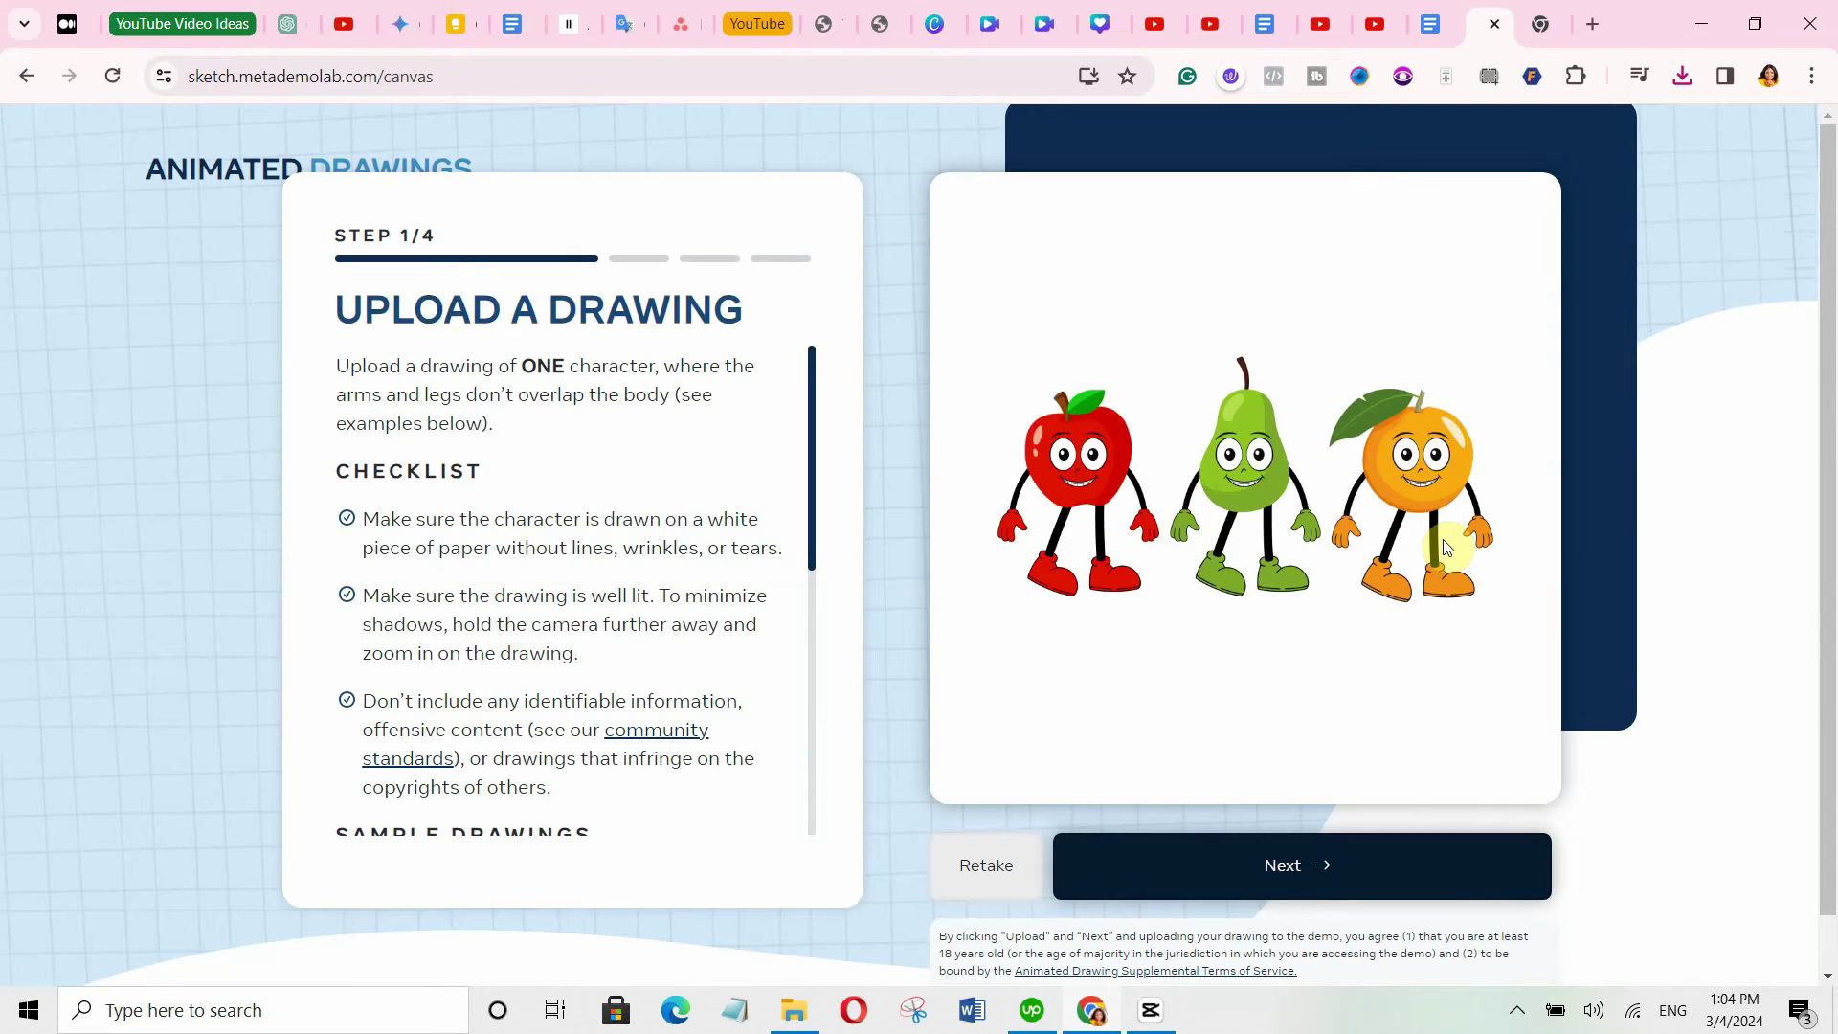
pyautogui.click(1327, 870)
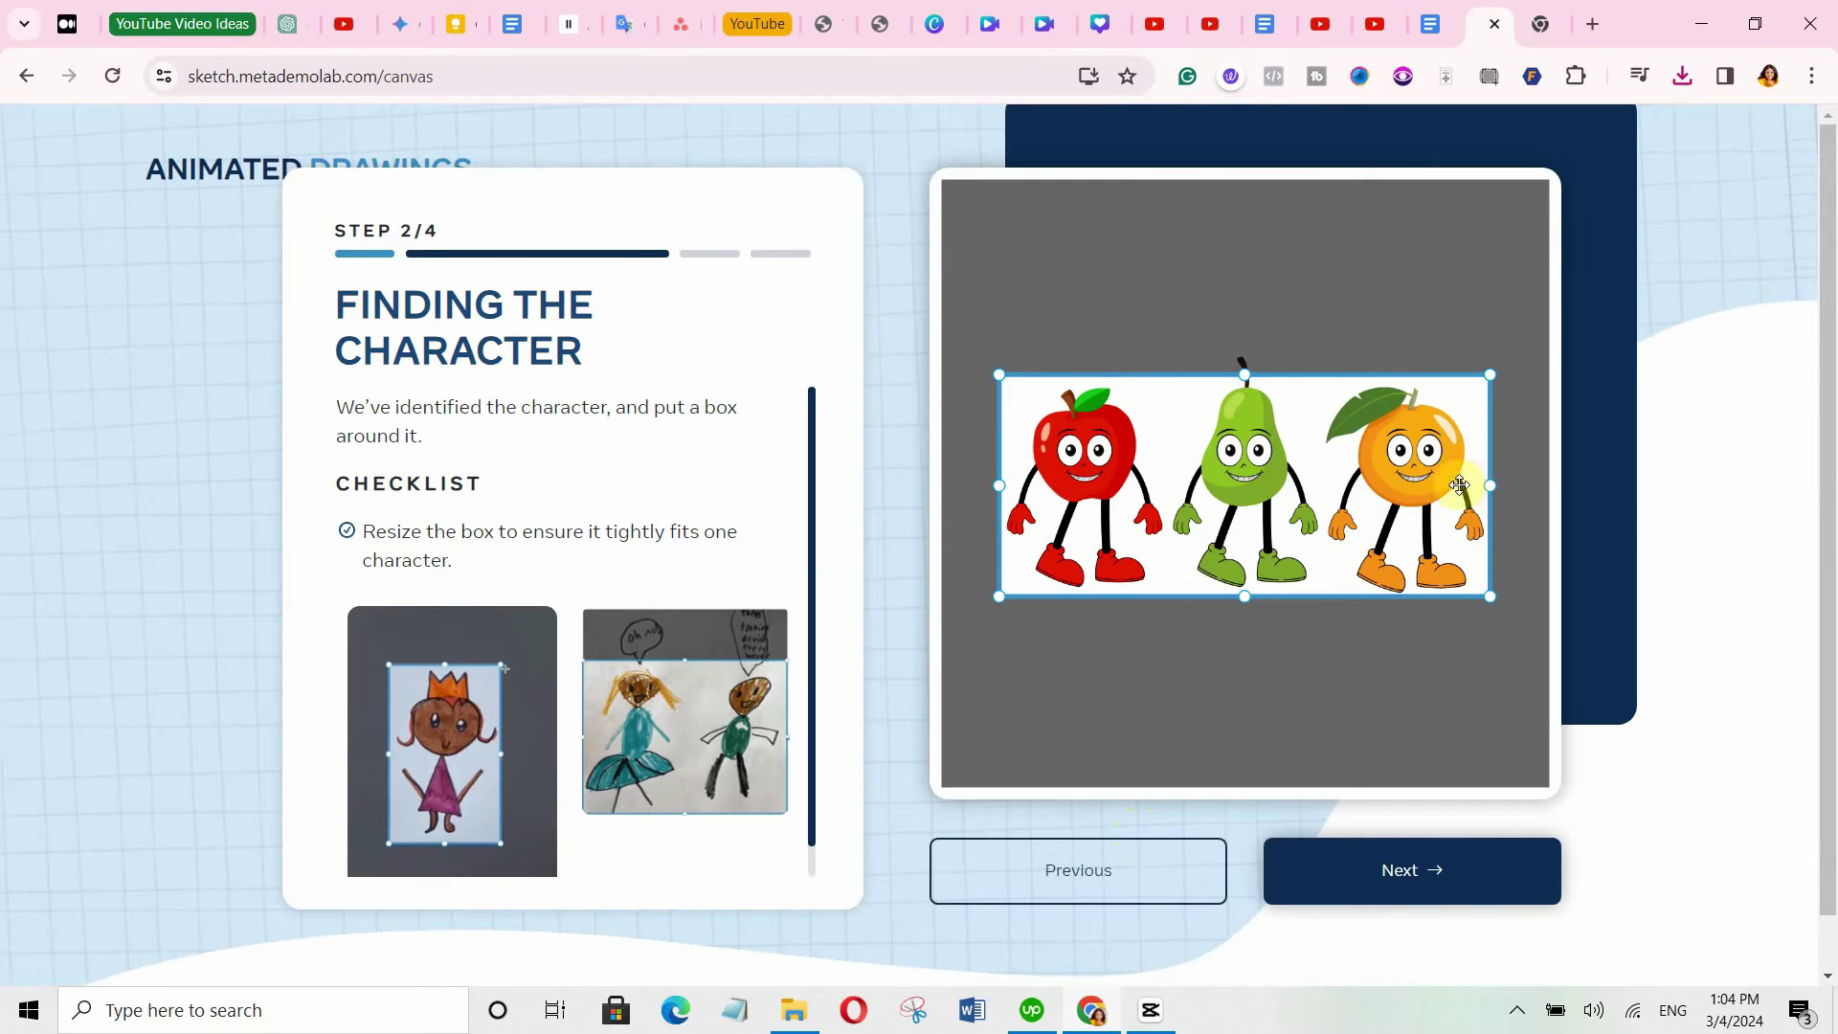
# Shrink the character box to fit only the apple and accept the apple's separation mask.
pyautogui.moveTo(1490, 485); pyautogui.dragTo(1168, 483)
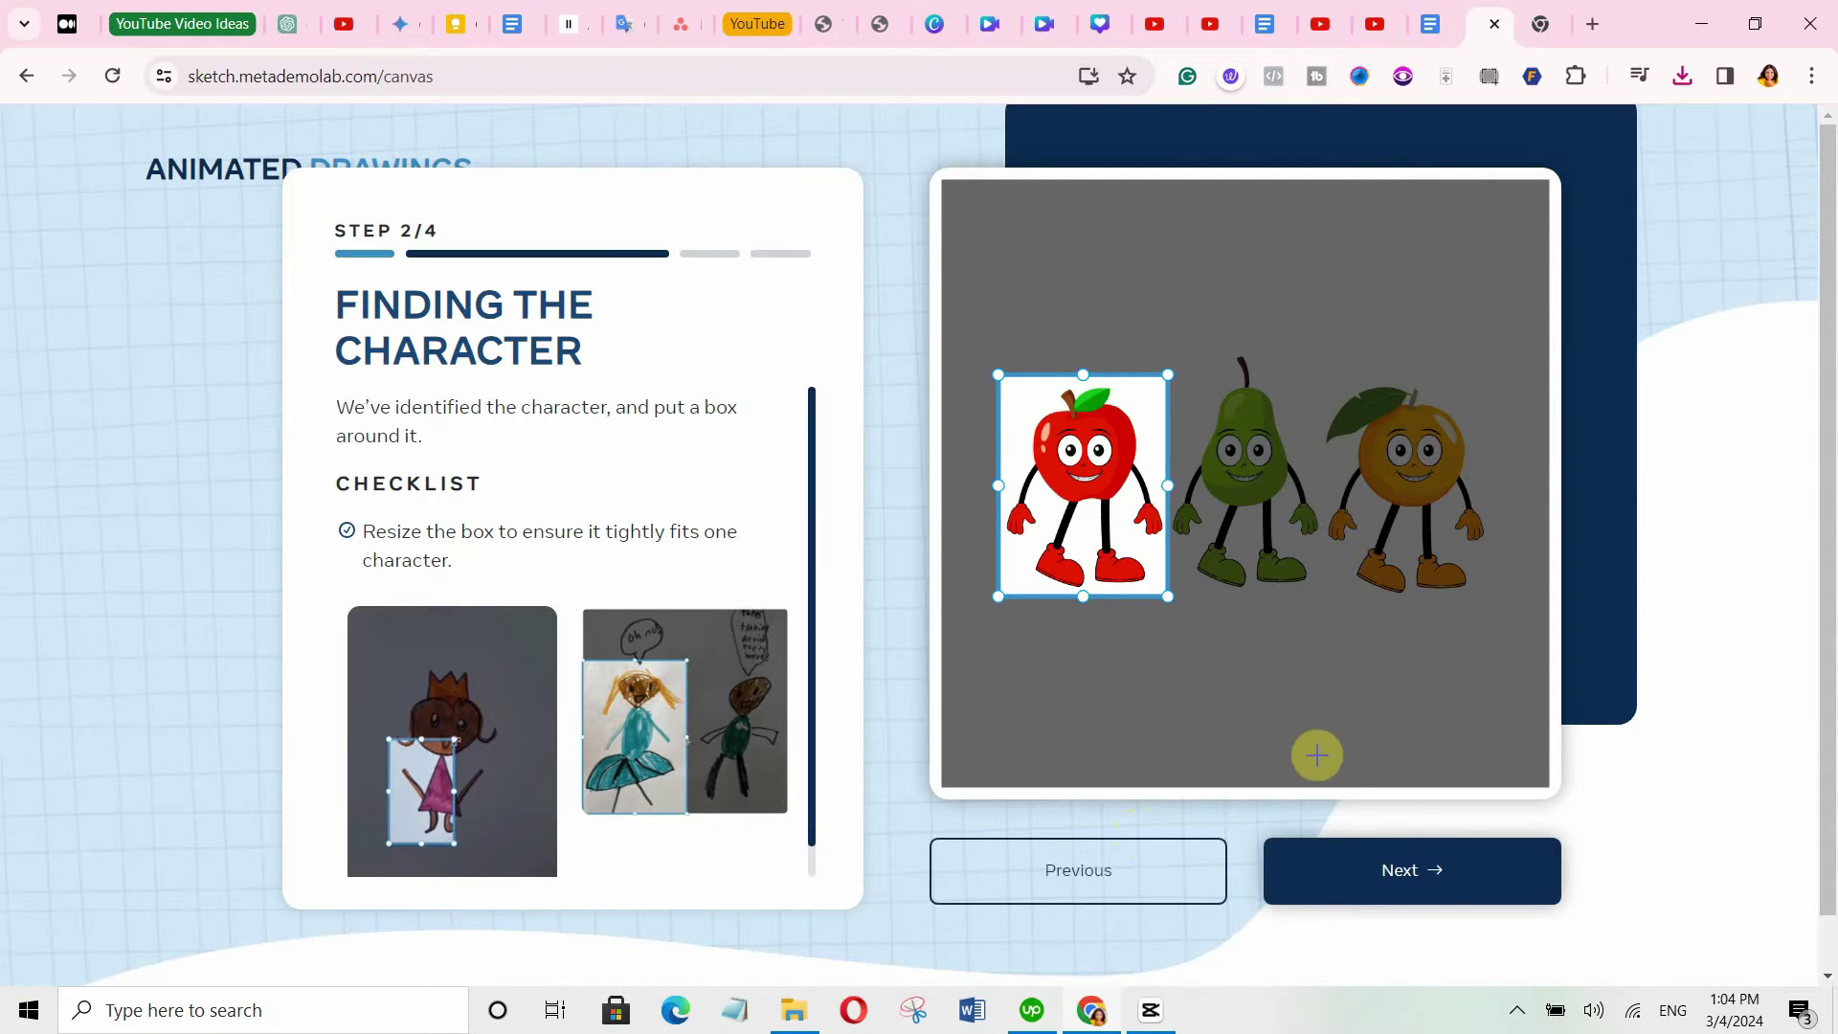
pyautogui.click(1416, 883)
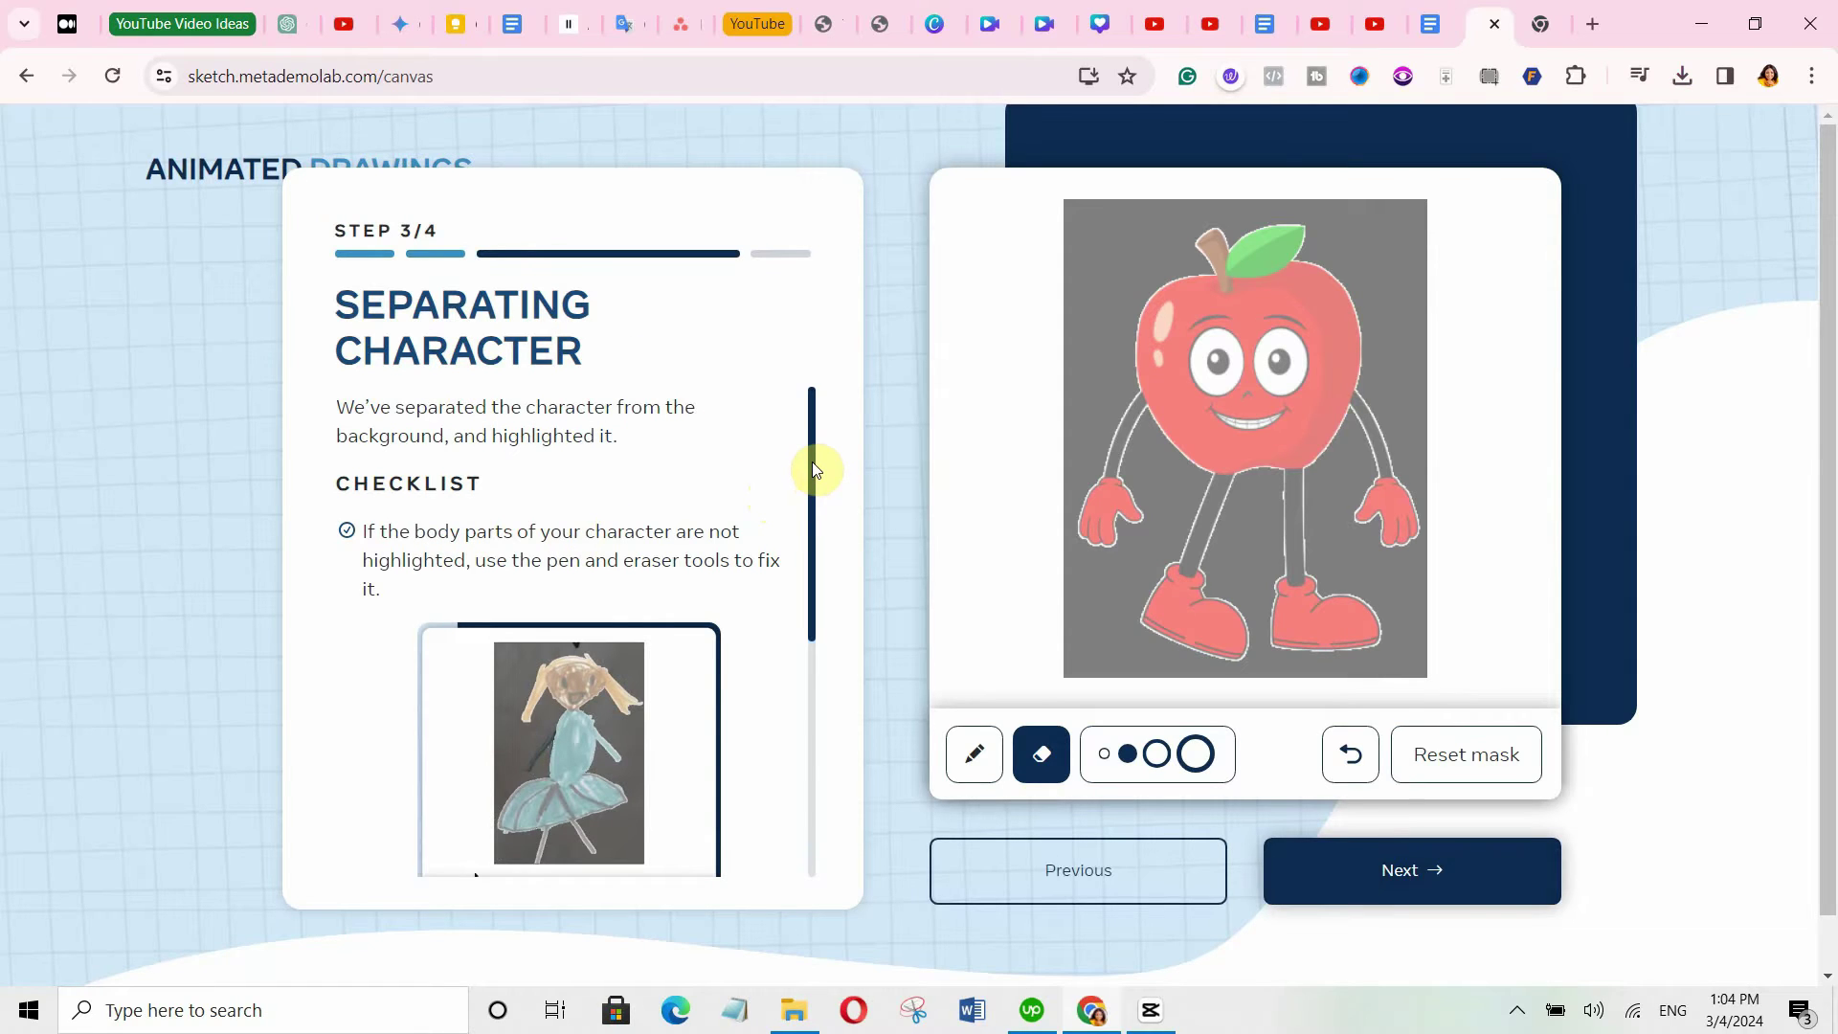
pyautogui.scroll(-5, 814, 471)
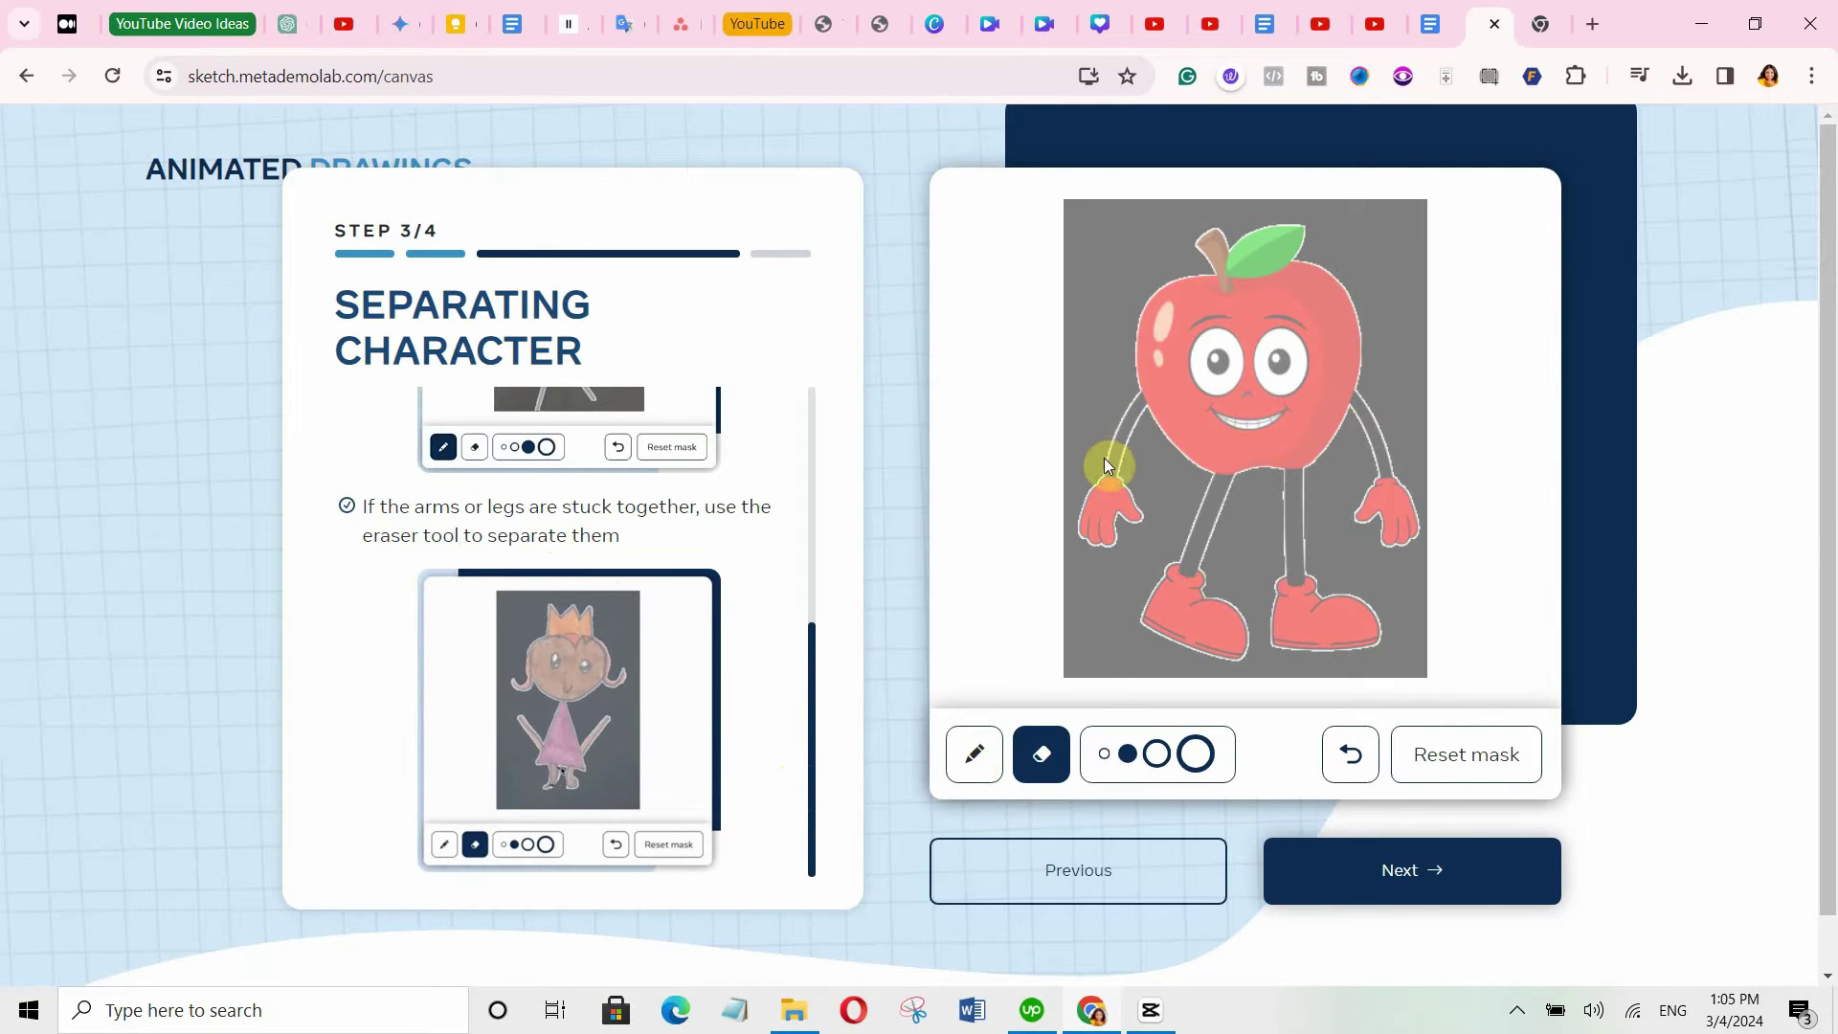
pyautogui.moveTo(1105, 460); pyautogui.dragTo(1126, 410)
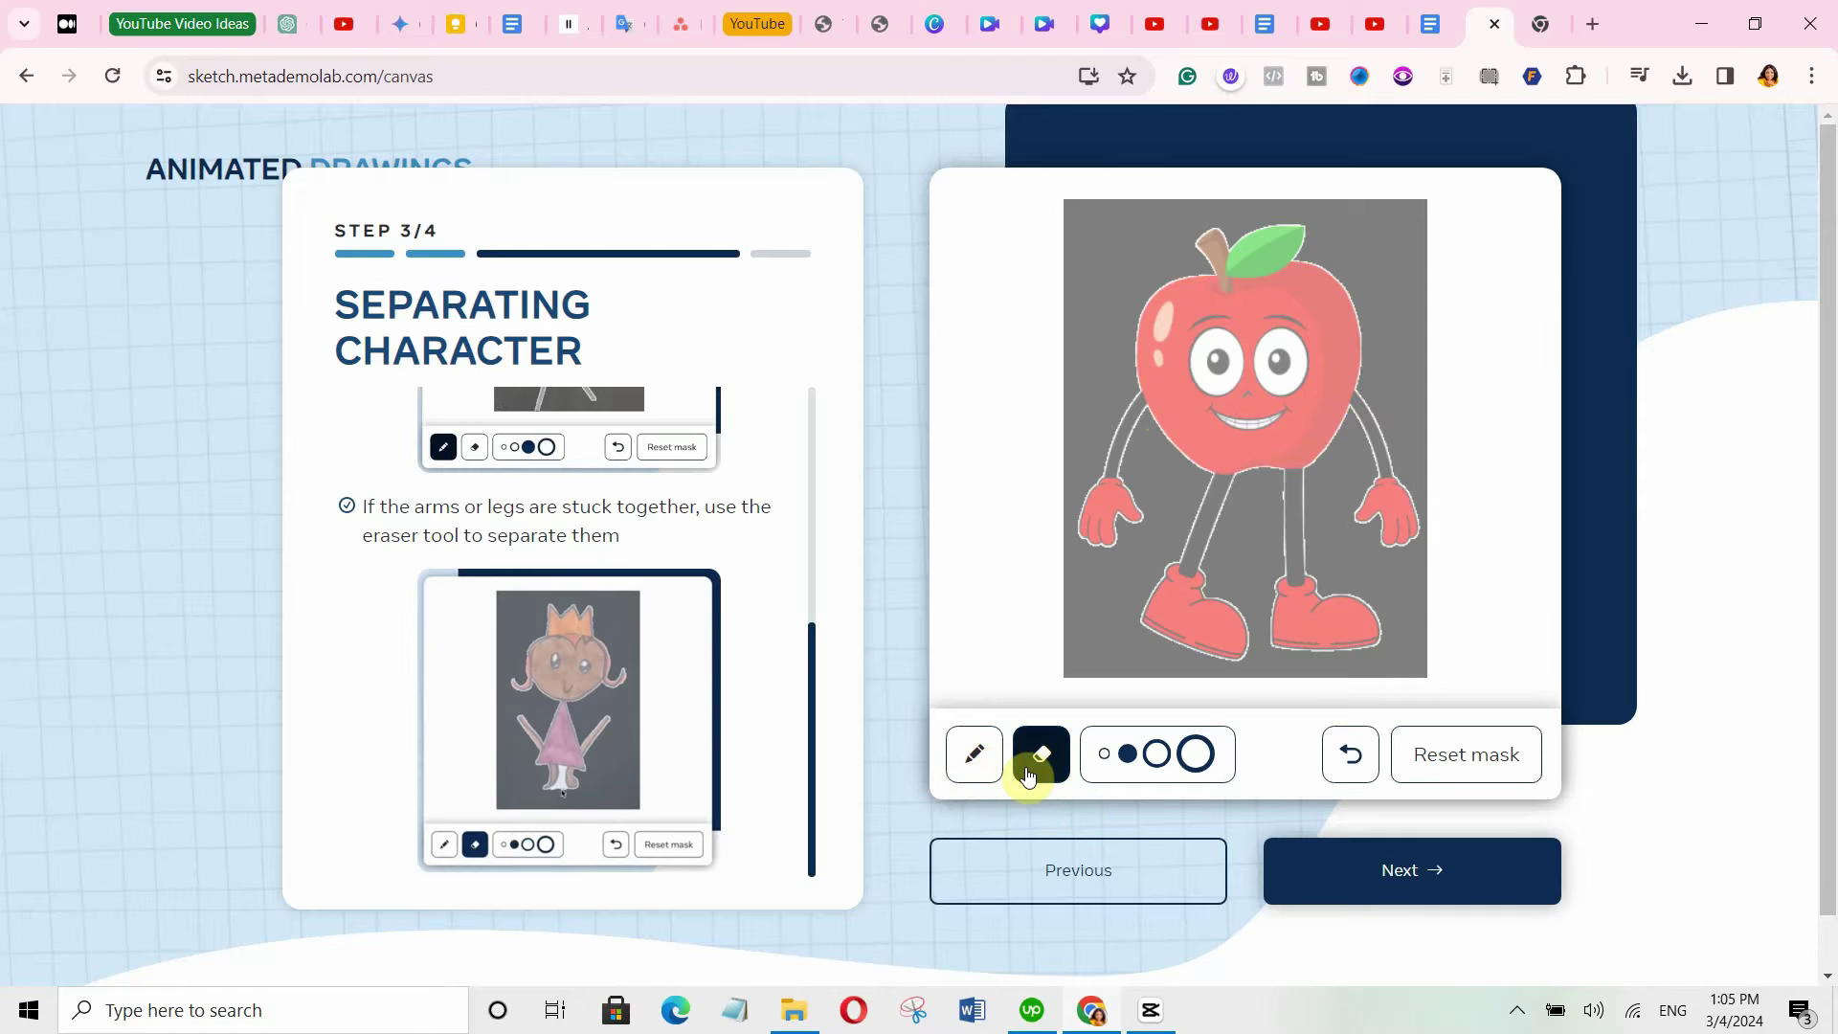
pyautogui.click(1432, 876)
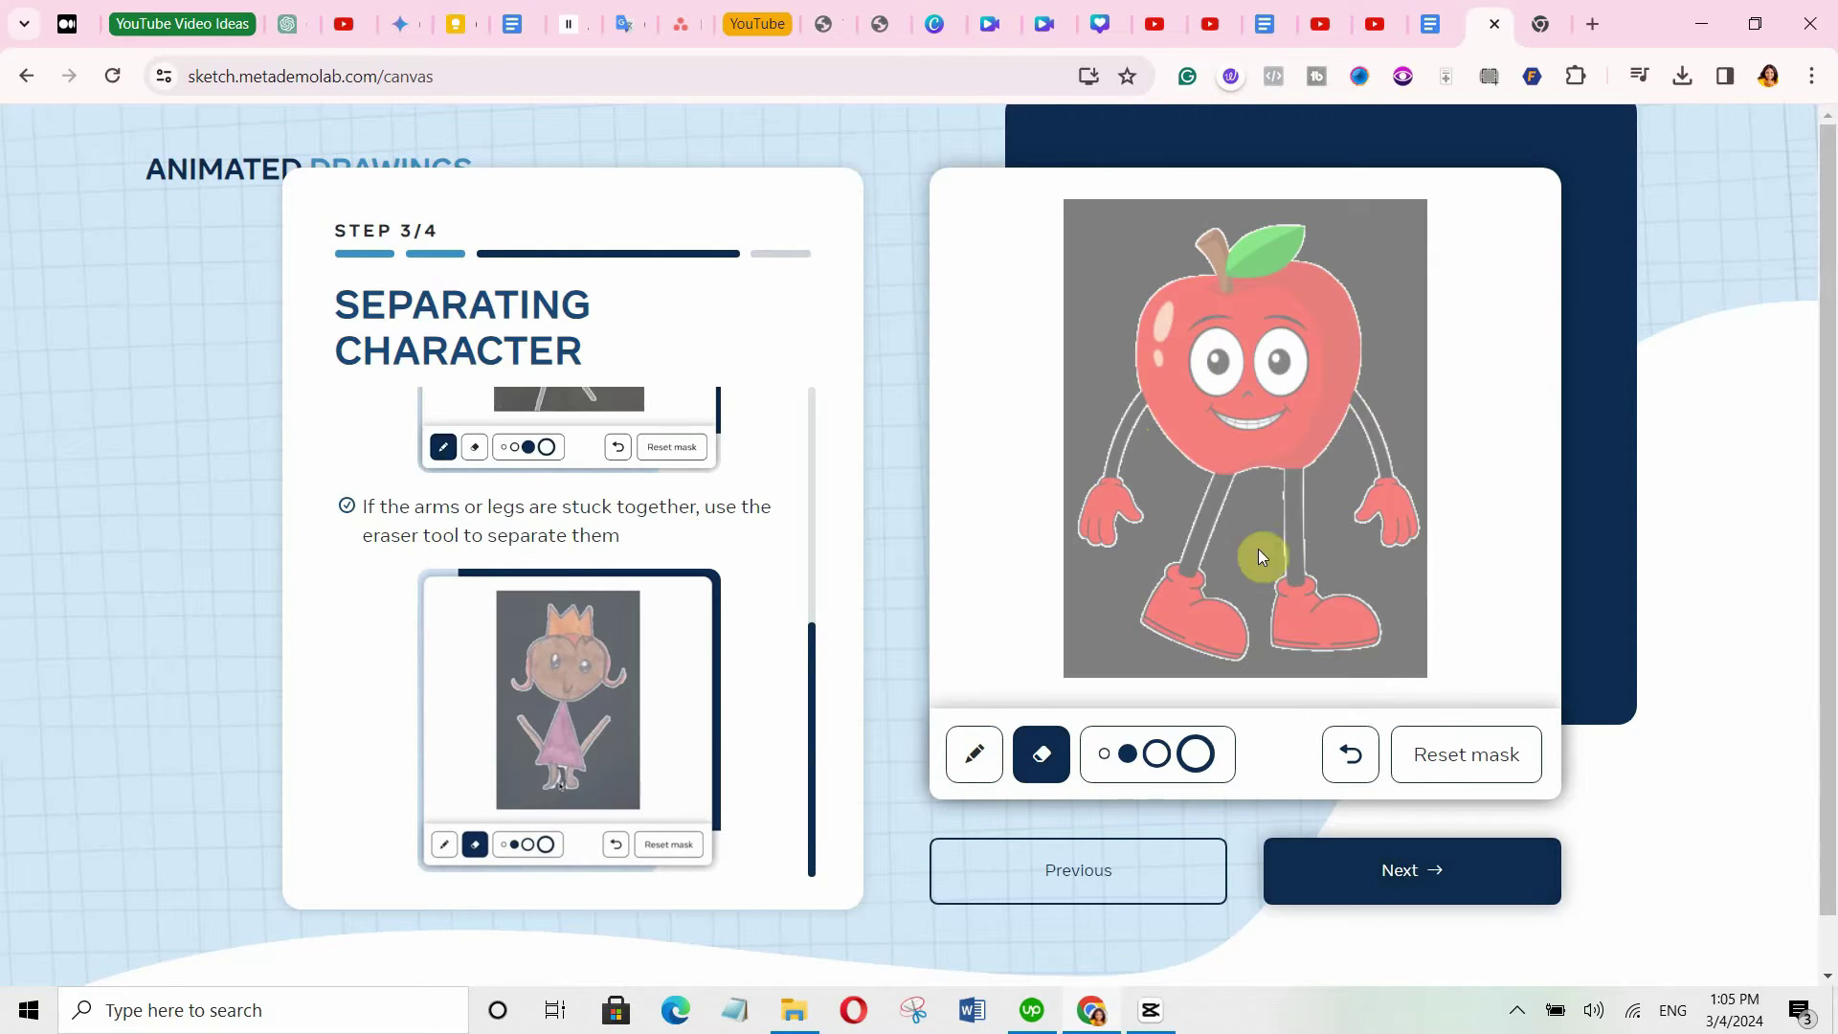
pyautogui.click(1431, 876)
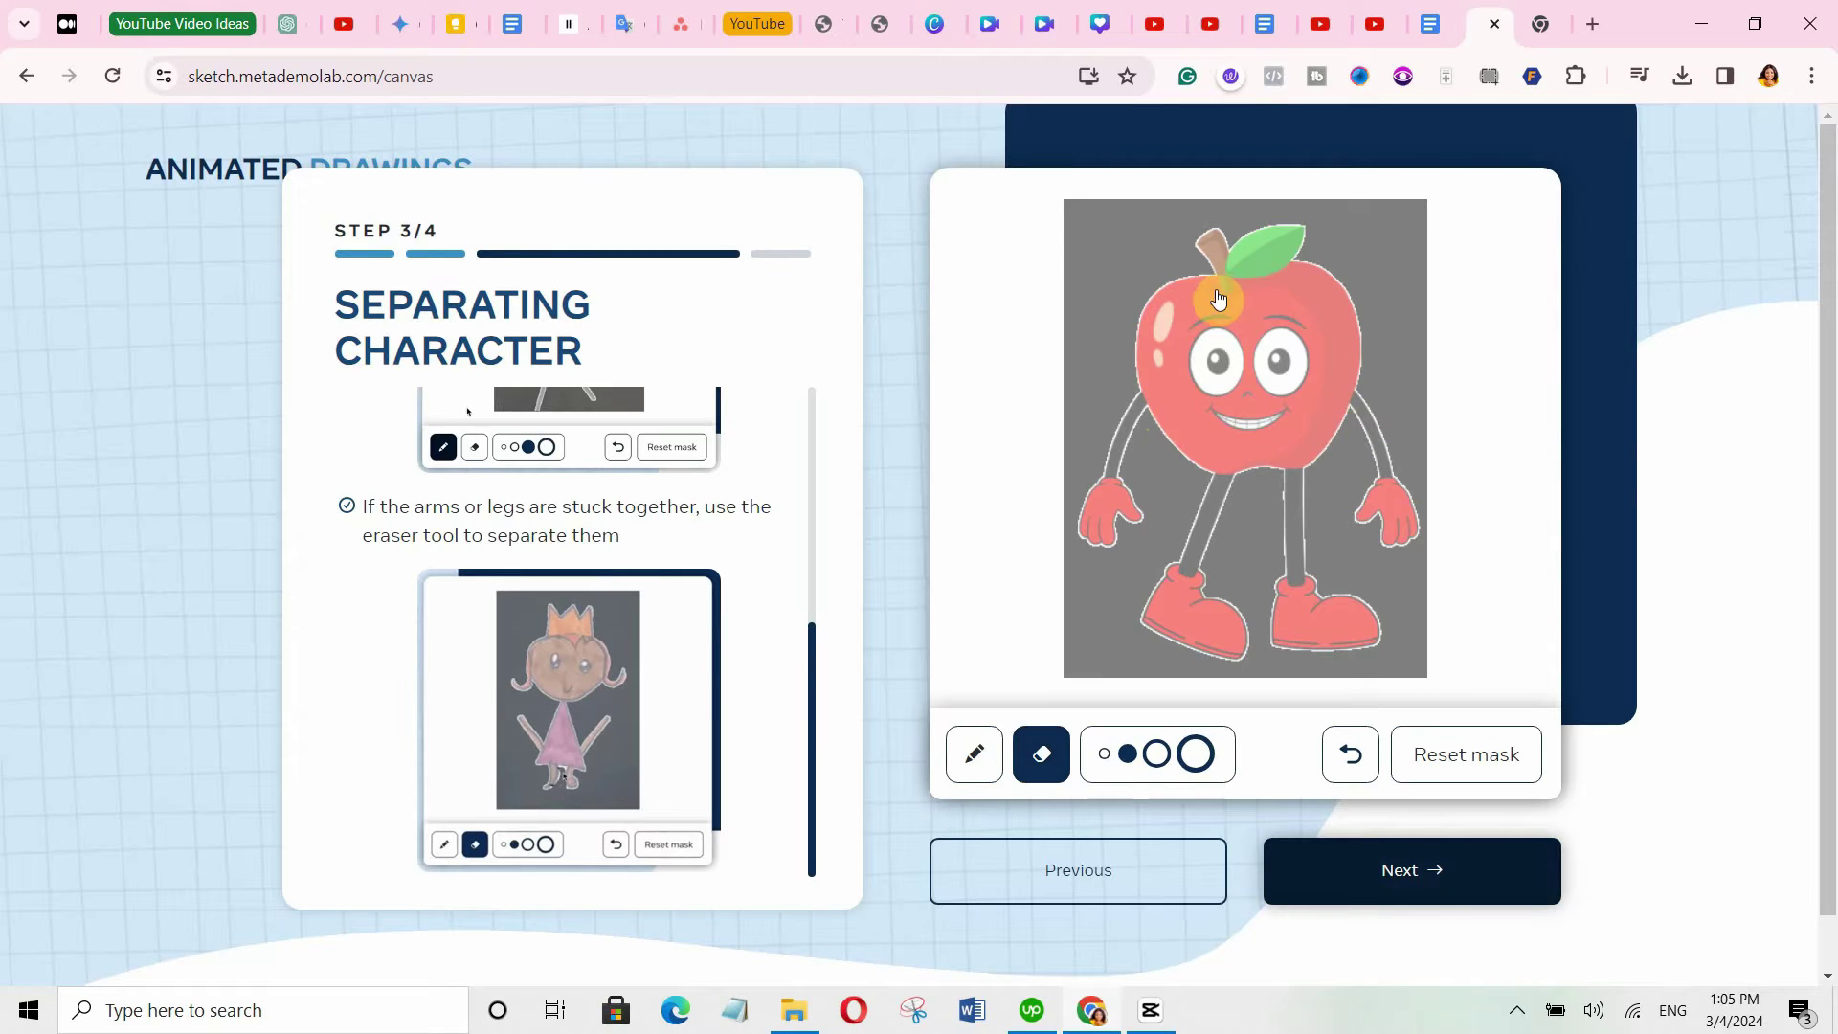
pyautogui.click(1414, 874)
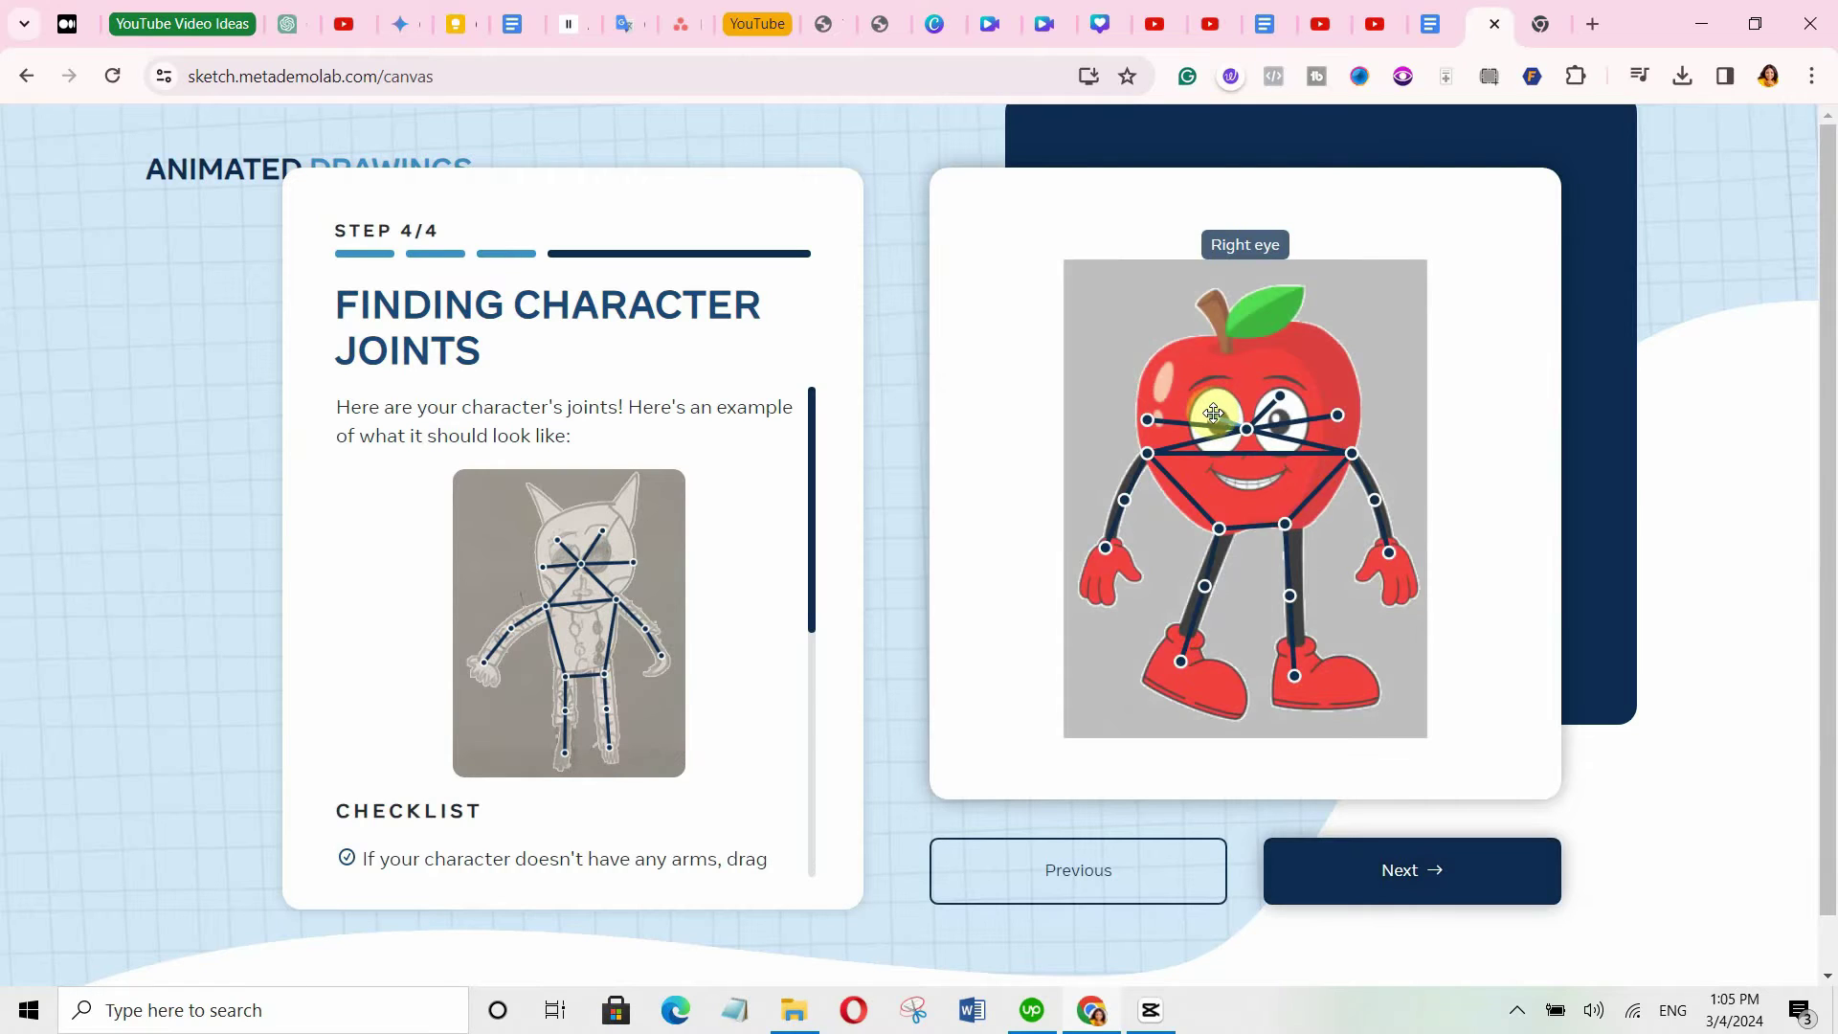
# Center the apple's right and left eye joints on its pupils and accept the joint layout.
pyautogui.moveTo(1216, 414); pyautogui.dragTo(1209, 405)
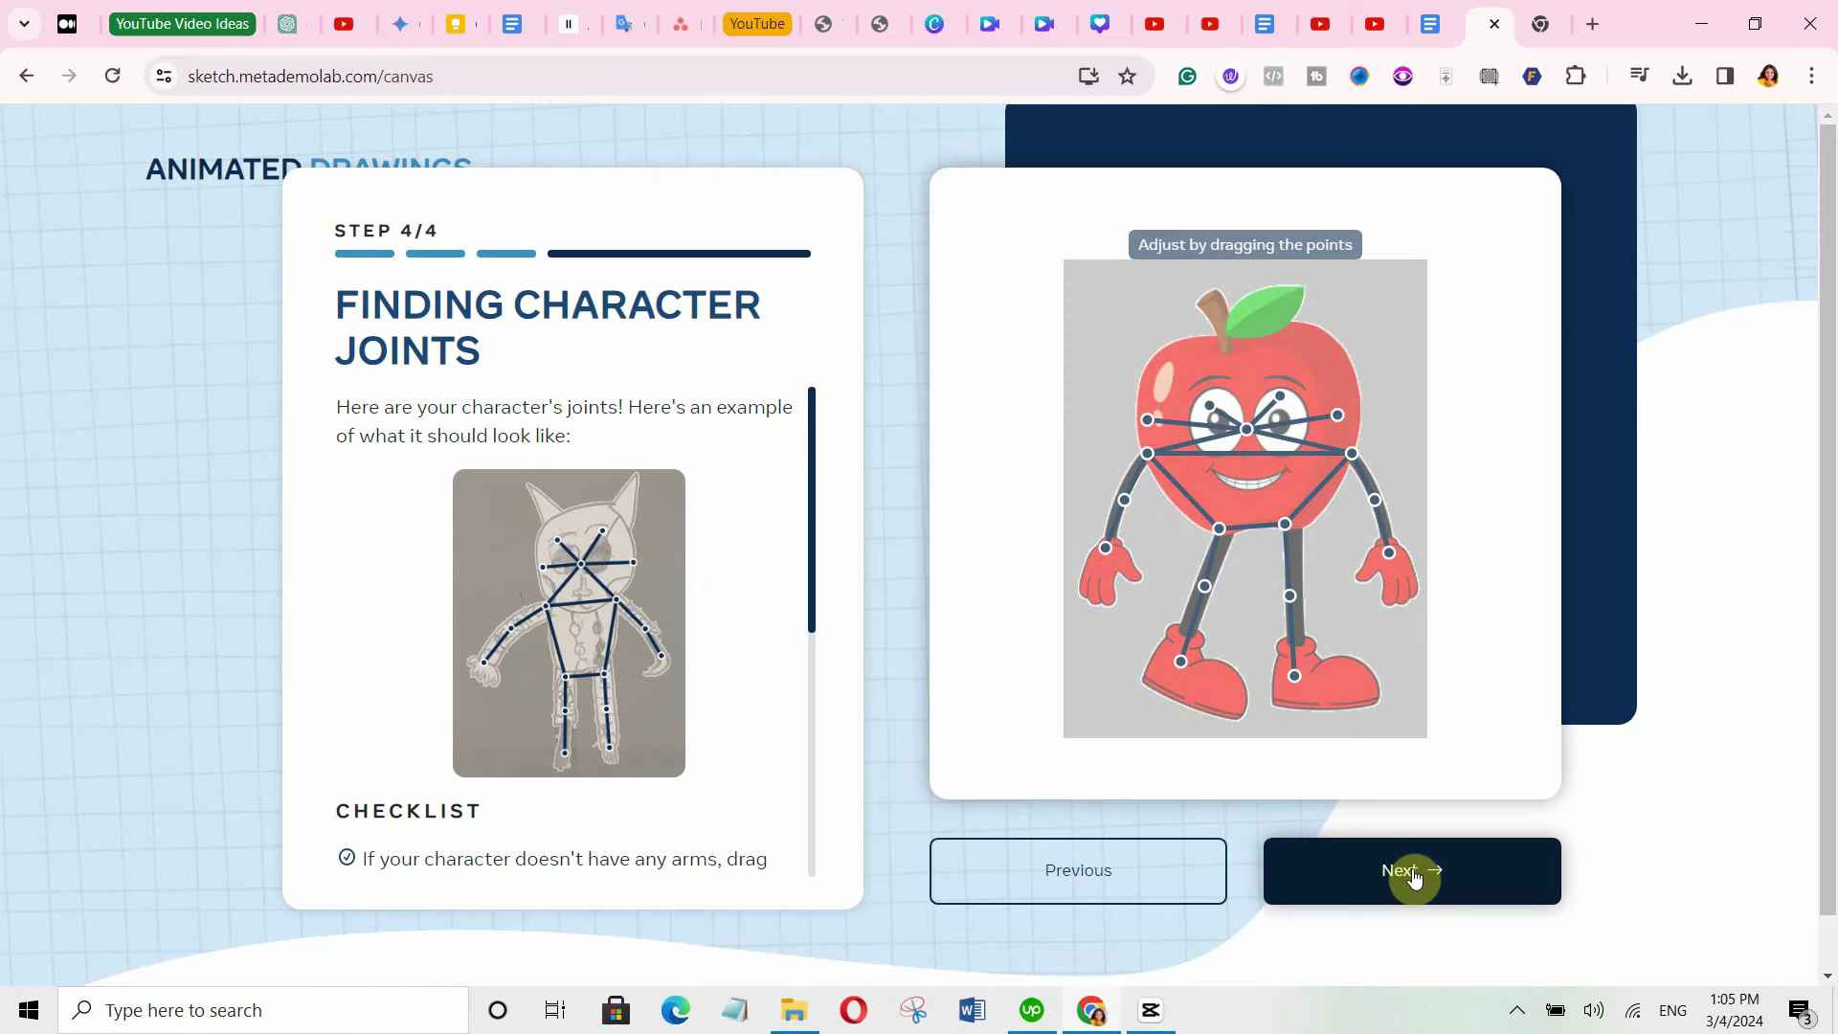
pyautogui.moveTo(1279, 396); pyautogui.dragTo(1280, 411)
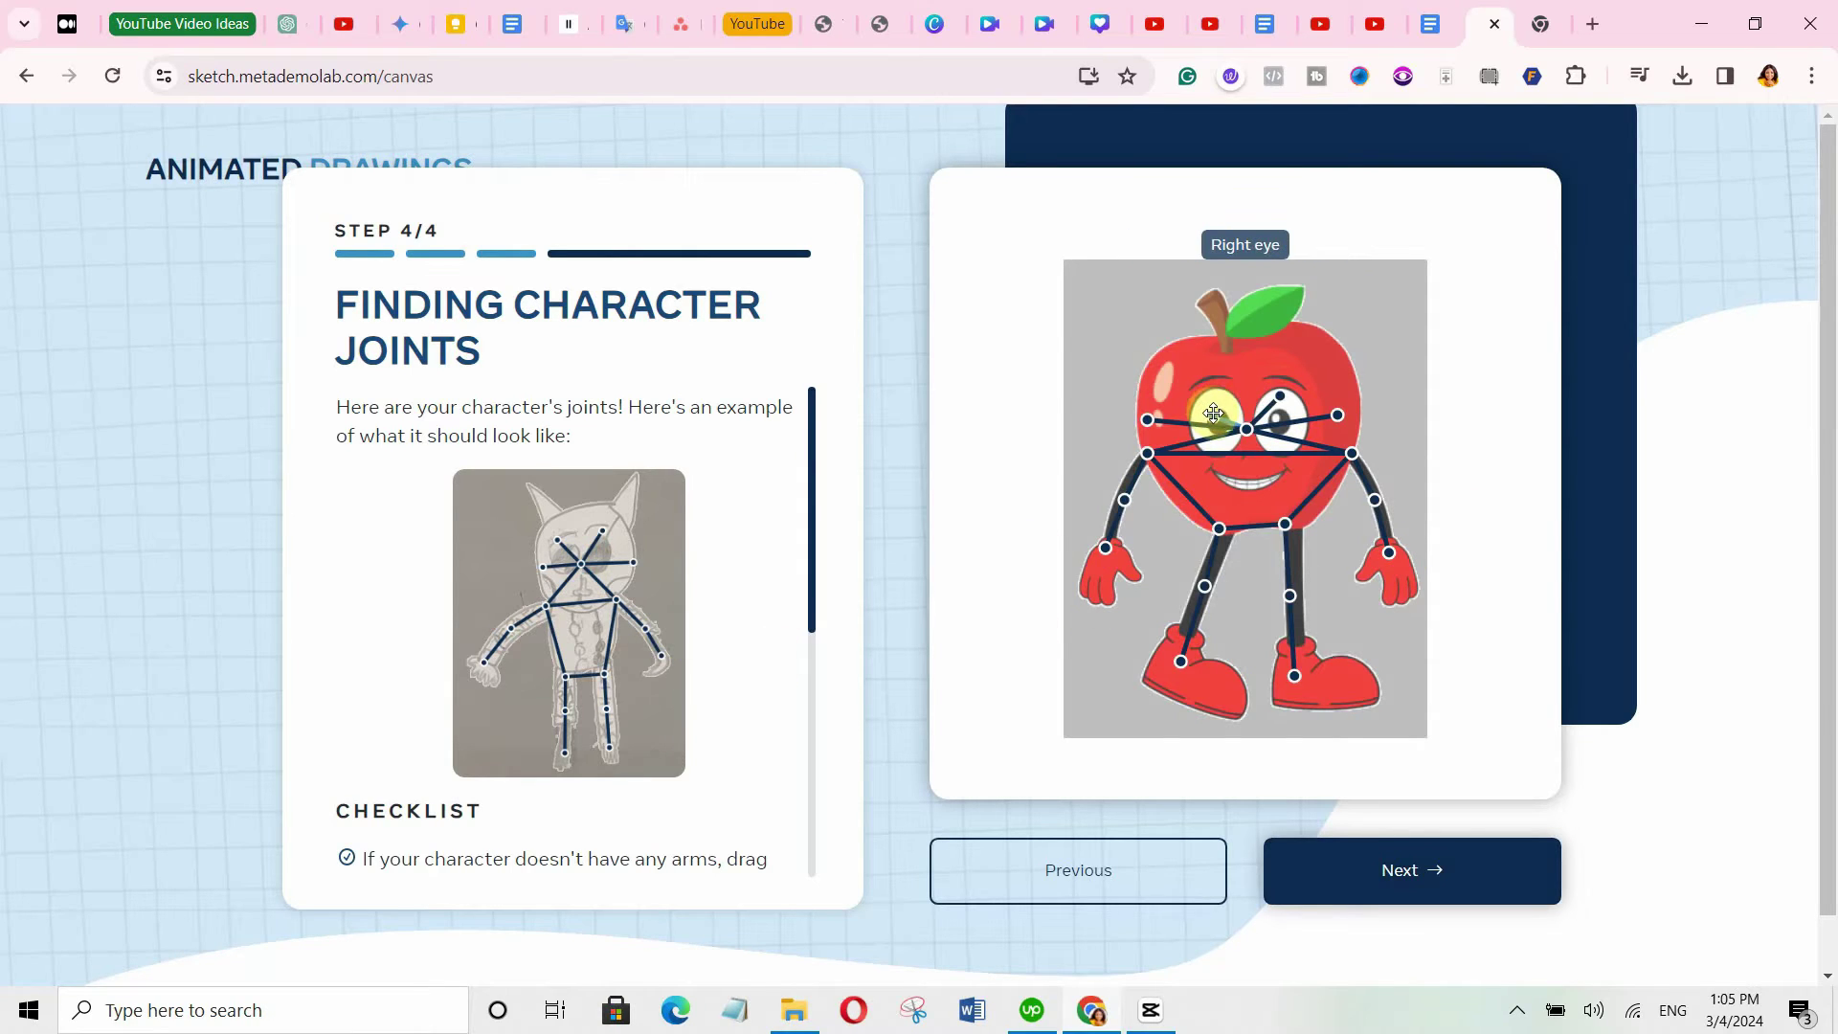
pyautogui.moveTo(1216, 414); pyautogui.dragTo(1210, 403)
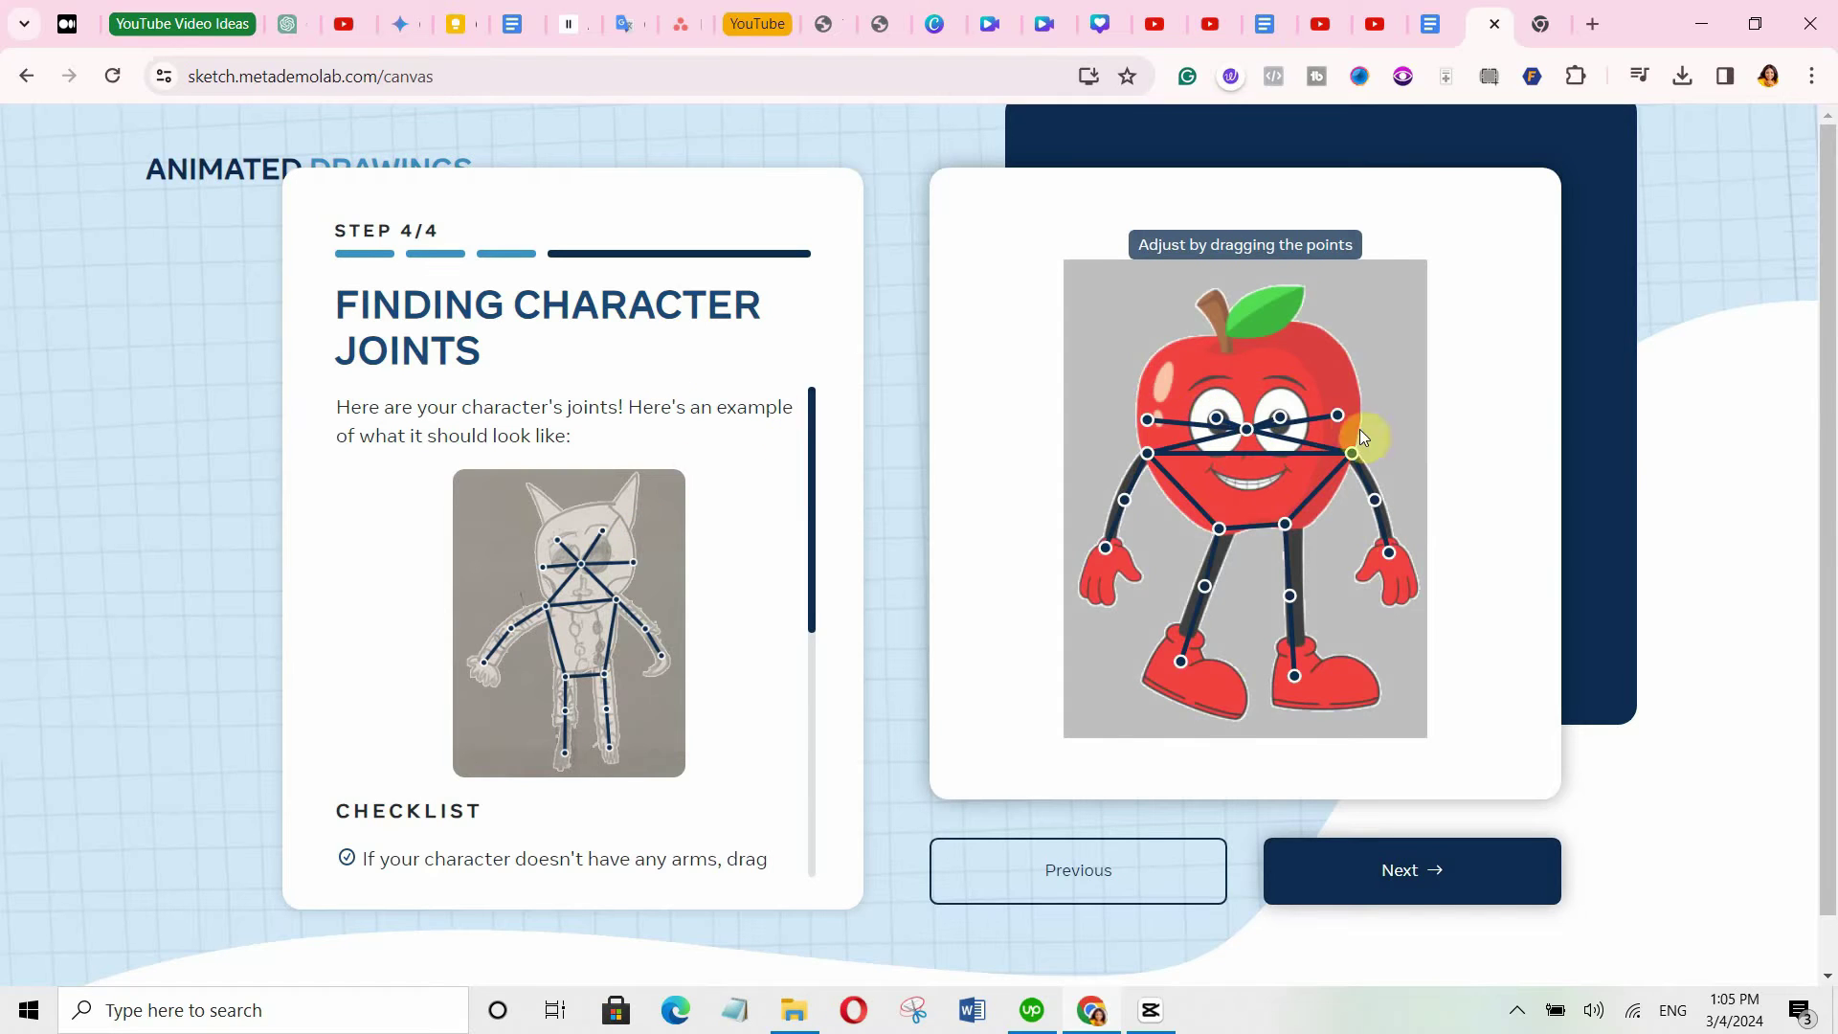
pyautogui.moveTo(1280, 396); pyautogui.dragTo(1280, 412)
pyautogui.click(1422, 875)
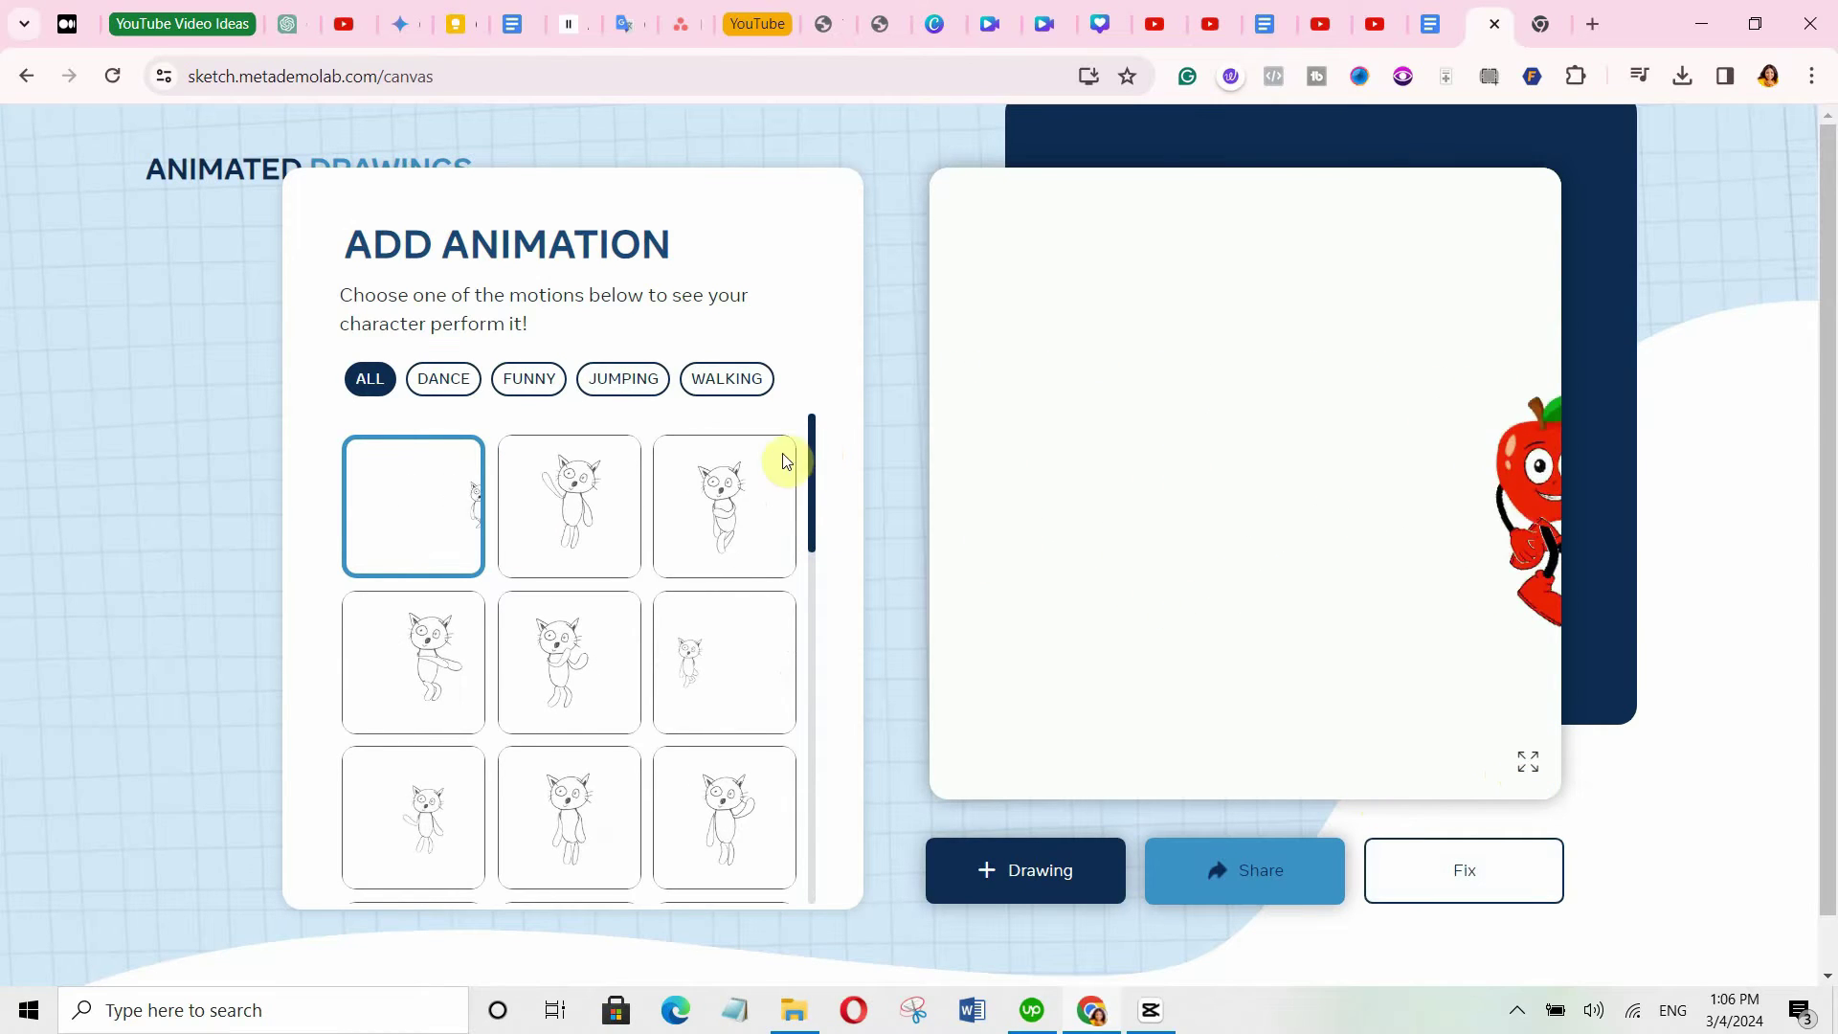
# Apply the waving motion to the apple and download the resulting animation video.
pyautogui.moveTo(817, 474)
pyautogui.mouseDown()
pyautogui.moveTo(810, 838)
pyautogui.moveTo(840, 455)
pyautogui.moveTo(814, 470)
pyautogui.moveTo(808, 837)
pyautogui.moveTo(843, 450)
pyautogui.mouseUp()
pyautogui.click(579, 529)
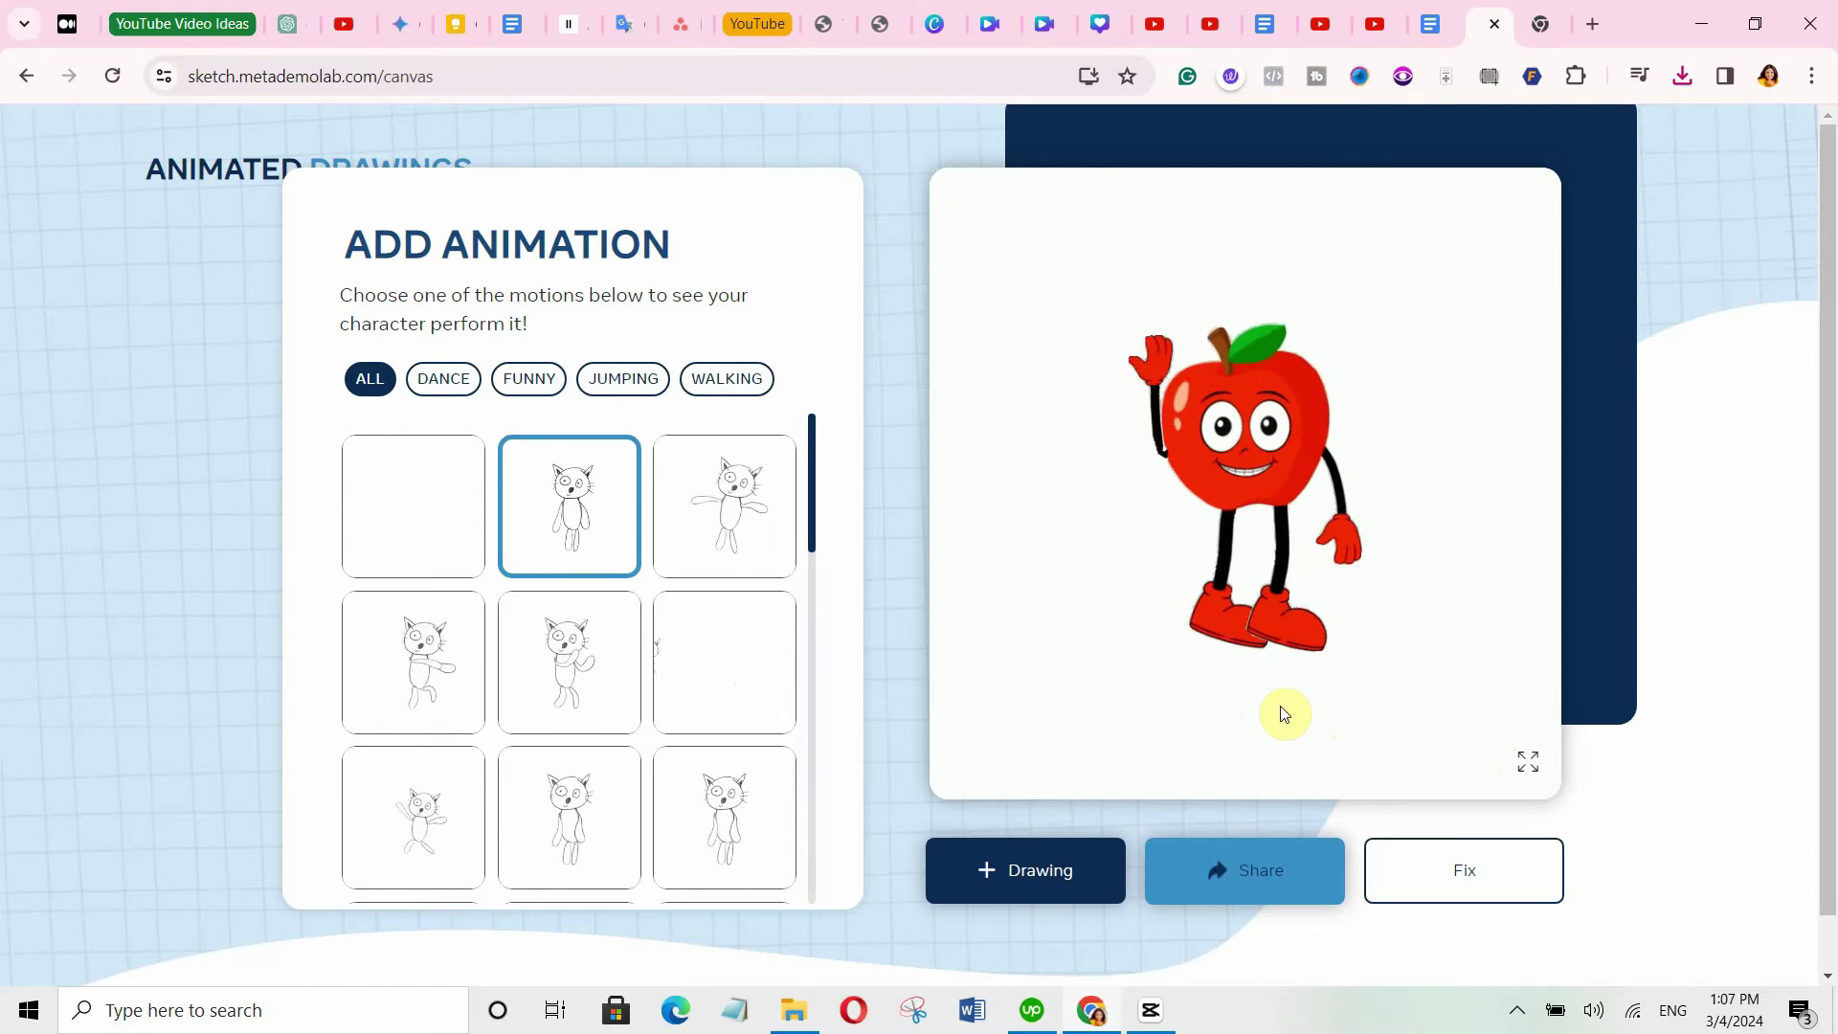
pyautogui.click(1529, 761)
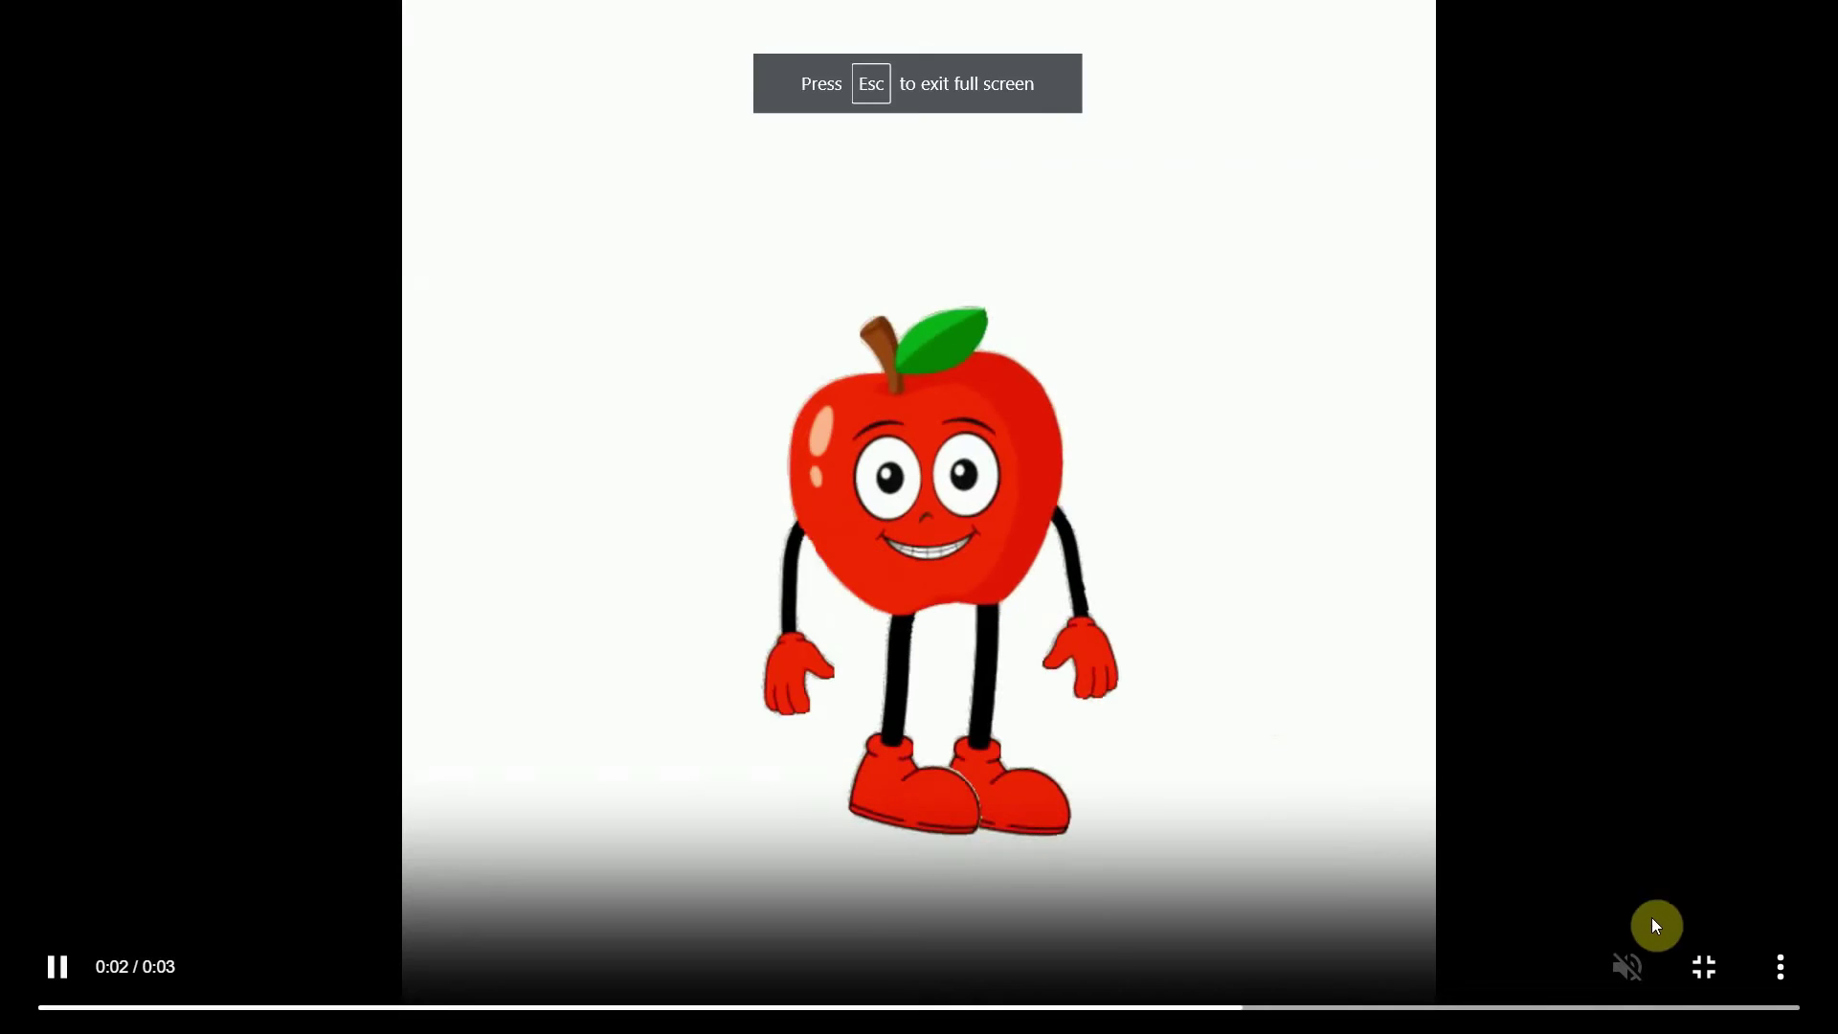
pyautogui.click(1786, 964)
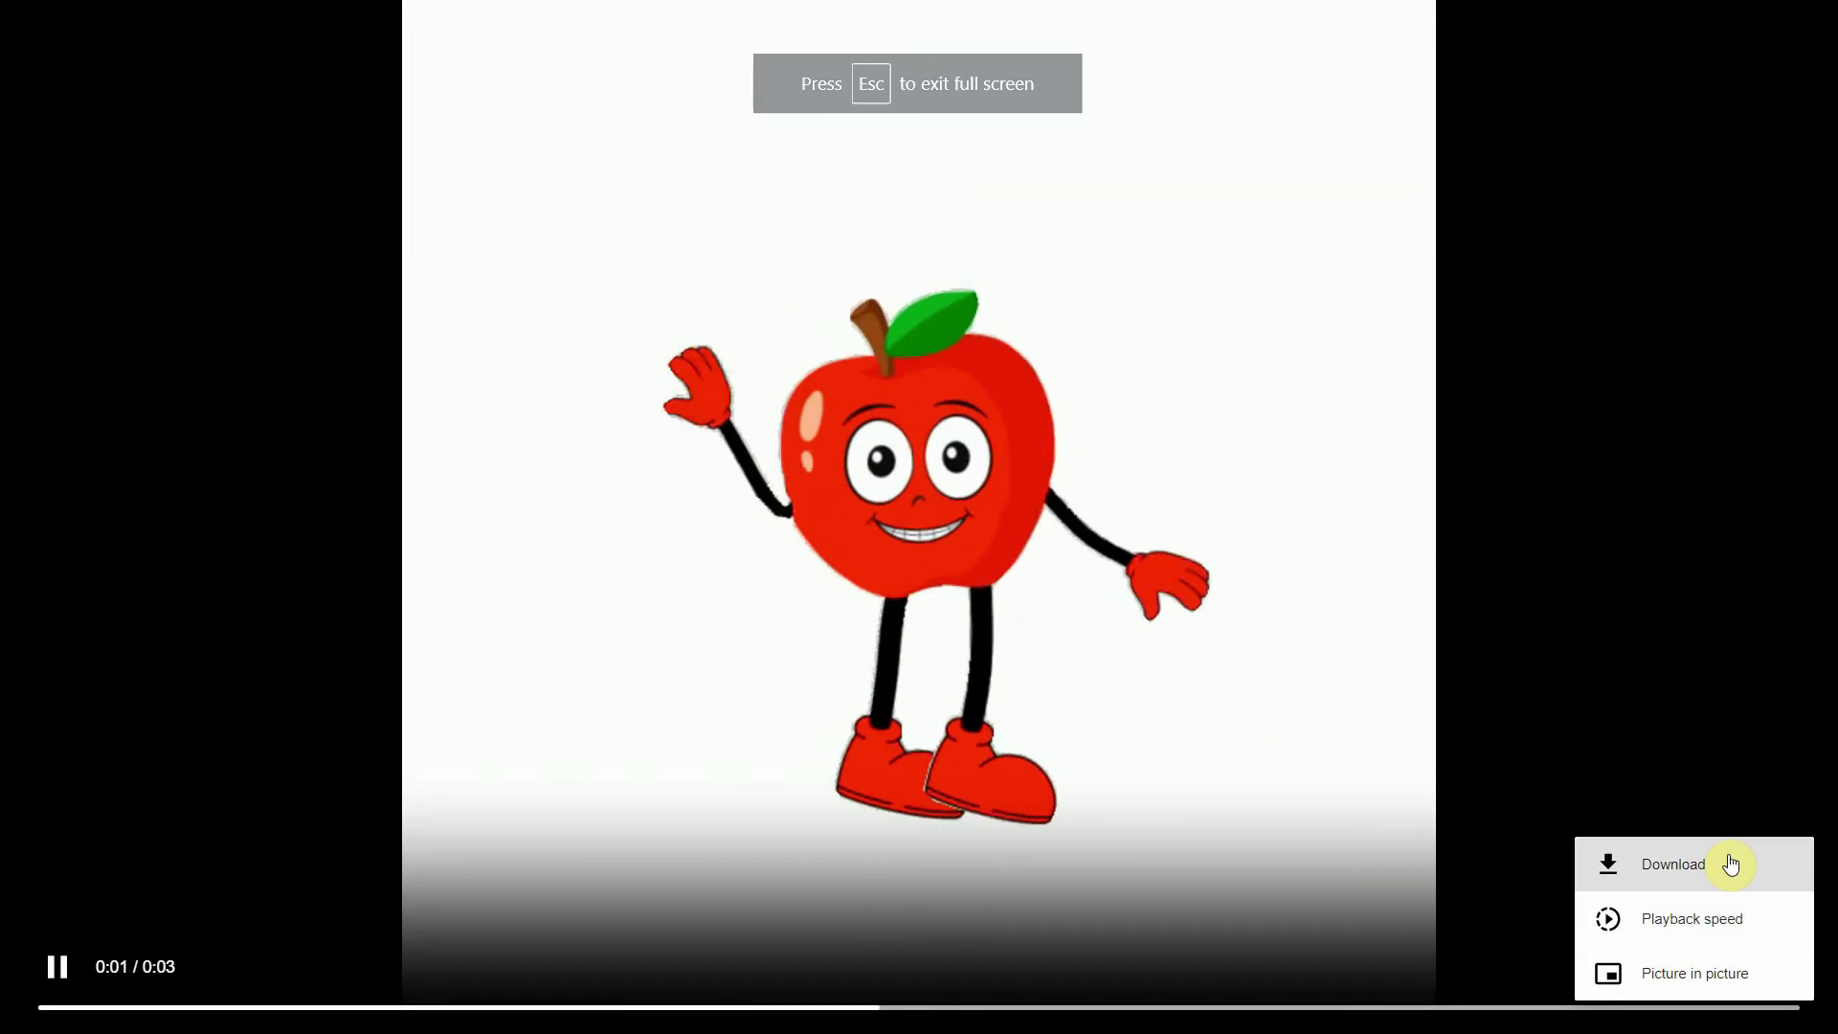
pyautogui.click(1731, 865)
pyautogui.press('Escape')
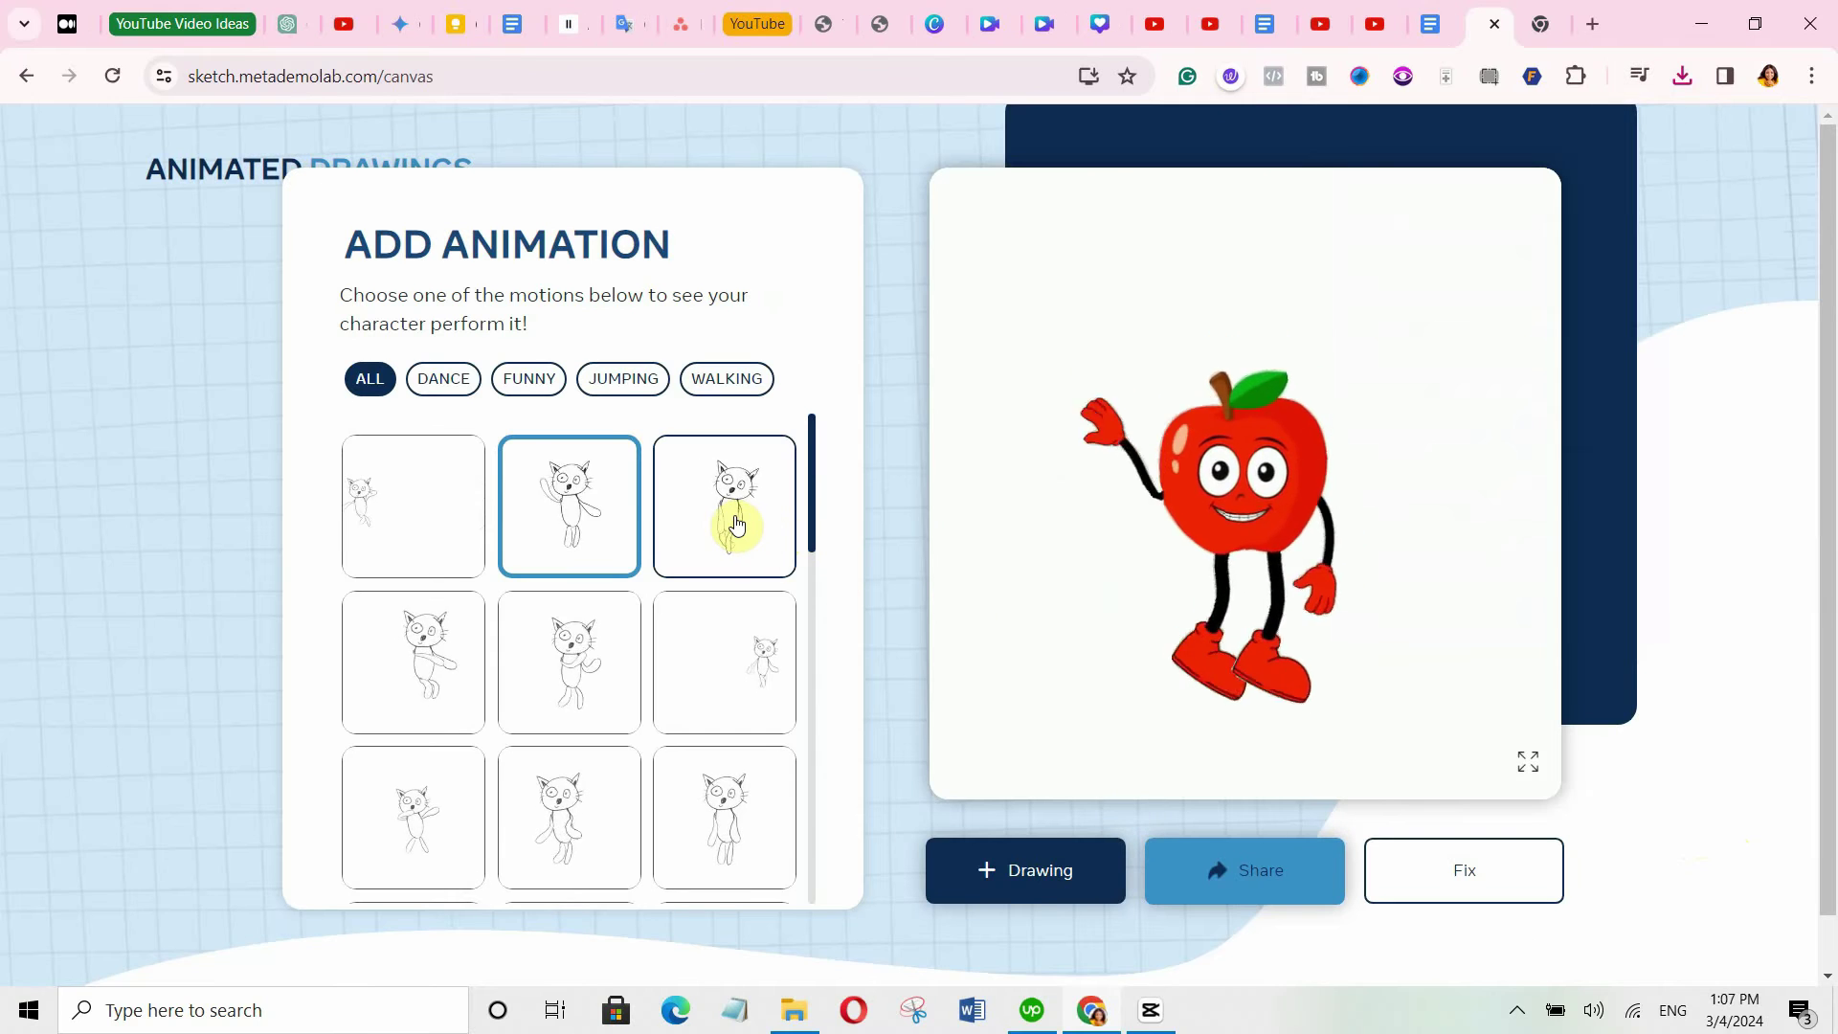
# Apply the third listed motion to the apple and open the full-screen video's options for downloading it.
pyautogui.click(734, 517)
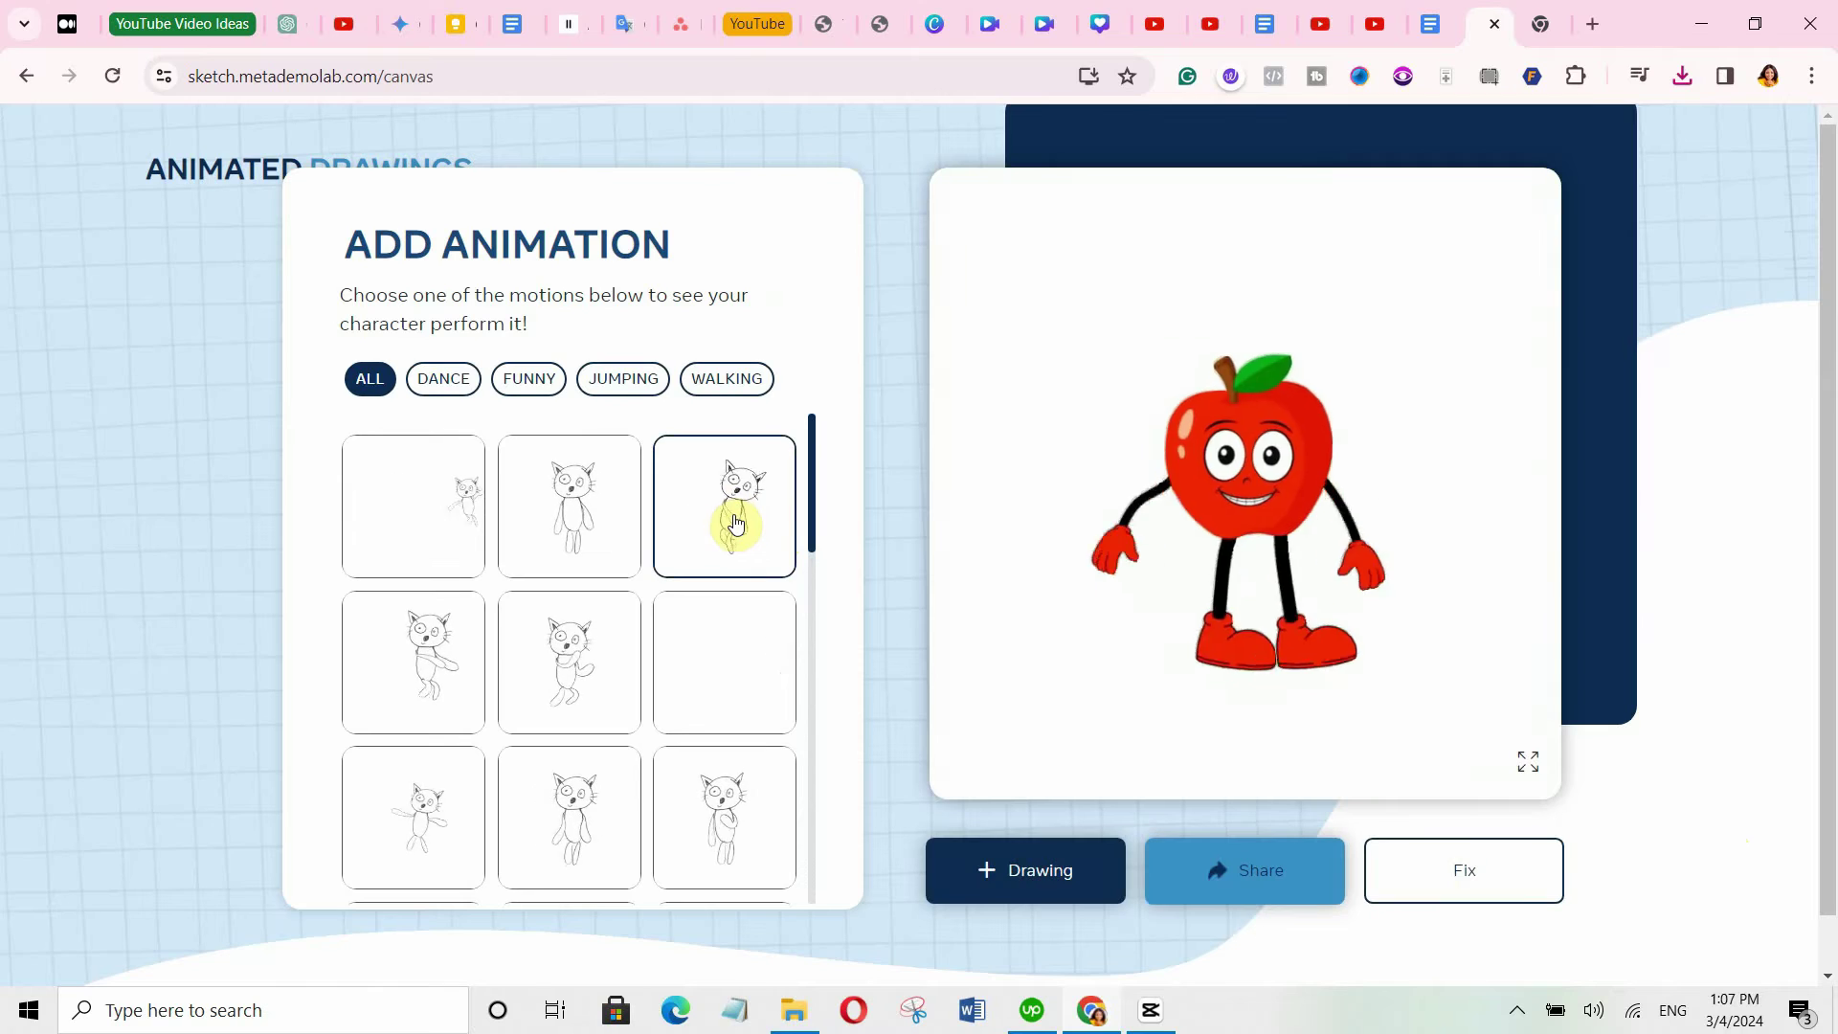
pyautogui.click(1528, 761)
pyautogui.click(1776, 967)
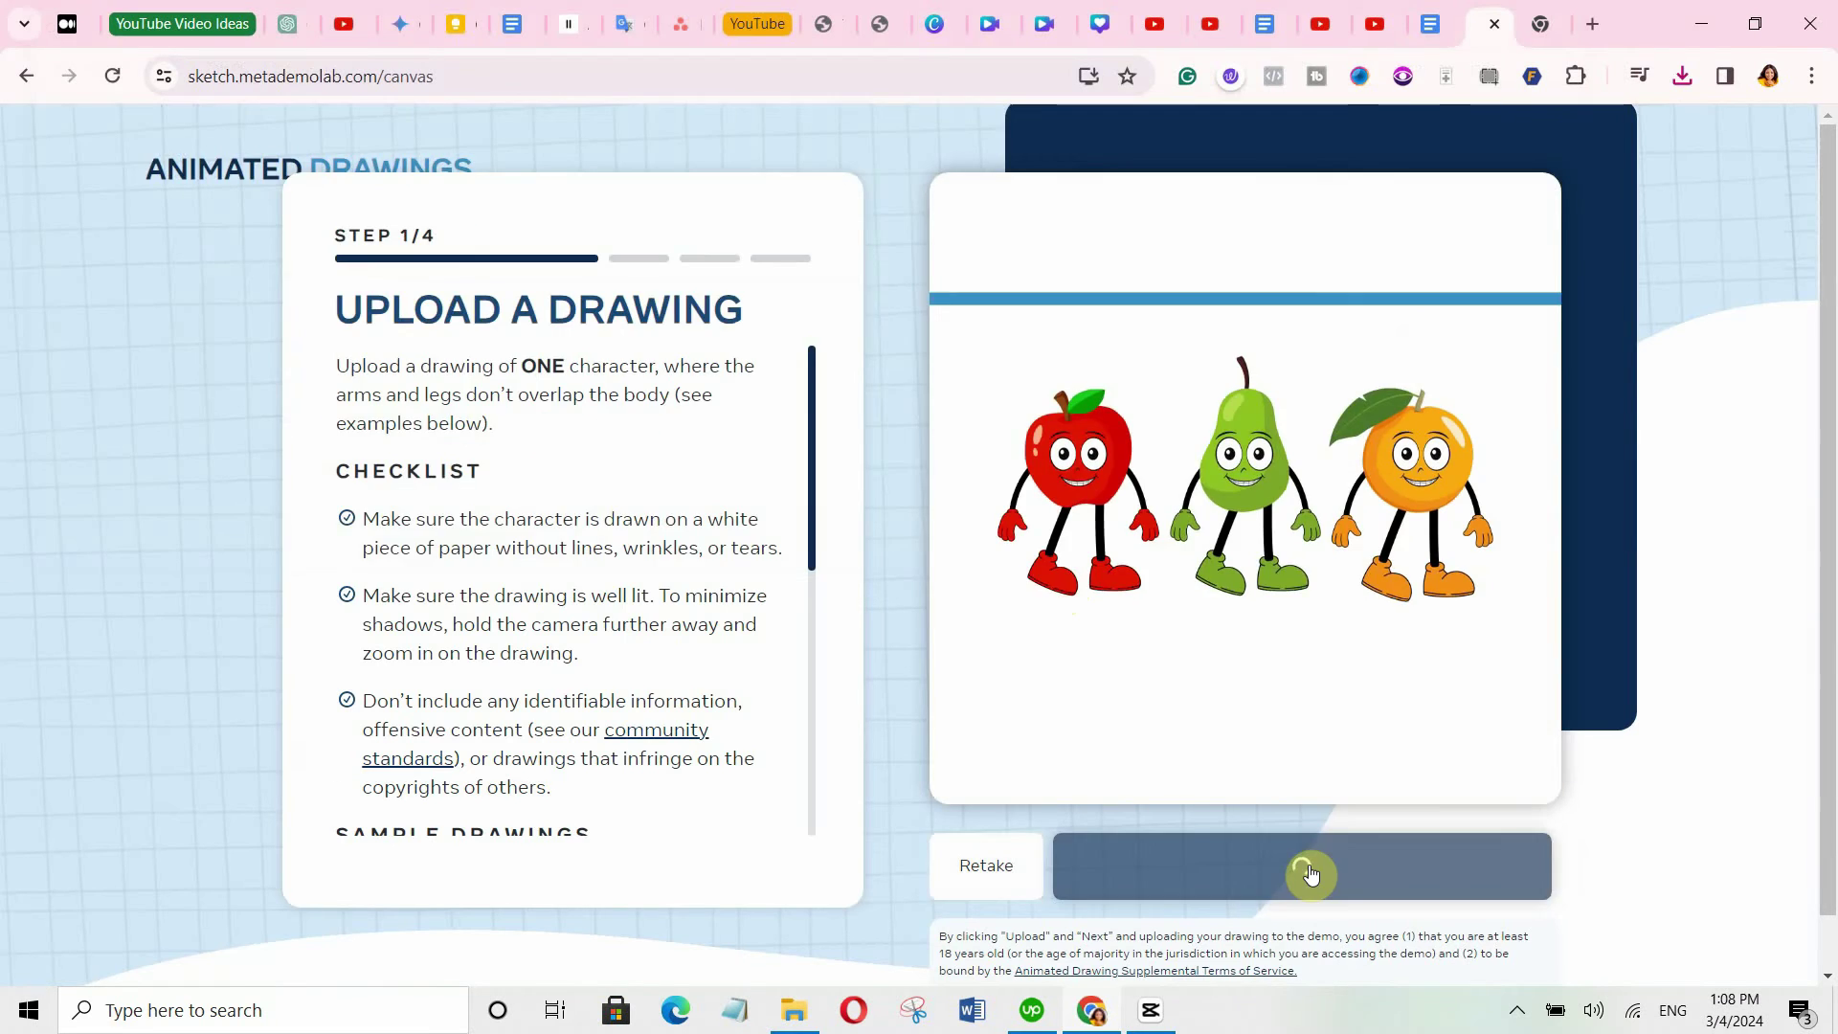
# Submit the fruit image again, fit the character box around the pear only, and accept its mask and joints.
pyautogui.click(1309, 874)
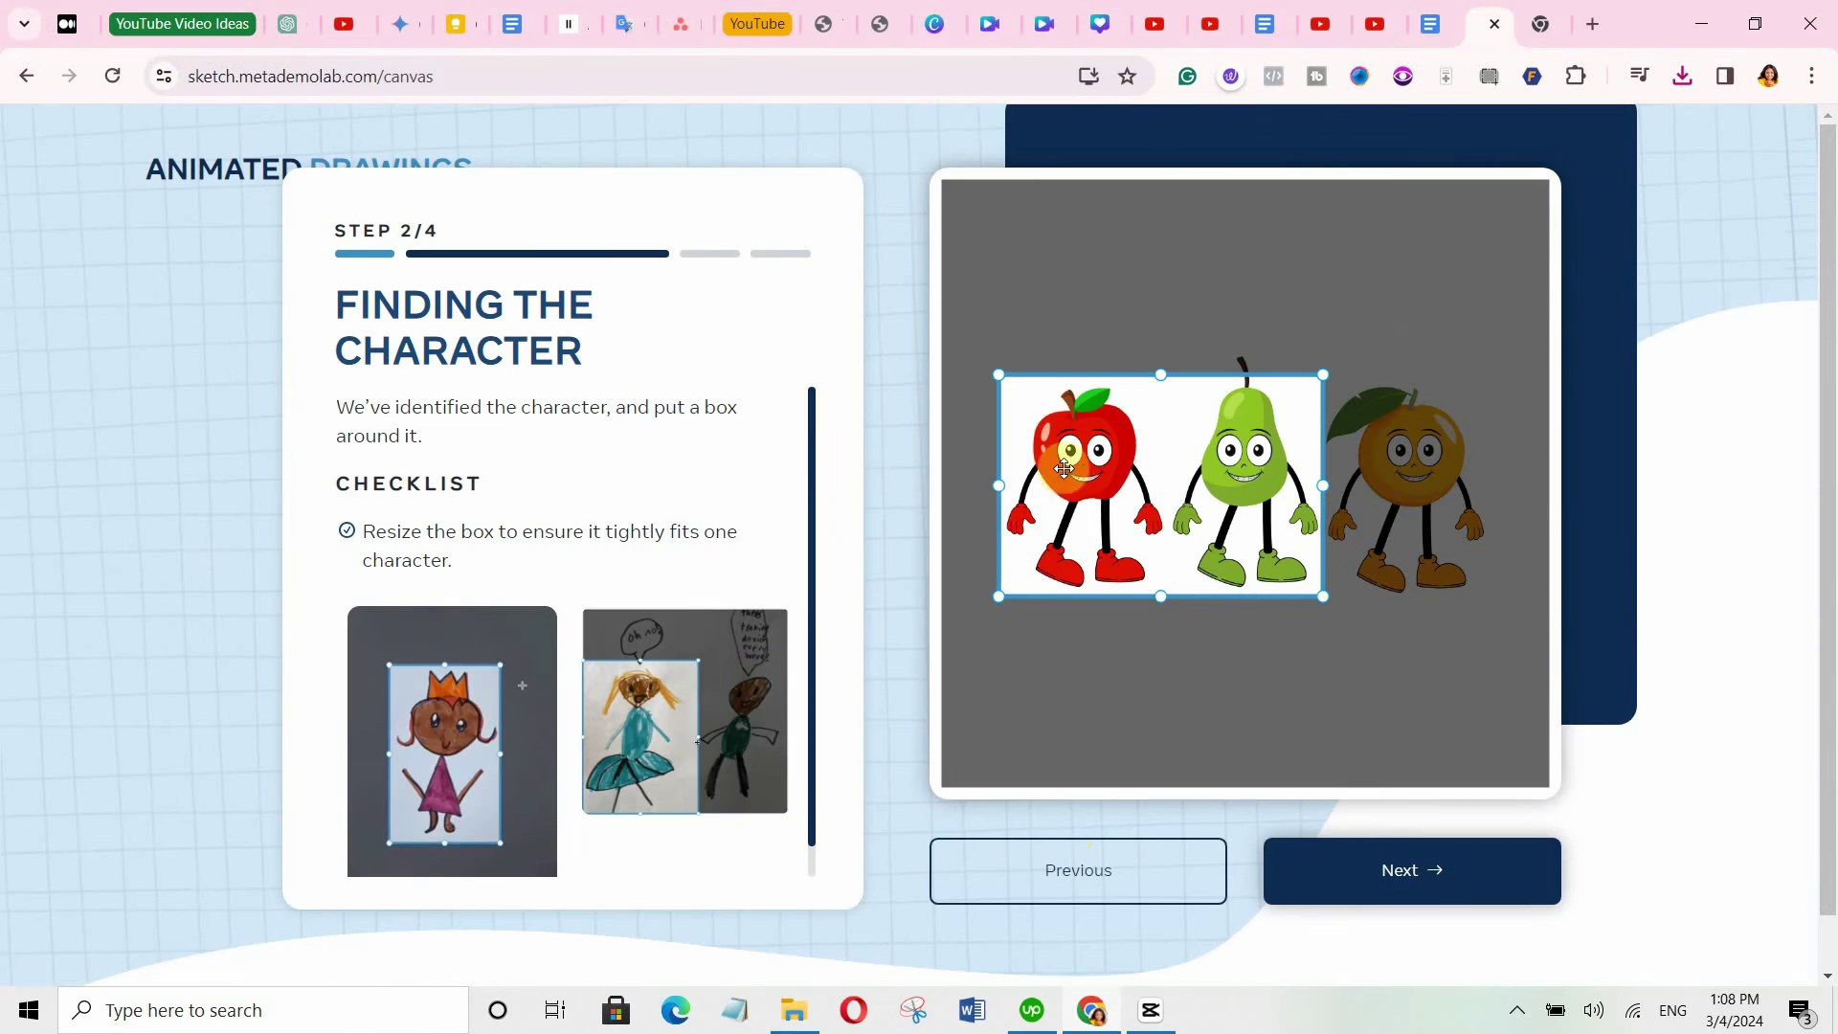
pyautogui.moveTo(1065, 468); pyautogui.dragTo(1235, 479)
pyautogui.click(1449, 883)
pyautogui.click(1448, 878)
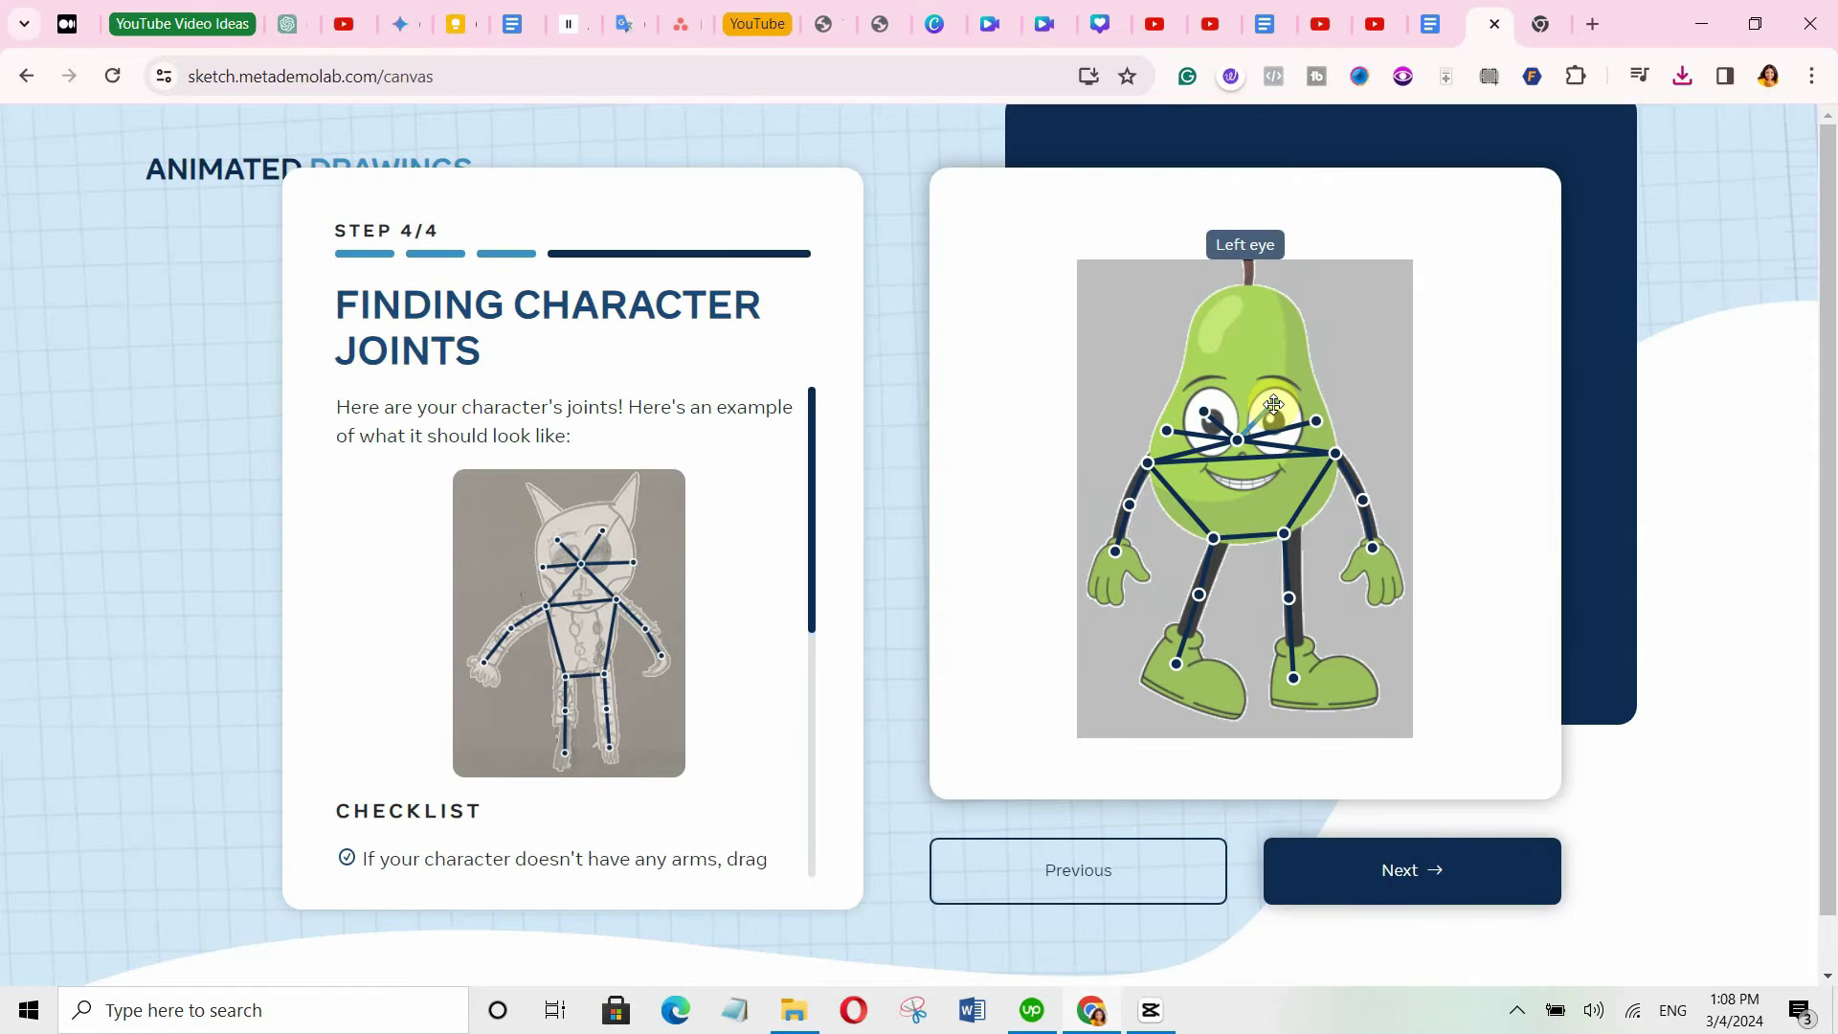
pyautogui.click(1434, 872)
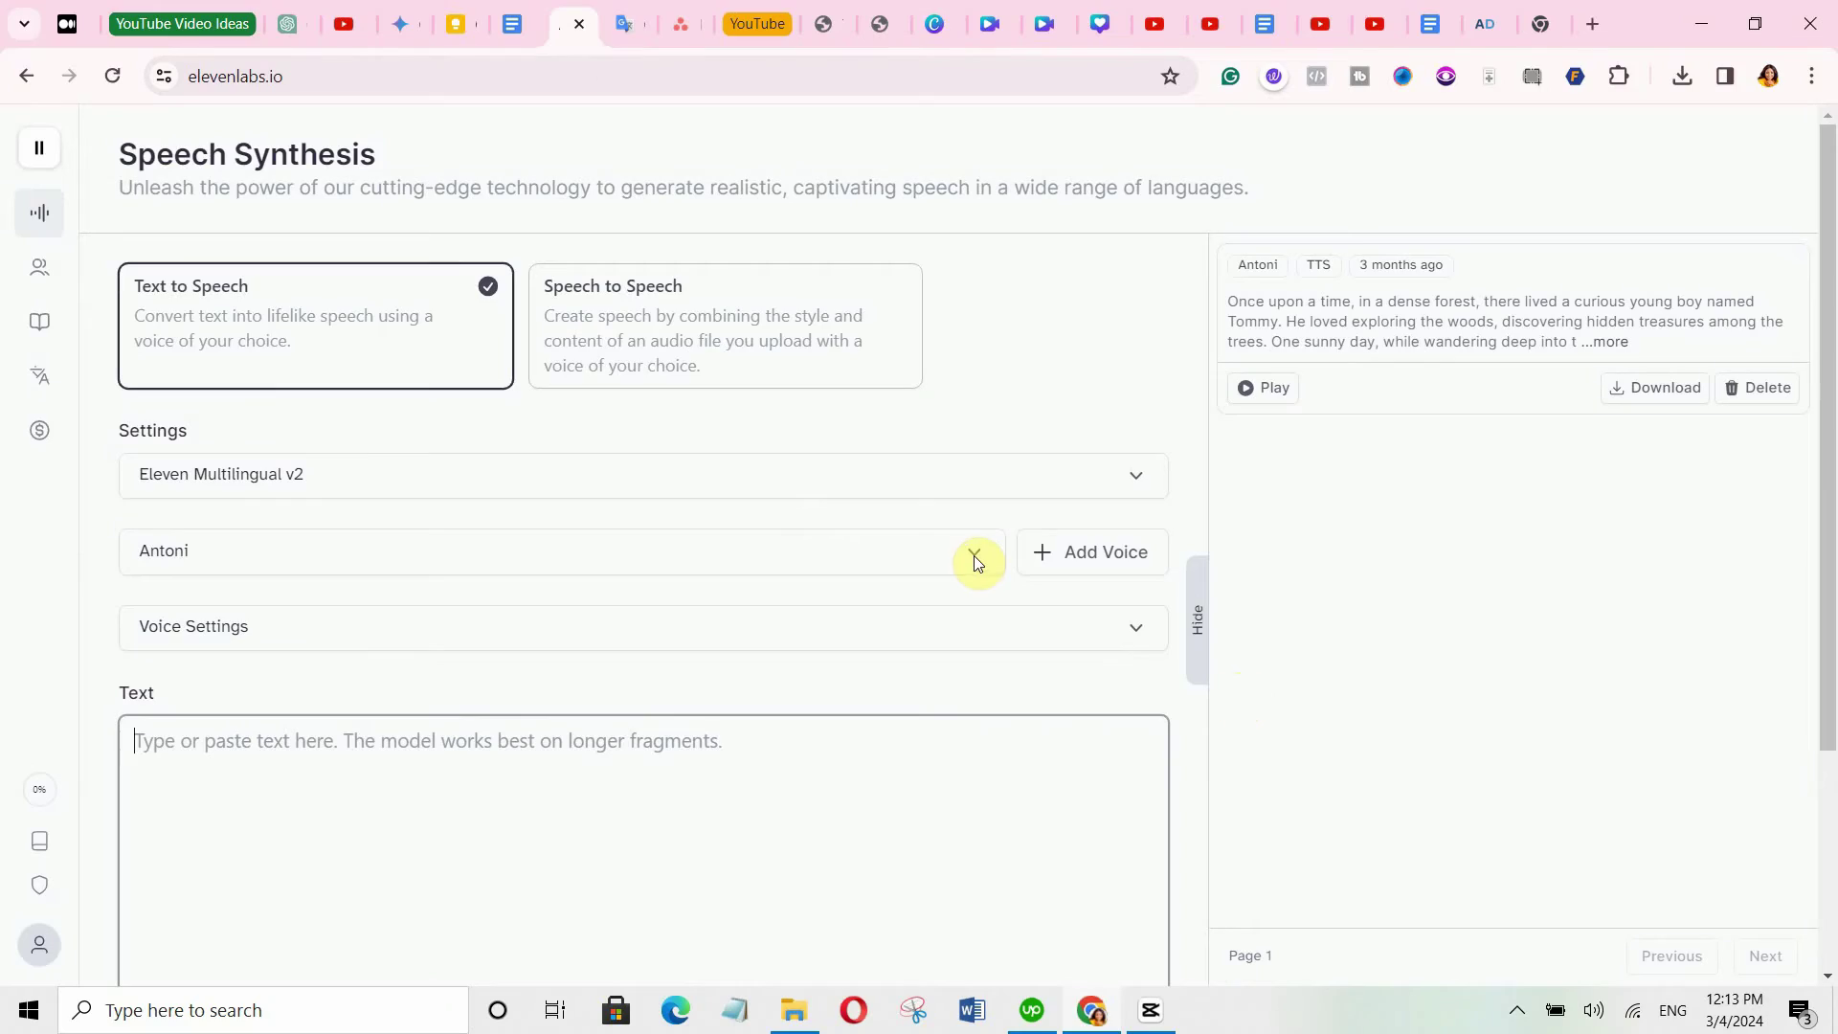
# Select Gigi, the childish American animation voice, as the text-to-speech voice.
pyautogui.click(974, 553)
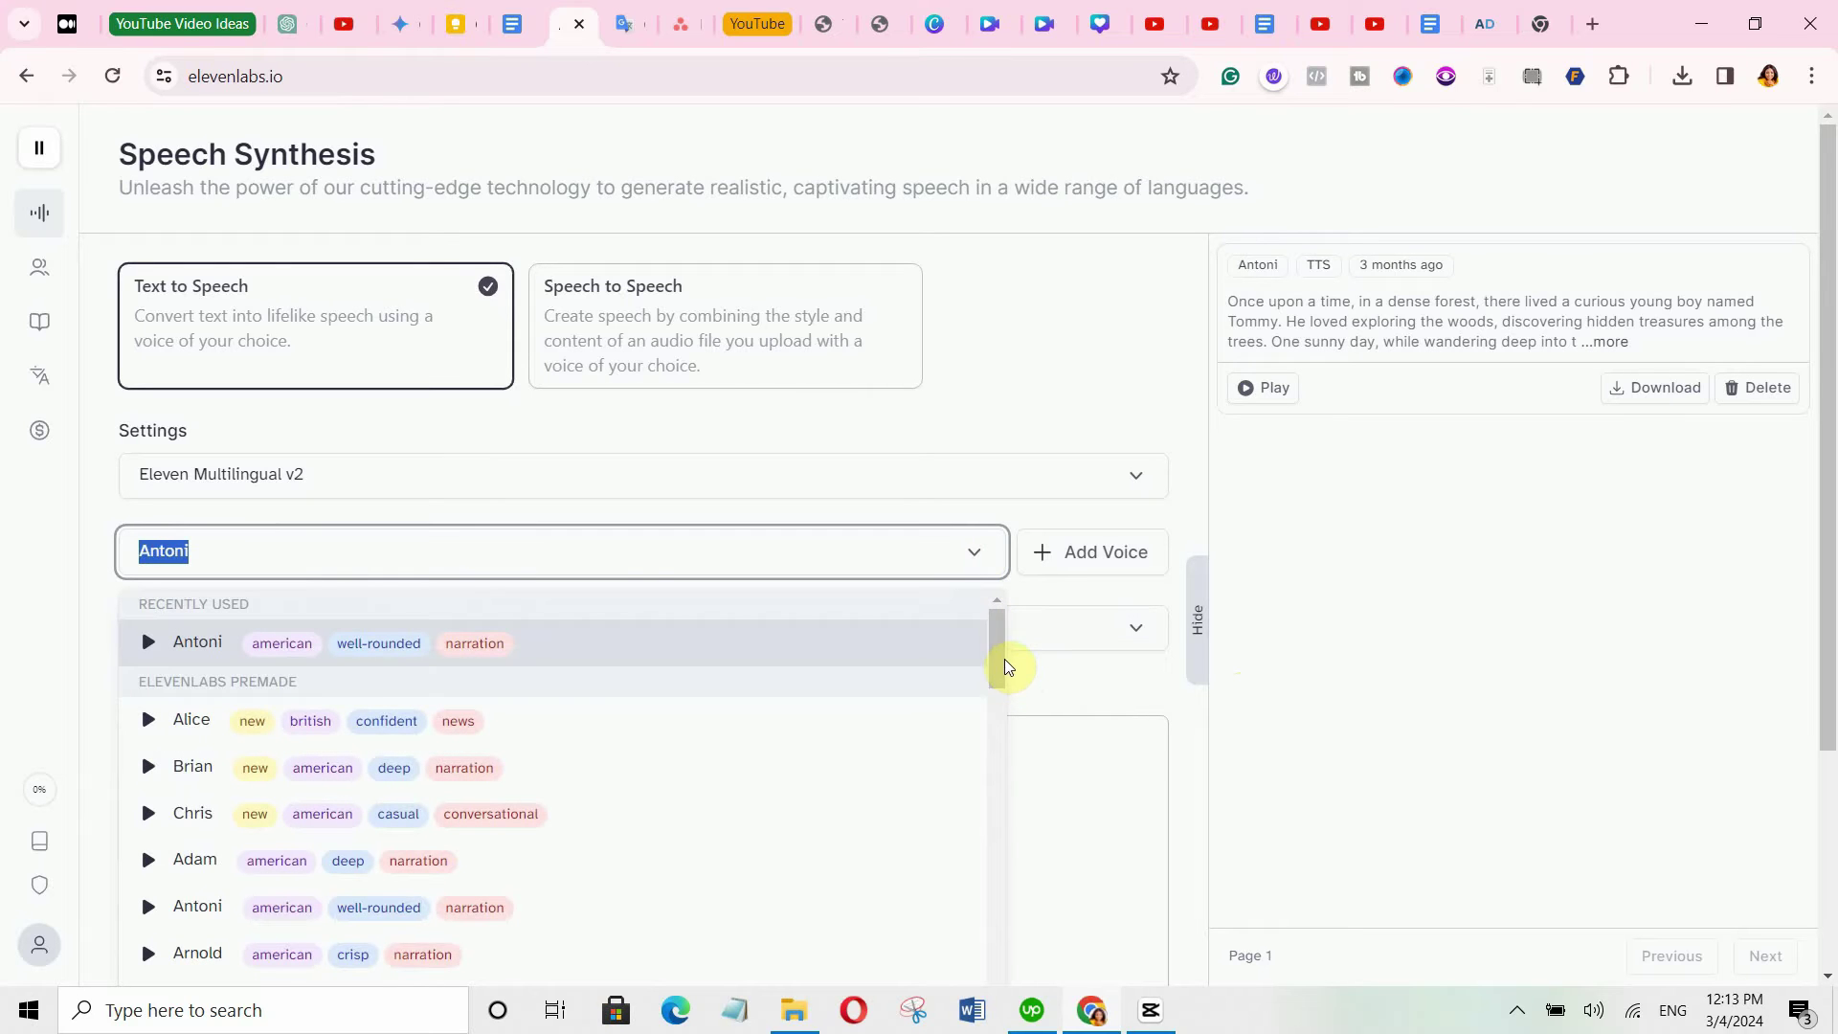
pyautogui.moveTo(1004, 661); pyautogui.dragTo(1005, 809)
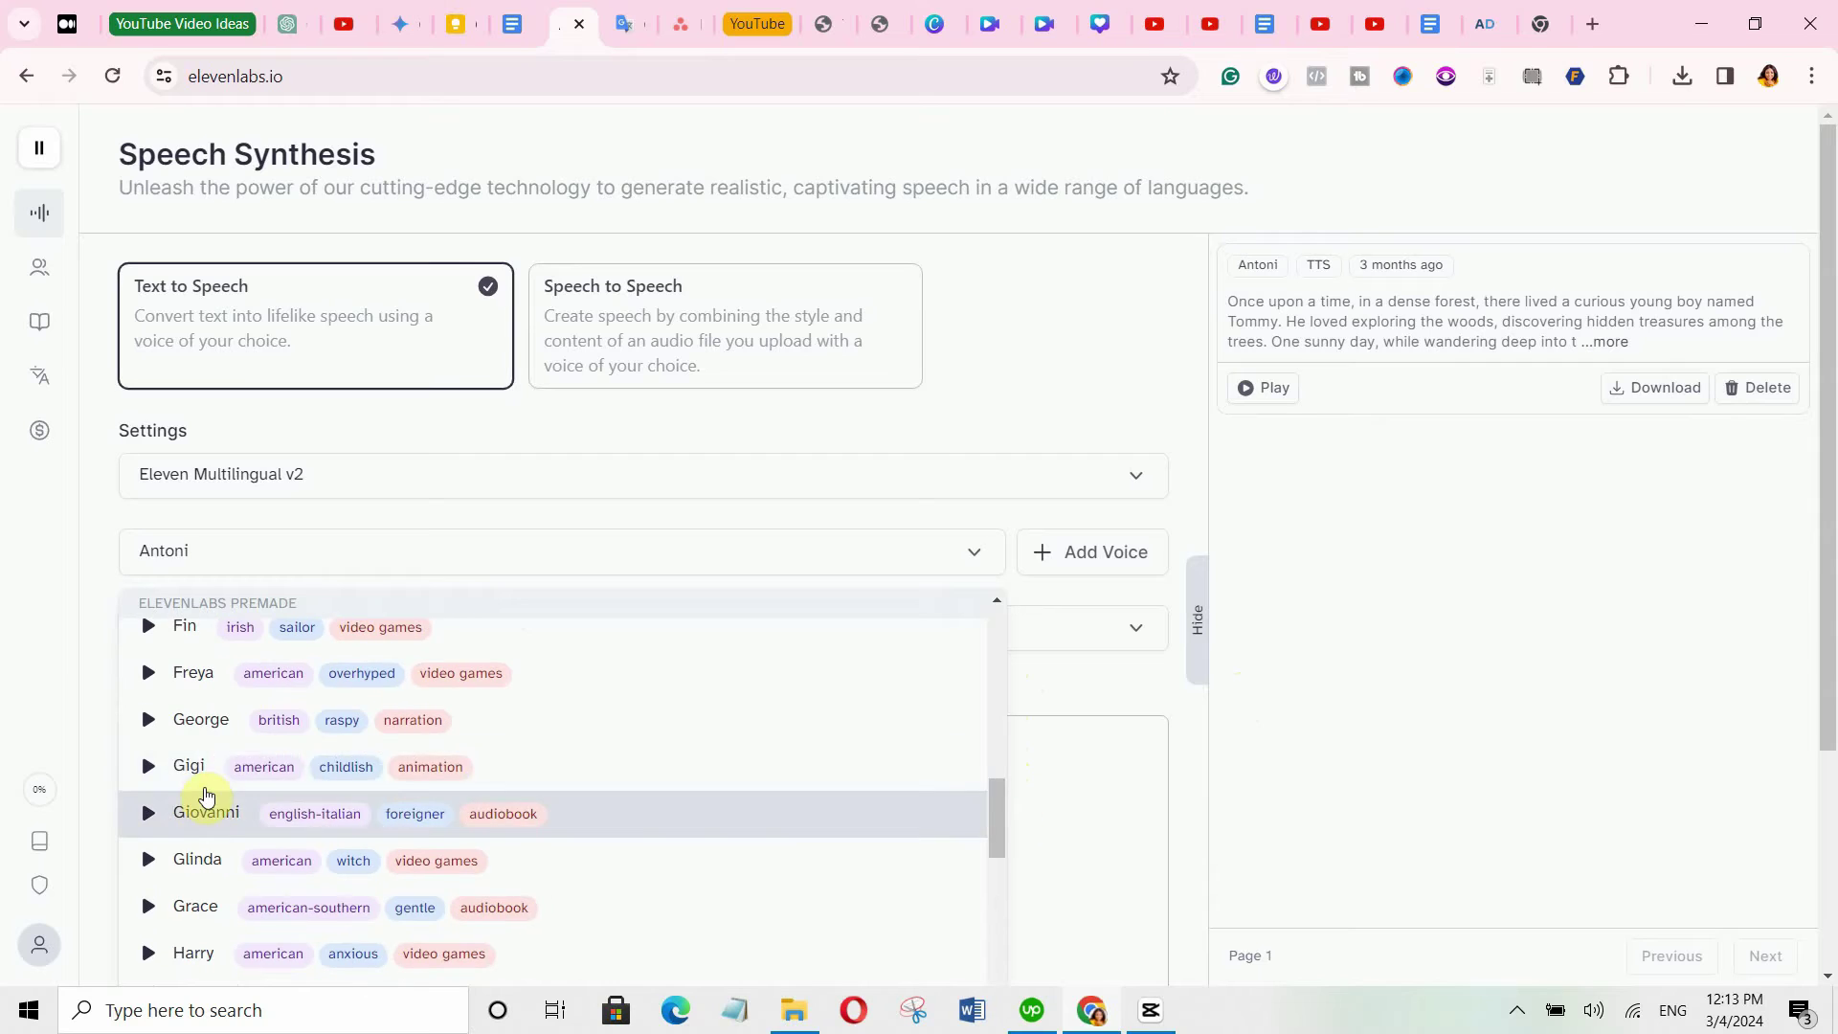
pyautogui.click(180, 776)
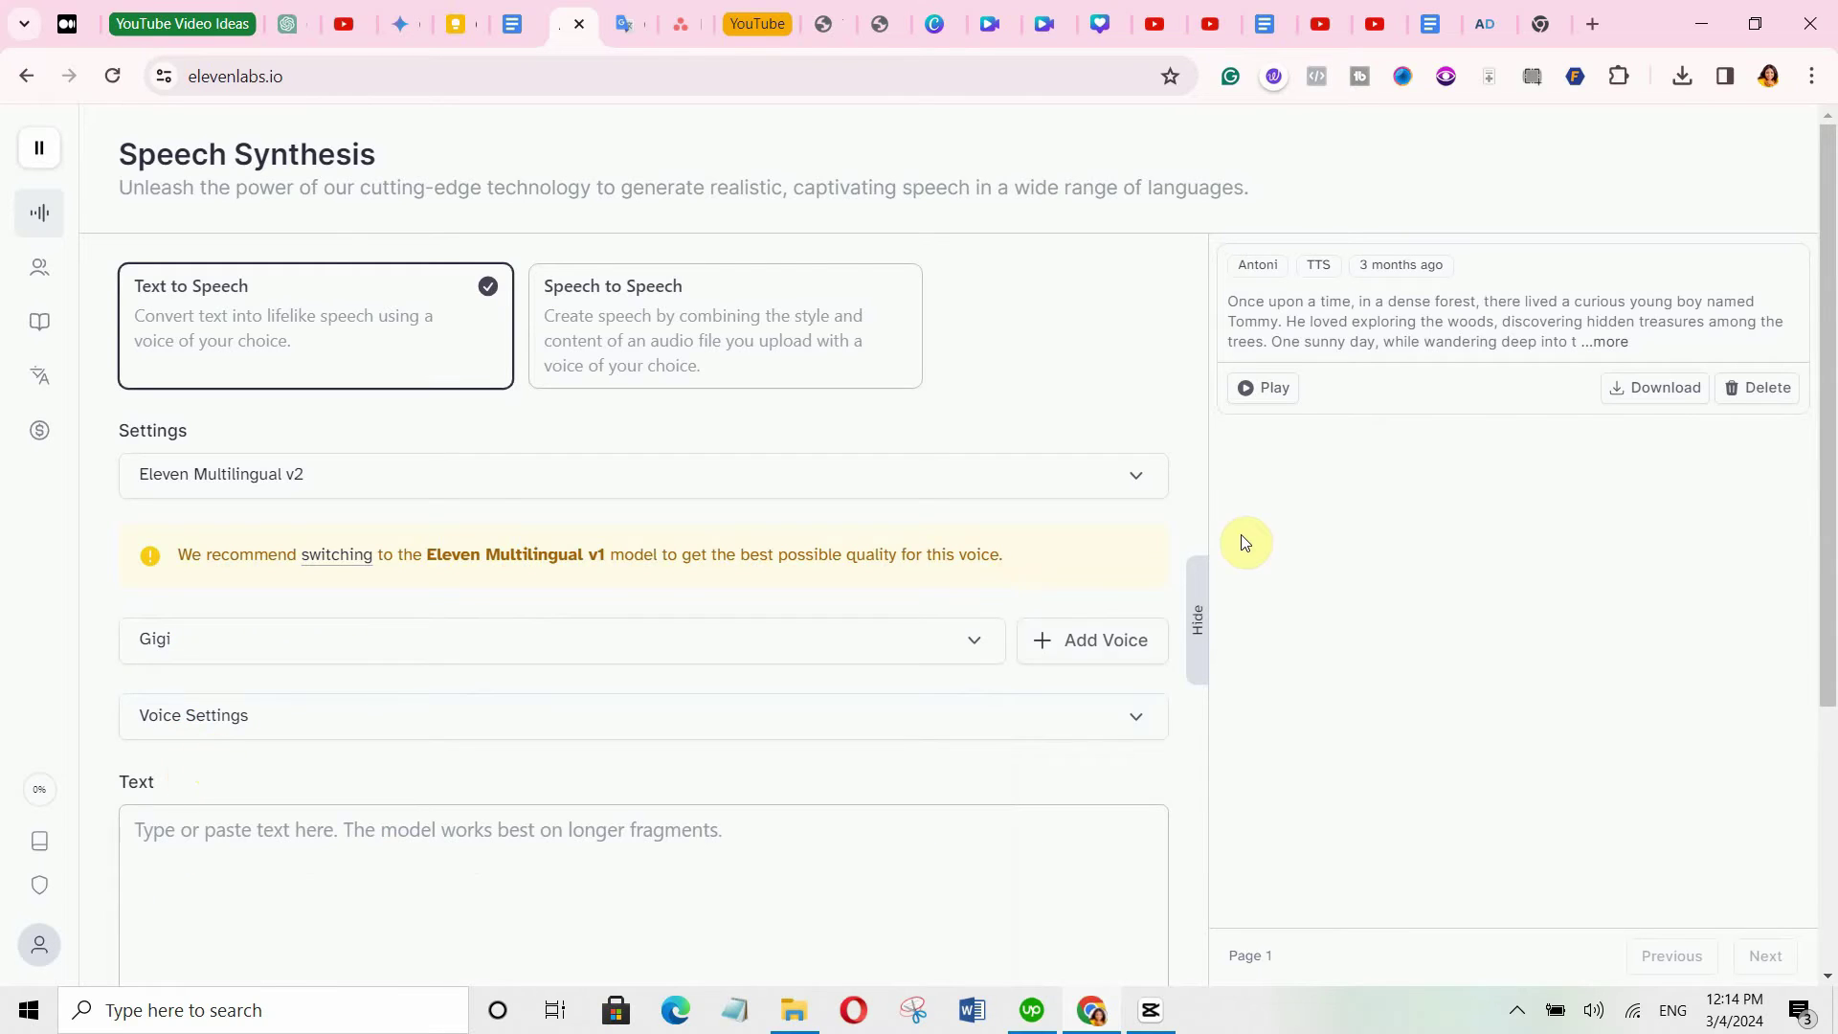
pyautogui.scroll(-3, 1243, 541)
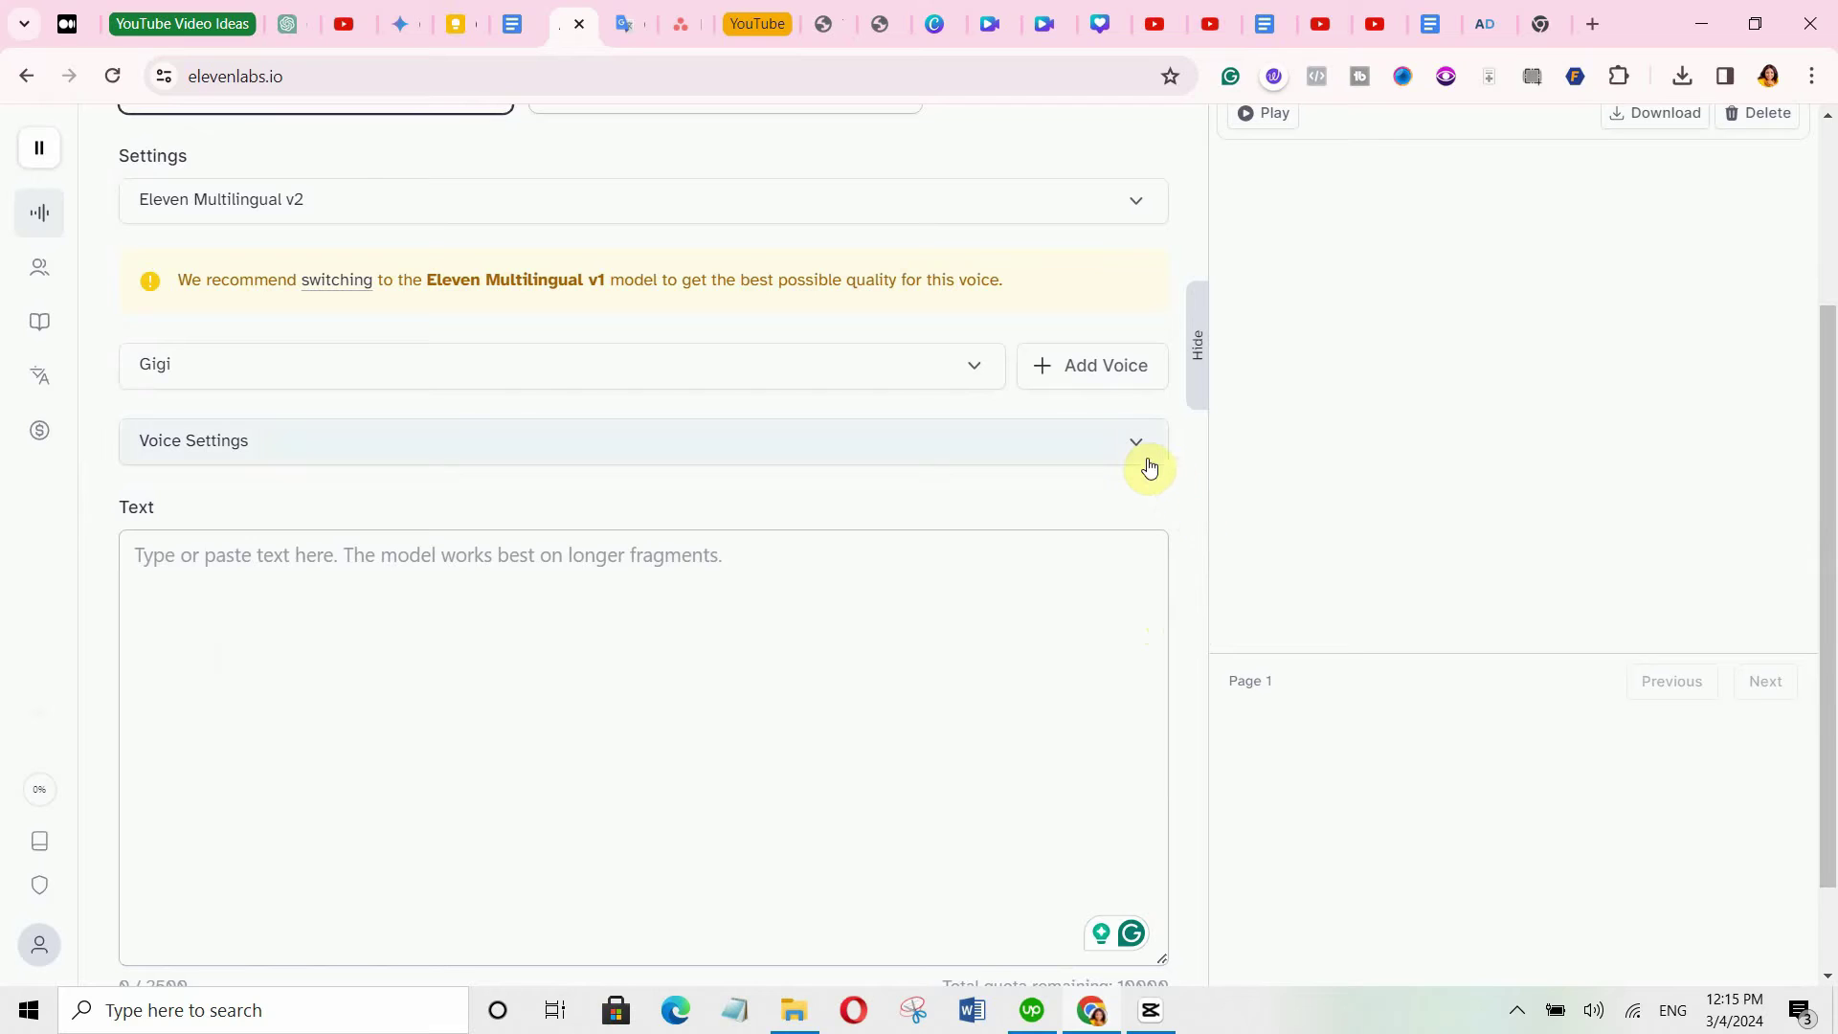
pyautogui.scroll(-1, 1257, 423)
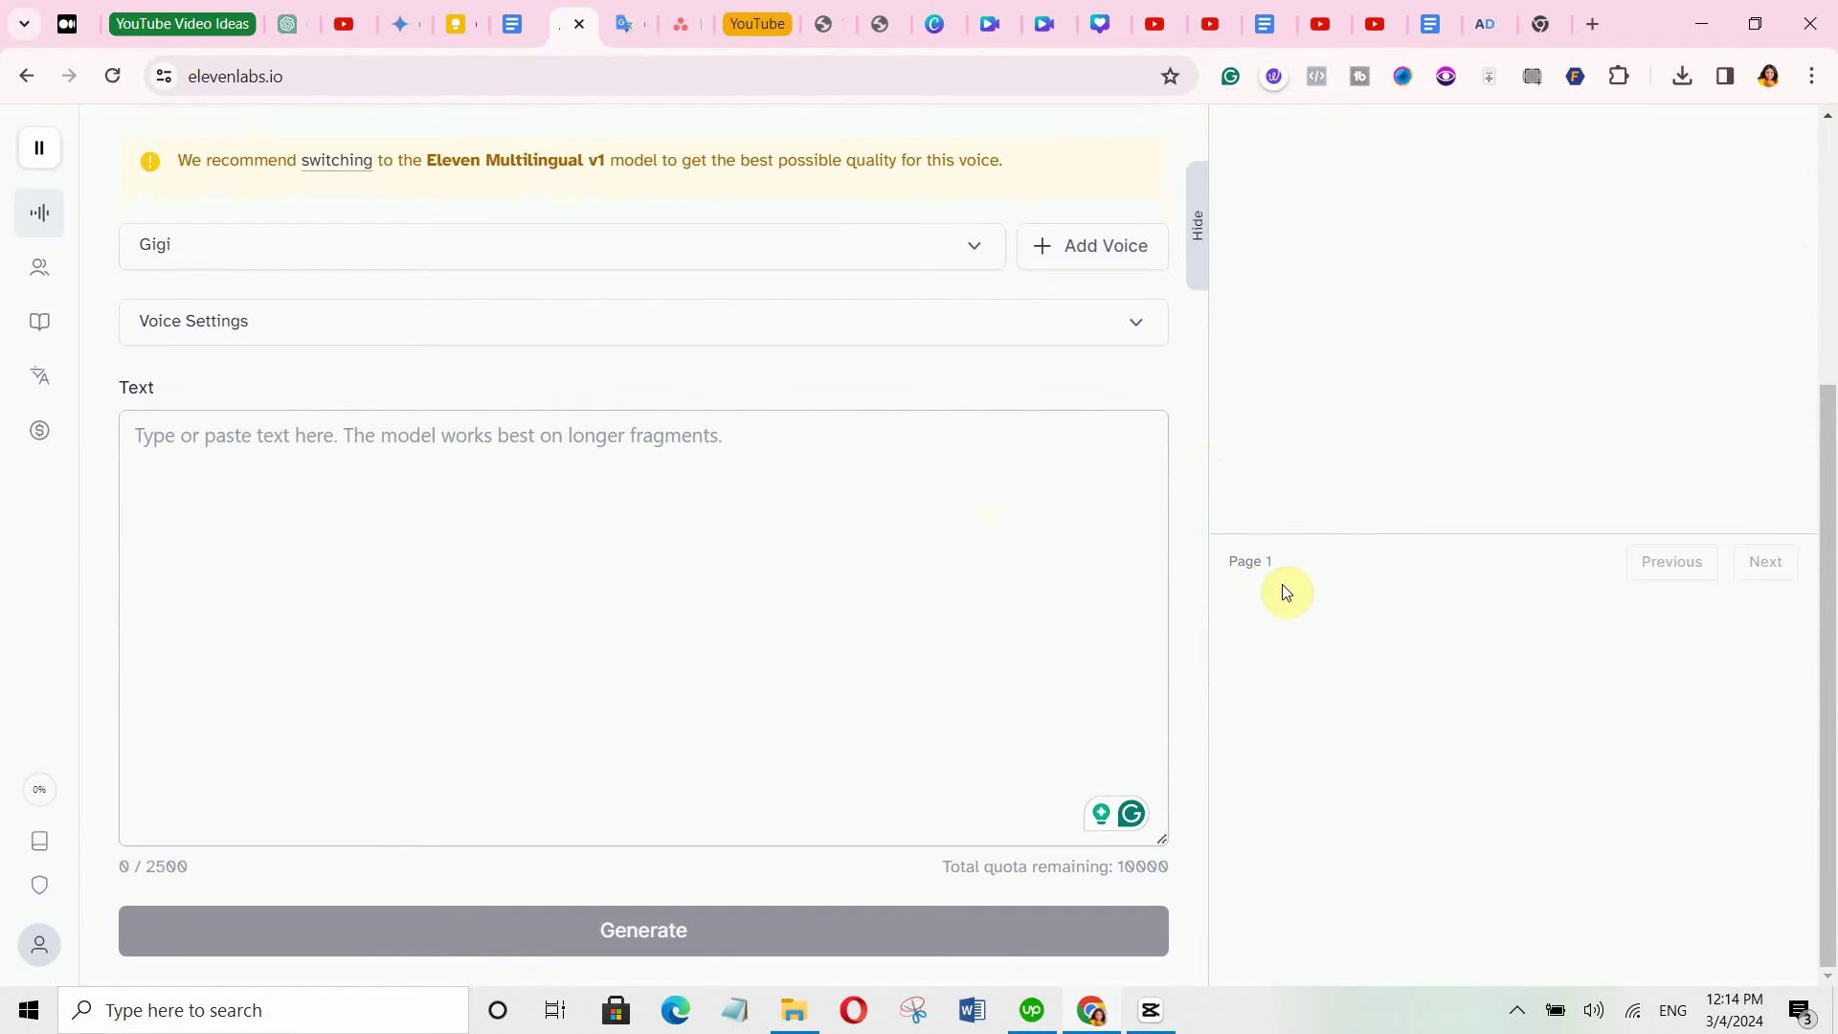
# Switch to the ChatGPT conversation and copy the apple's spoken lines from Script 1, without the speaker label.
pyautogui.click(287, 38)
pyautogui.scroll(3, 837, 476)
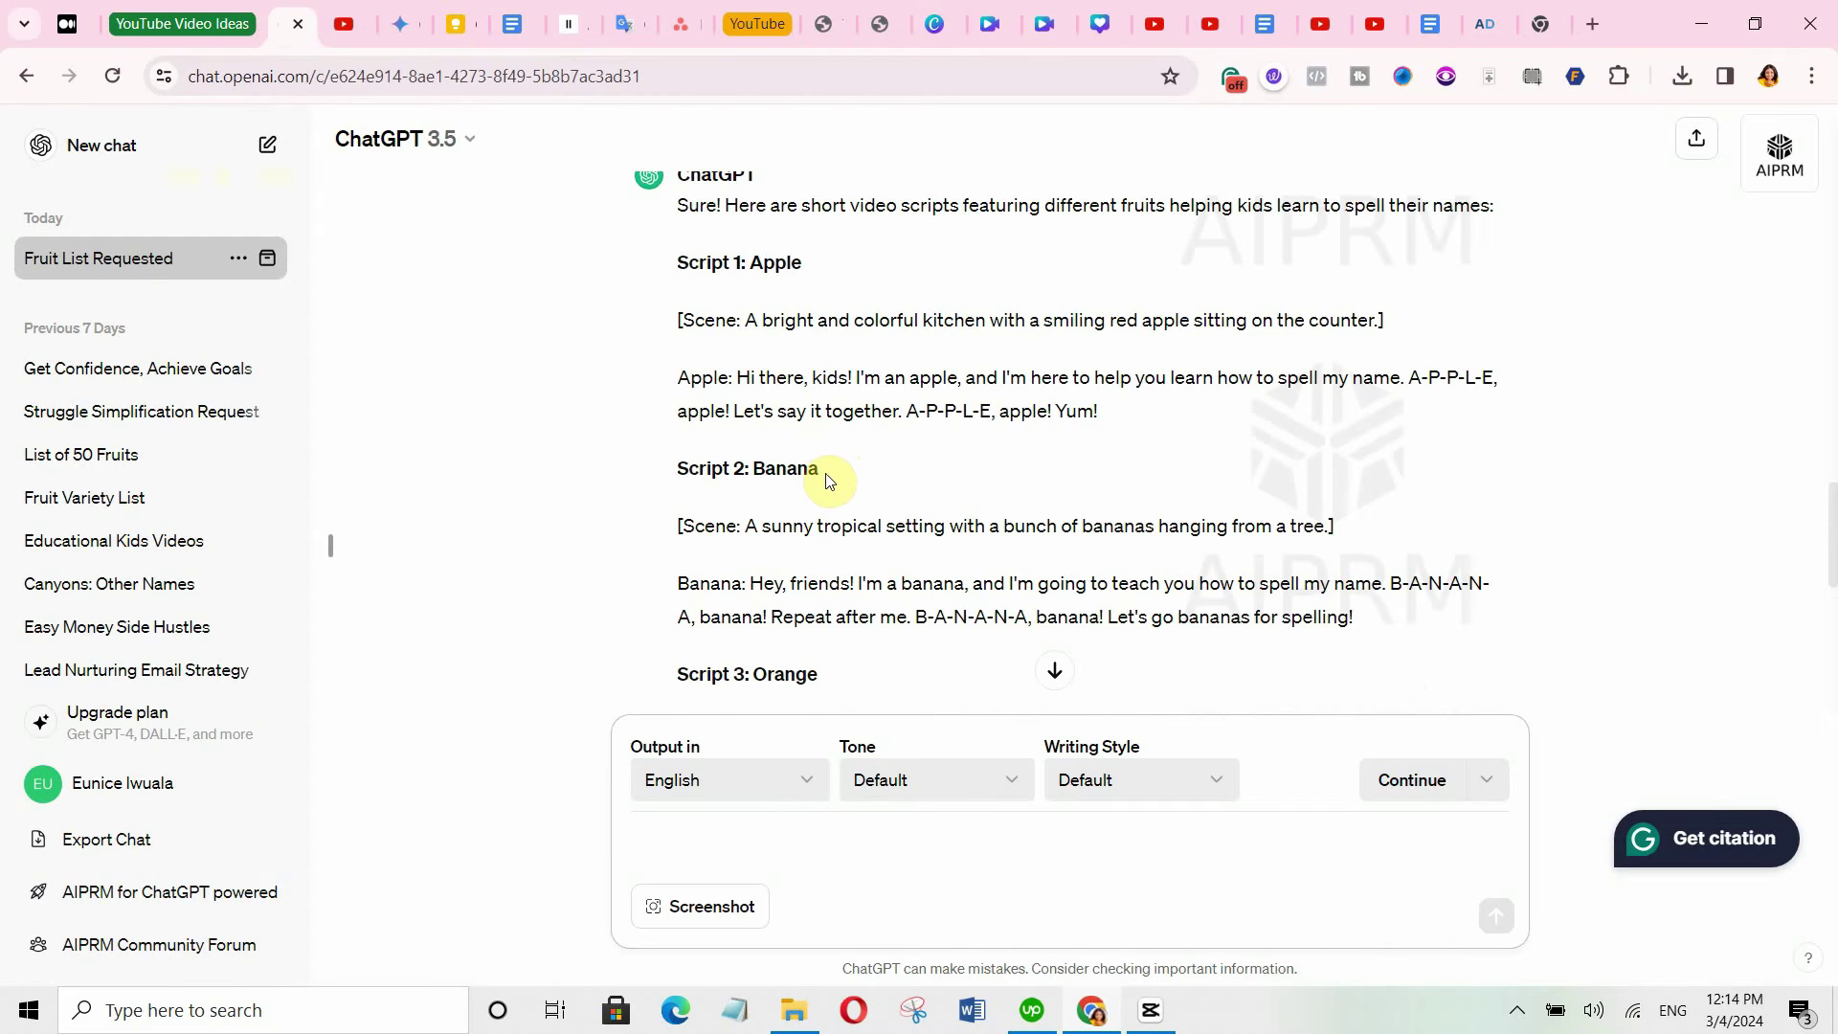
pyautogui.scroll(1, 829, 481)
pyautogui.moveTo(764, 513); pyautogui.dragTo(1098, 531)
pyautogui.hotkey('ctrl', 'c')
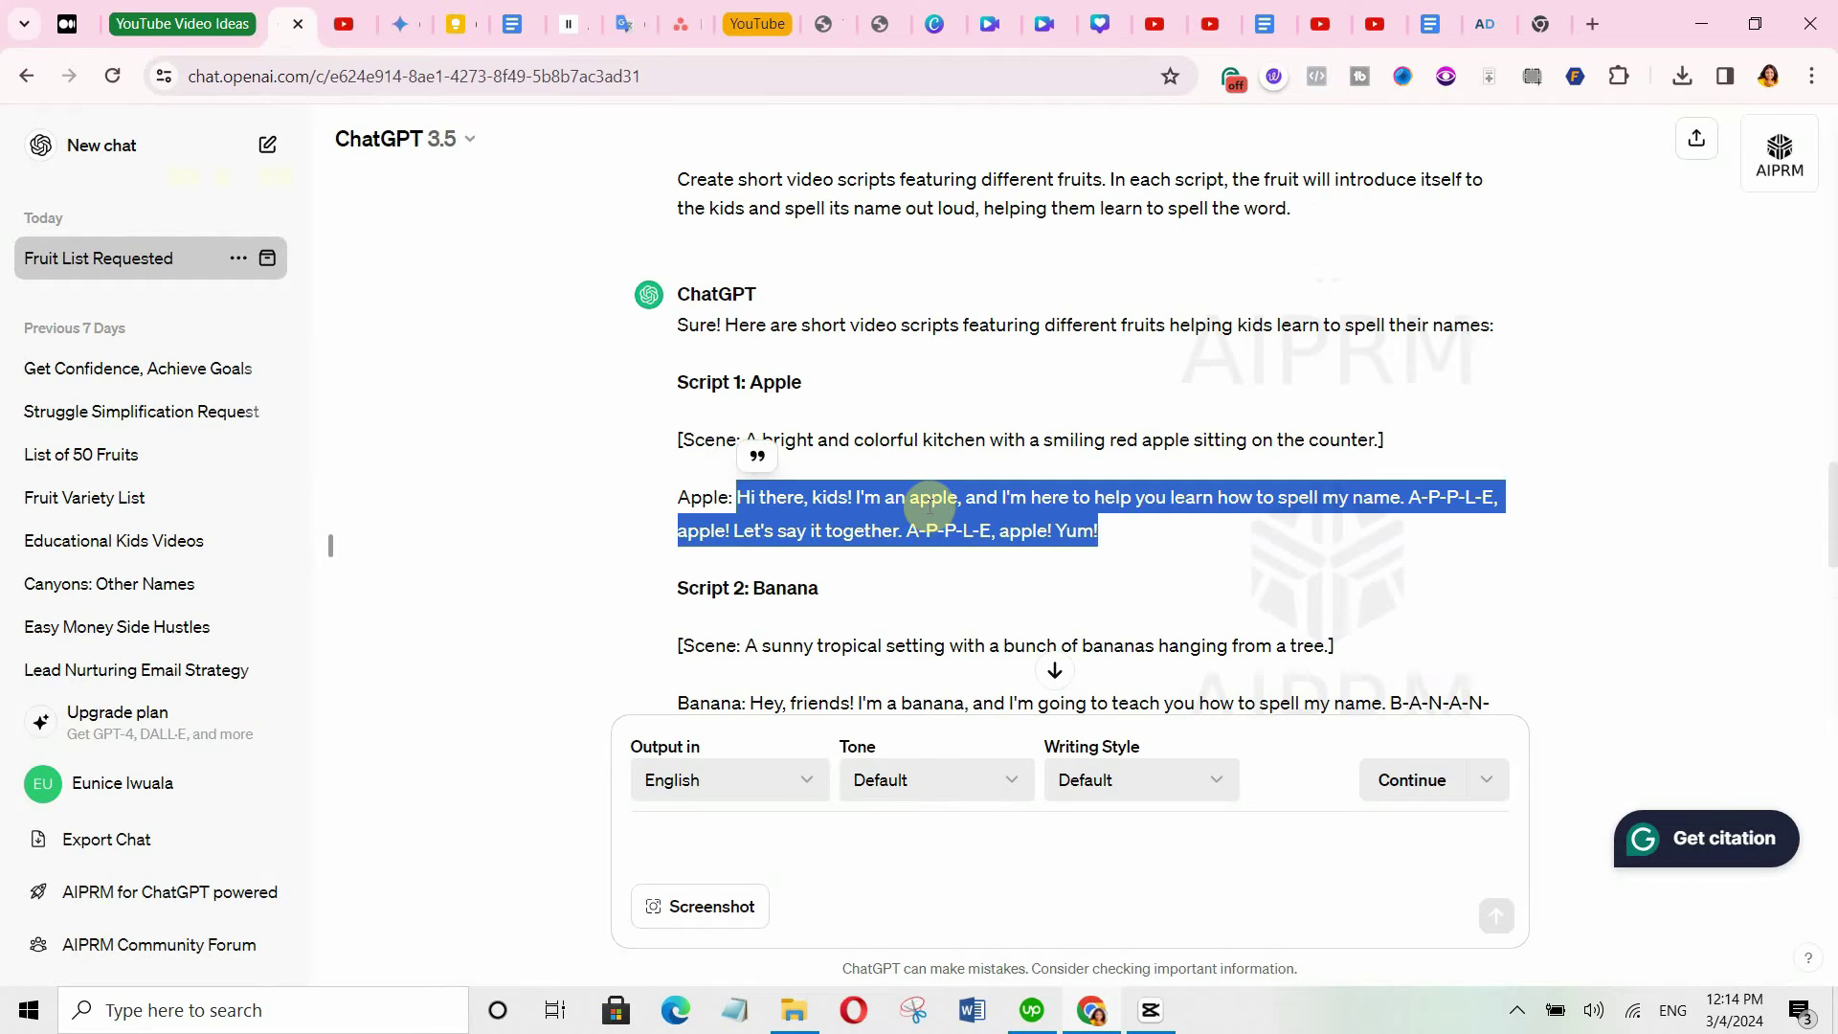
# Switch to ElevenLabs, paste the apple's lines as the speech text and shorten the greeting to "Hi kids!" on its own line.
pyautogui.click(567, 29)
pyautogui.click(153, 436)
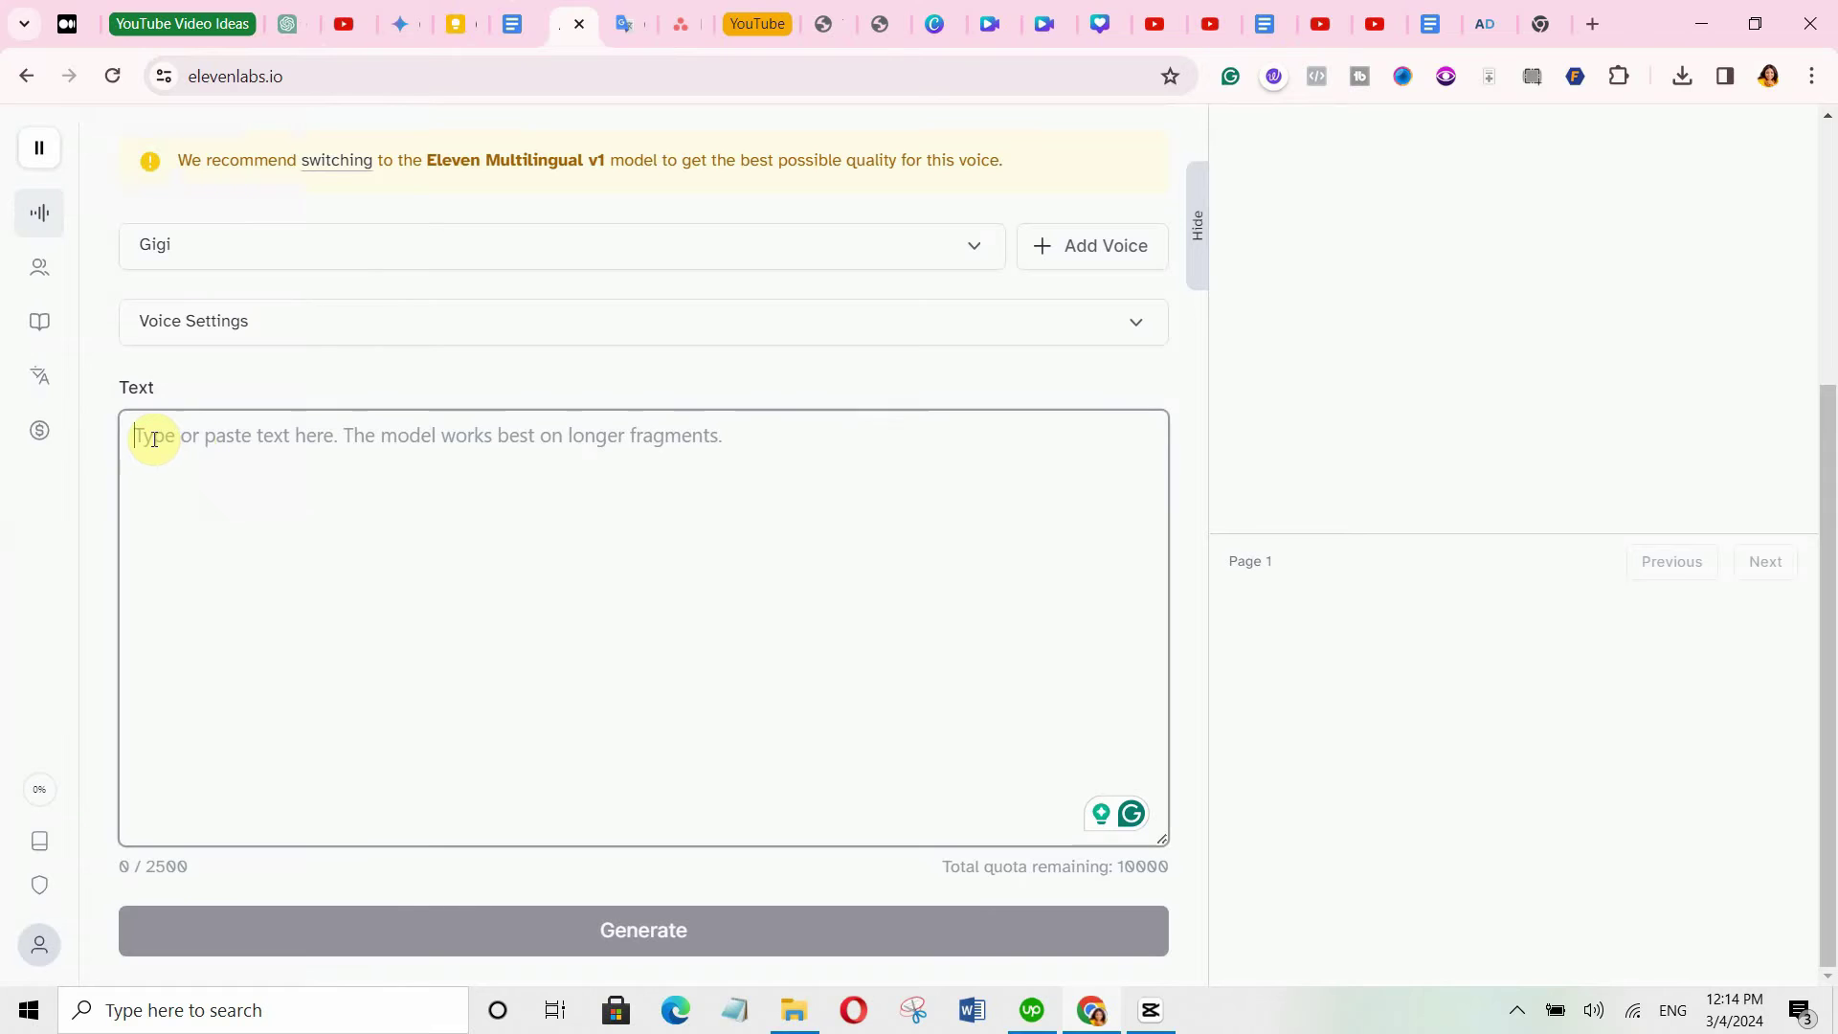
pyautogui.hotkey('ctrl', 'v')
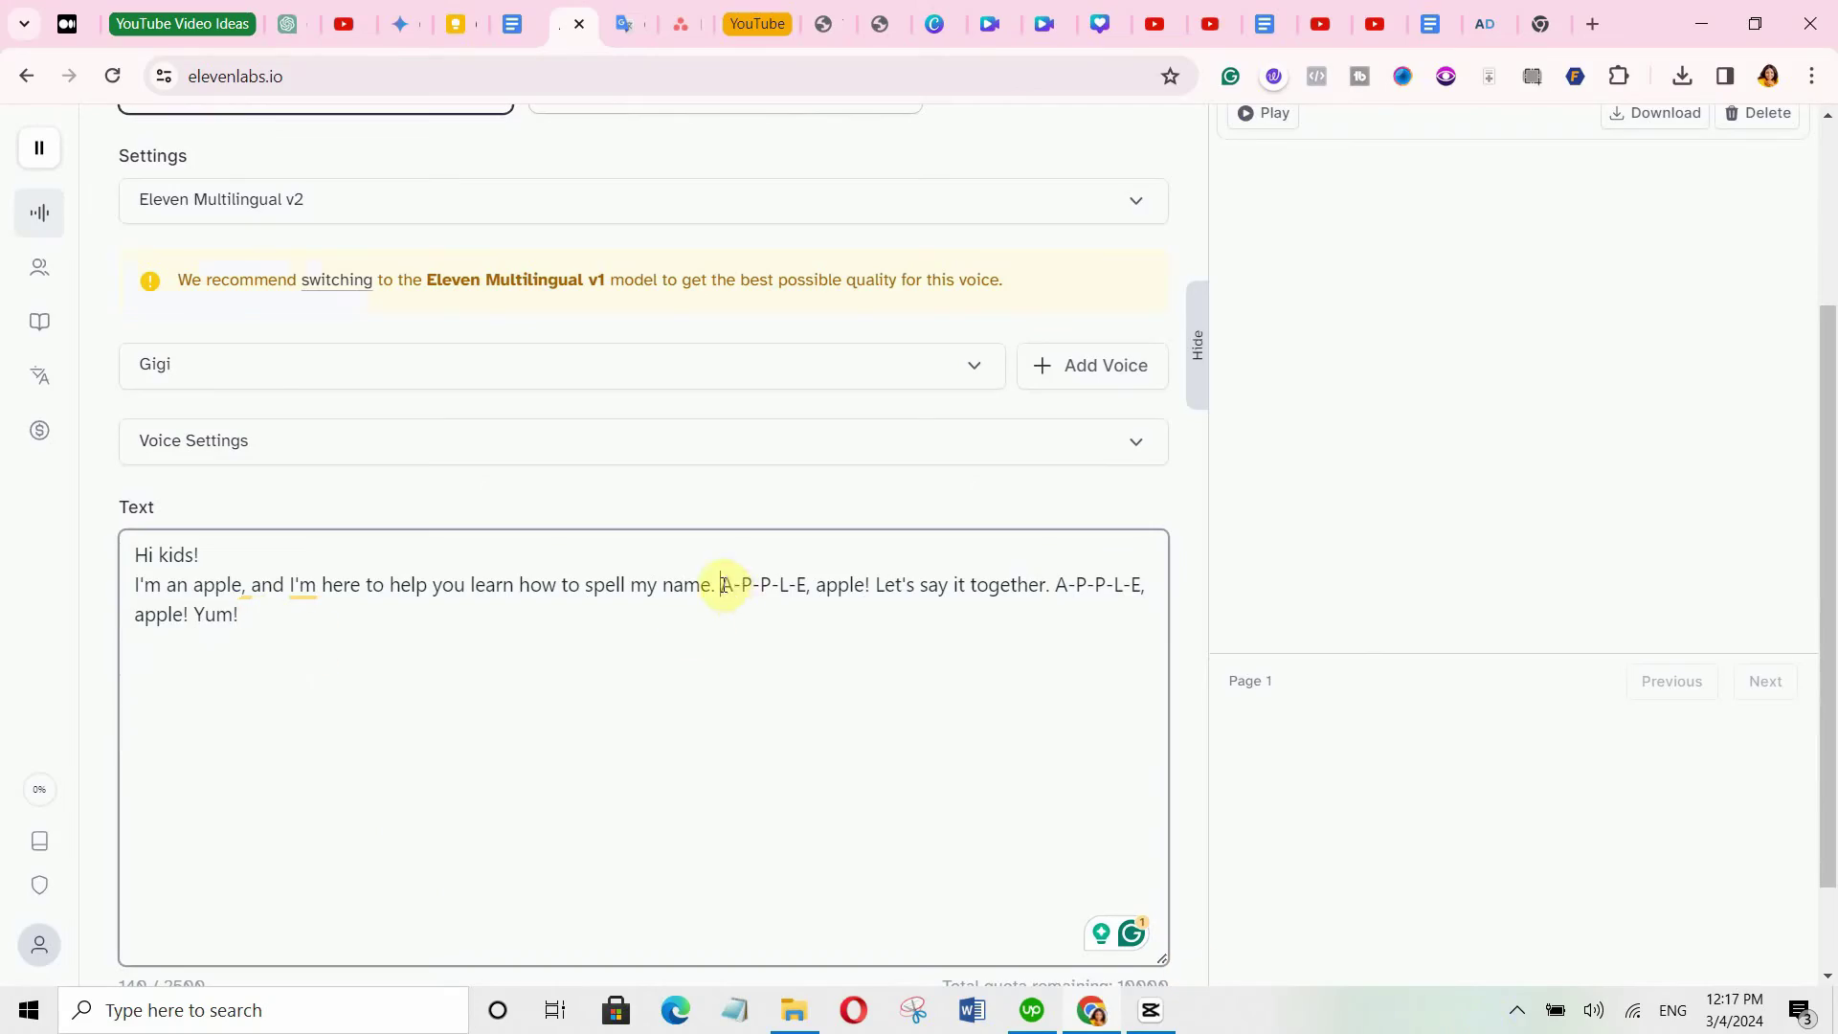
# Put each remaining sentence of the apple's script on its own line, remove "Yum!", and generate the speech.
pyautogui.press('Return')
pyautogui.click(290, 617)
pyautogui.press('Return')
pyautogui.click(316, 647)
pyautogui.press('Return')
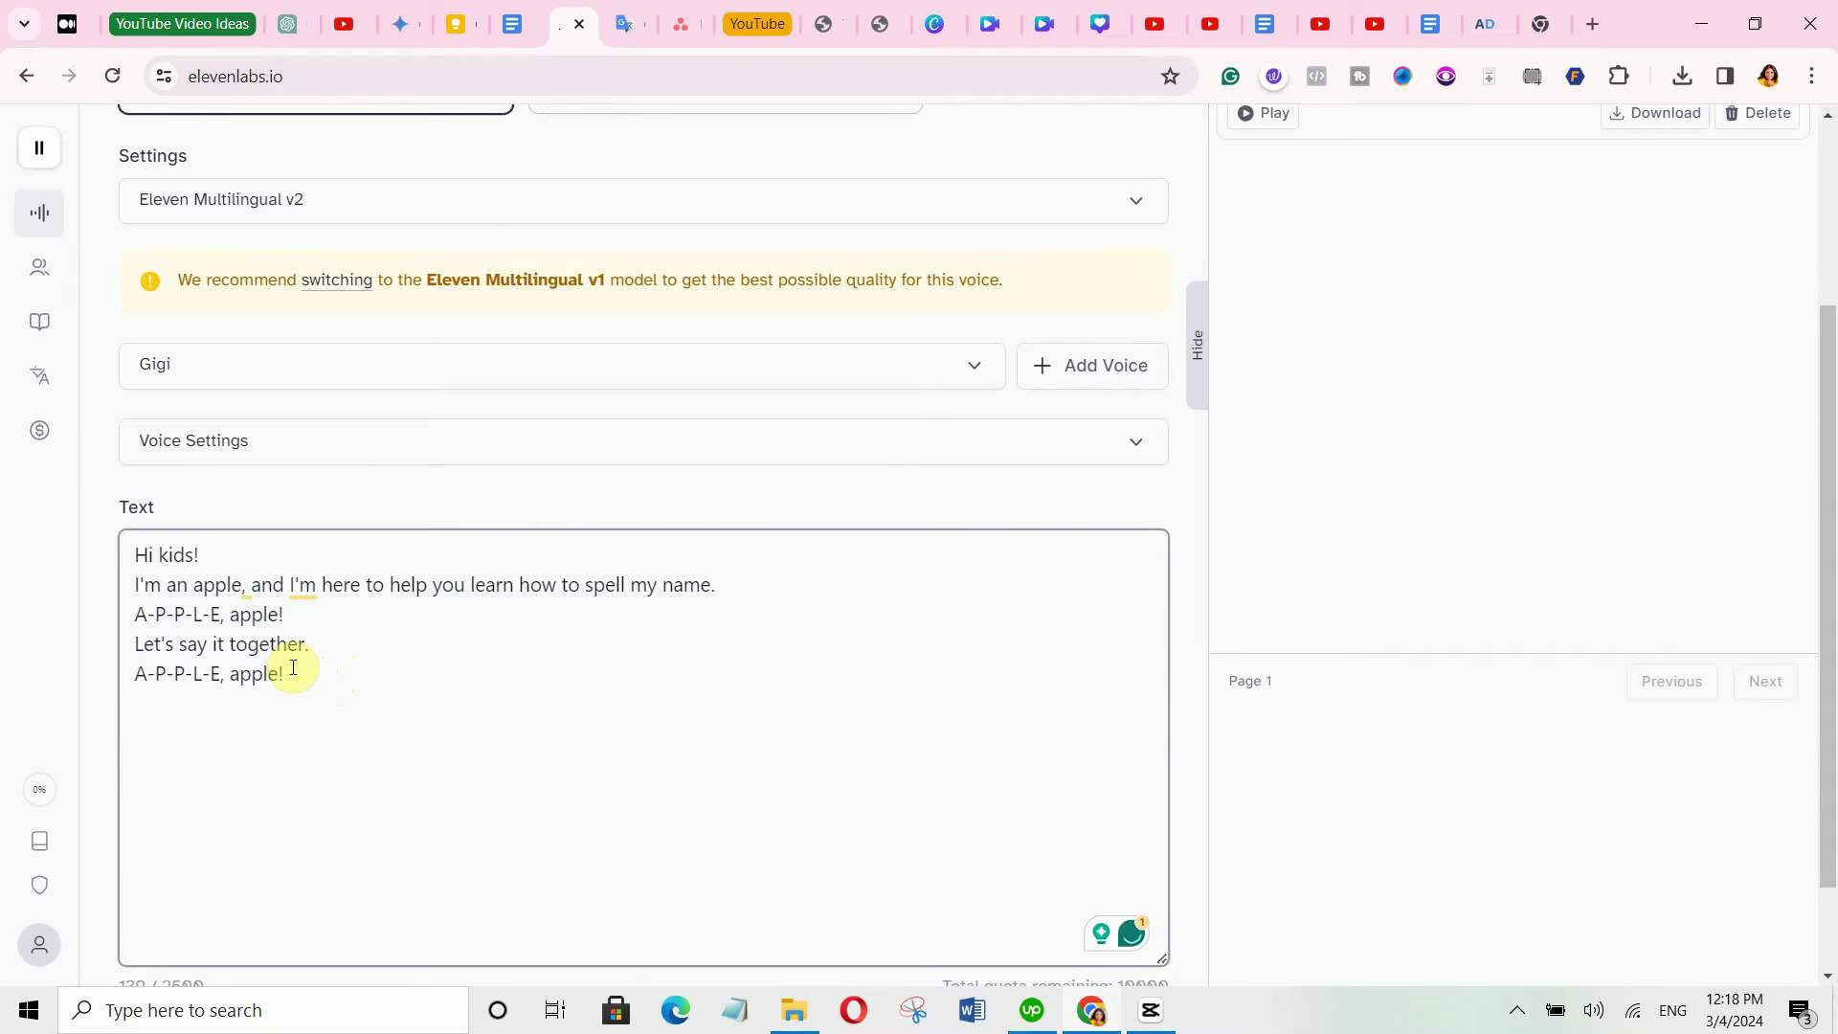
pyautogui.scroll(-1, 1199, 674)
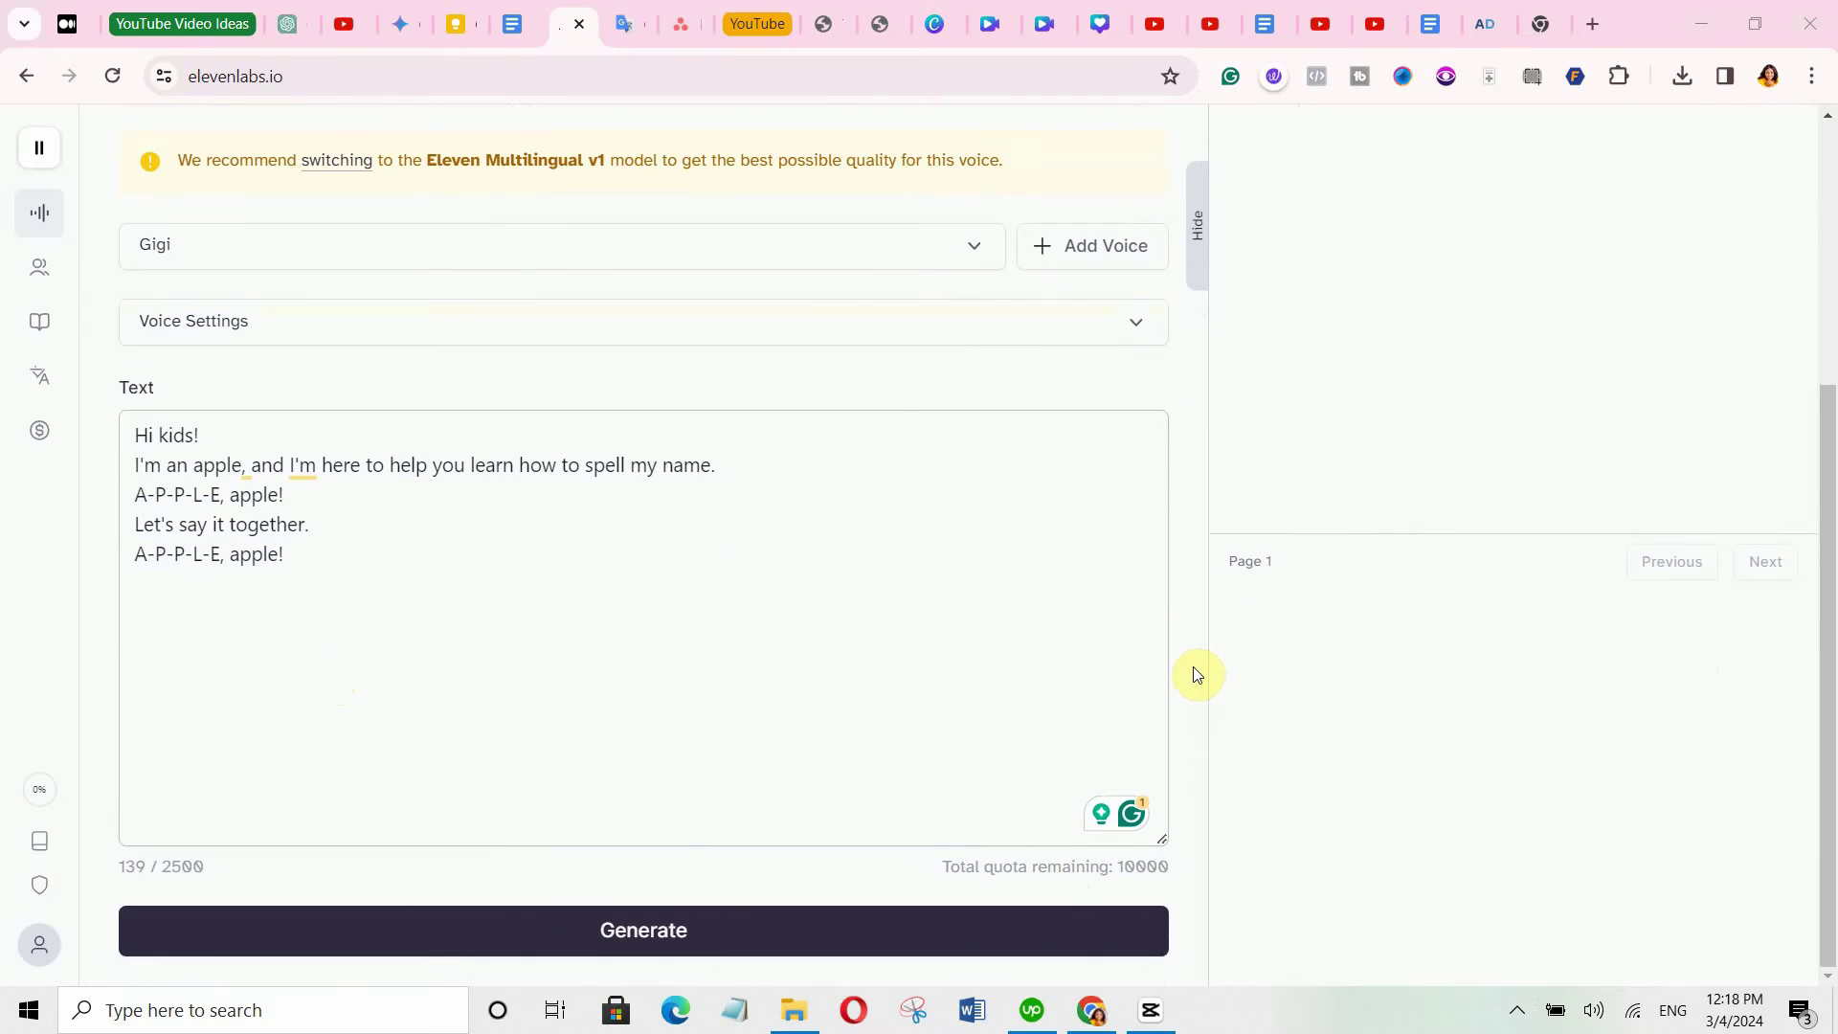
pyautogui.click(642, 943)
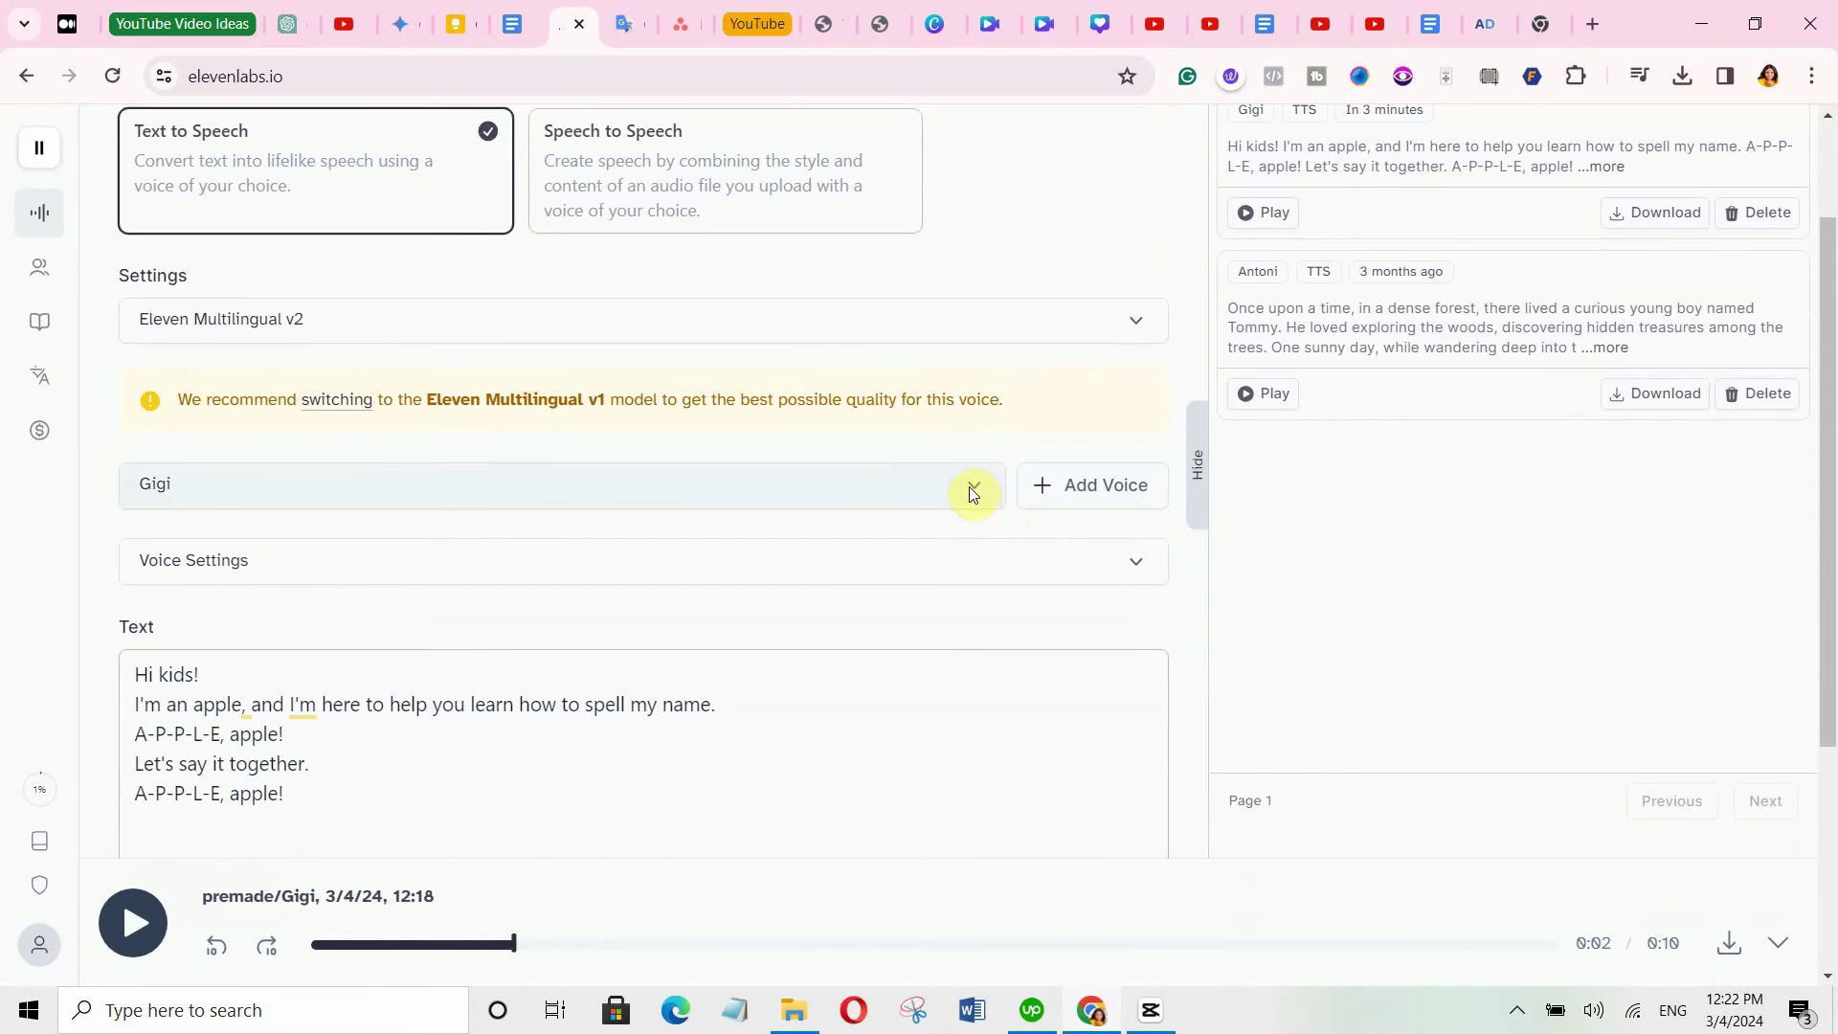
pyautogui.click(974, 491)
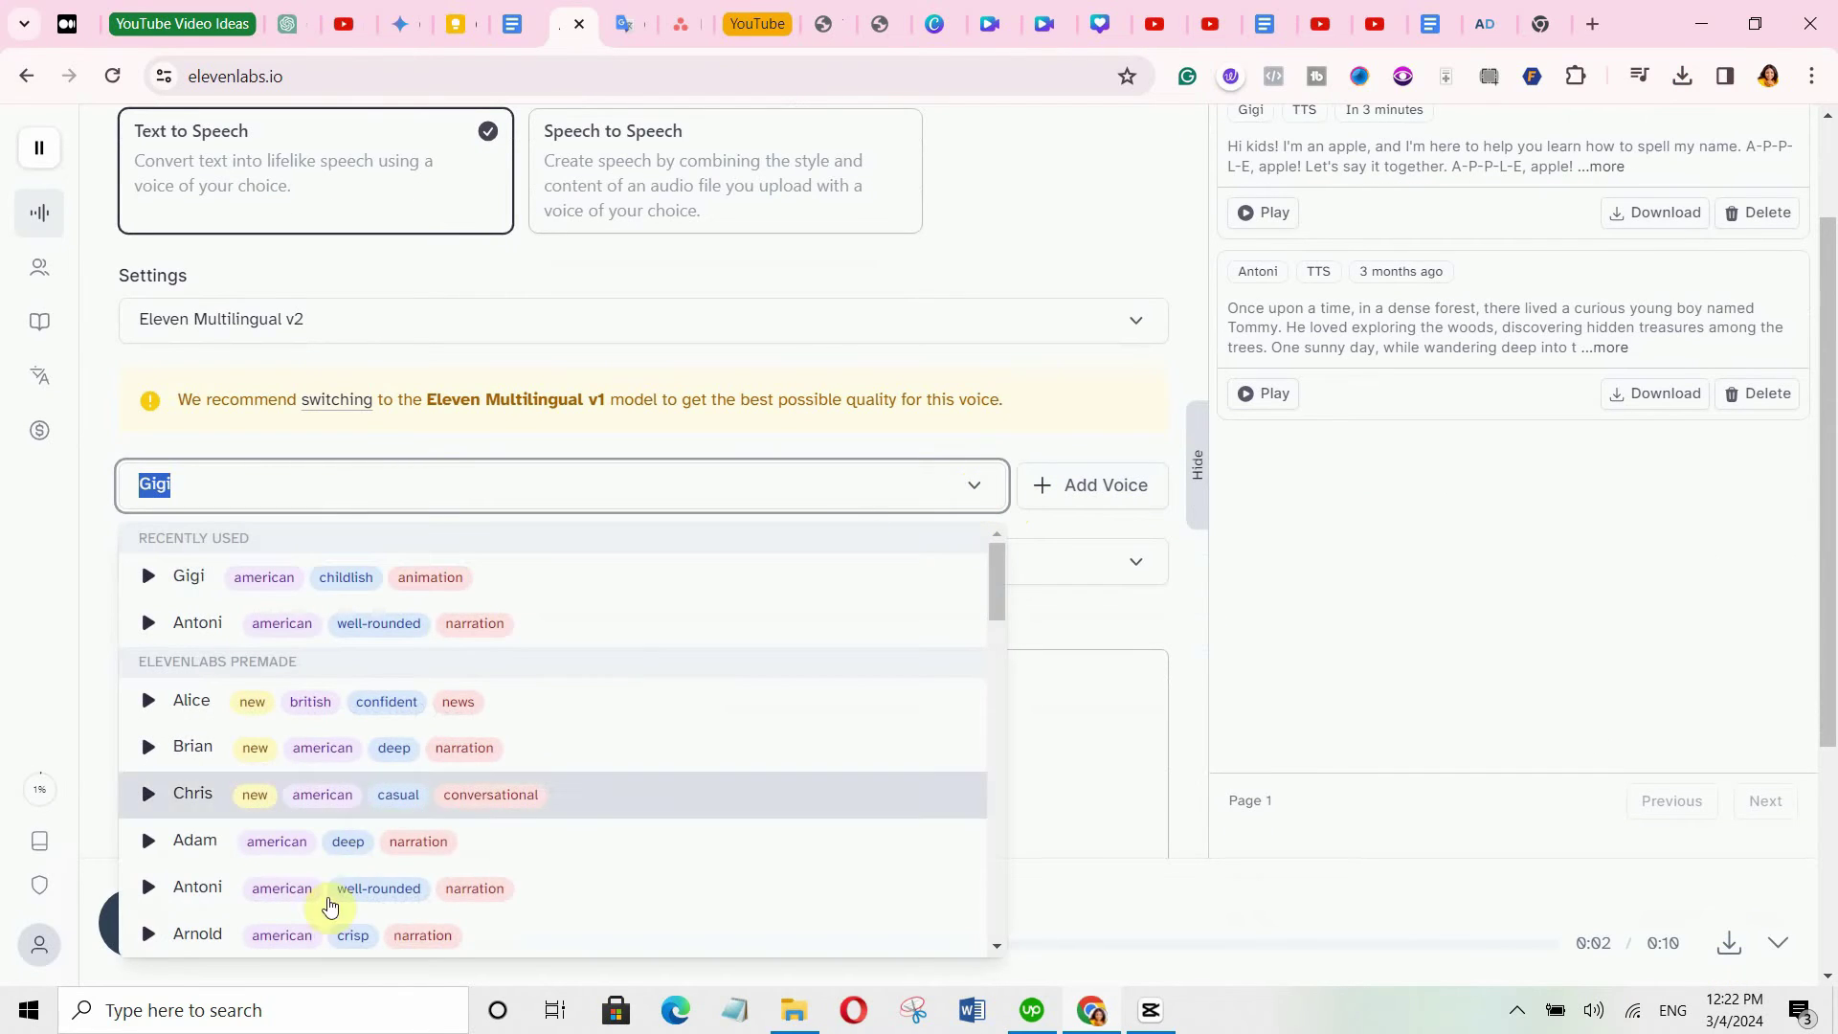
pyautogui.scroll(-4, 763, 756)
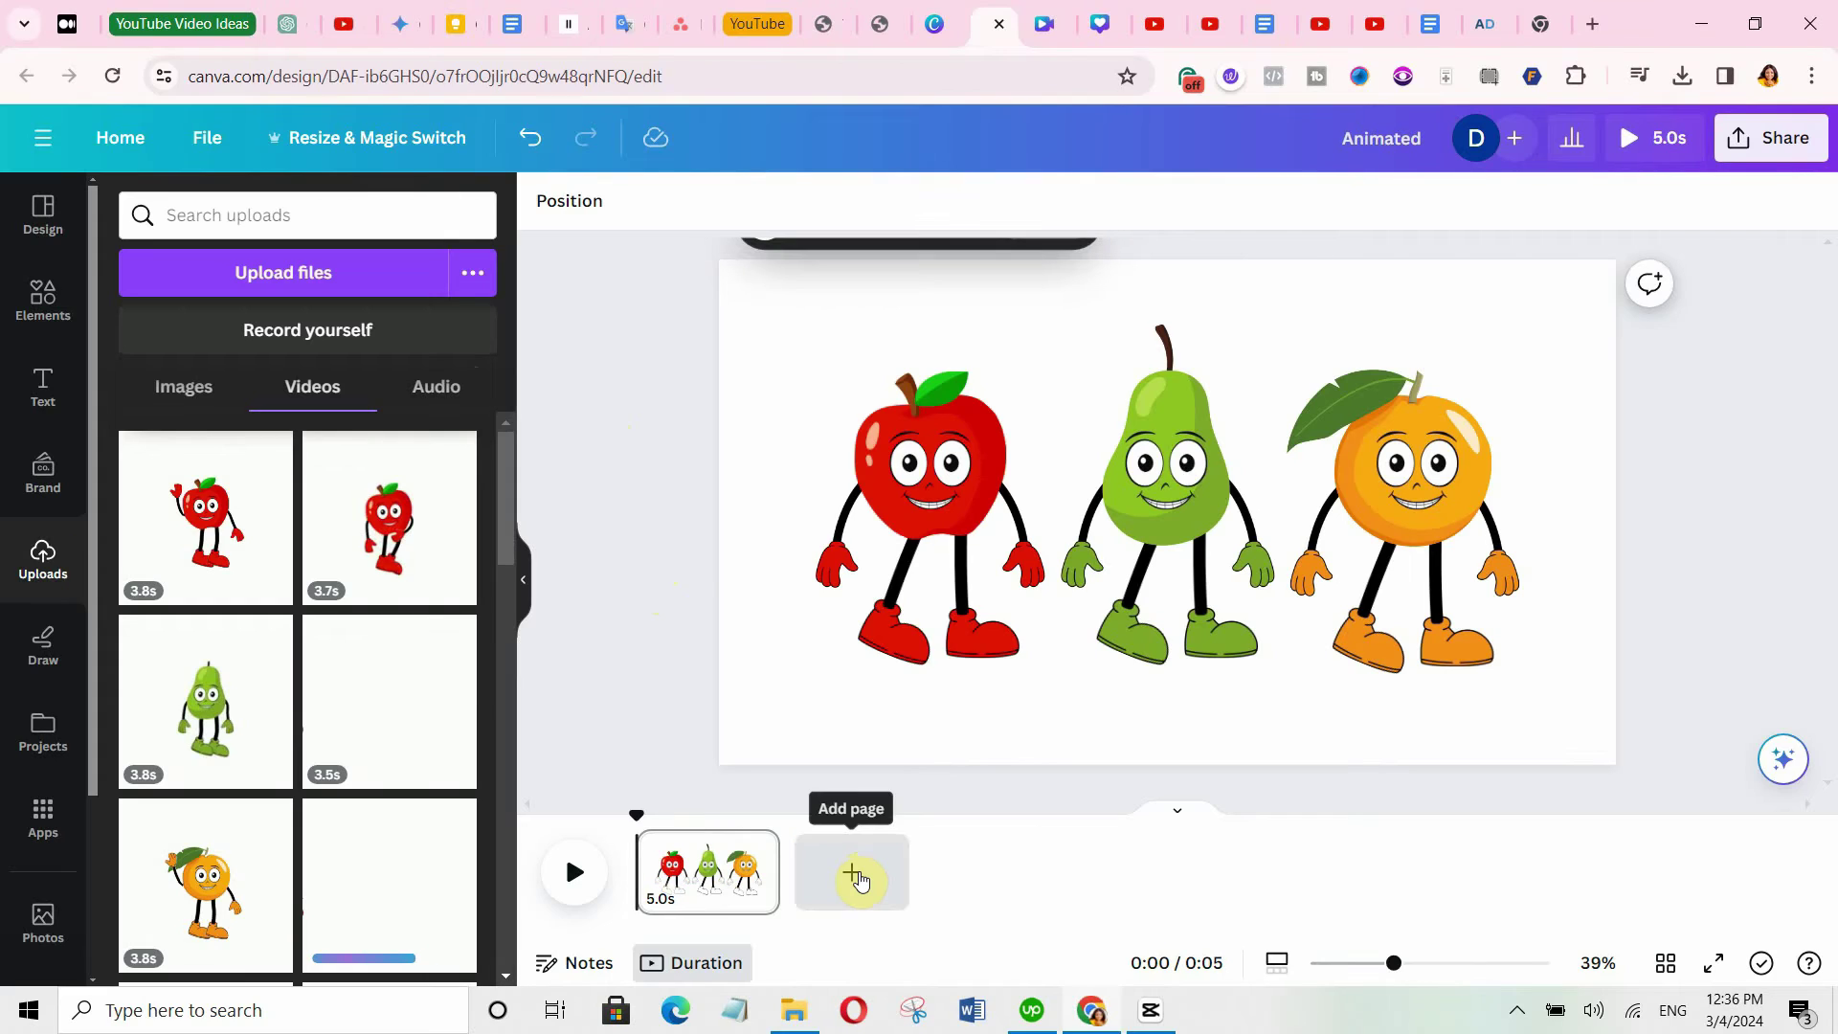
# Switch to the Canva fruit design, add a blank second page and search the graphics elements for "cartoon background".
pyautogui.click(853, 875)
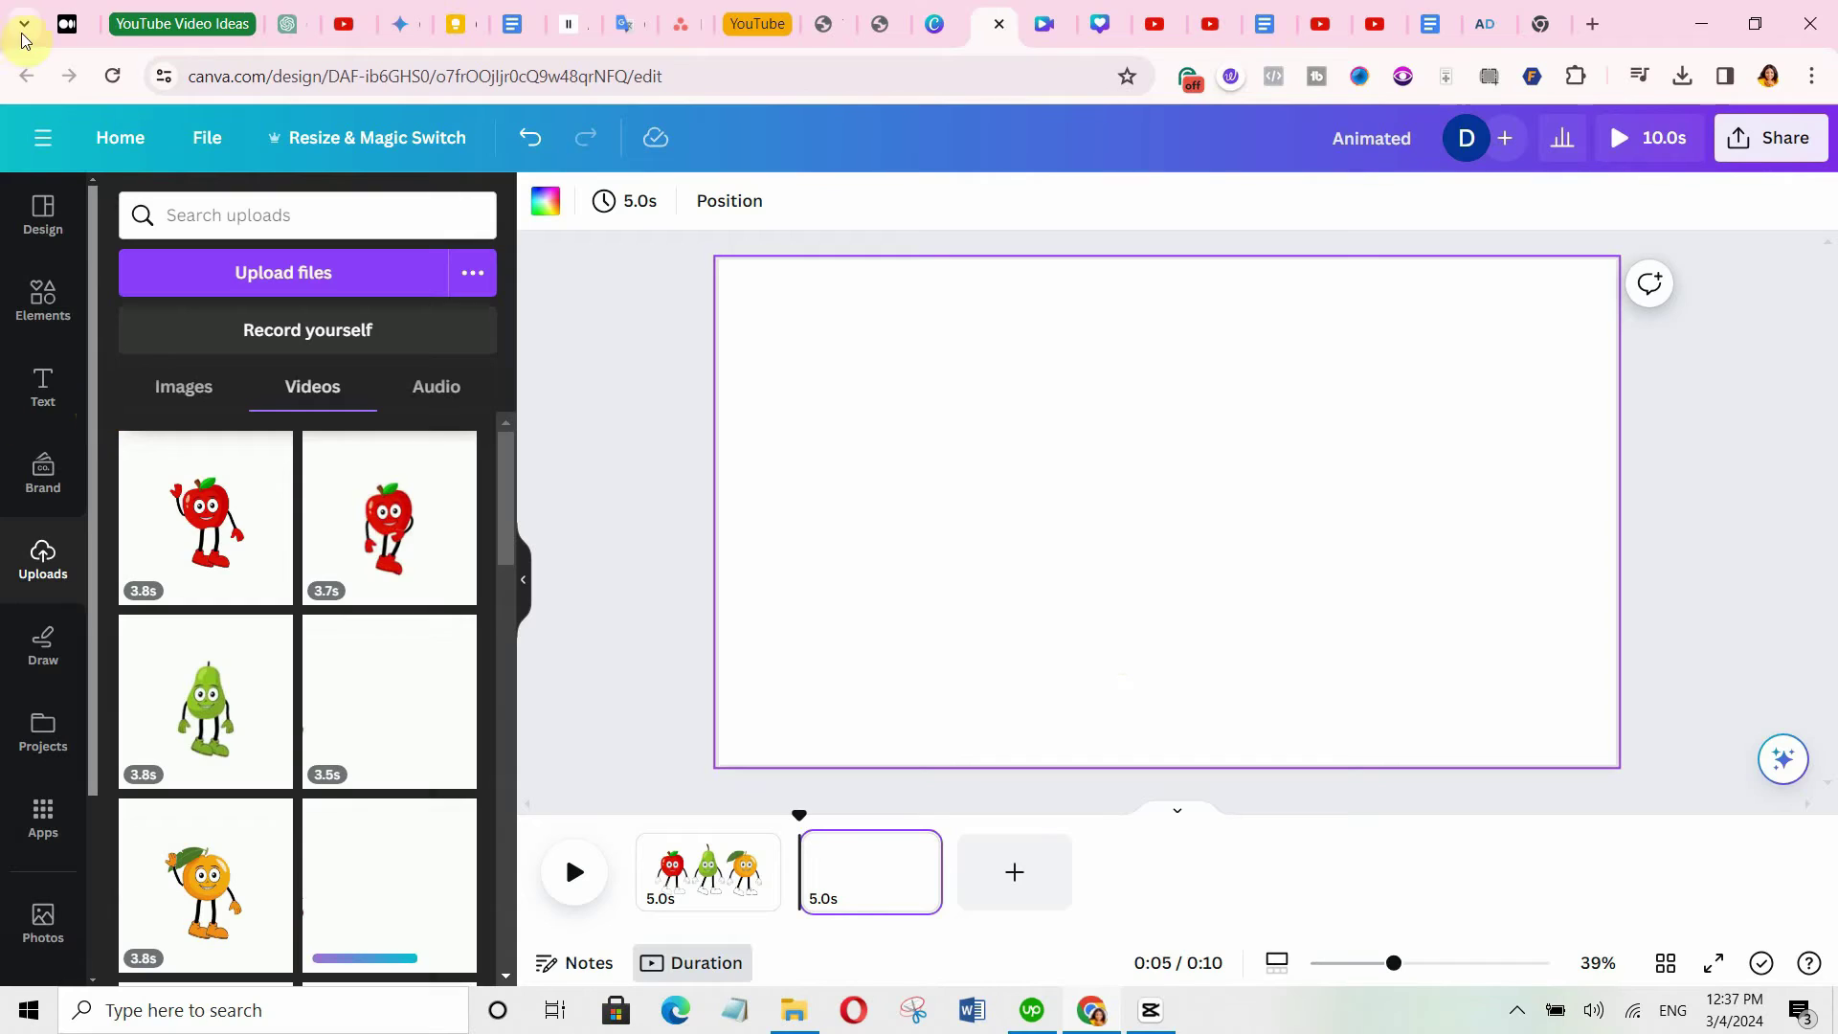
pyautogui.click(39, 318)
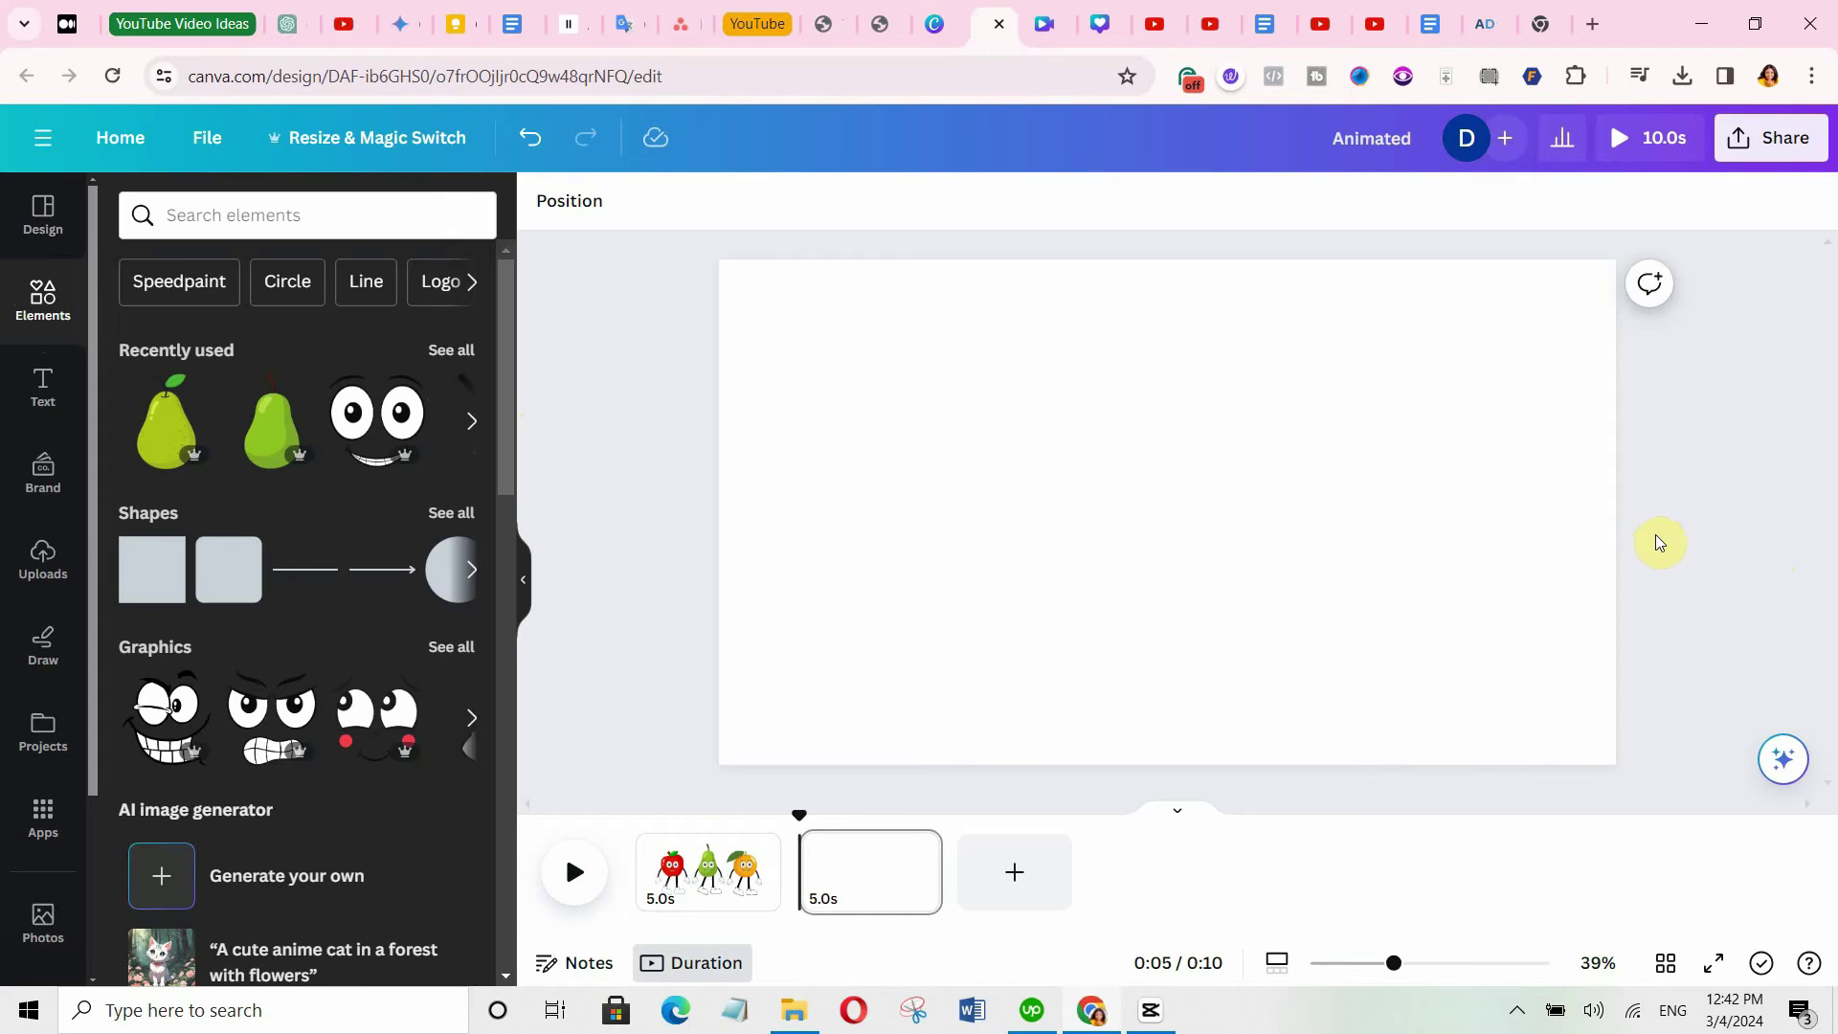
pyautogui.write('round')
pyautogui.press('Return')
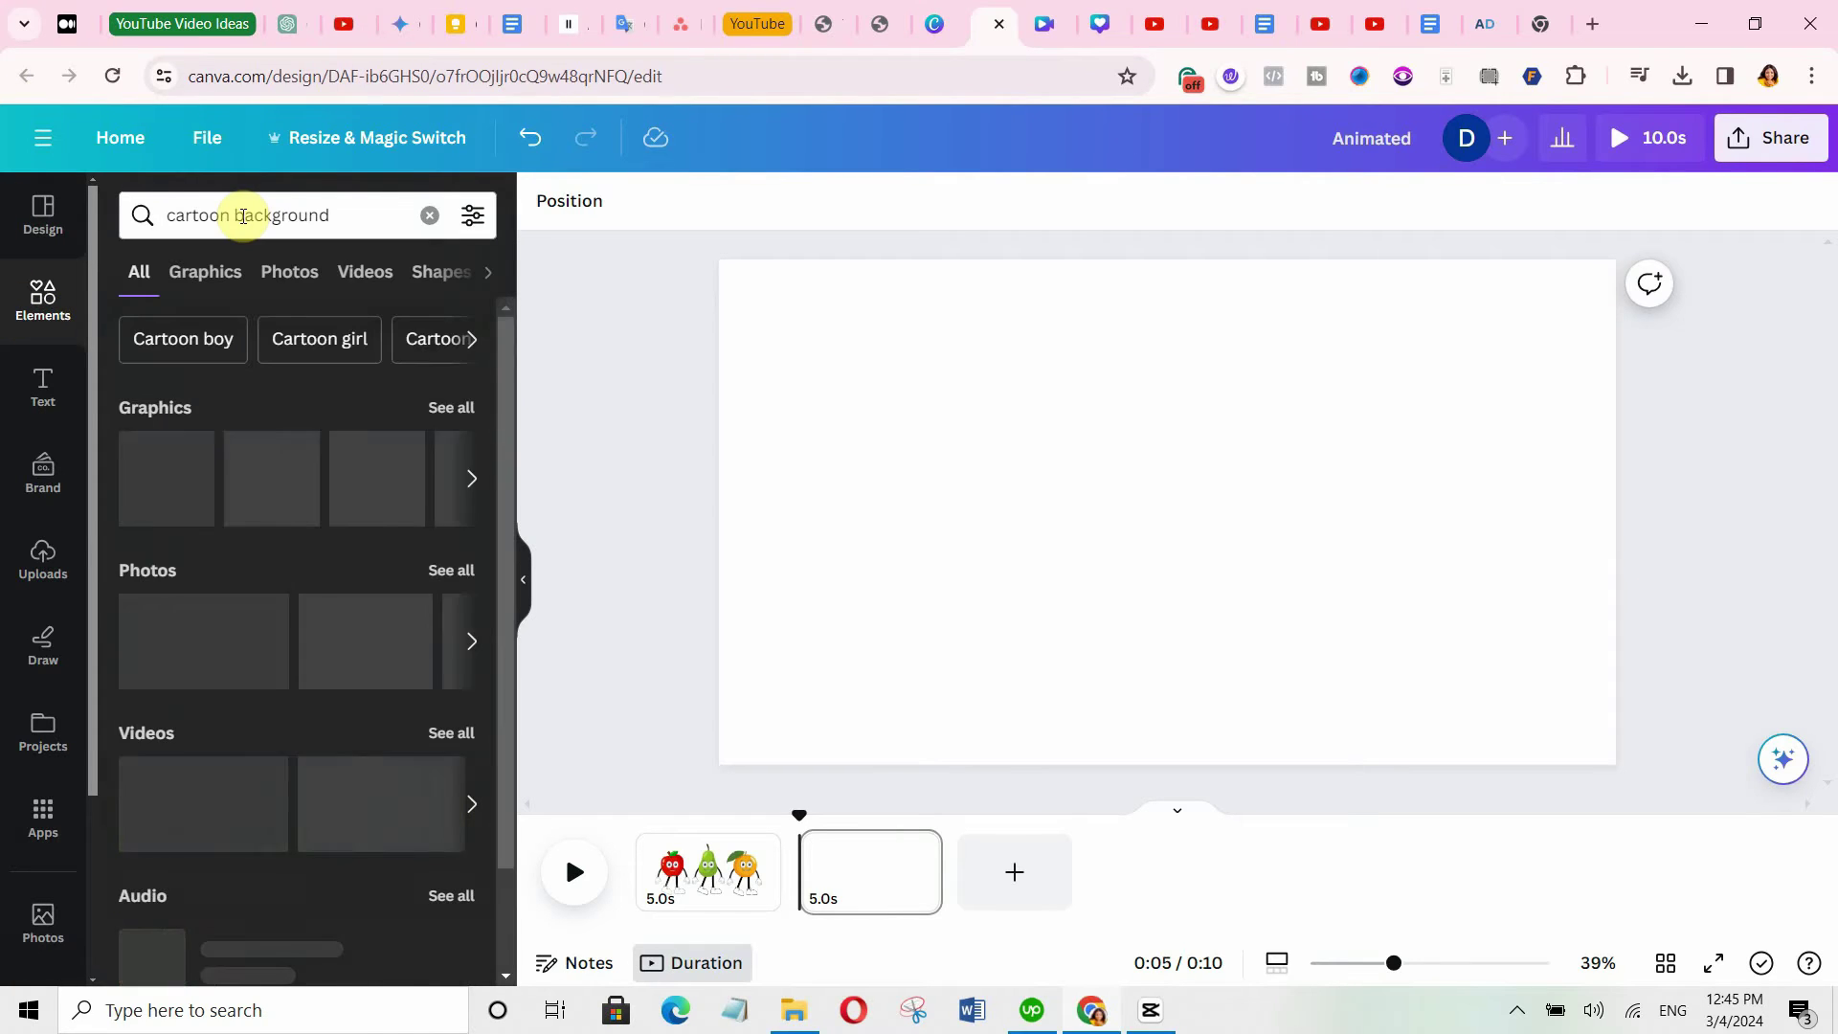
pyautogui.click(190, 283)
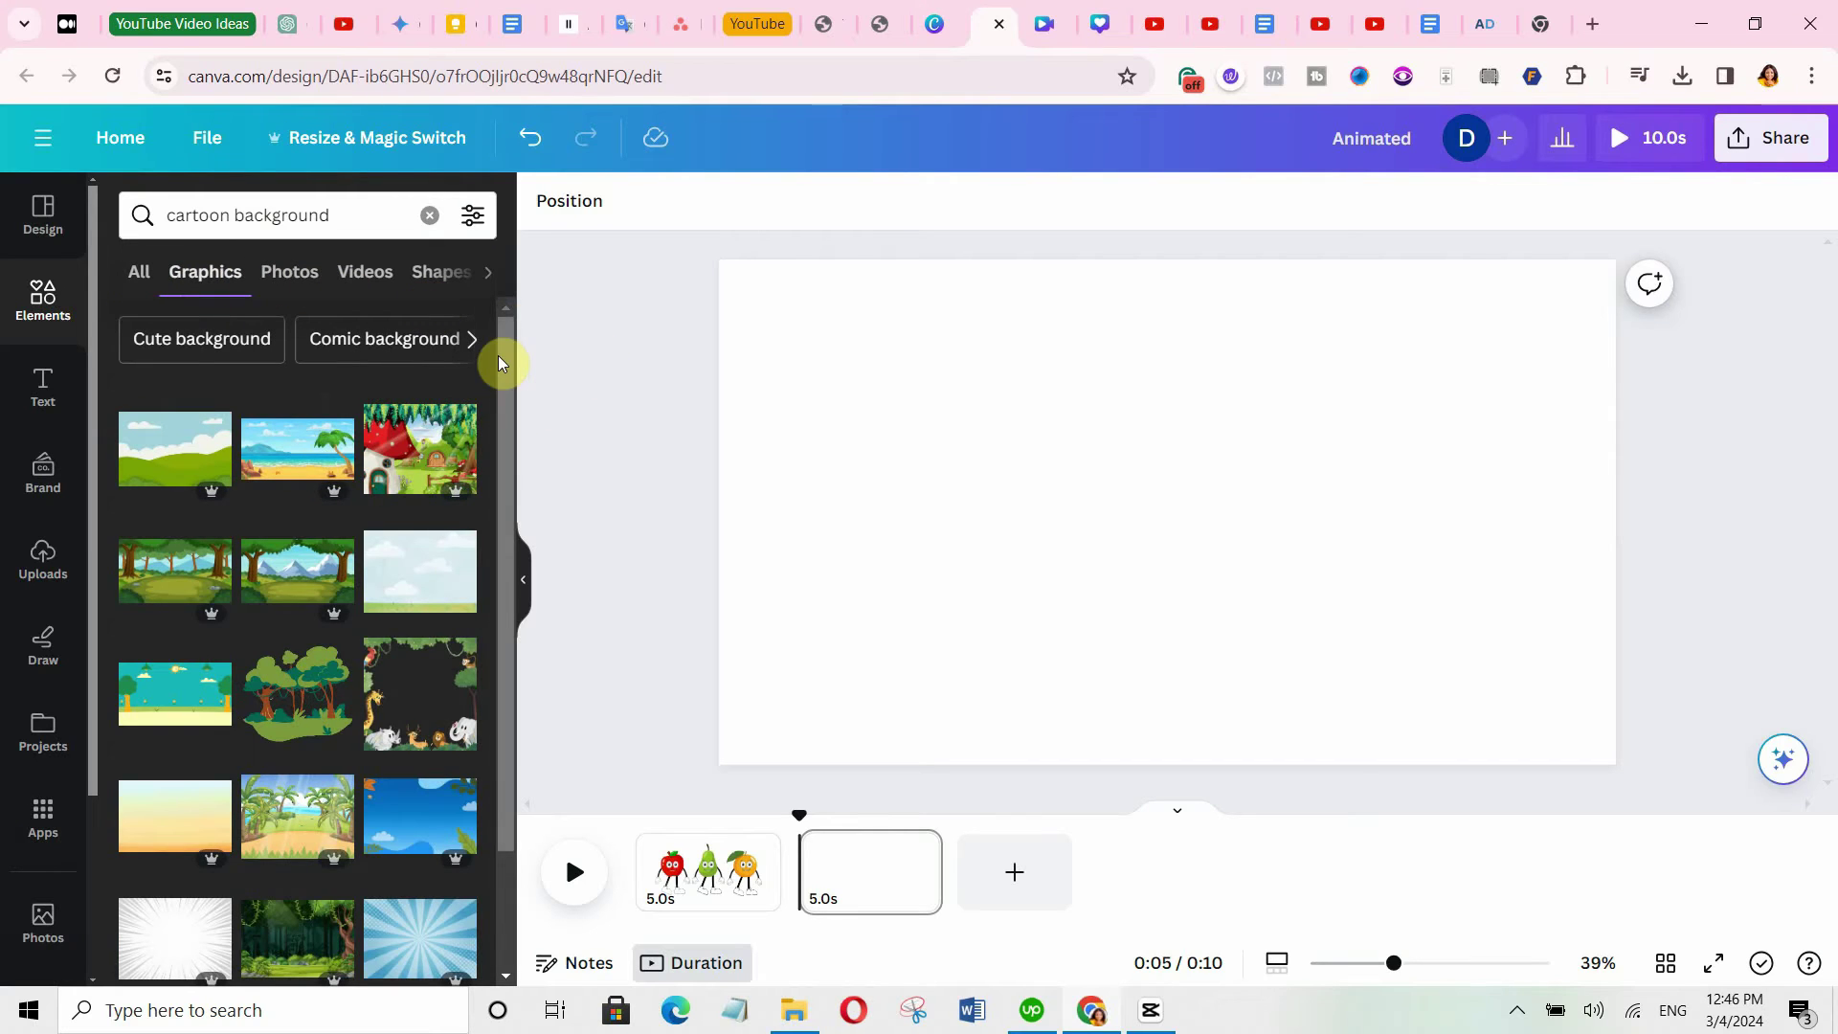
# Add the blue sky and green hills background, enlarge it to the full page width and shift it so the hills show.
pyautogui.moveTo(498, 358); pyautogui.dragTo(514, 520)
pyautogui.click(420, 582)
pyautogui.moveTo(1156, 556); pyautogui.dragTo(973, 492)
pyautogui.moveTo(1325, 661); pyautogui.dragTo(1669, 767)
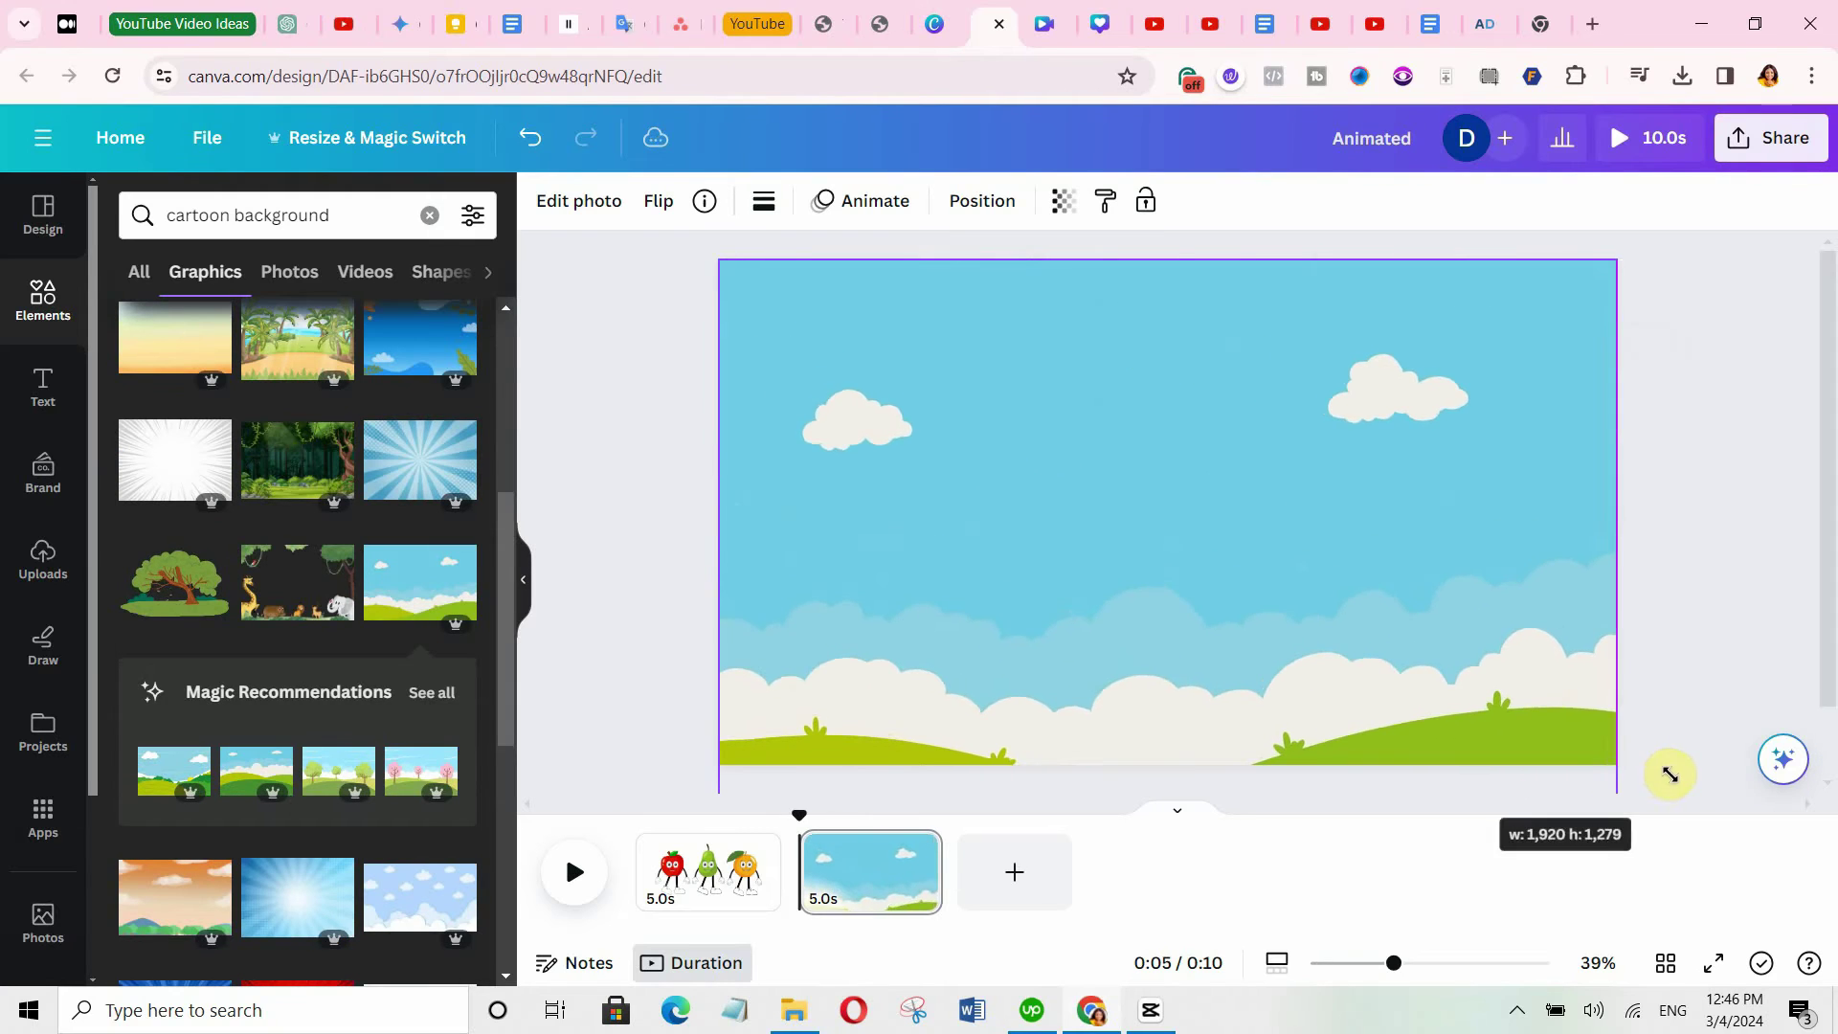
pyautogui.moveTo(1379, 645)
pyautogui.mouseDown()
pyautogui.moveTo(1381, 618)
pyautogui.moveTo(1370, 635)
pyautogui.mouseUp()
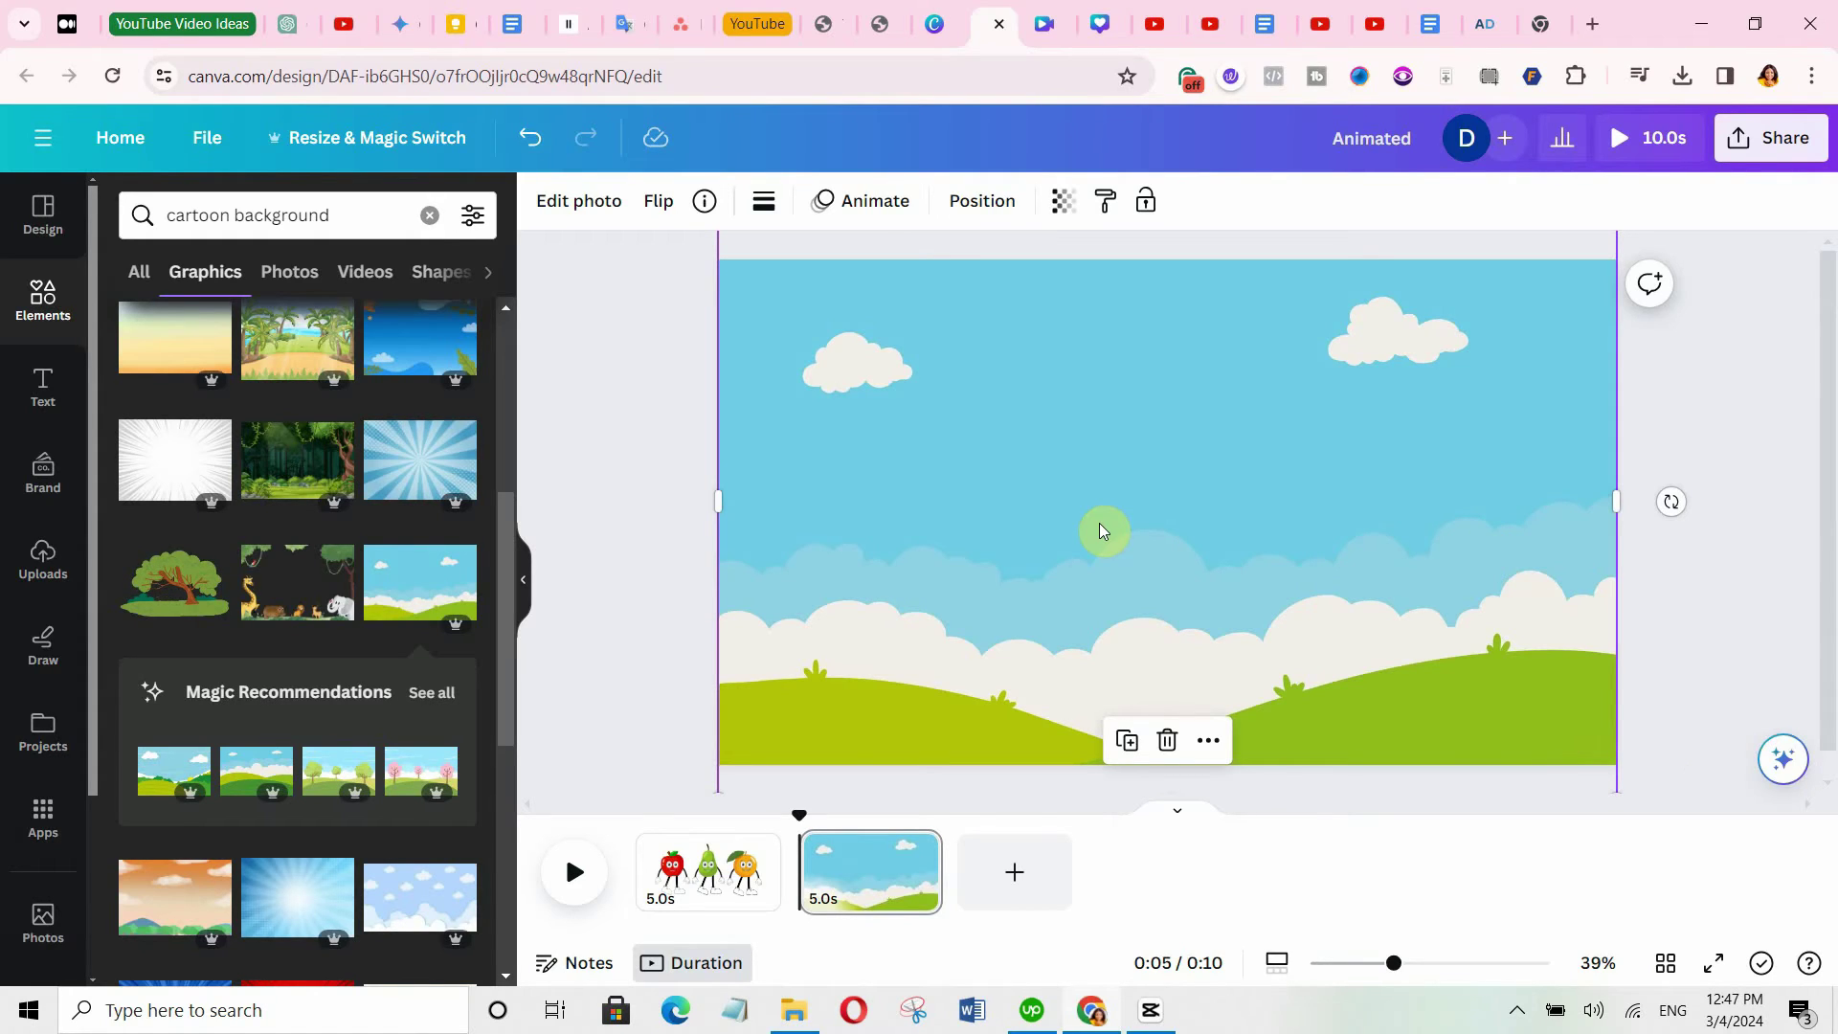
# Adjust the background image to brightness 12 and contrast 6.
pyautogui.click(588, 222)
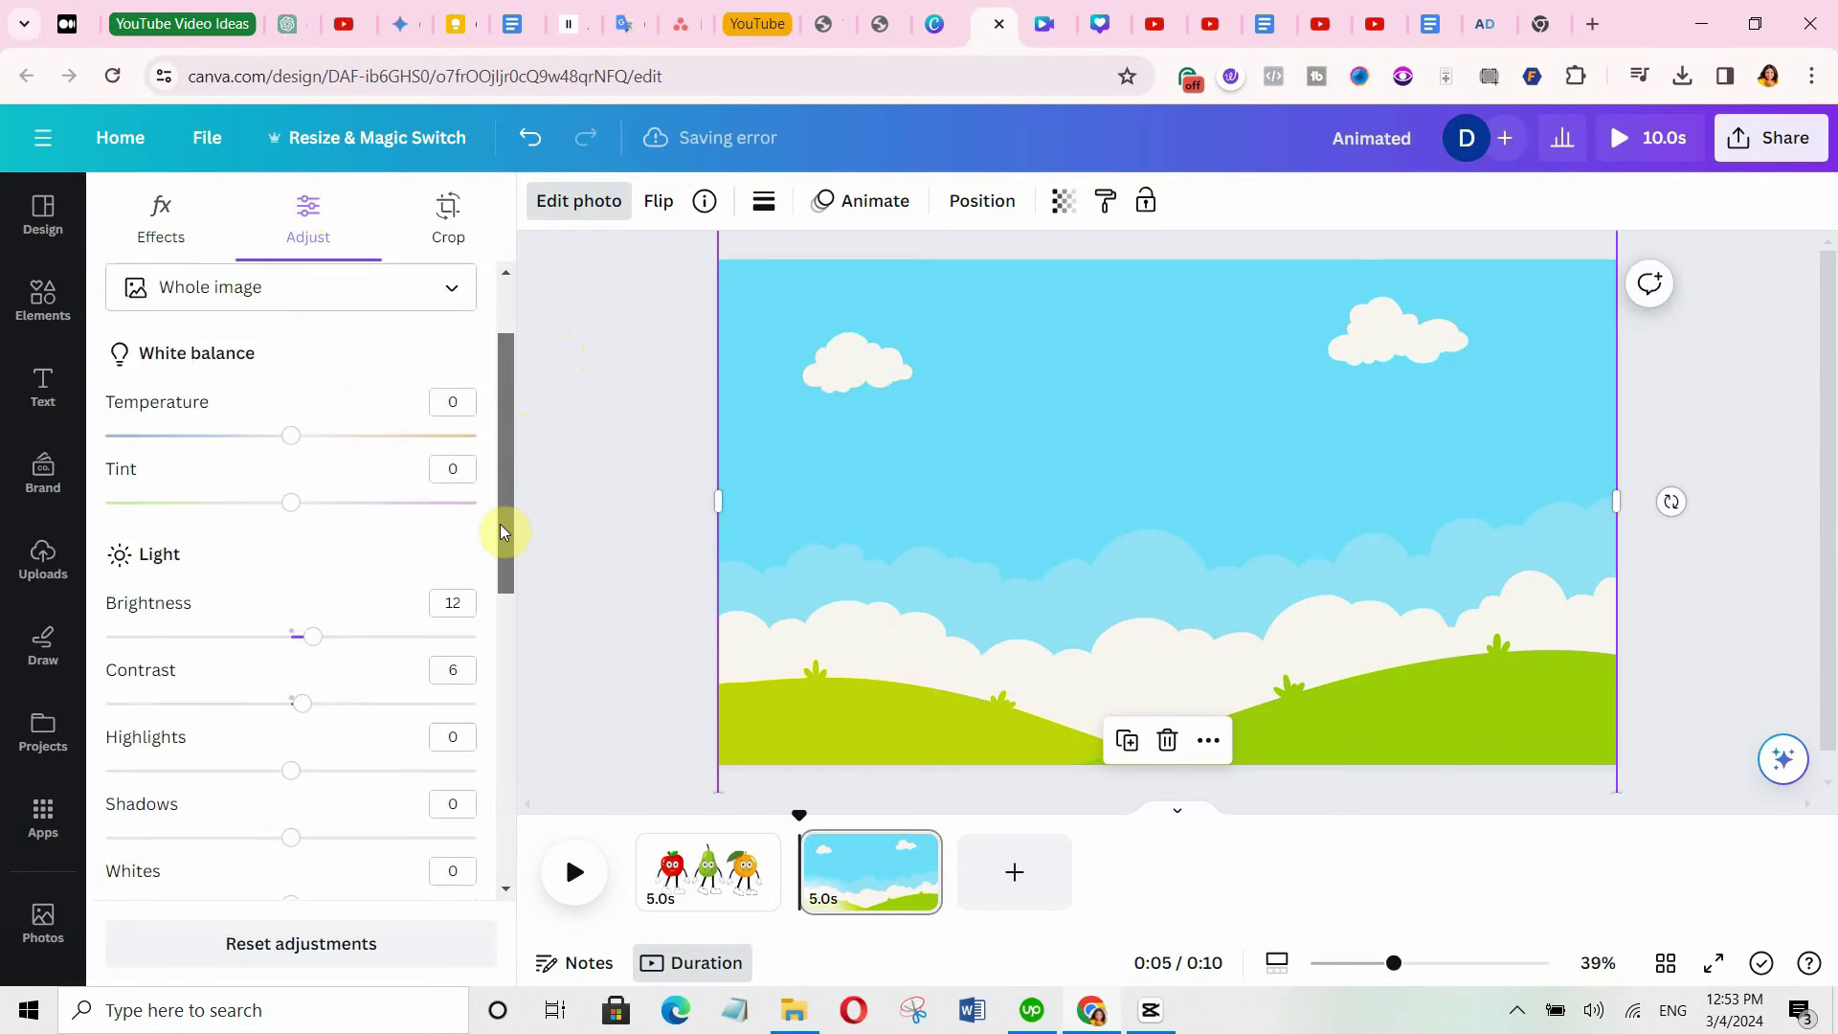
pyautogui.scroll(-3, 500, 525)
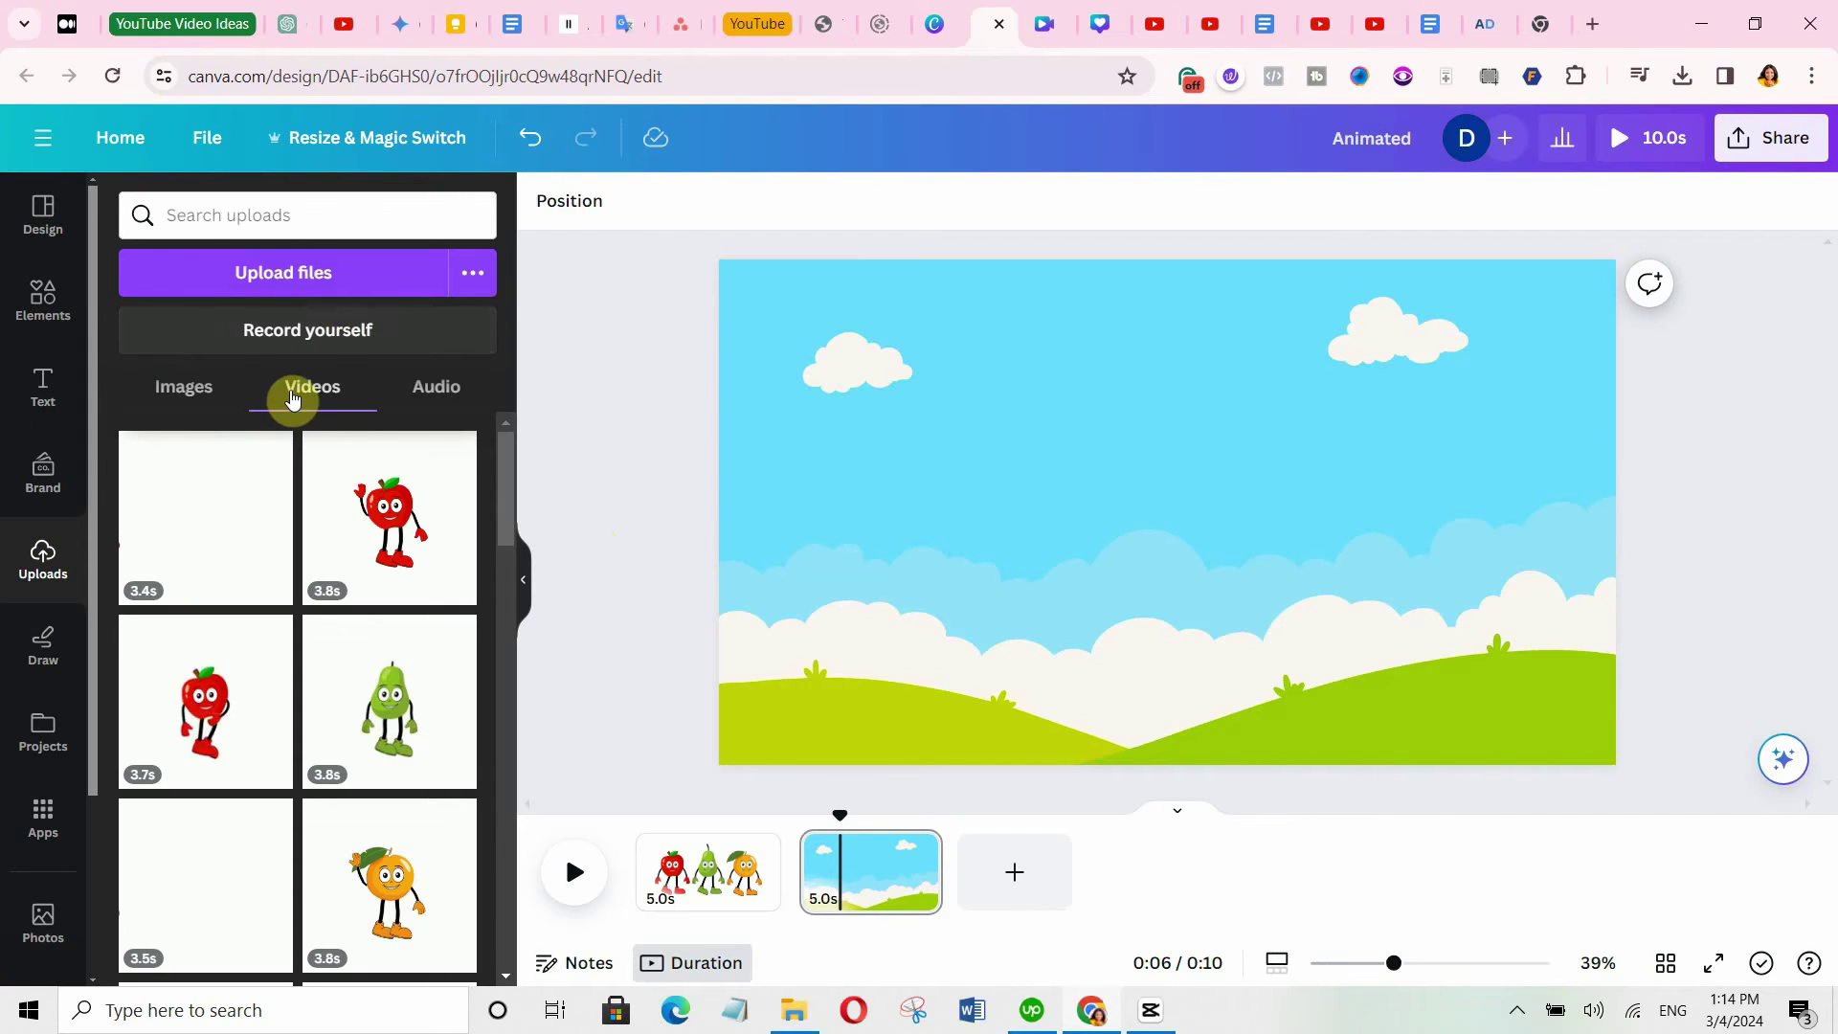
# Add the uploaded 3.8-second waving apple video to the page, enlarge it slightly and place it over the left hill.
pyautogui.click(390, 498)
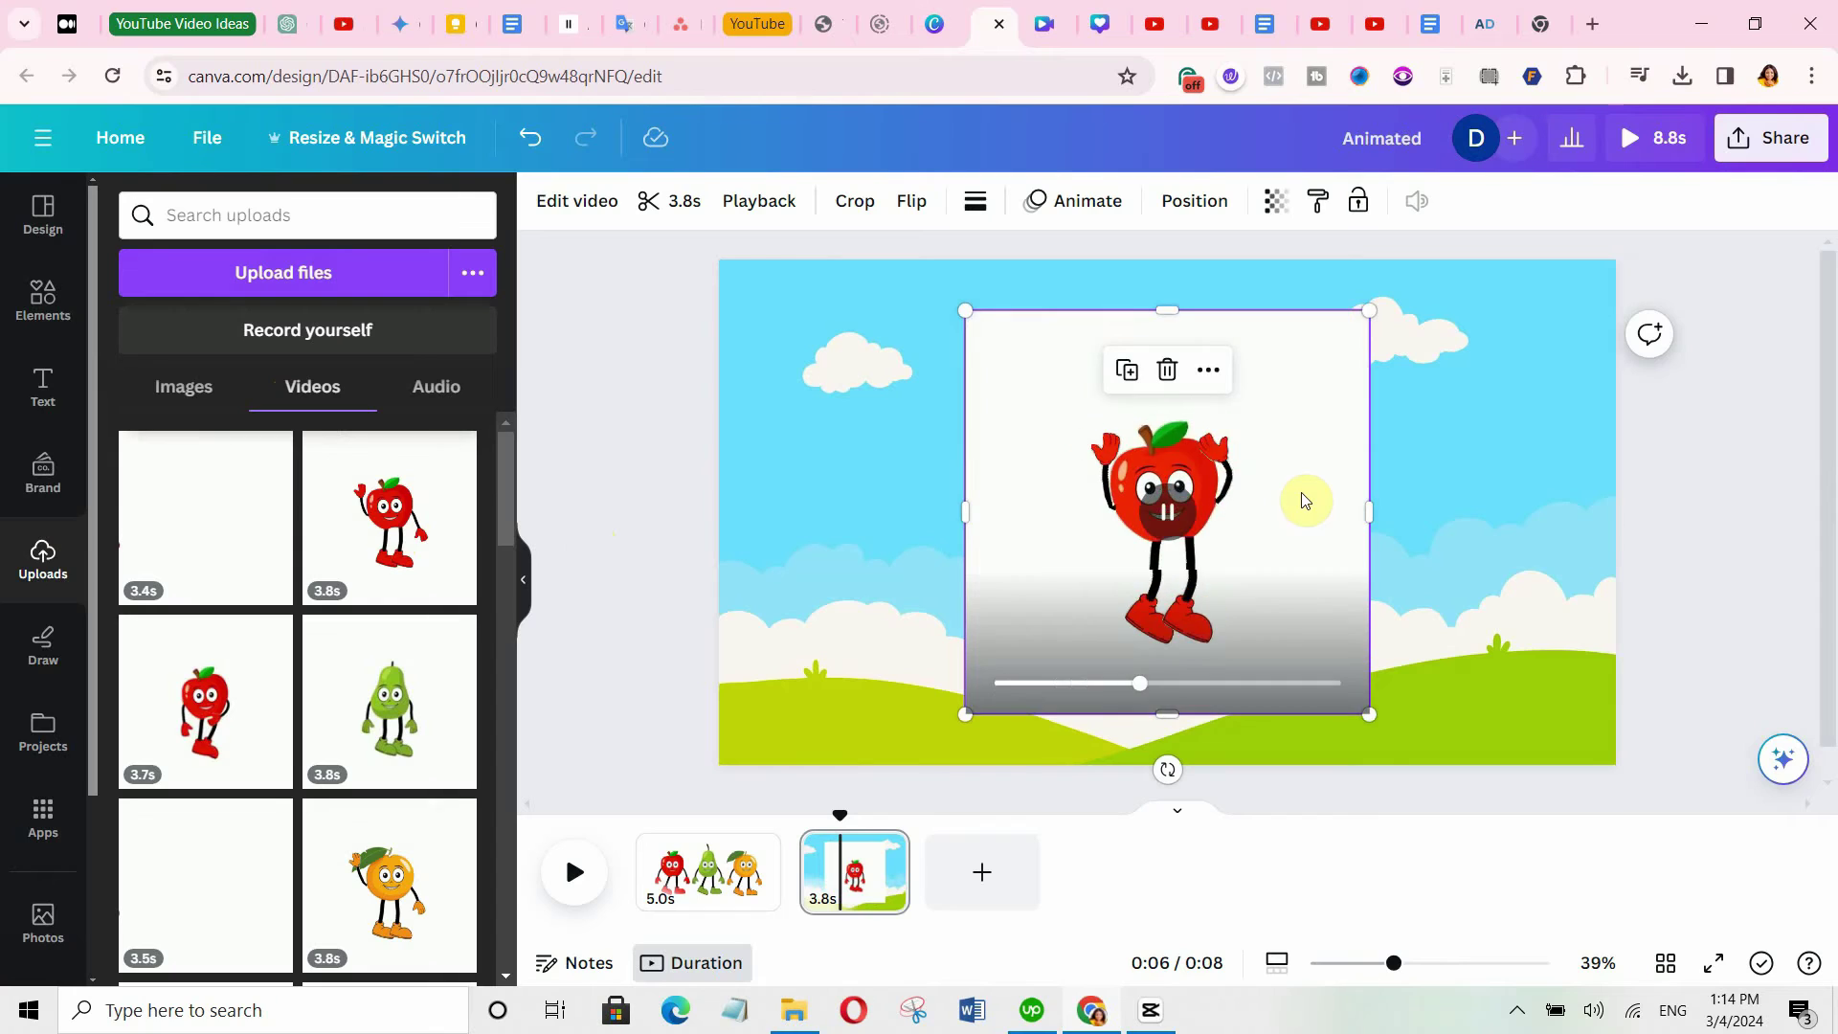
pyautogui.moveTo(1304, 499); pyautogui.dragTo(1092, 488)
pyautogui.moveTo(1157, 686); pyautogui.dragTo(1198, 726)
pyautogui.moveTo(1088, 595); pyautogui.dragTo(1034, 624)
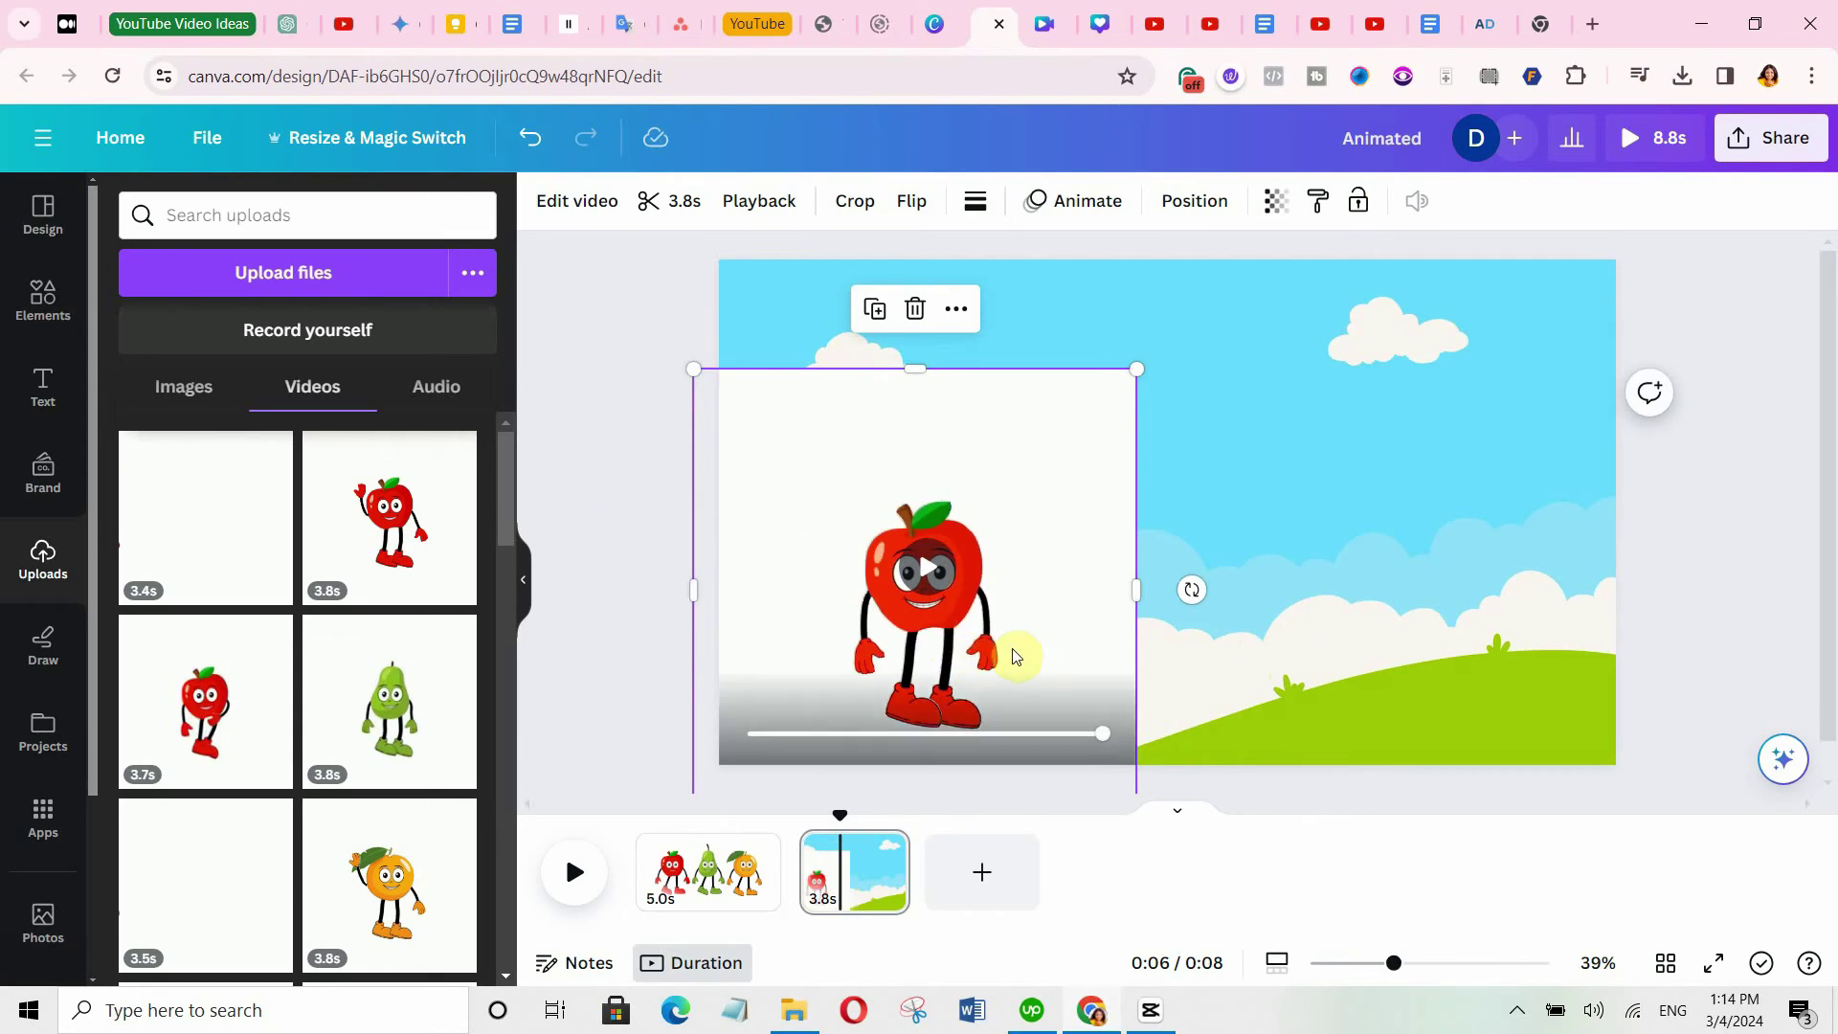
# Remove the apple video's background, then resize and reposition the apple so it stands on the left hill.
pyautogui.click(587, 219)
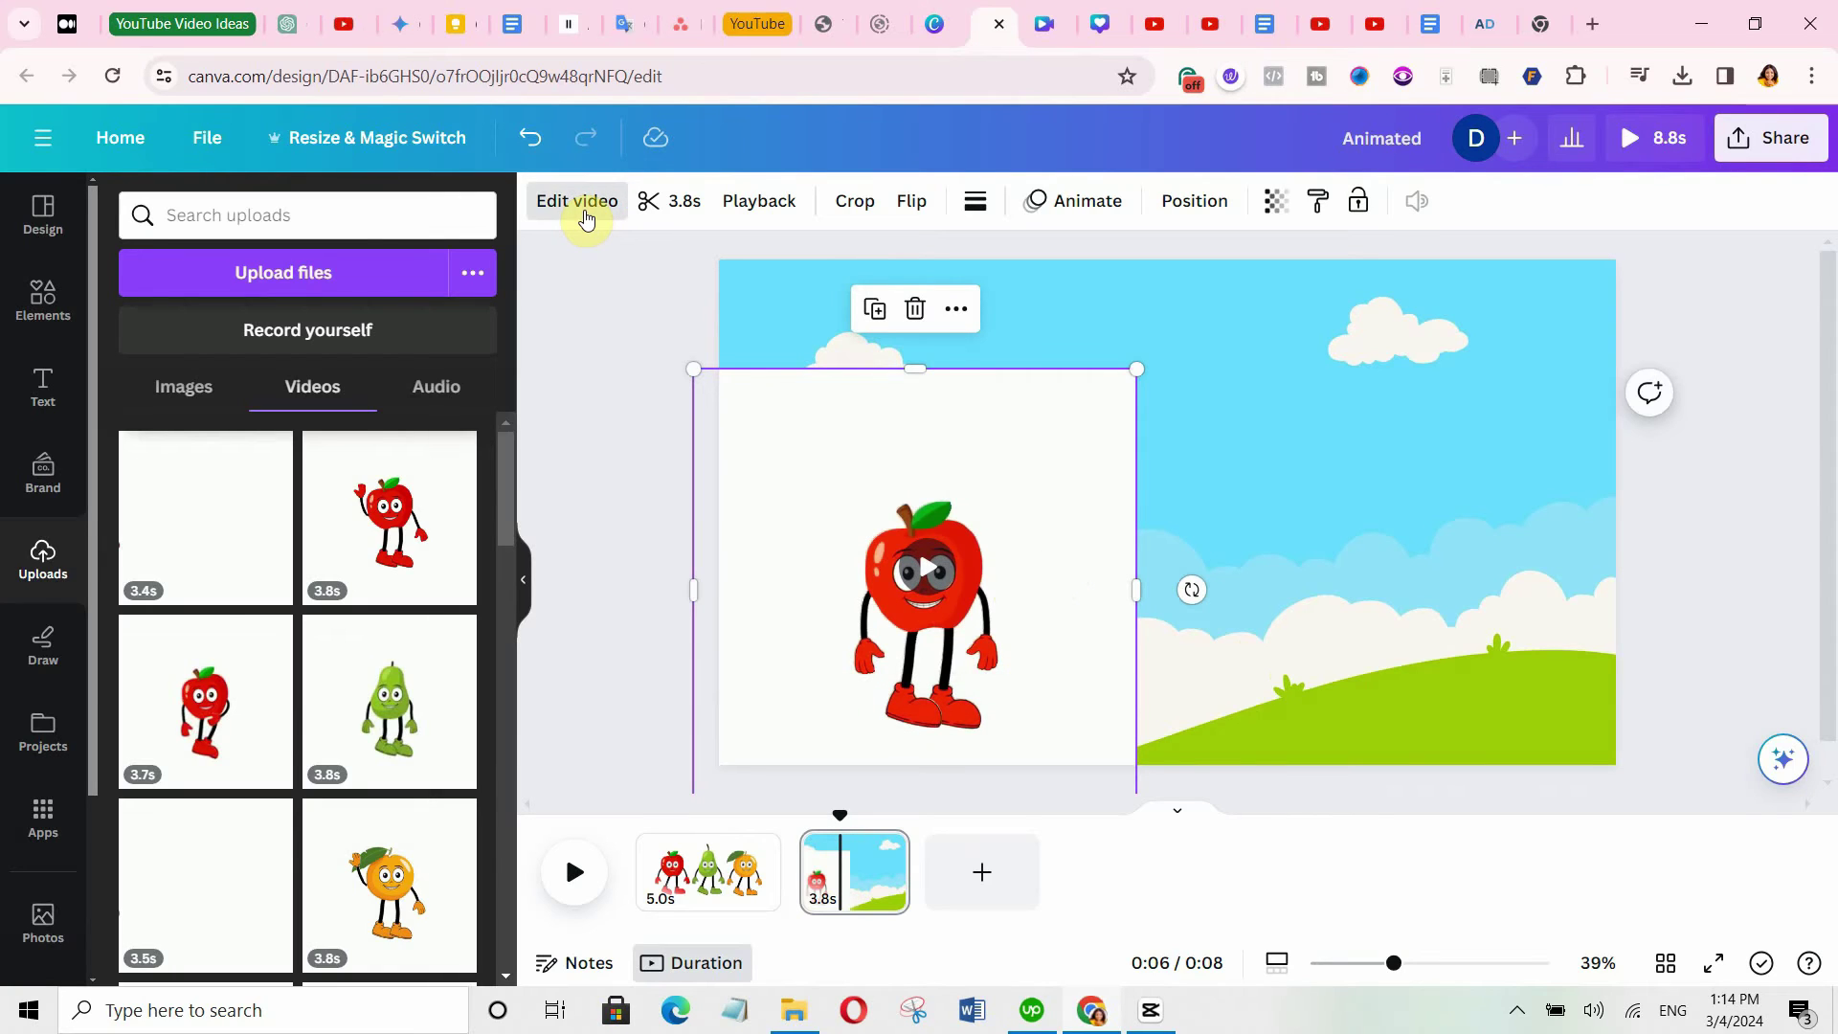
pyautogui.click(296, 375)
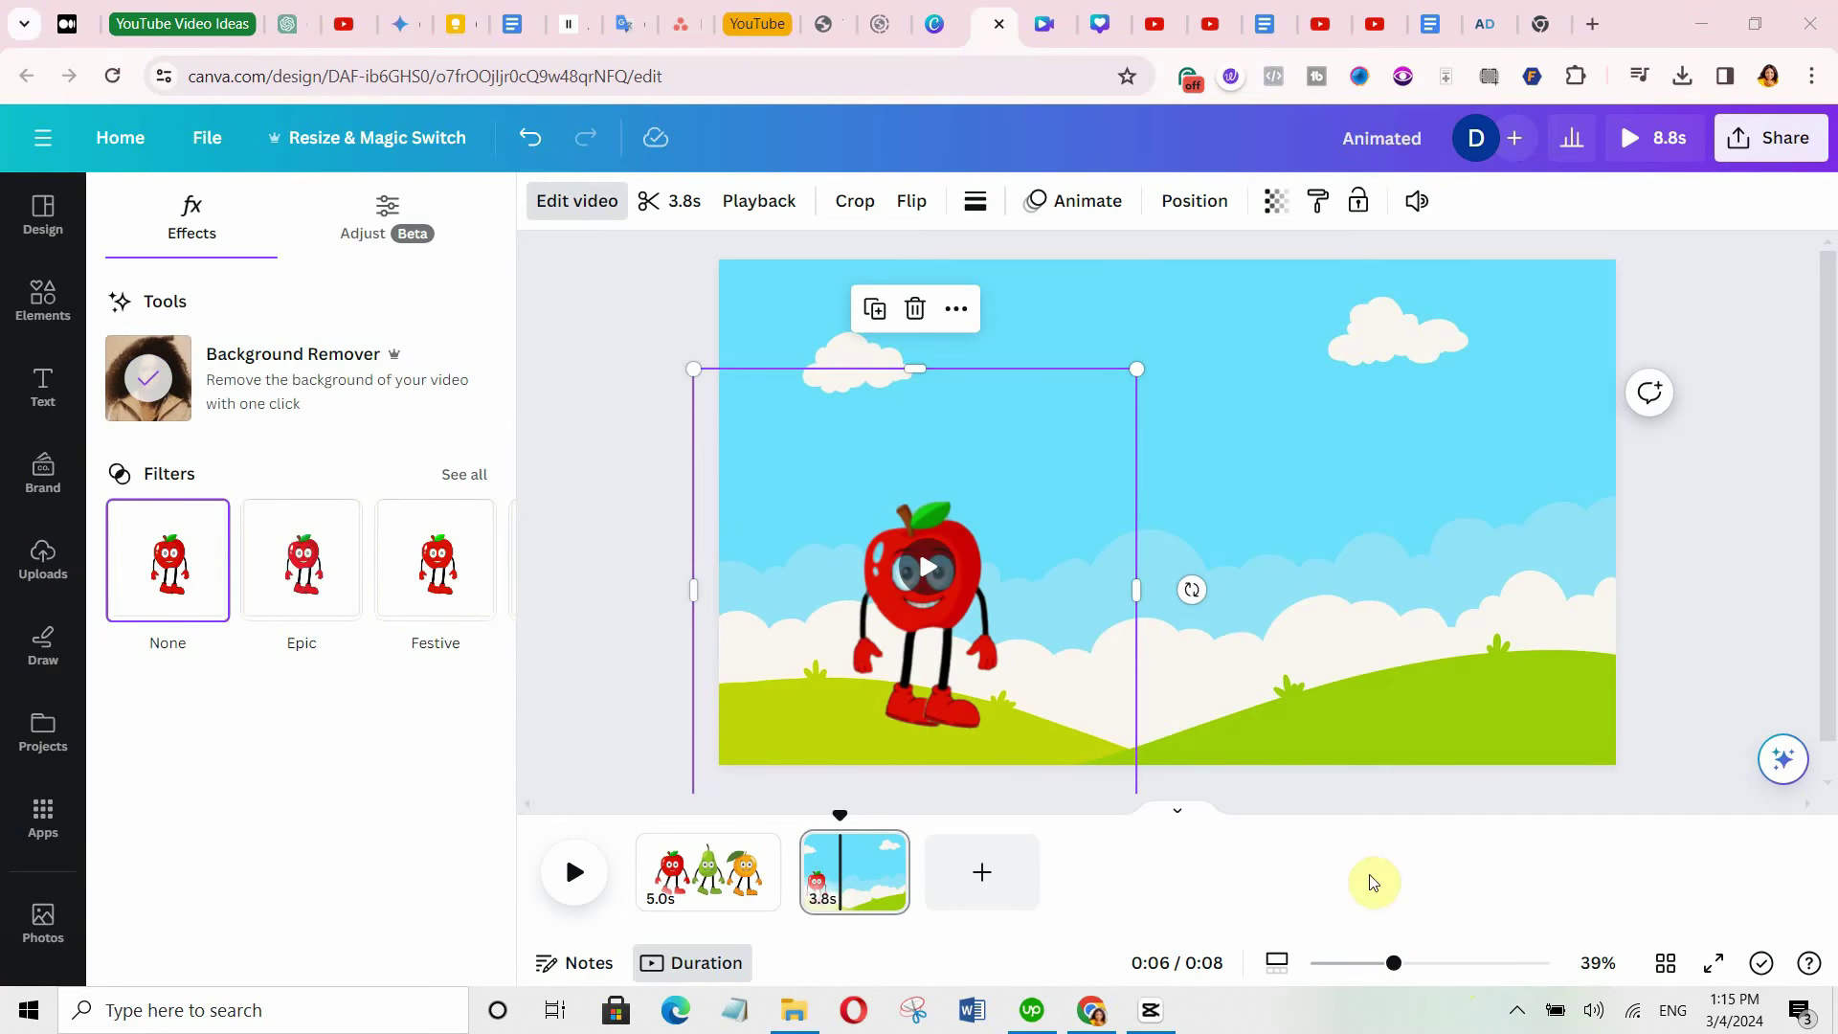
pyautogui.moveTo(1136, 369); pyautogui.dragTo(1196, 233)
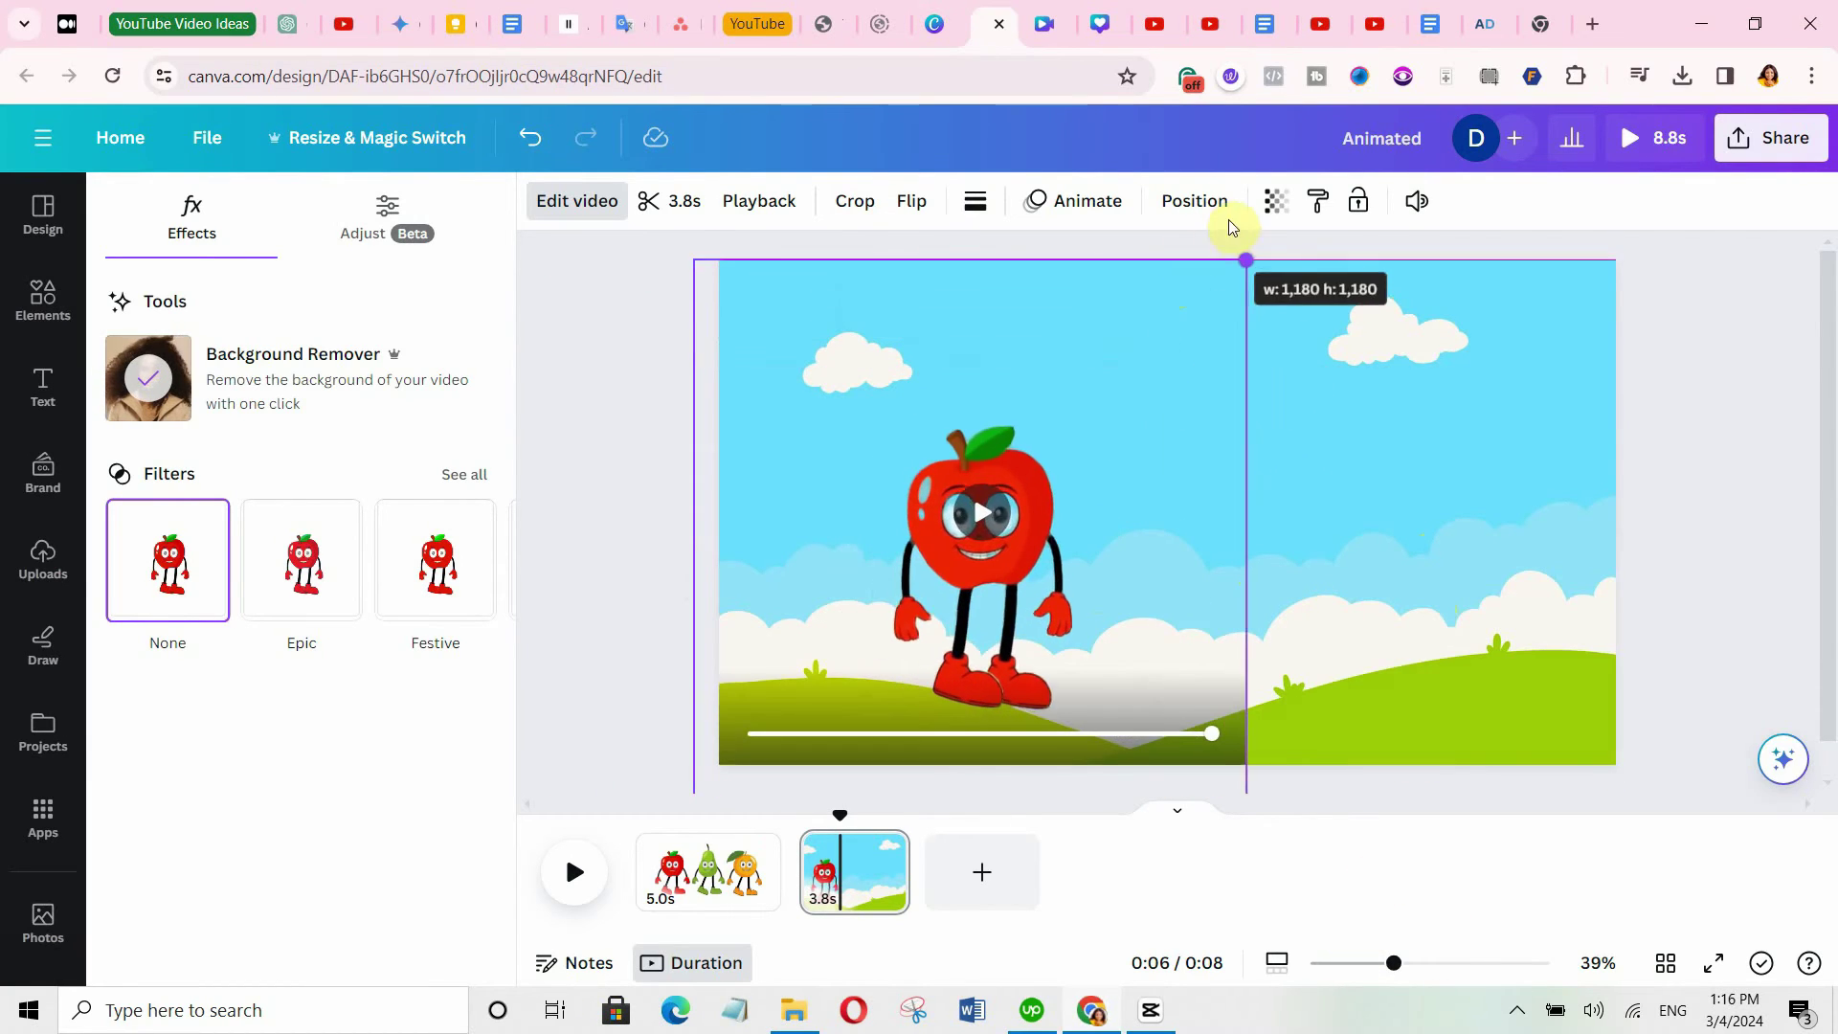
pyautogui.moveTo(1141, 445); pyautogui.dragTo(1056, 467)
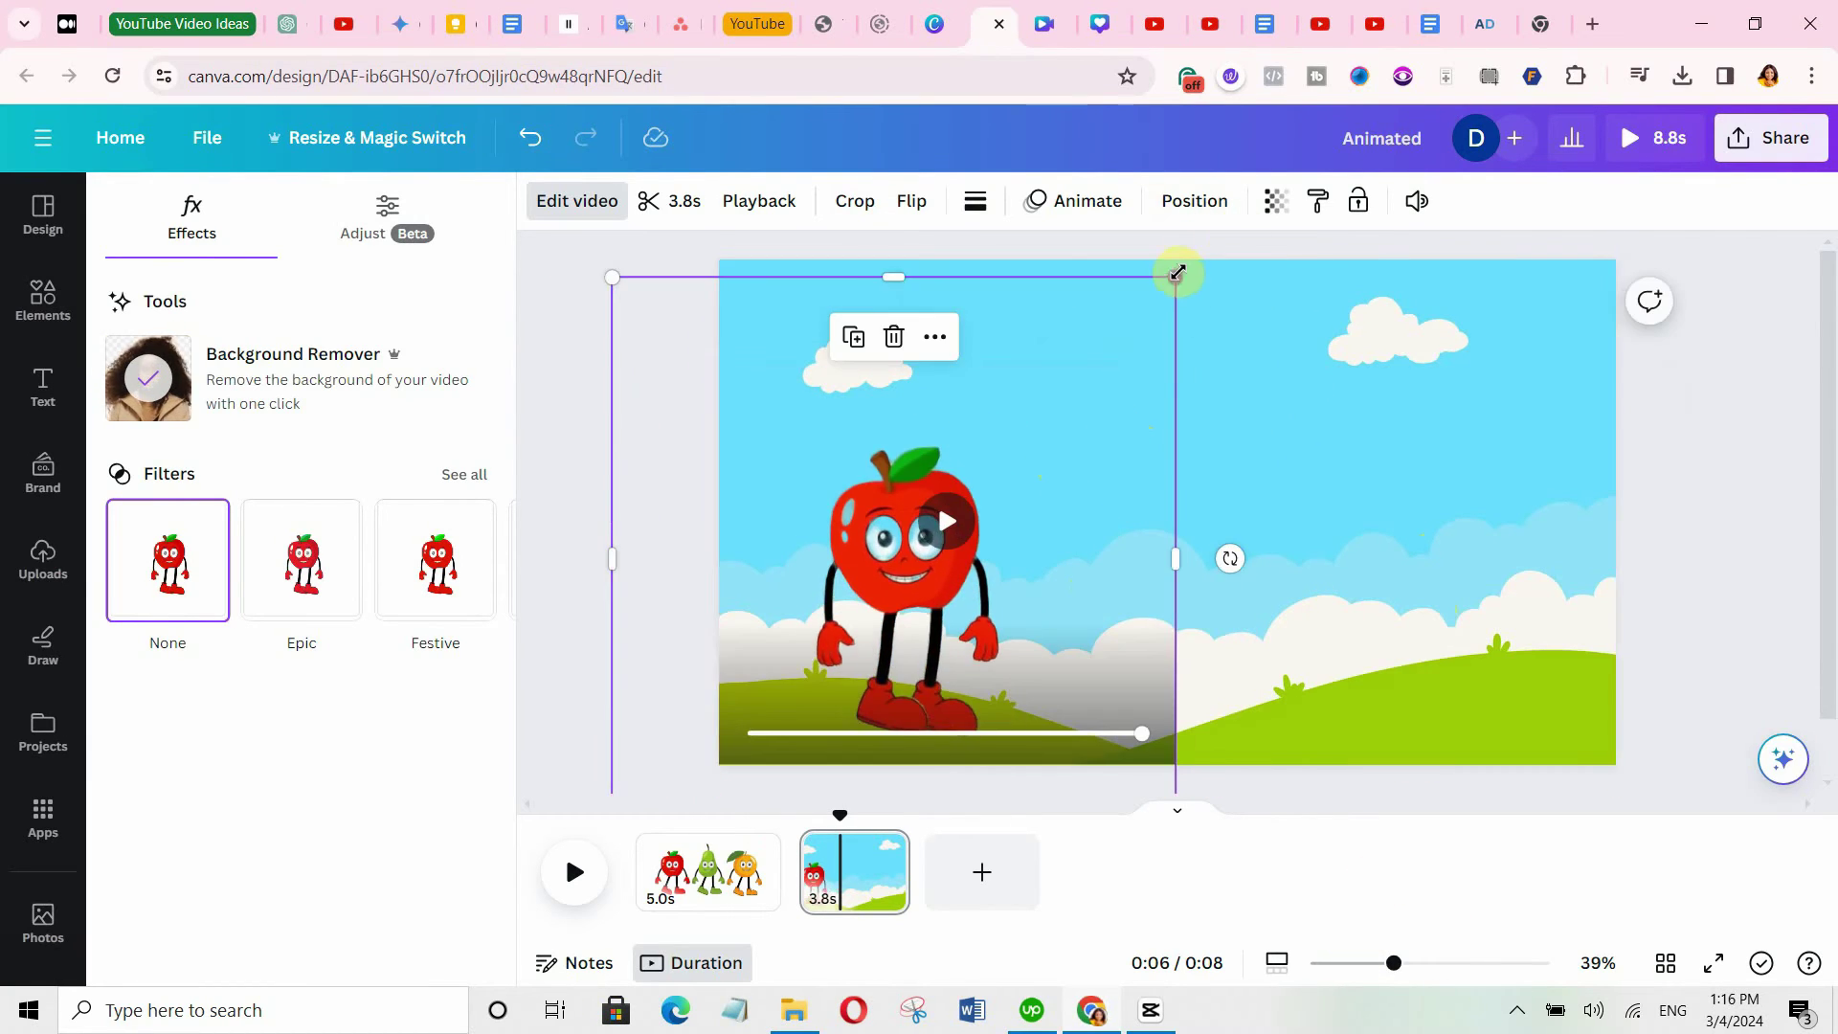
pyautogui.moveTo(1177, 271); pyautogui.dragTo(1047, 479)
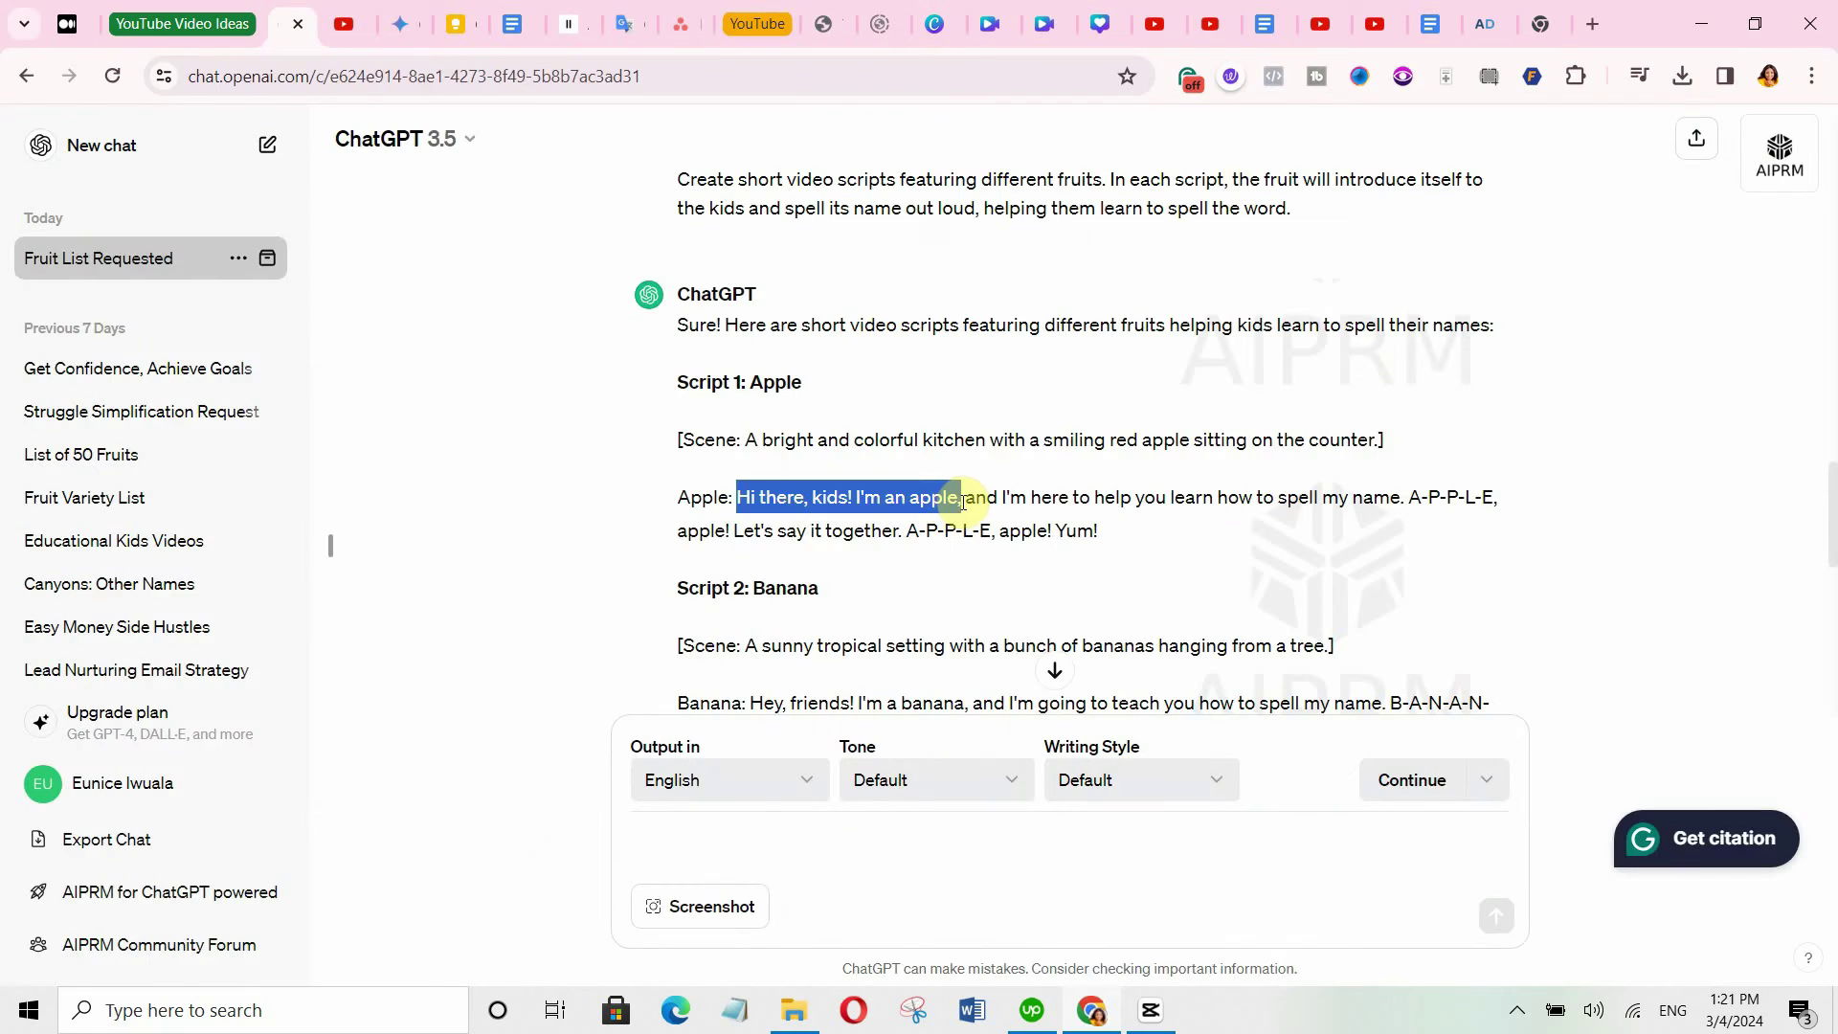
# Copy "Hi there, kids! I'm an apple," from the ChatGPT script and add it to the Canva apple page as text at size 88.
pyautogui.moveTo(962, 501); pyautogui.dragTo(1075, 497)
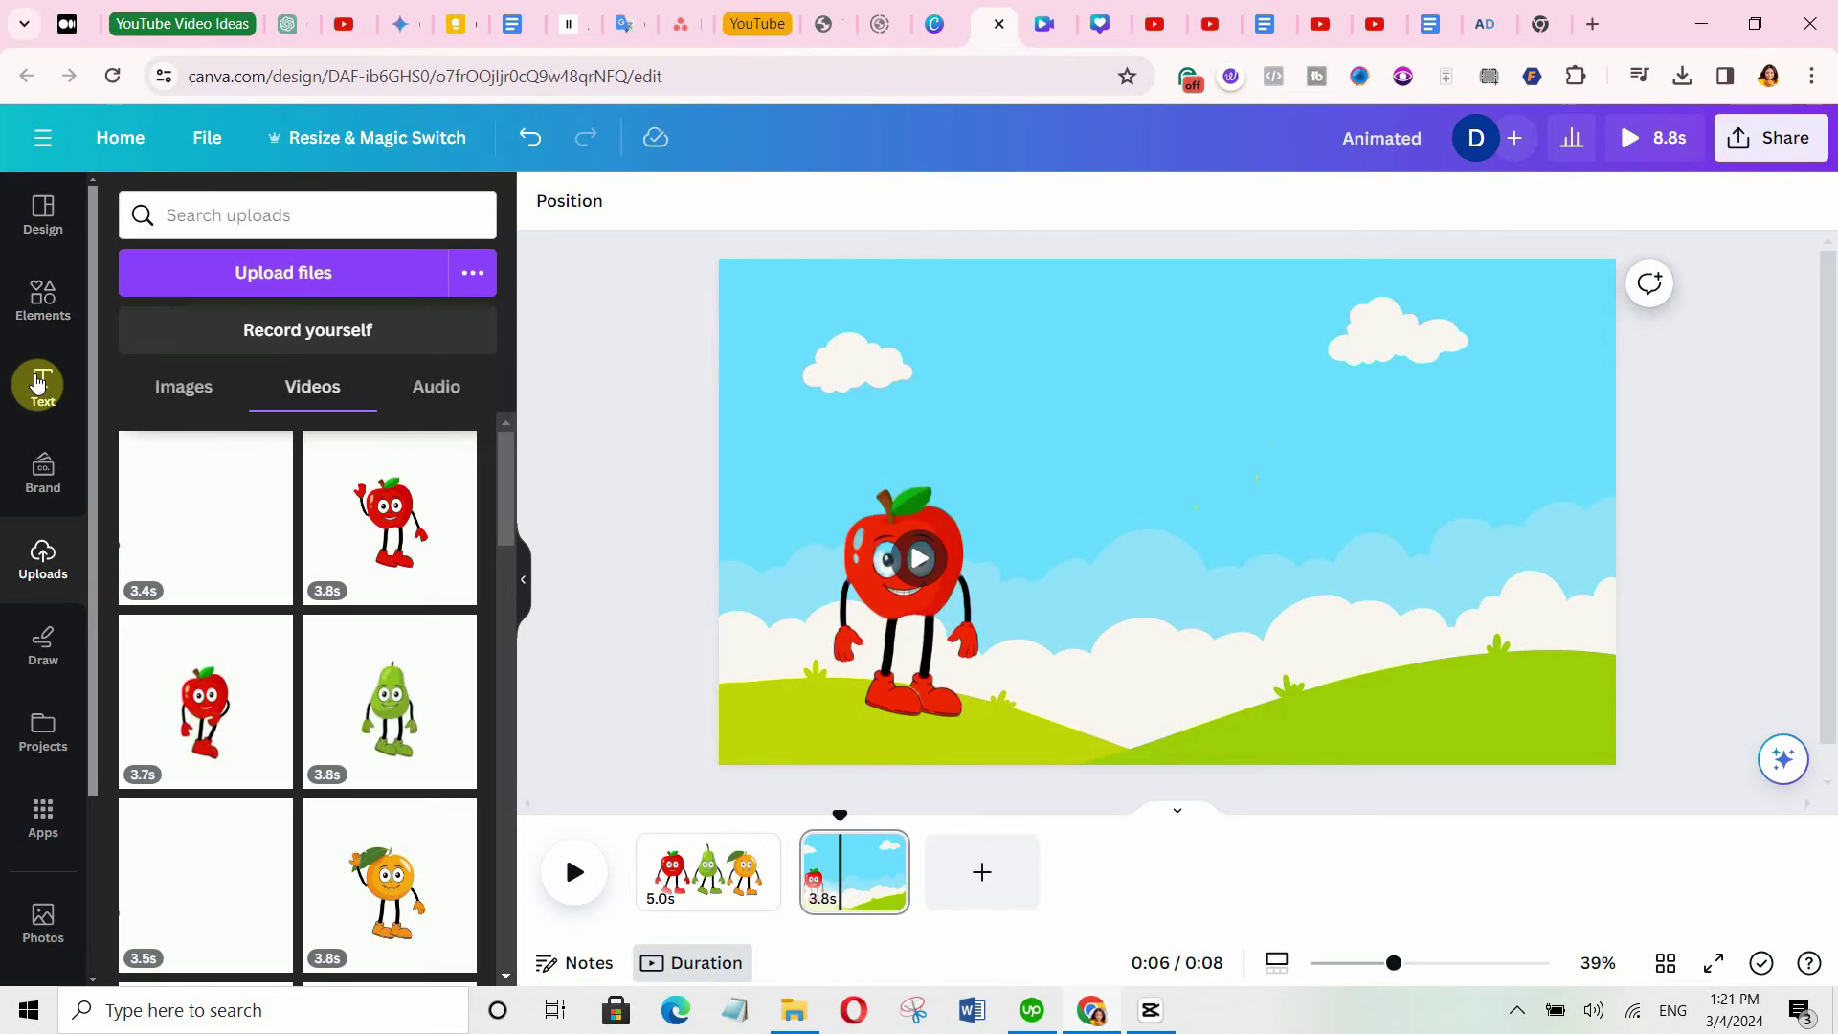
pyautogui.click(42, 383)
pyautogui.moveTo(203, 398); pyautogui.dragTo(1260, 459)
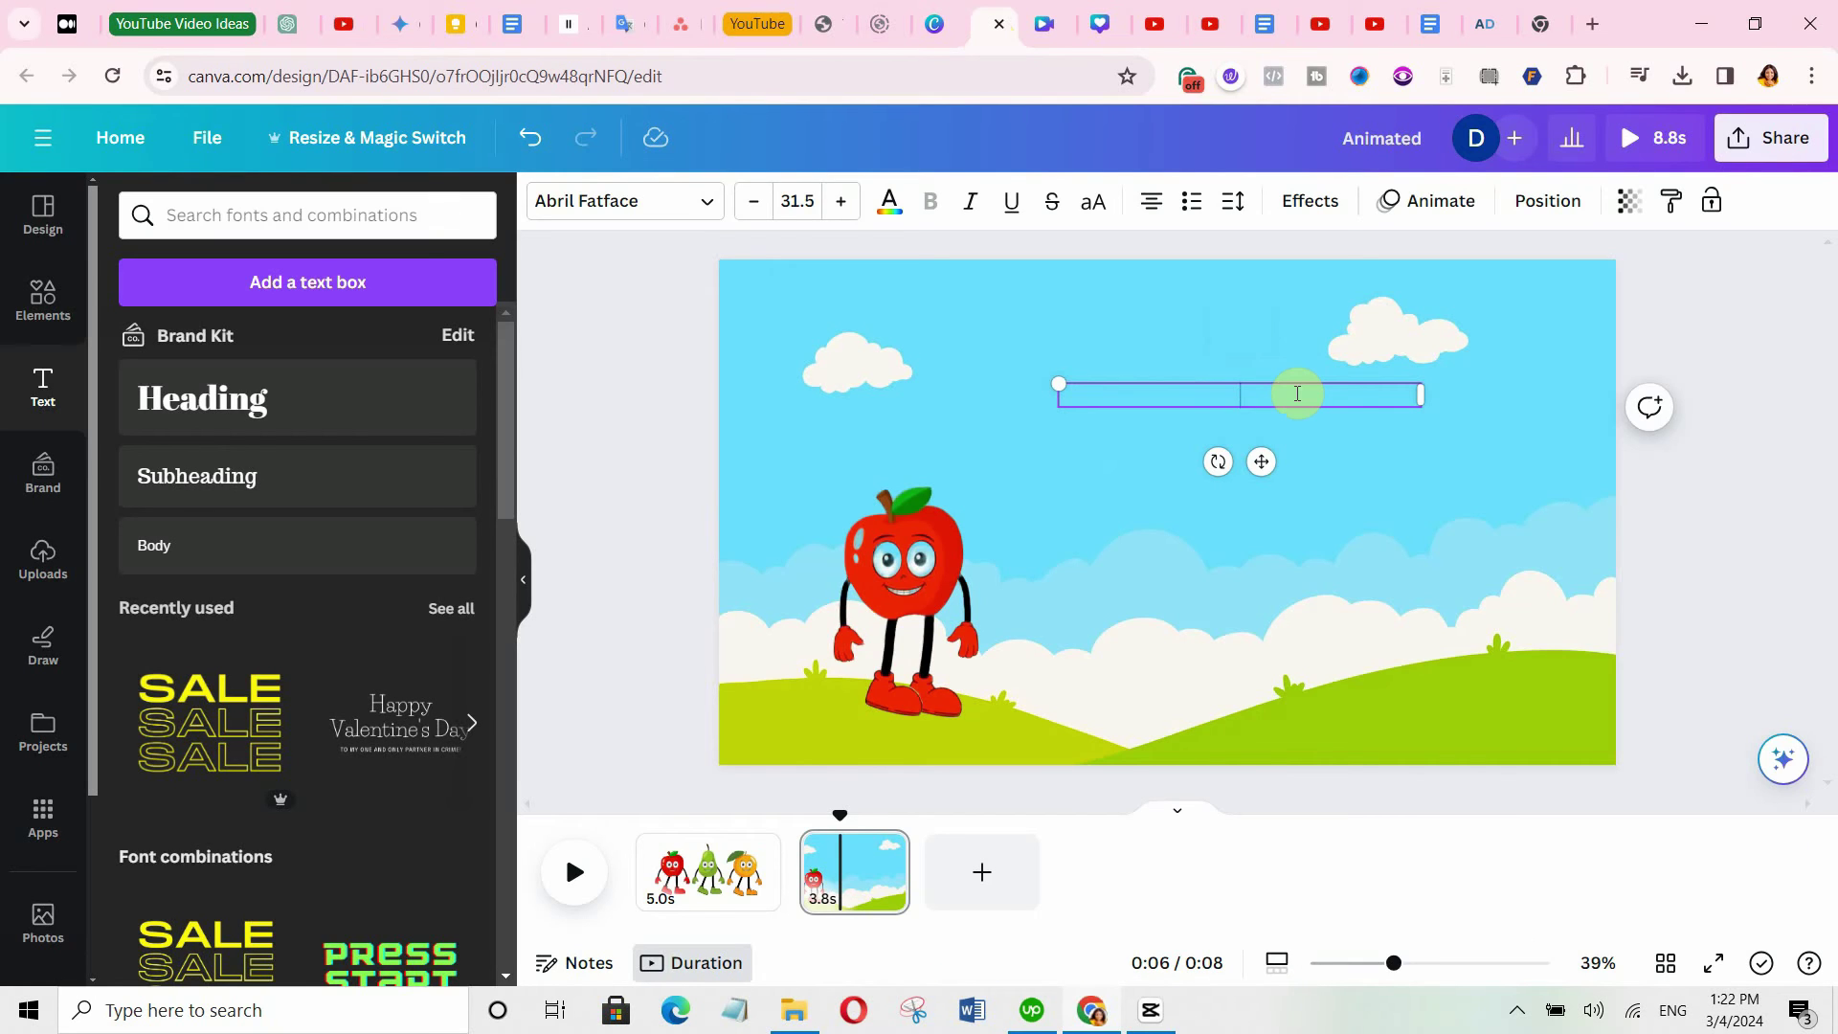
pyautogui.hotkey('ctrl', 'v')
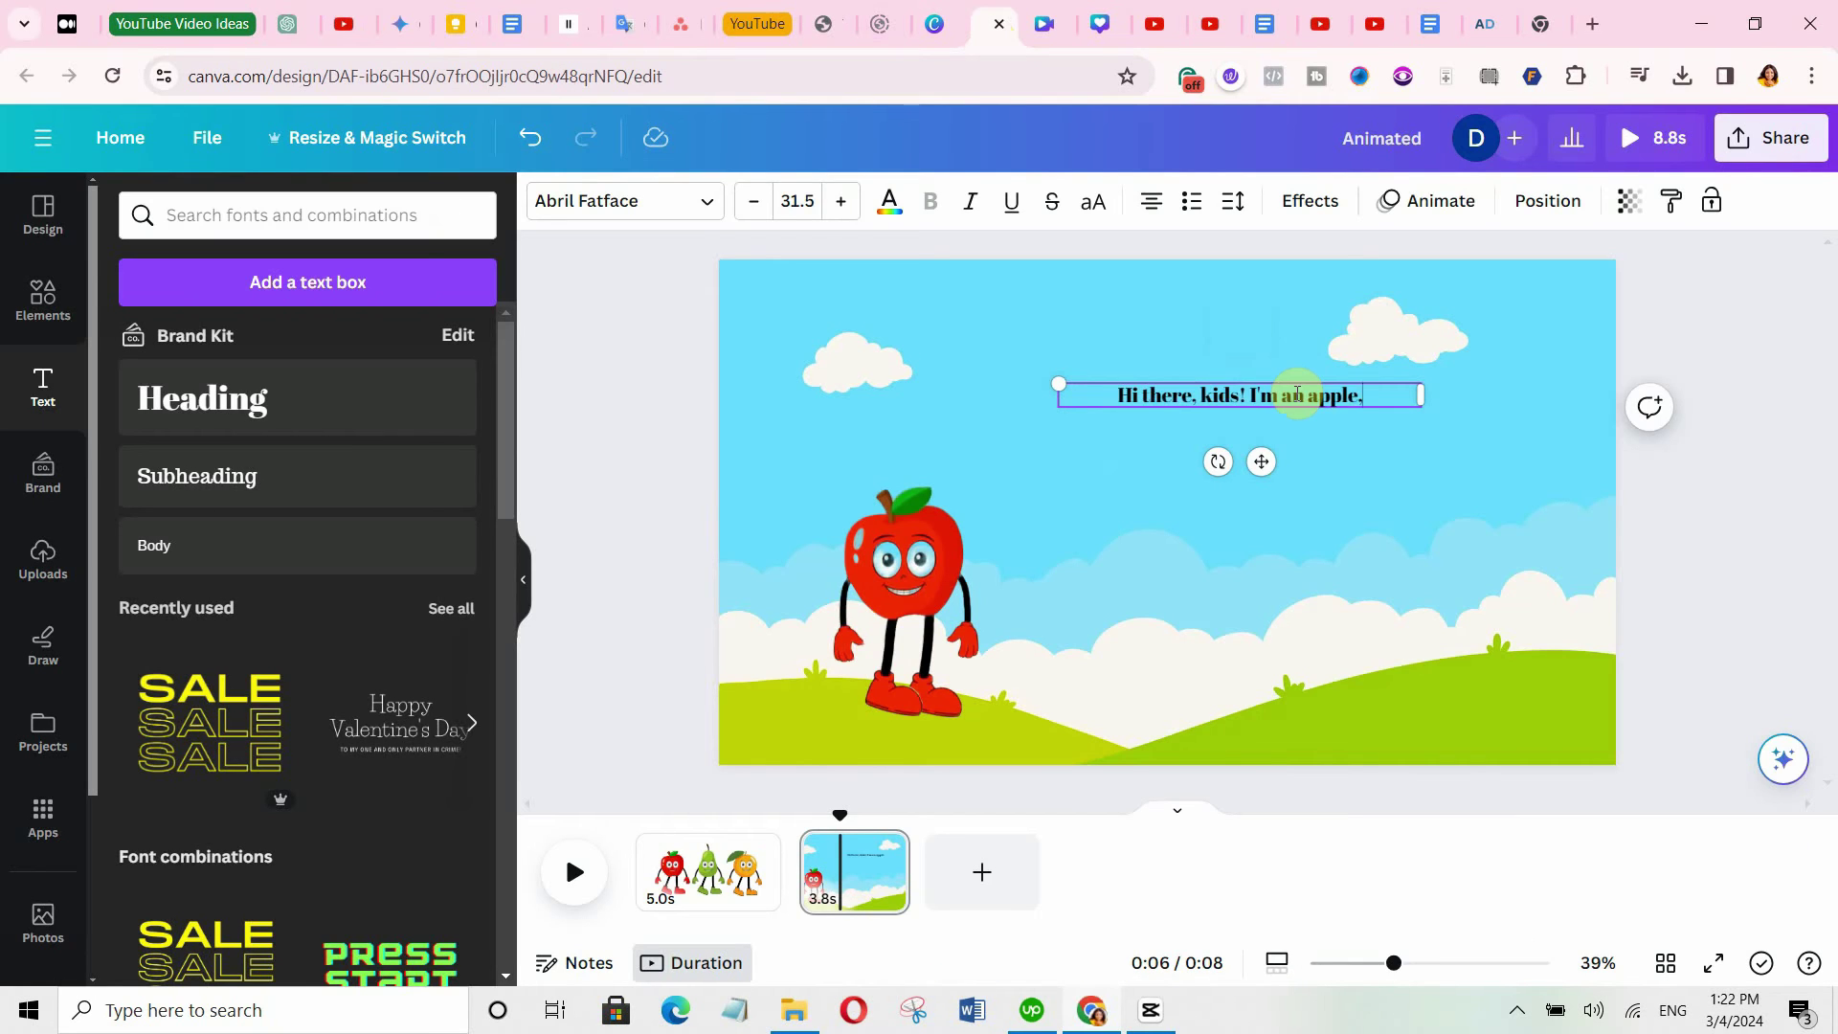
pyautogui.click(798, 200)
pyautogui.scroll(-5, 873, 689)
pyautogui.click(862, 663)
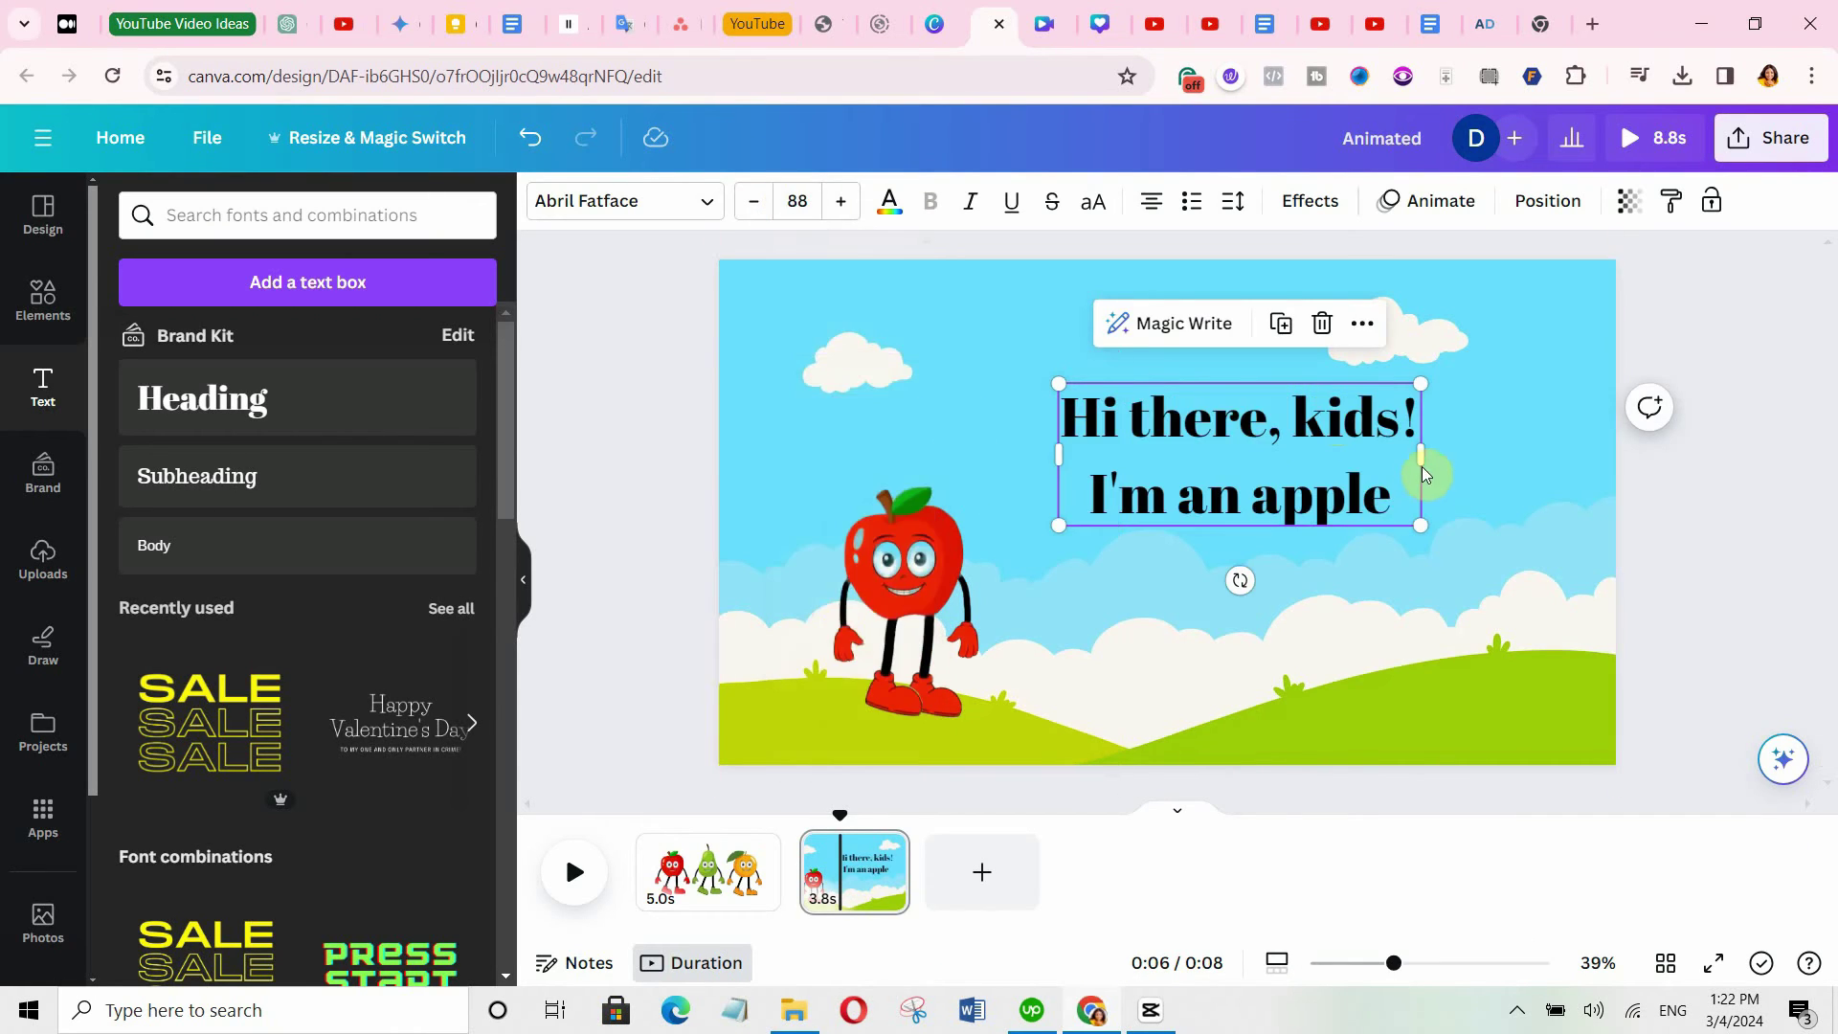
# Reword the greeting to "Hi kids! I'm an Apple" and restyle it in a bold rounded font, red with a dark outline.
pyautogui.moveTo(1317, 414); pyautogui.dragTo(1149, 415)
pyautogui.press('BackSpace')
pyautogui.moveTo(1202, 497); pyautogui.dragTo(1231, 497)
pyautogui.write('A')
pyautogui.click(626, 200)
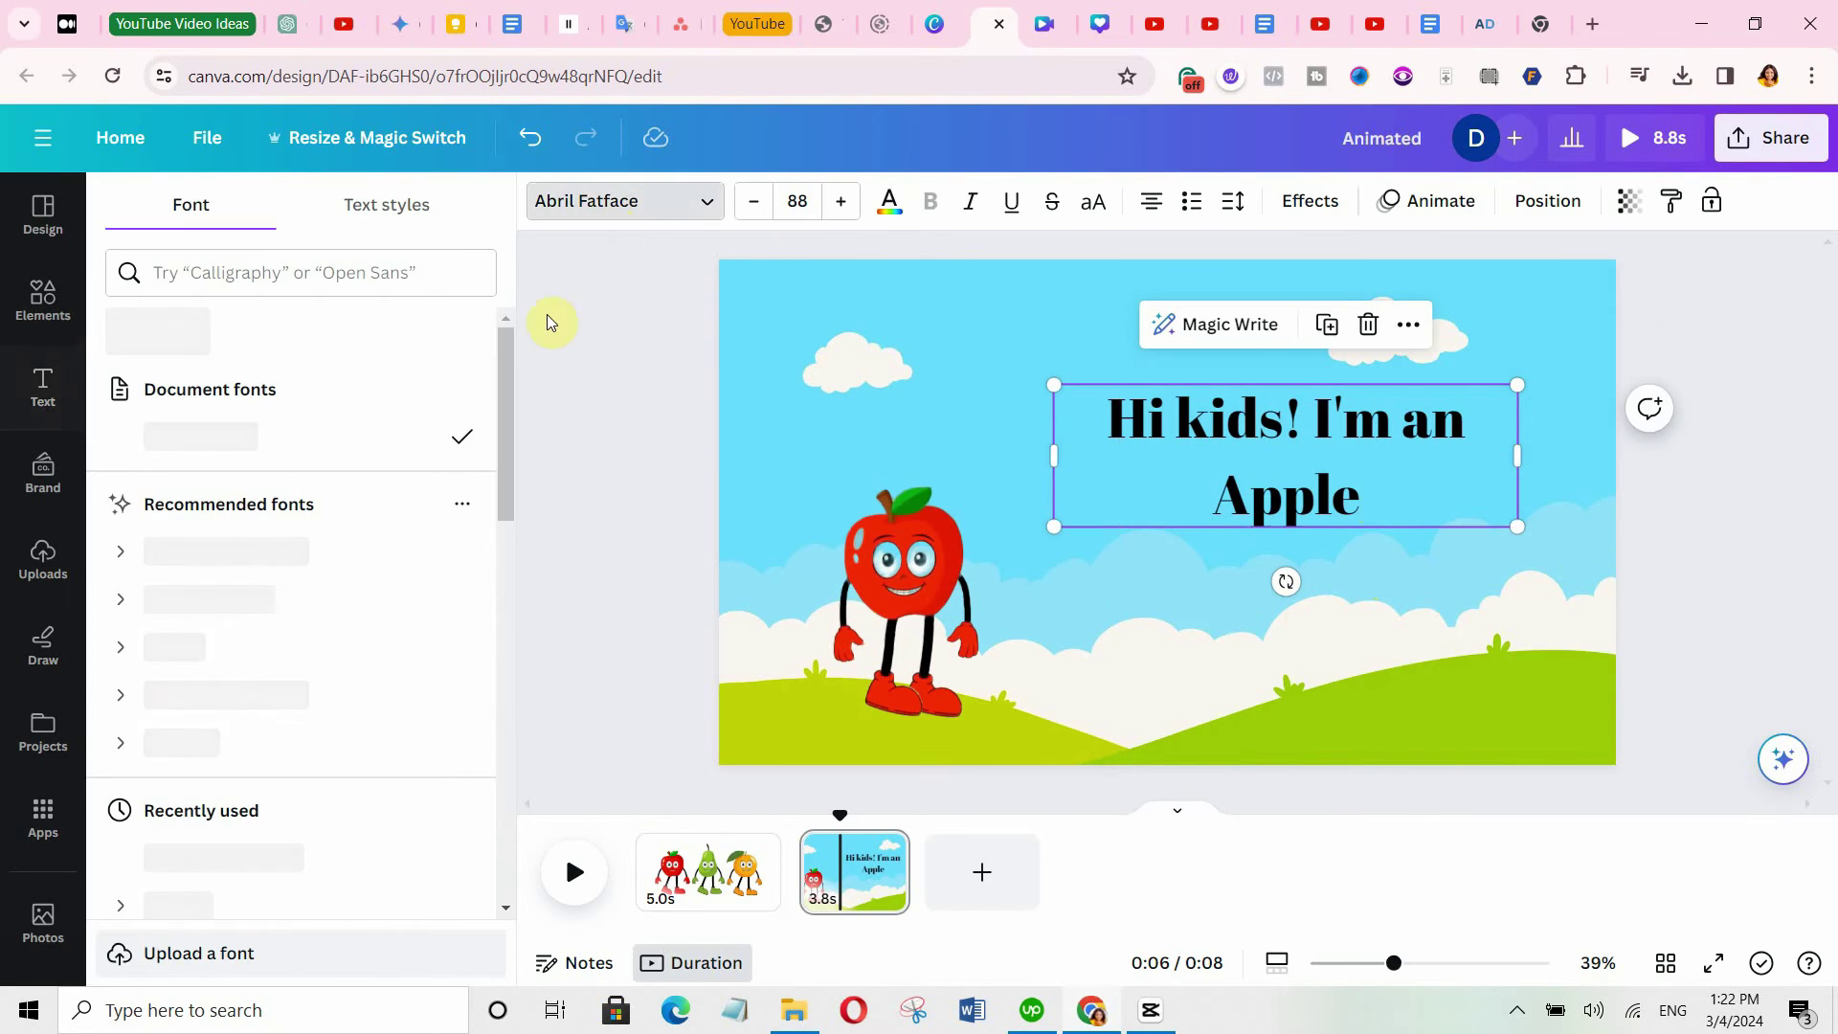
pyautogui.click(350, 599)
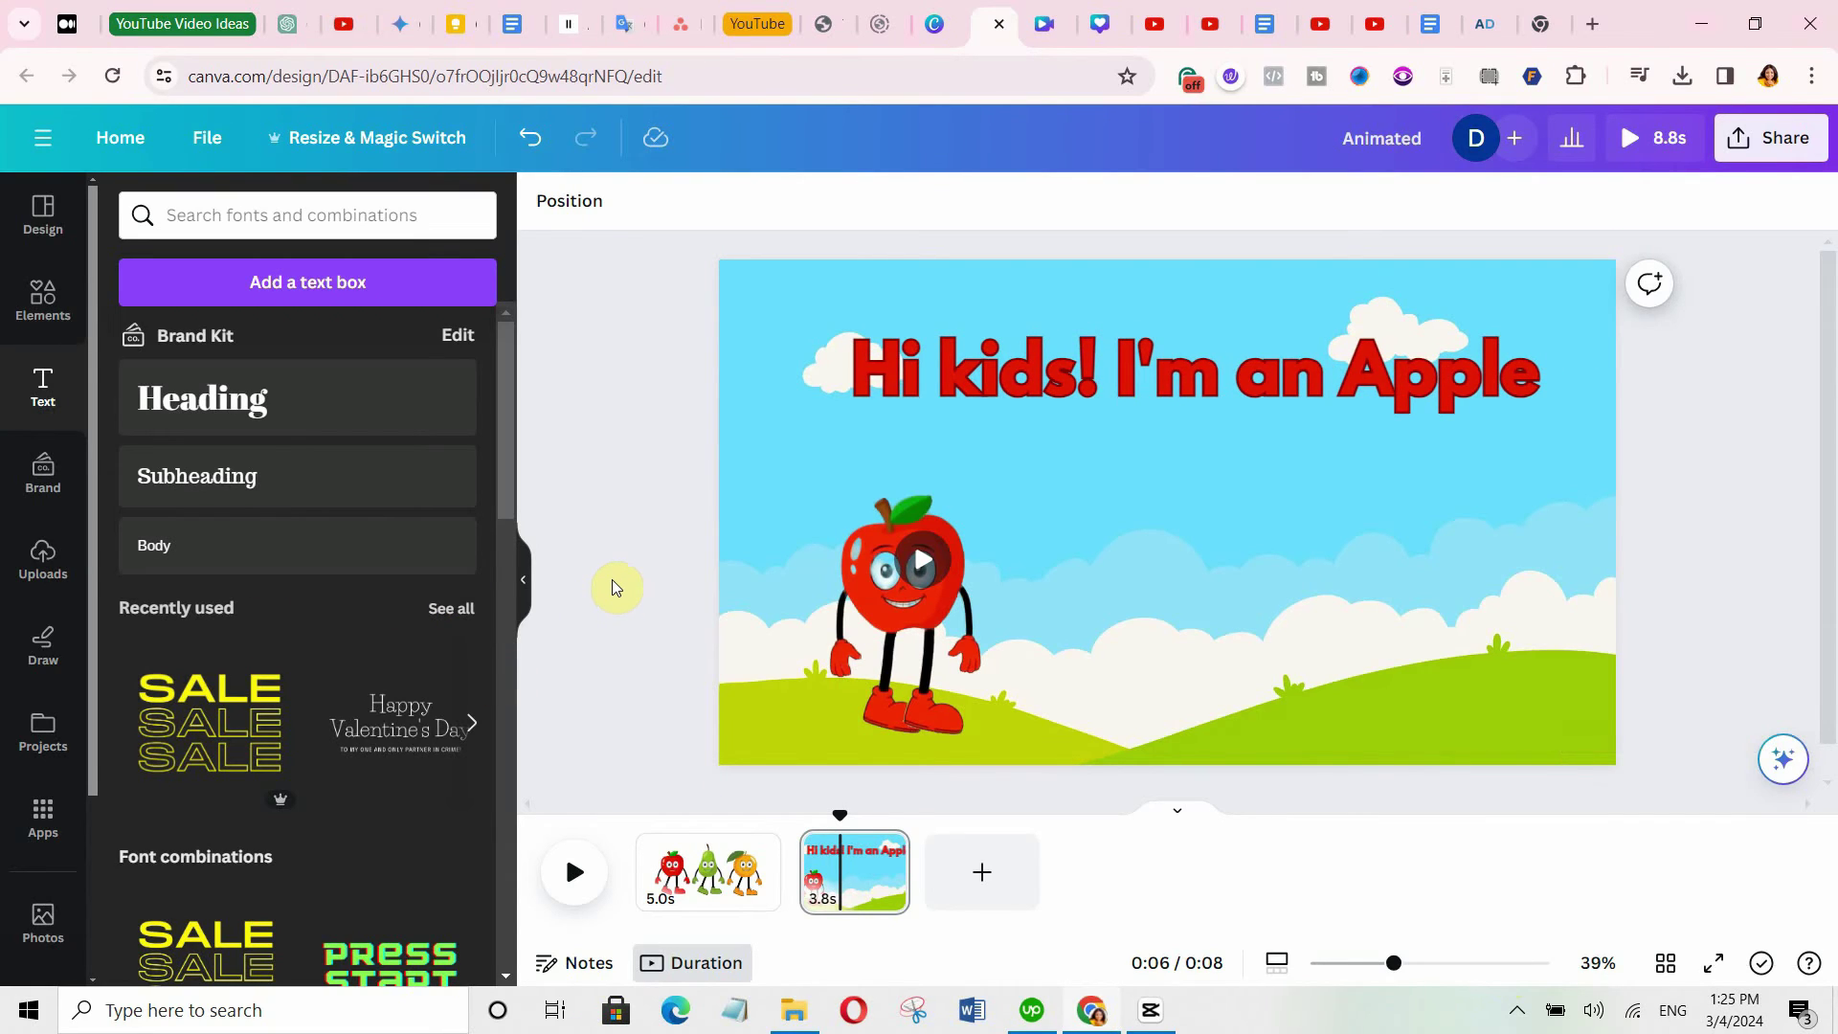
# Add the uploaded 10-second ElevenLabs voiceover to the timeline at the start of the apple page.
pyautogui.click(42, 555)
pyautogui.click(462, 398)
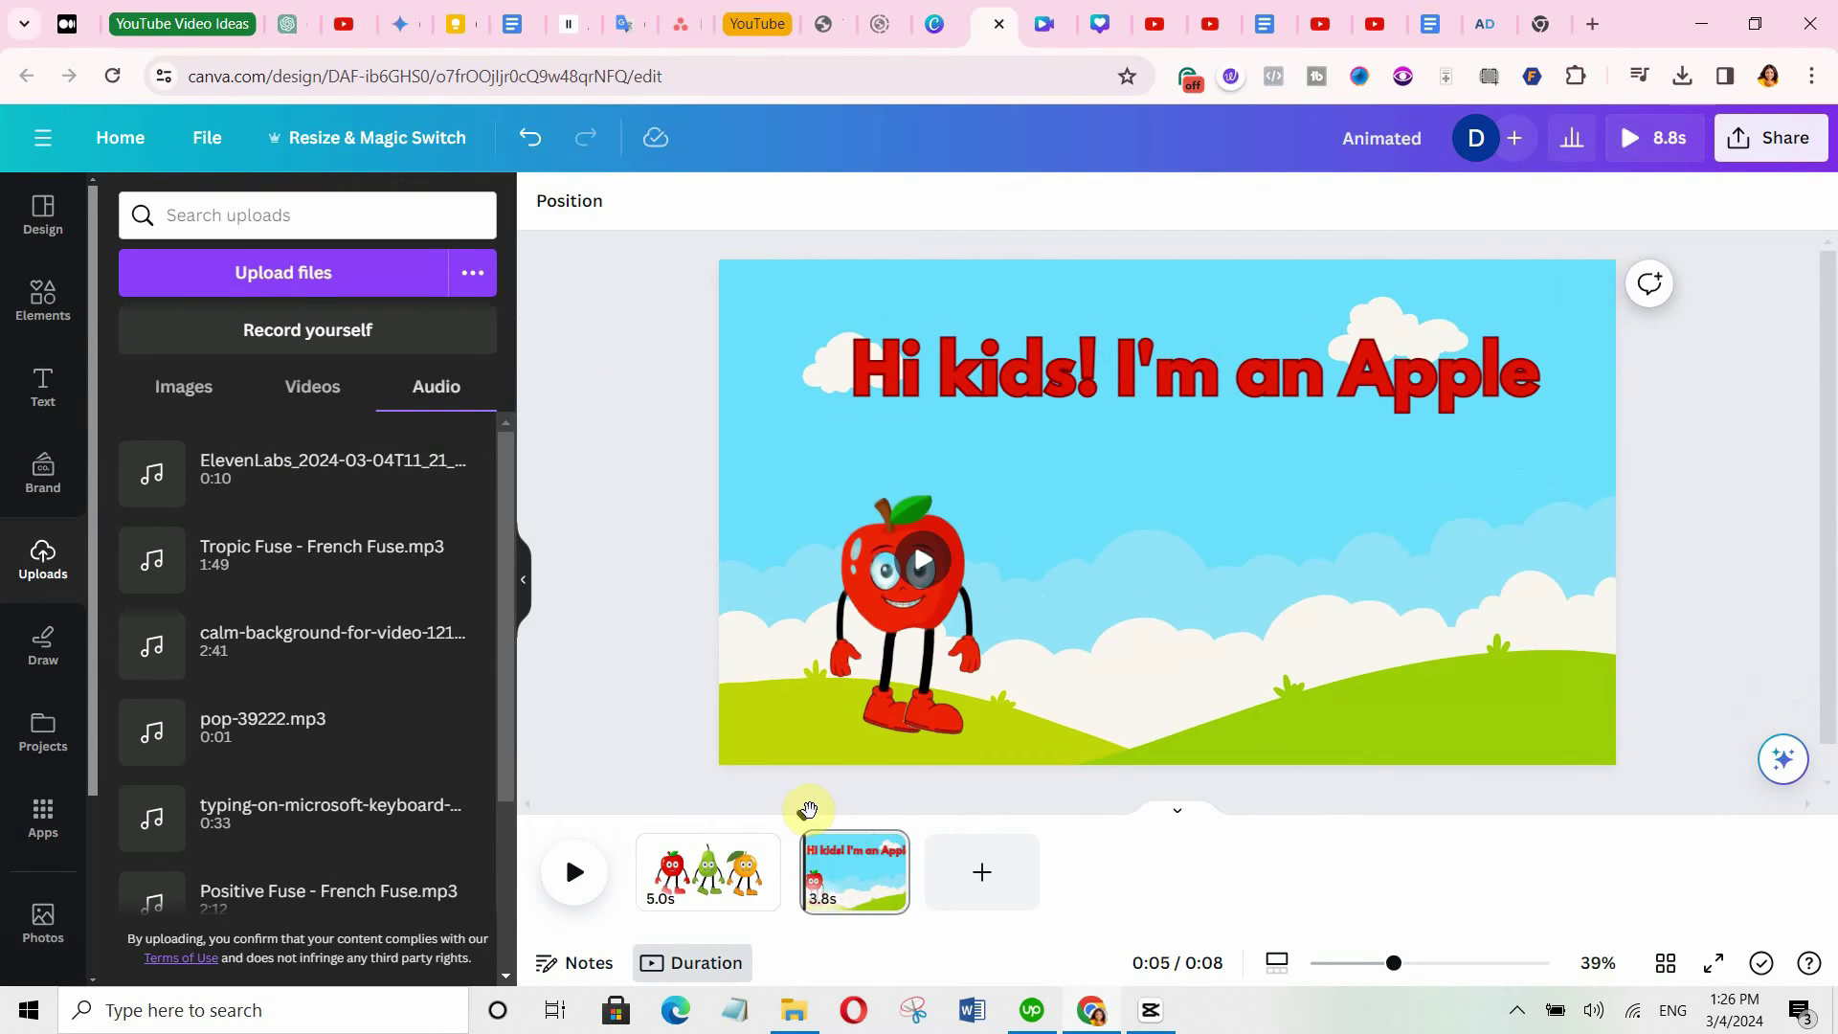
pyautogui.moveTo(272, 462); pyautogui.dragTo(818, 879)
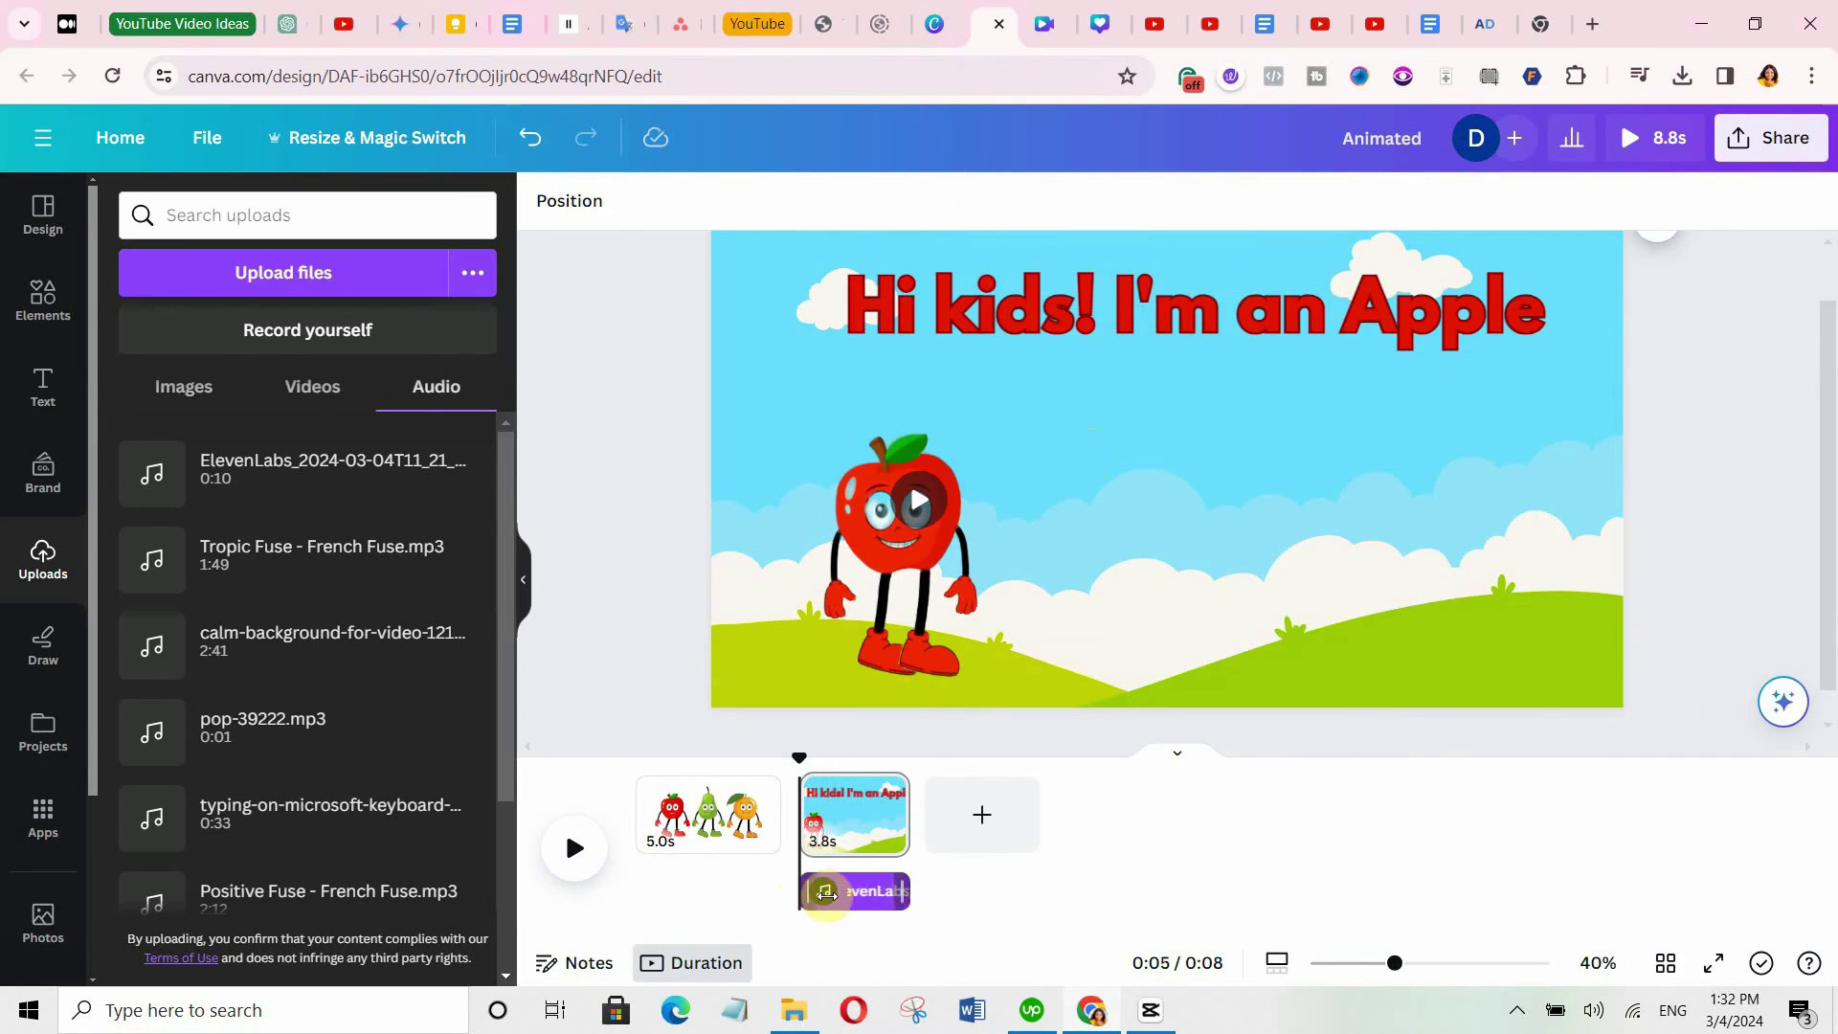
# Split both the voiceover and the apple page 1.4 seconds into the page.
pyautogui.moveTo(838, 908); pyautogui.dragTo(857, 898)
pyautogui.click(857, 898)
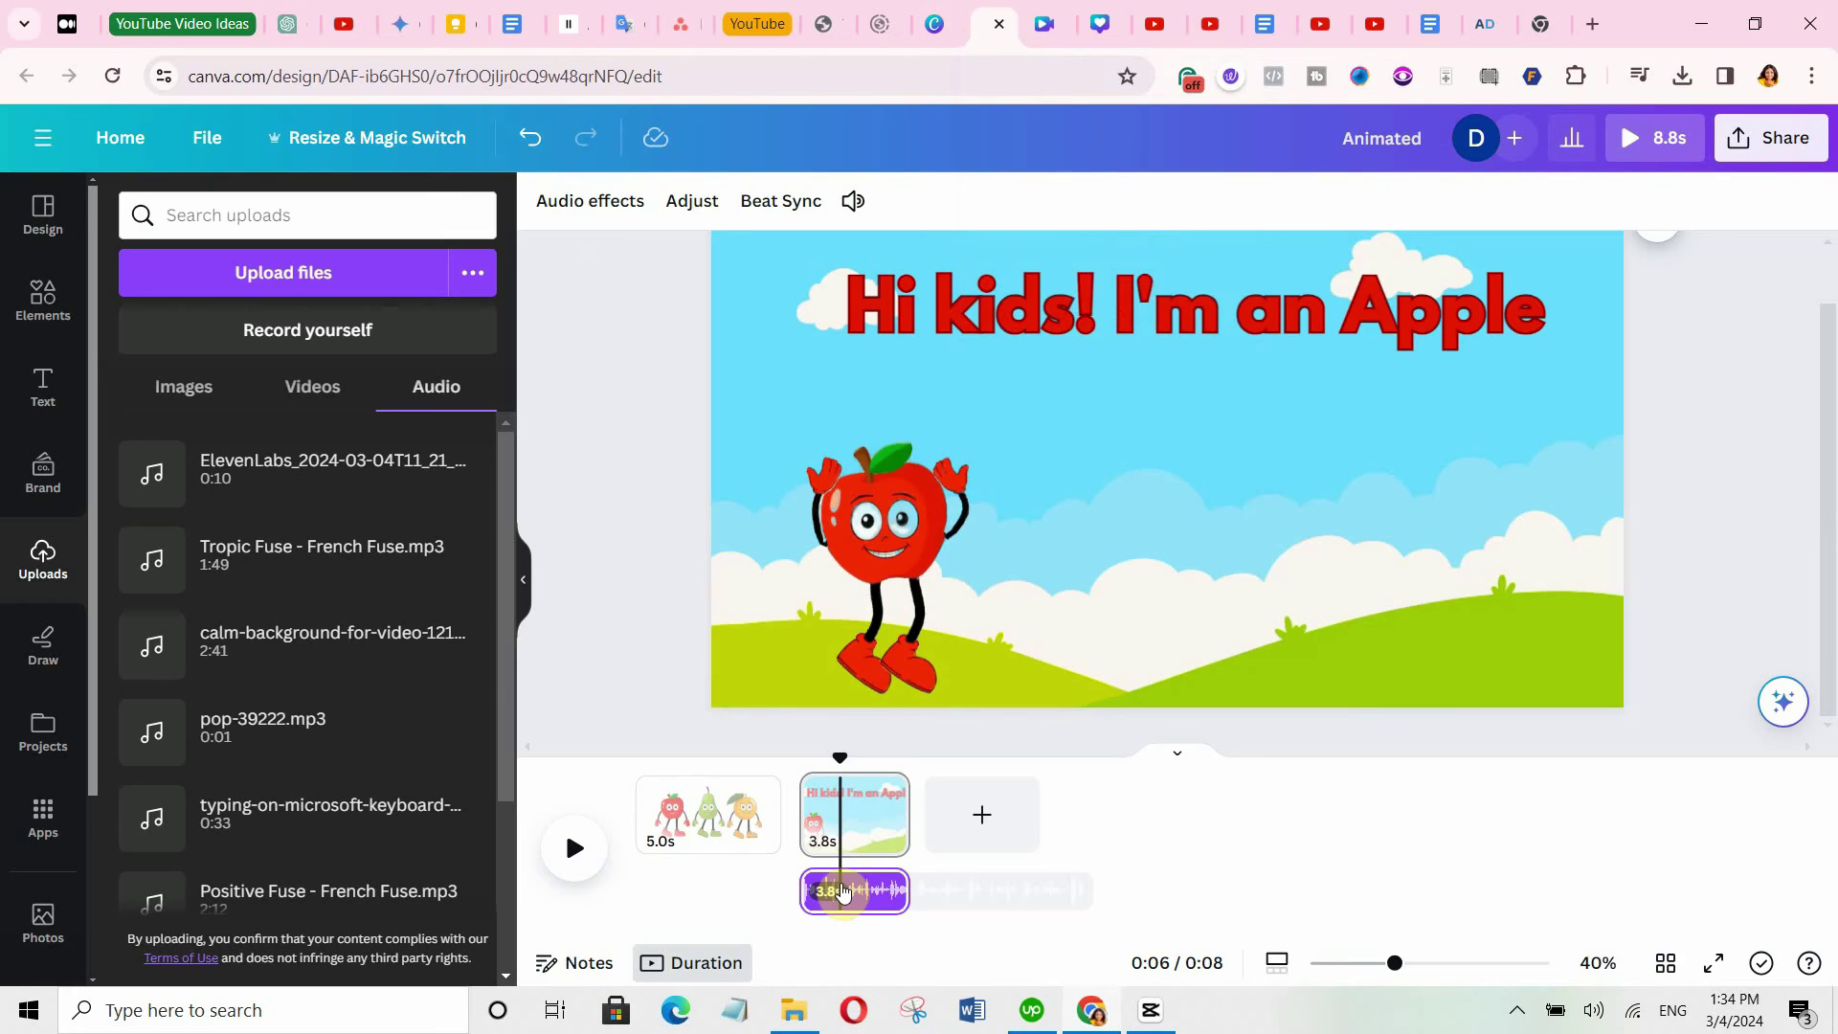
pyautogui.rightClick(843, 892)
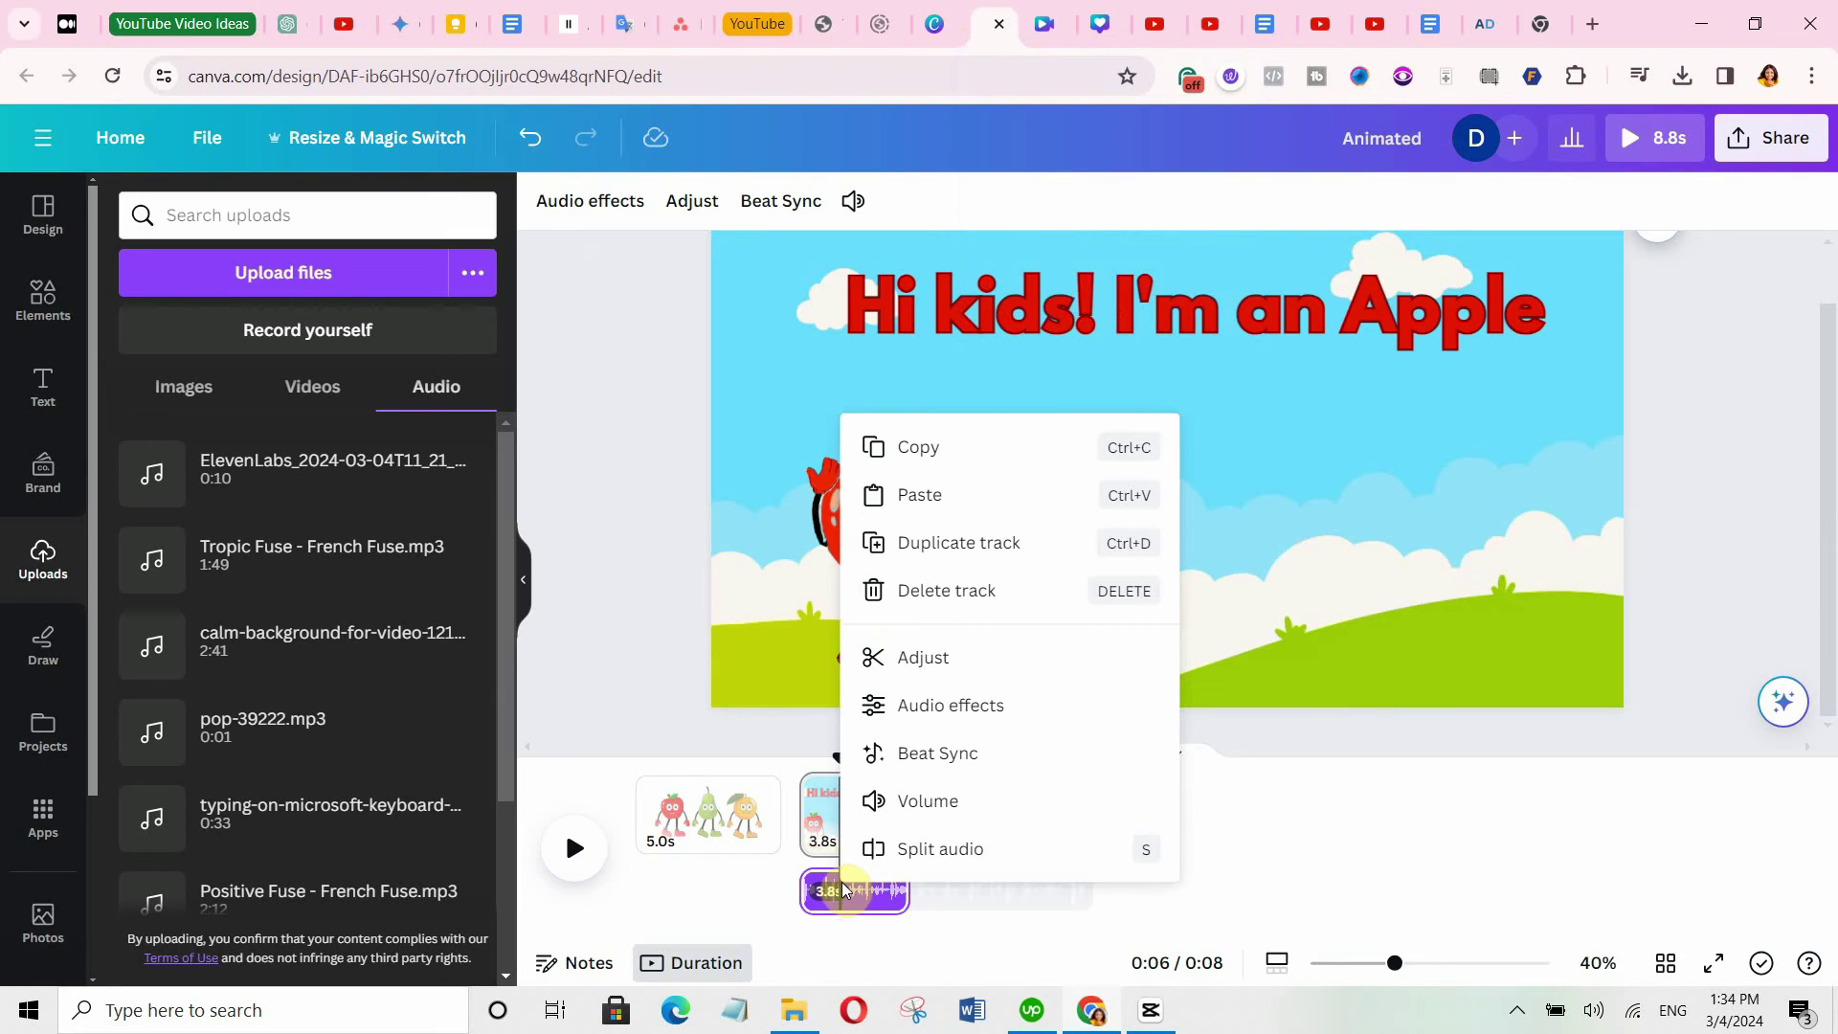
pyautogui.click(936, 849)
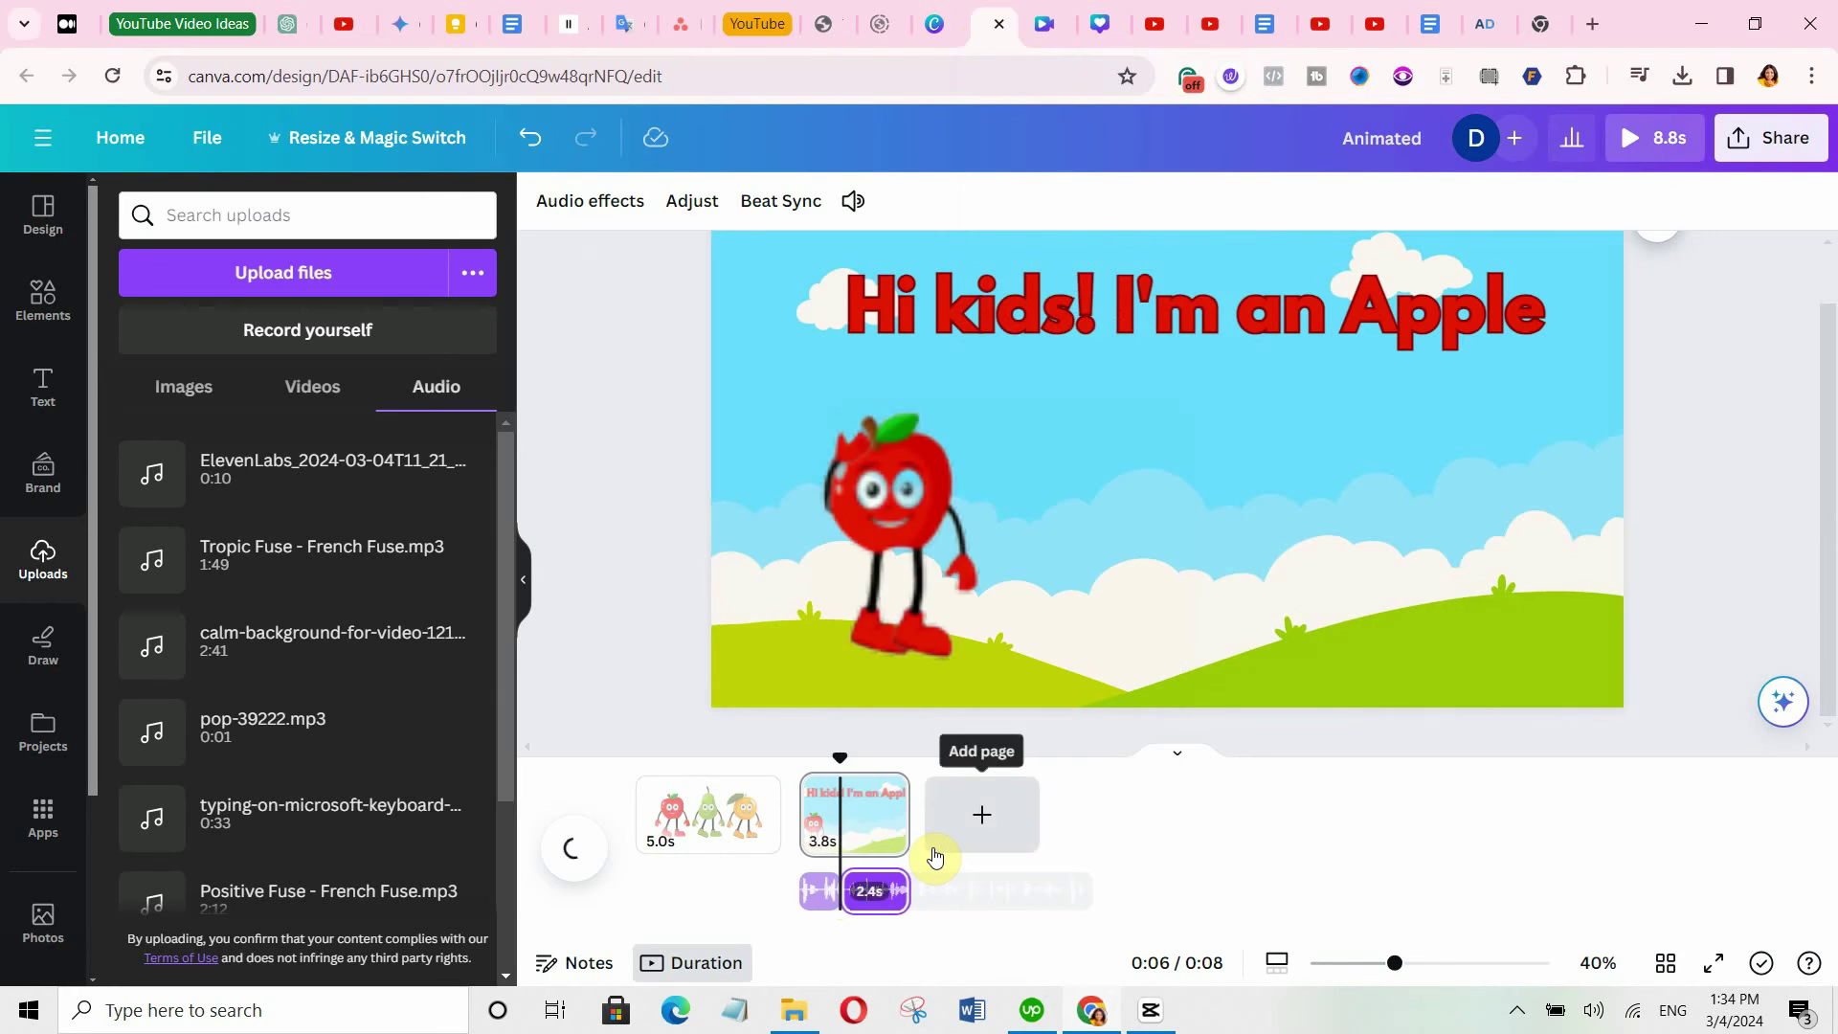
pyautogui.rightClick(846, 821)
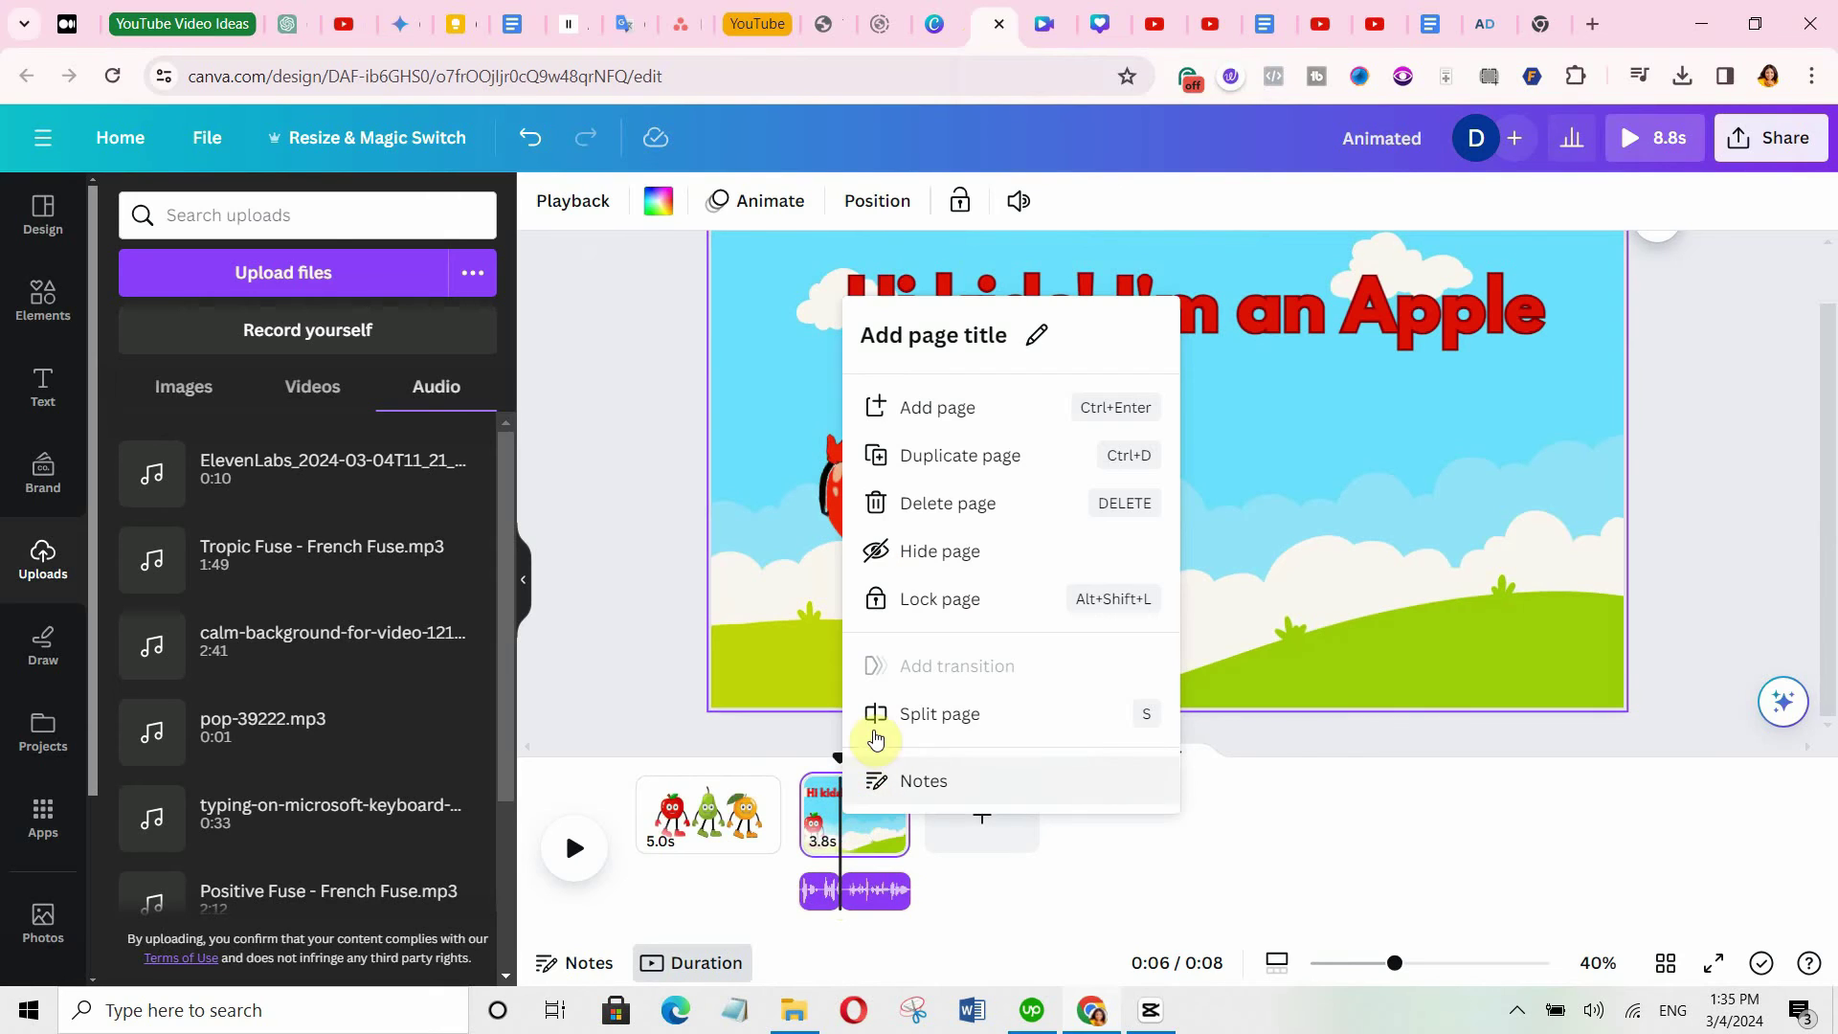
pyautogui.click(931, 718)
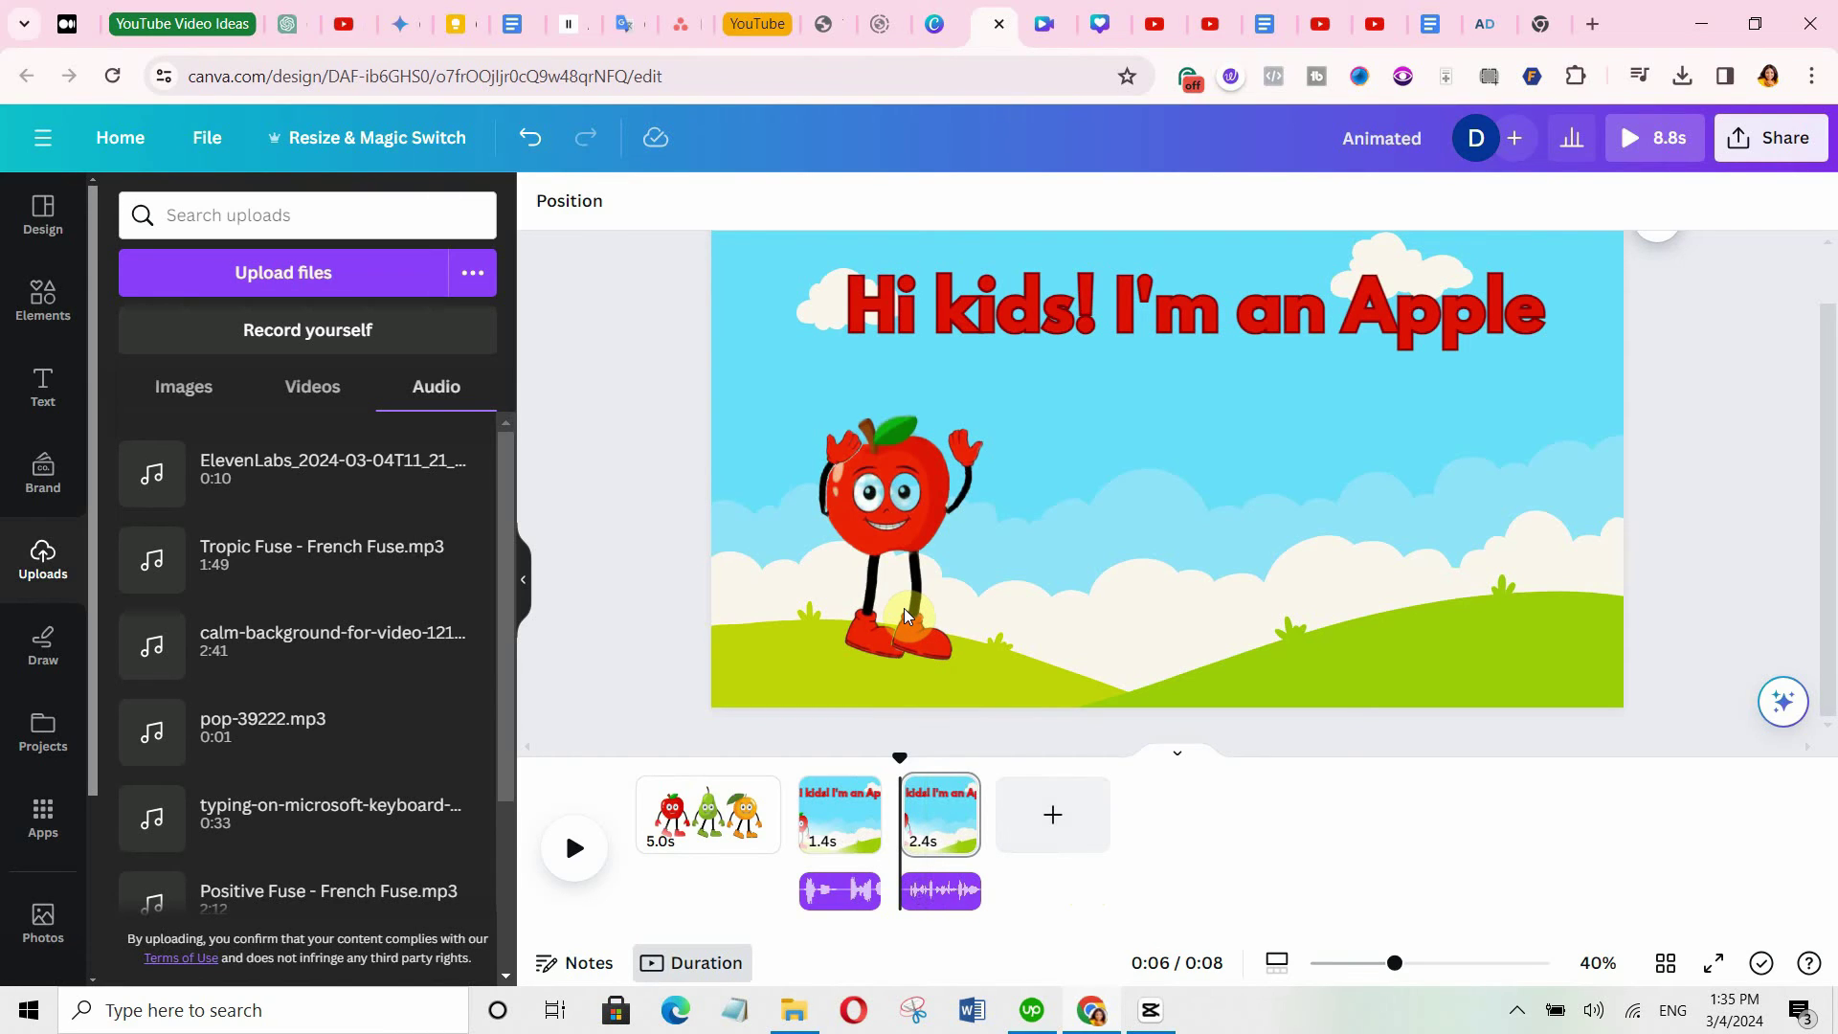
# Replace the second apple page's greeting with "and I'm here to help you learn how to spell my name" copied from the ChatGPT script.
pyautogui.hotkey('ctrl', '2')
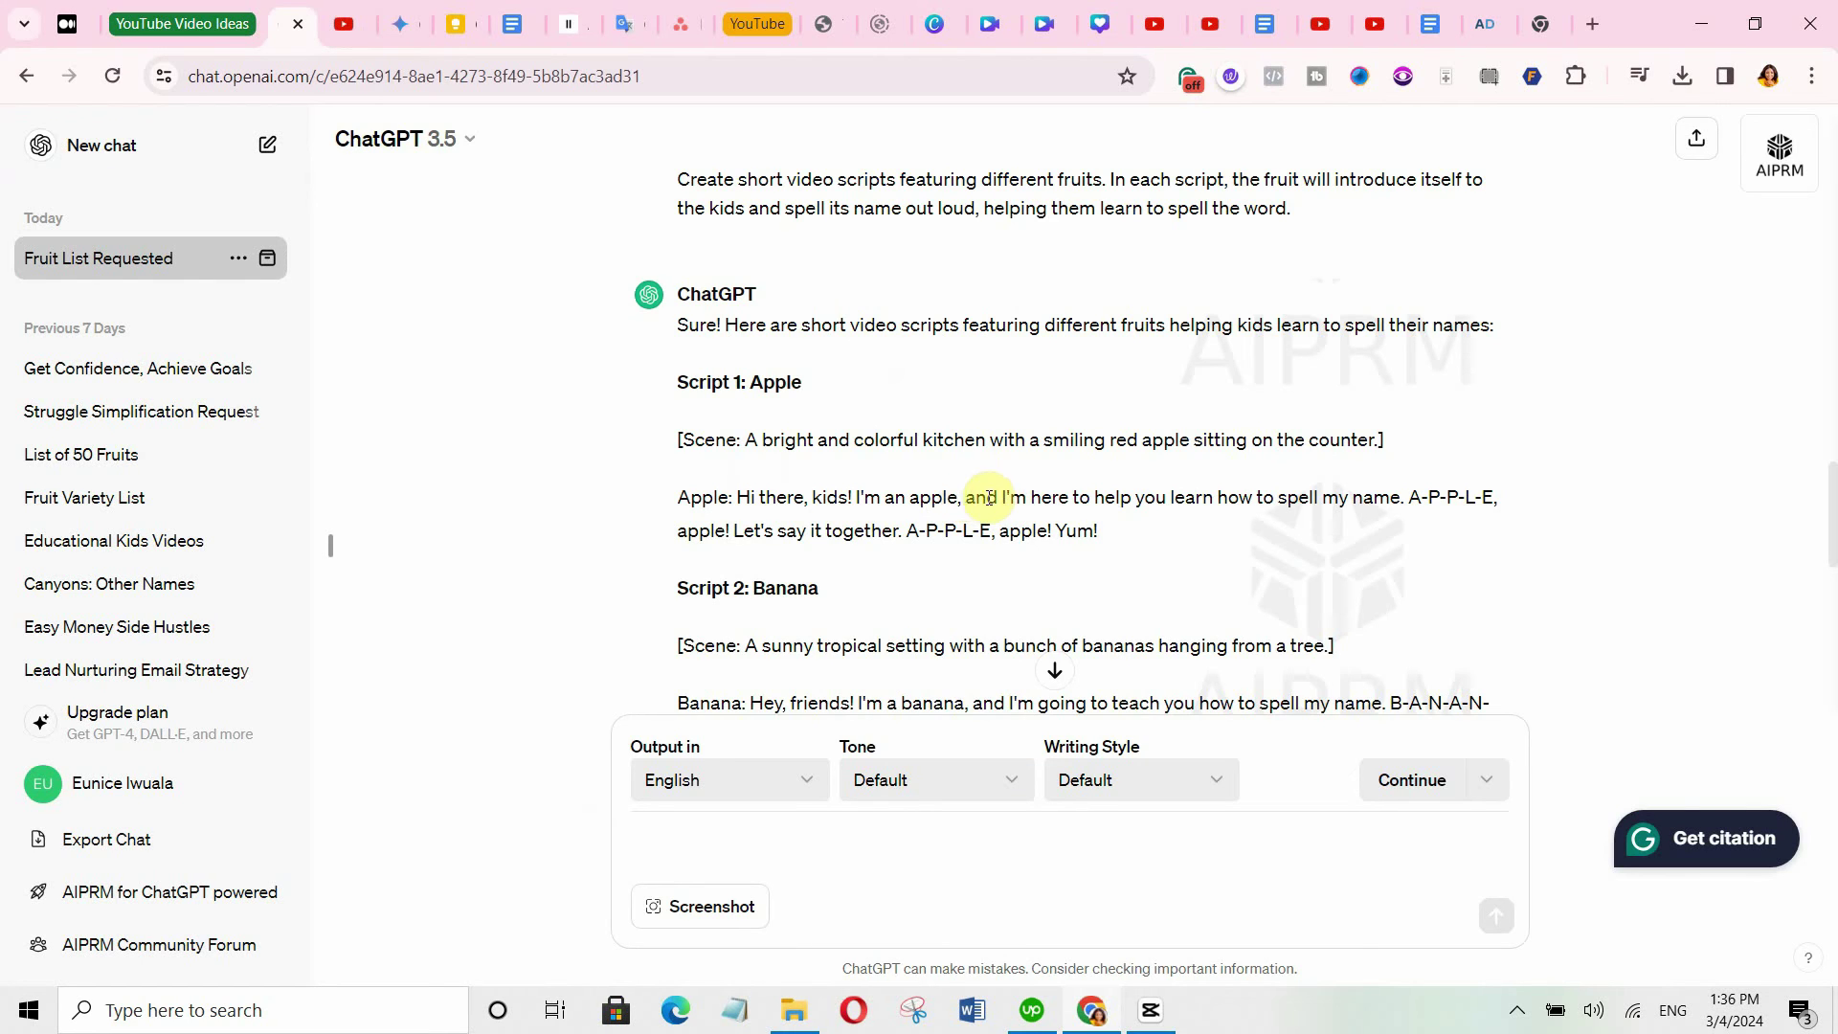
pyautogui.moveTo(965, 497); pyautogui.dragTo(1404, 494)
pyautogui.hotkey('ctrl', 'c')
pyautogui.hotkey('ctrl', 'Tab')
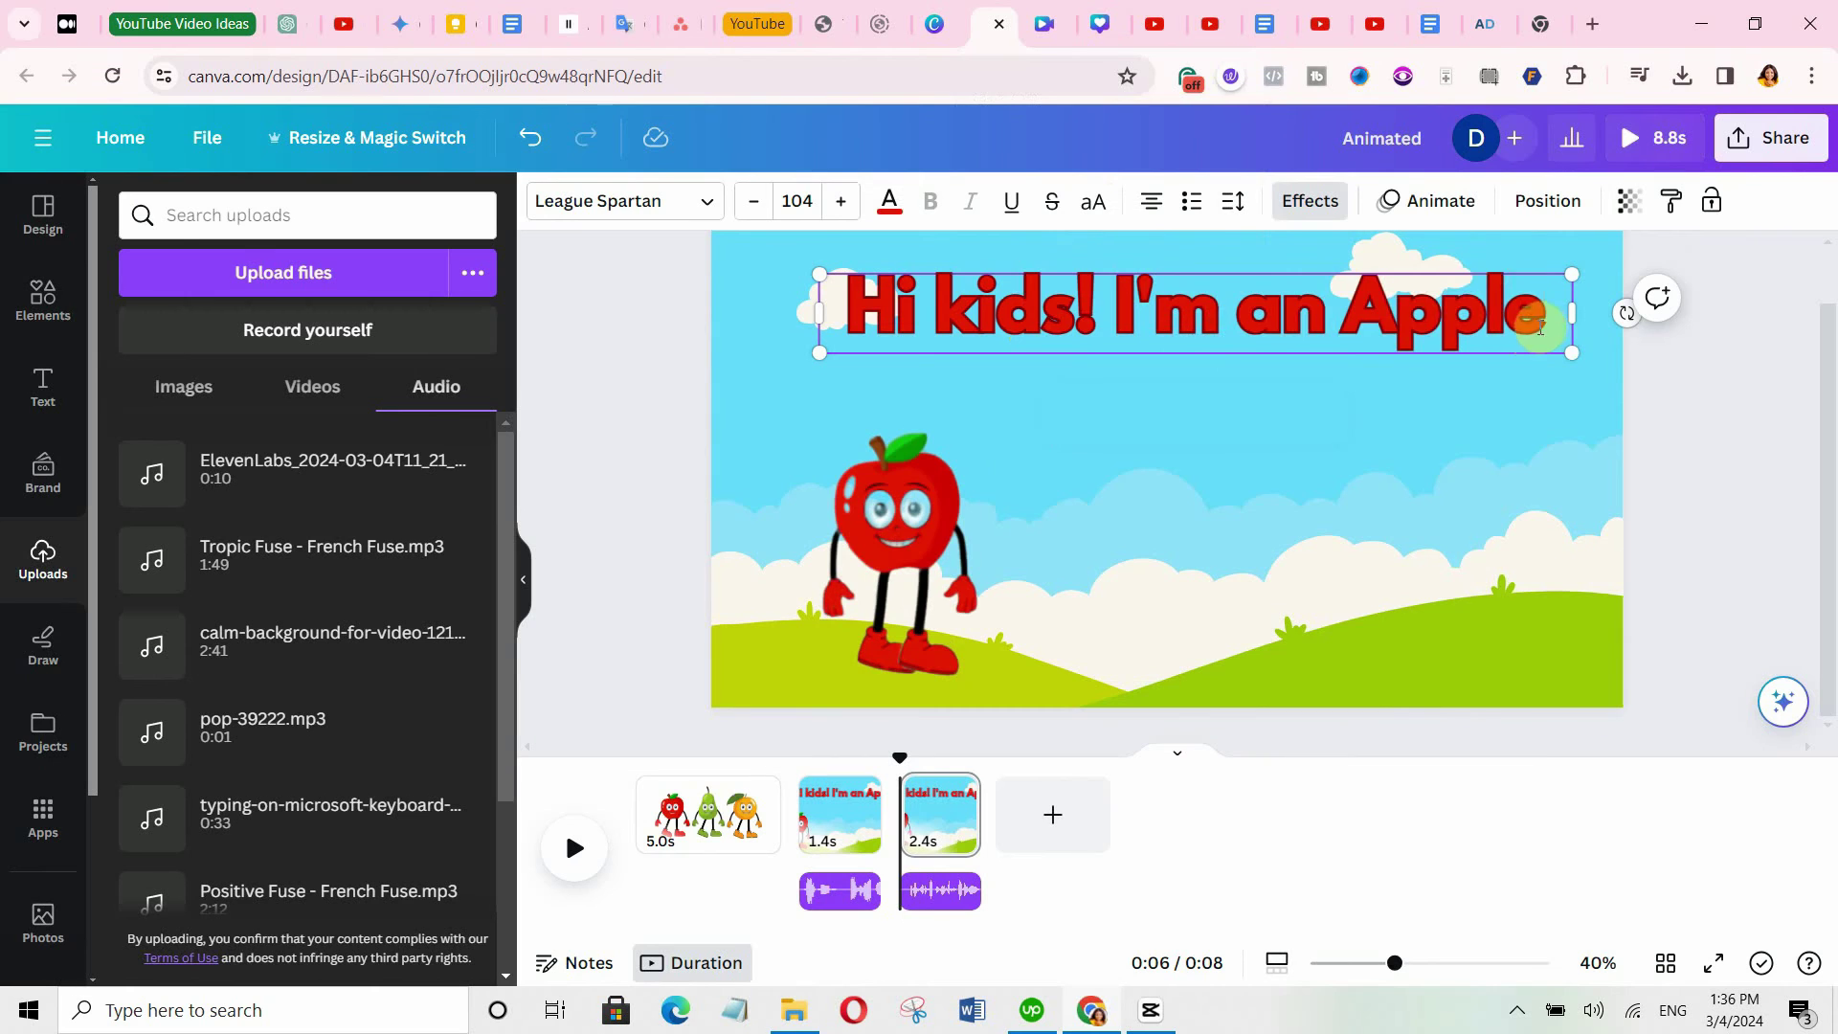
pyautogui.moveTo(1539, 327); pyautogui.dragTo(841, 302)
pyautogui.press('BackSpace')
pyautogui.hotkey('ctrl', 'v')
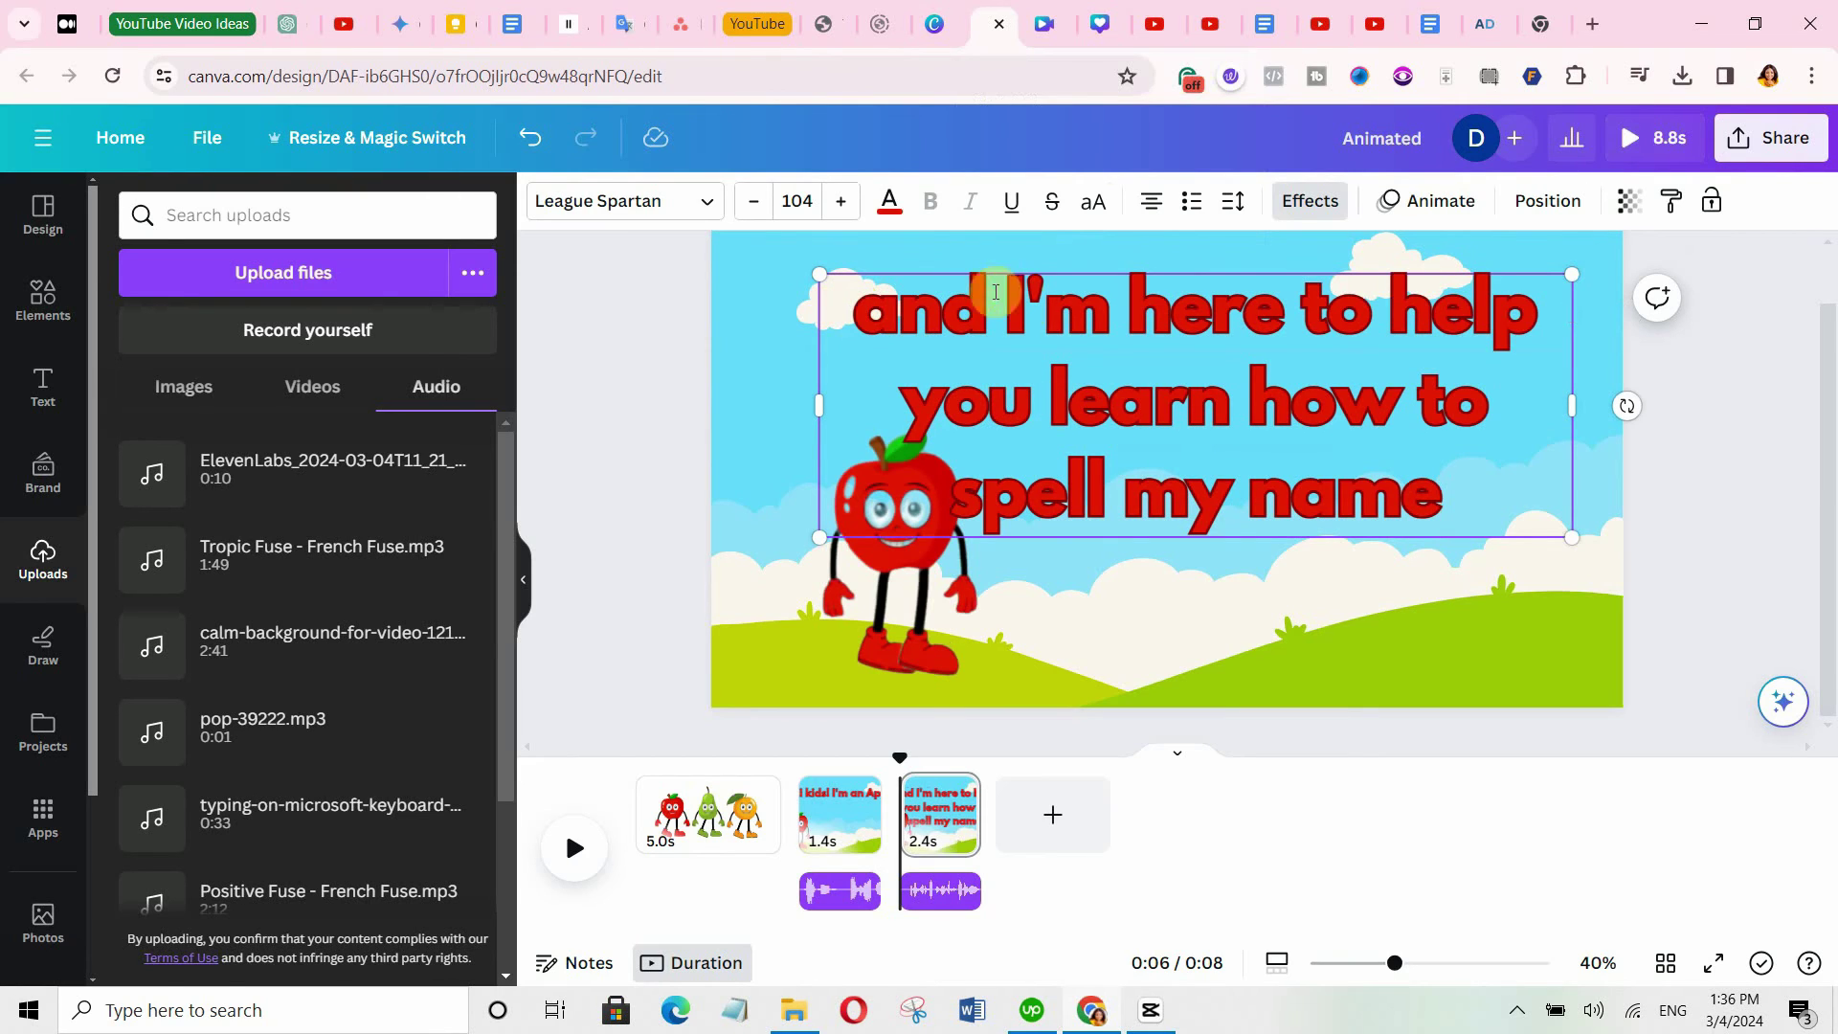
# Reduce the caption to size 80, capitalize its first word, and place it on two lines above the apple character.
pyautogui.click(798, 201)
pyautogui.click(866, 484)
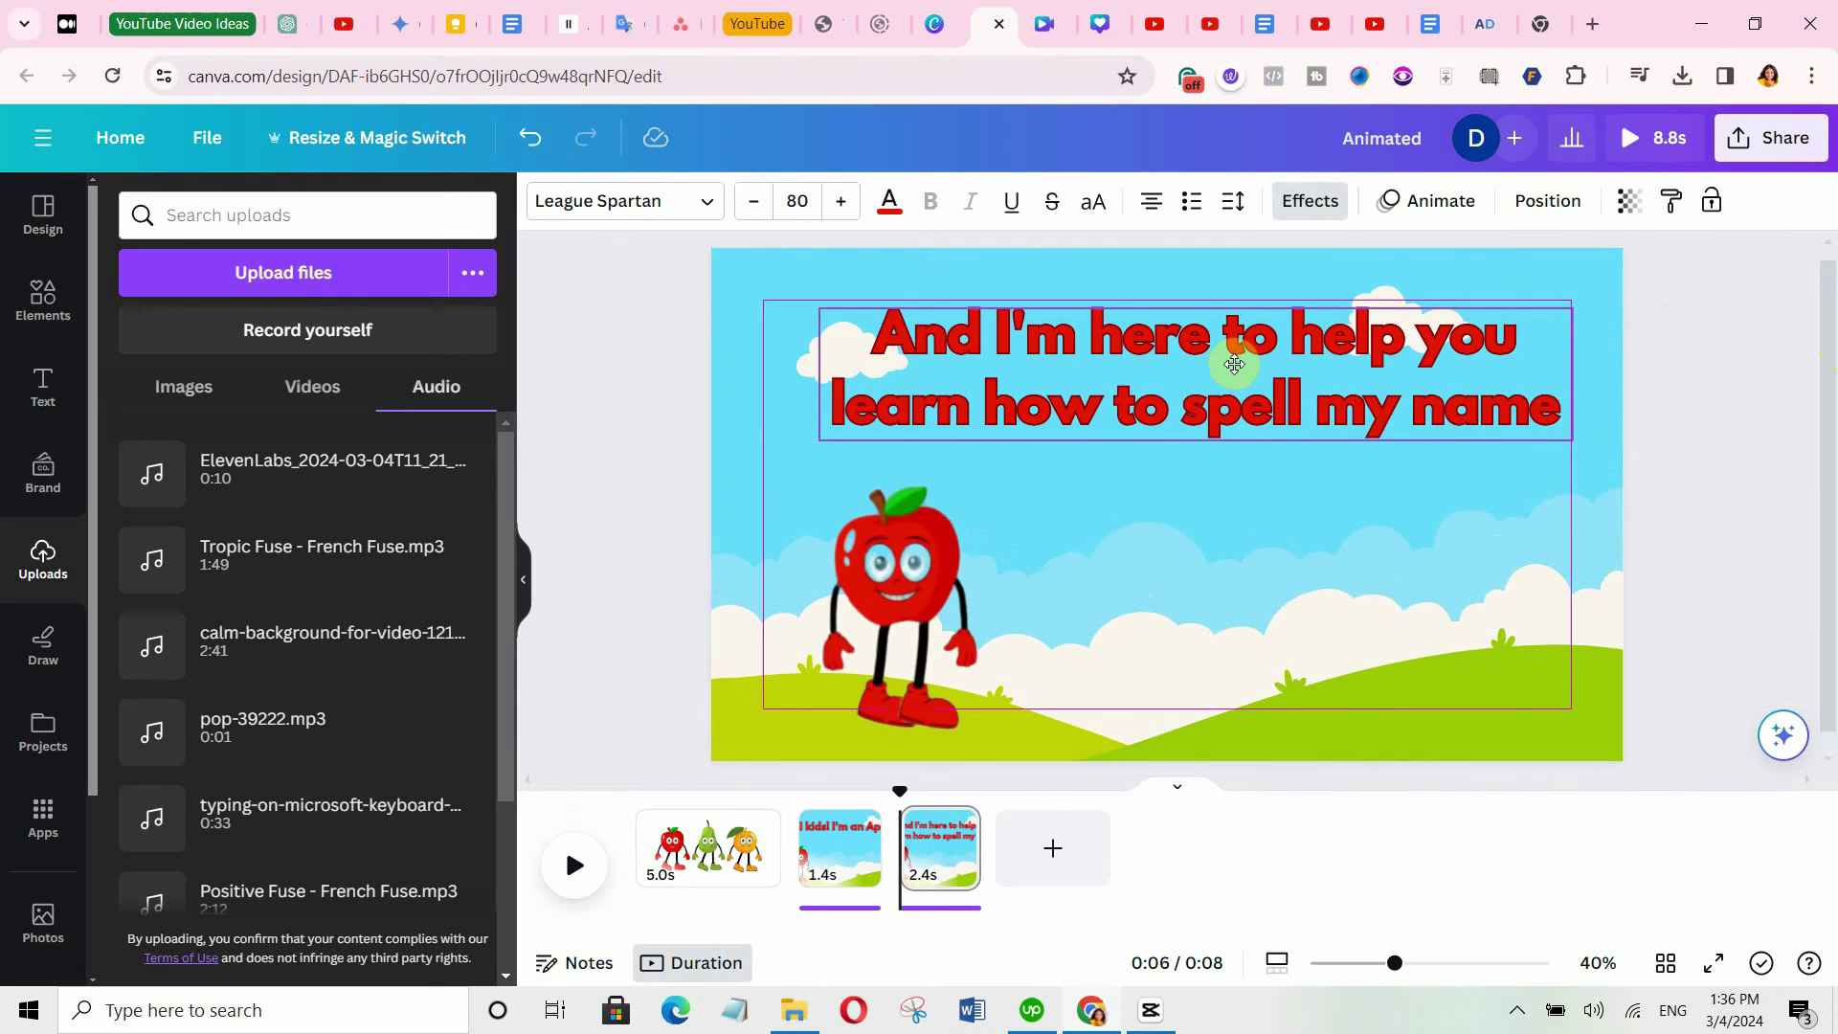
pyautogui.click(1234, 363)
pyautogui.moveTo(1235, 373); pyautogui.dragTo(1236, 379)
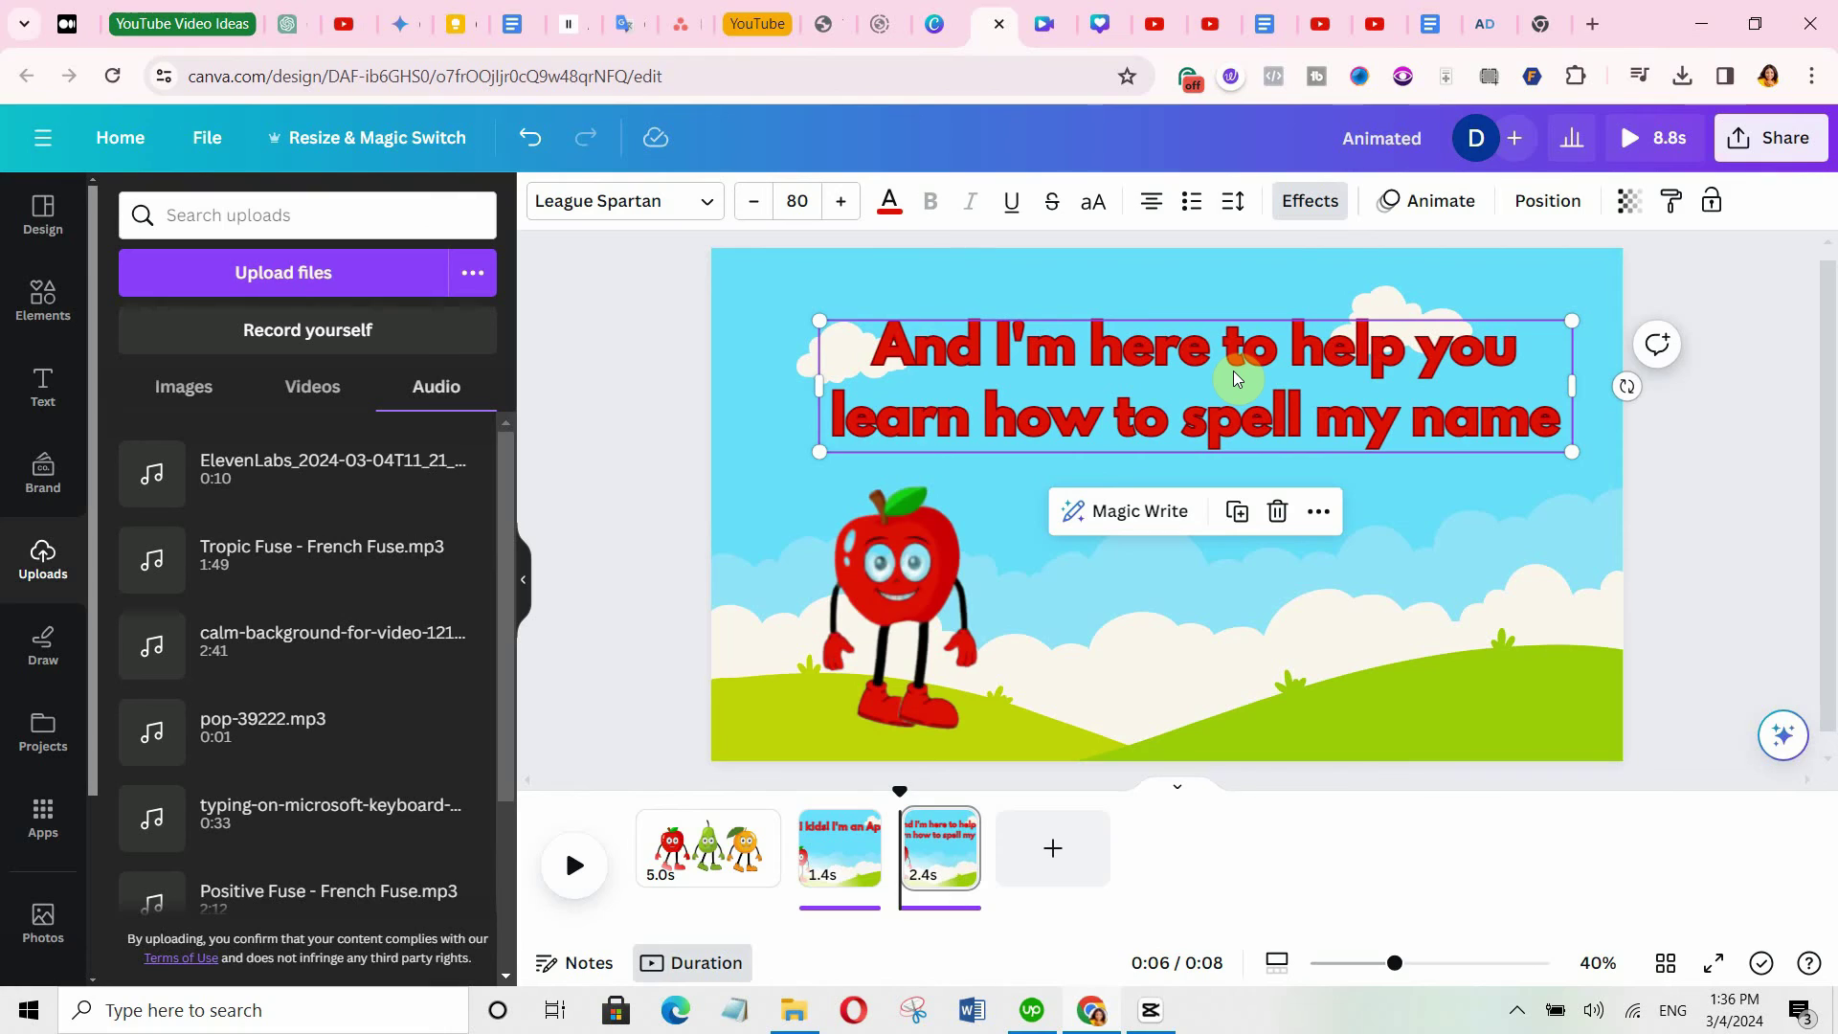
pyautogui.click(1674, 458)
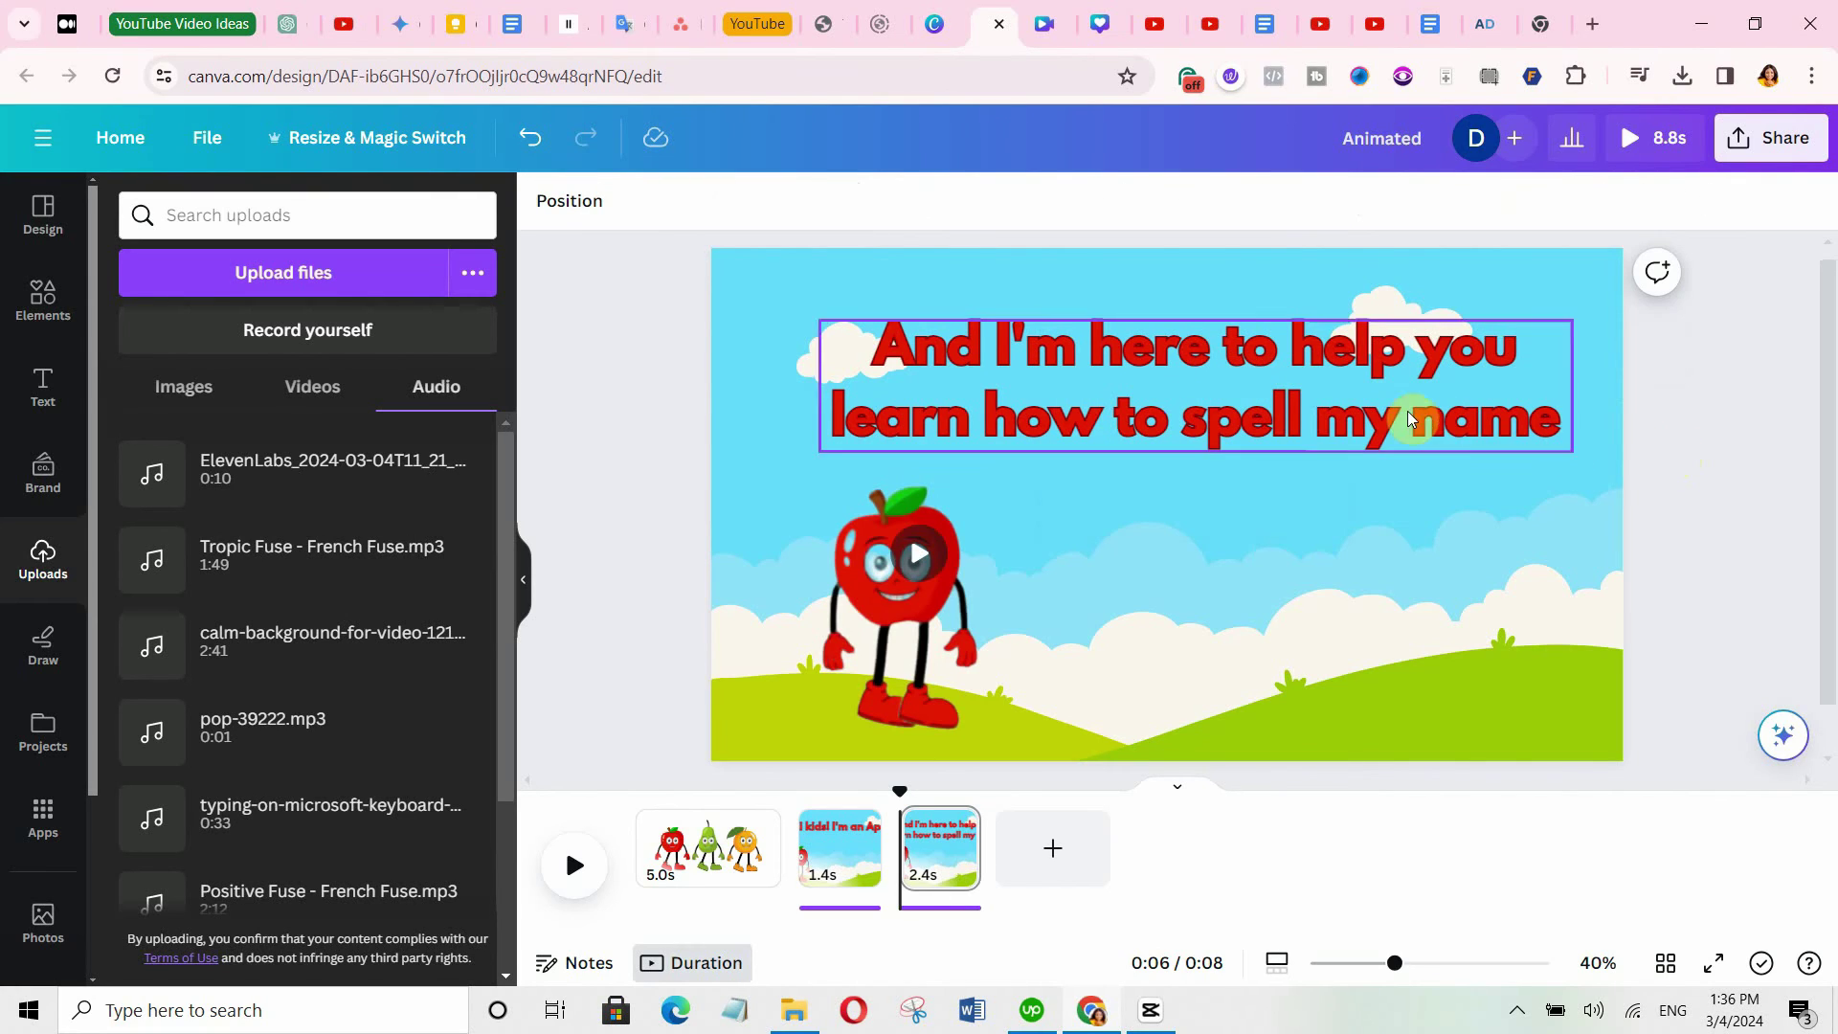
# Replace the apple character on the second apple page with the uploaded 3.7-second apple video.
pyautogui.click(307, 397)
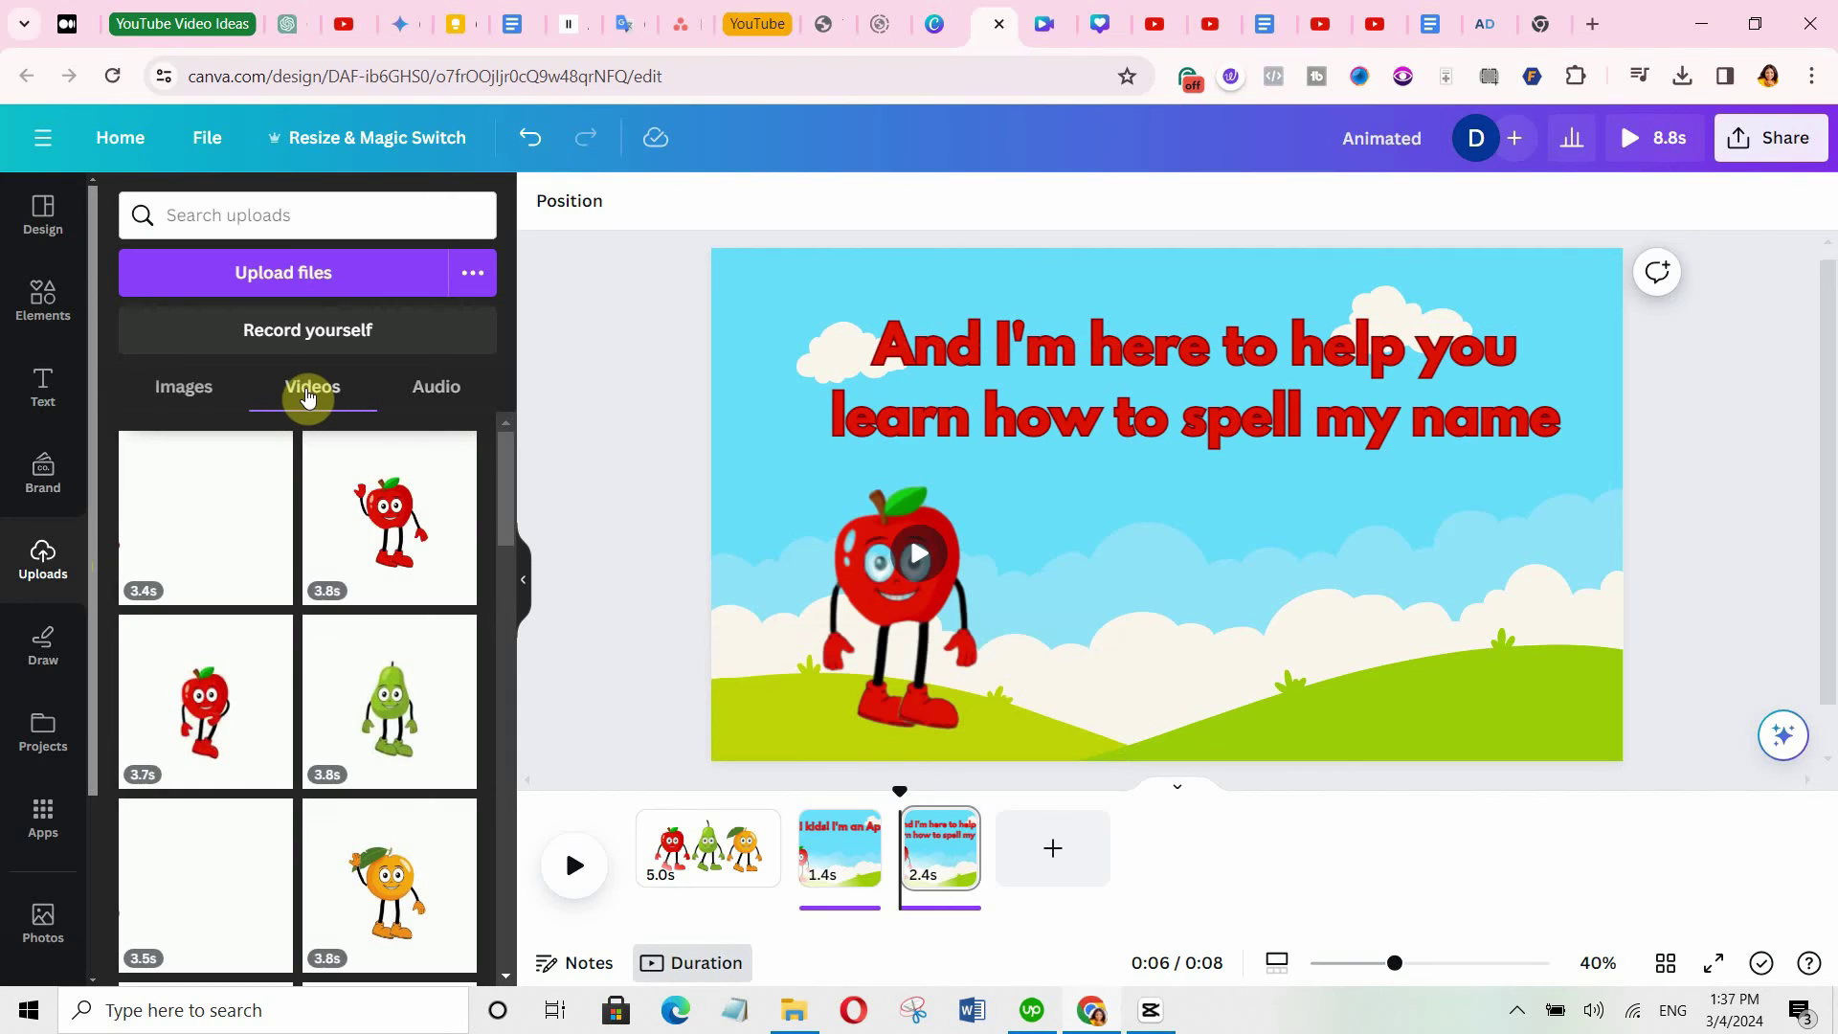
pyautogui.click(204, 704)
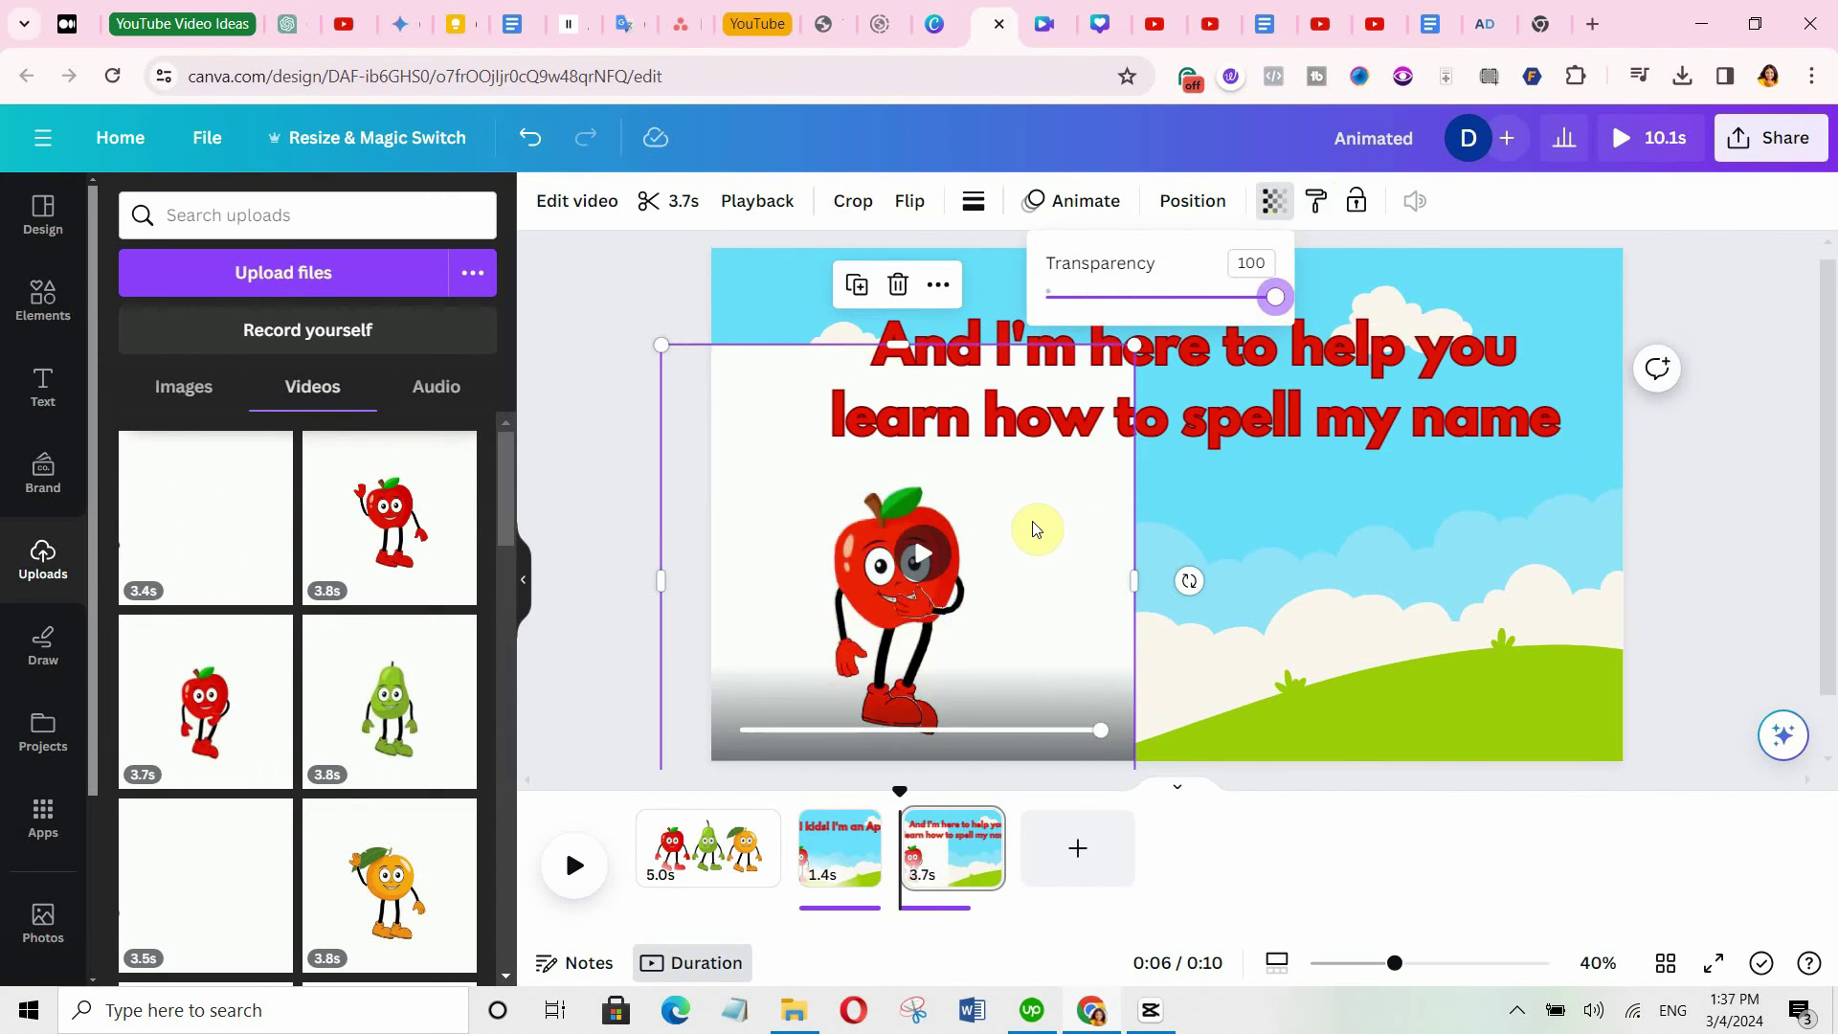